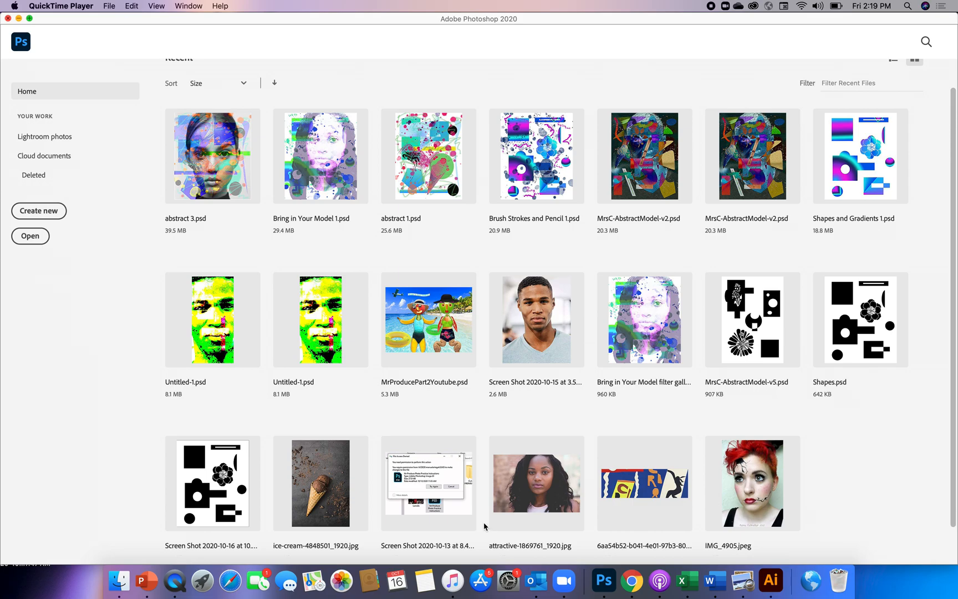
- Start a new document and name it MrsC-AbstractModel-v6
{"action": "left_click", "coordinate": [57, 216]}
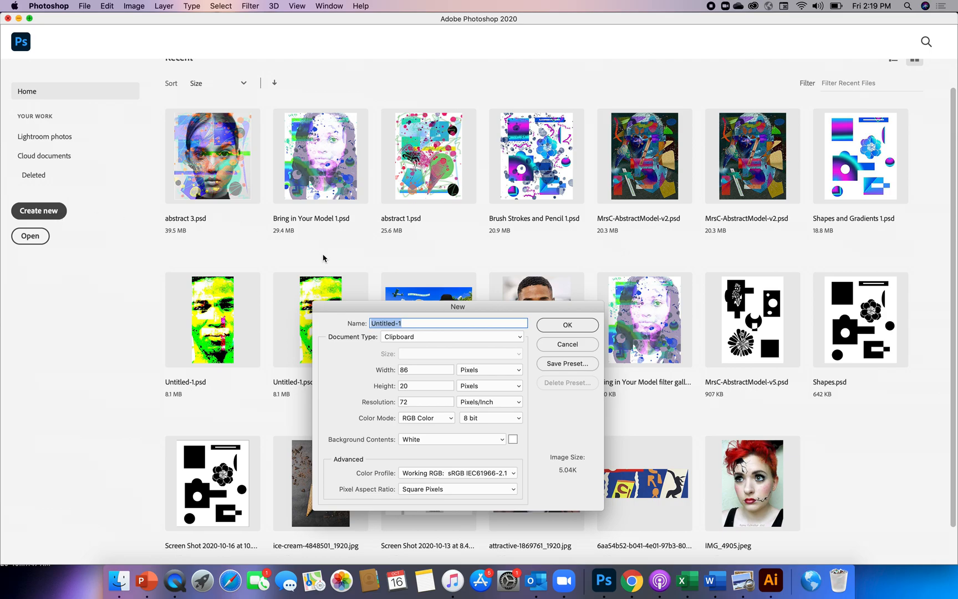
{"action": "left_click_drag", "start_coordinate": [415, 311], "coordinate": [343, 115]}
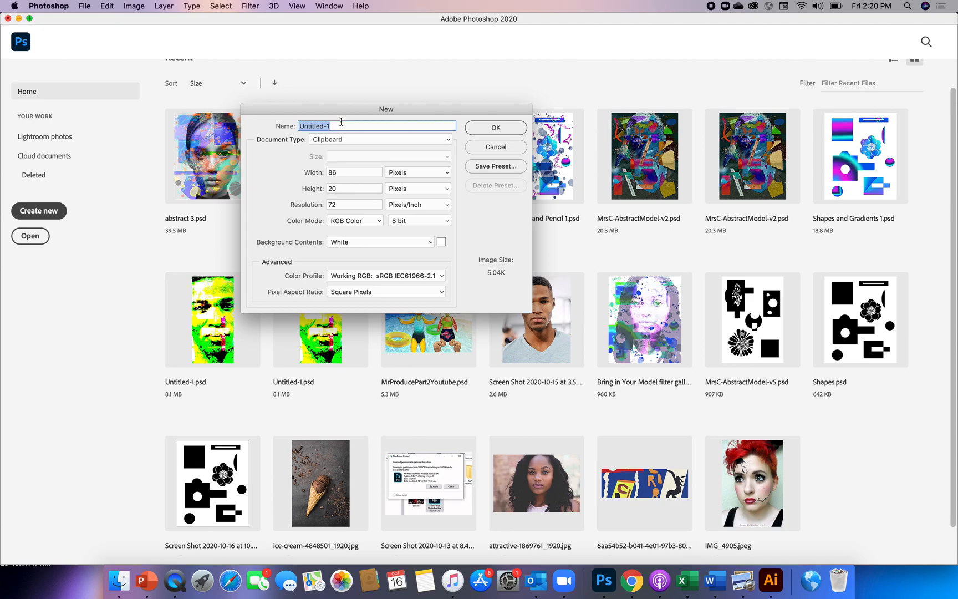
{"action": "type", "text": "M"}
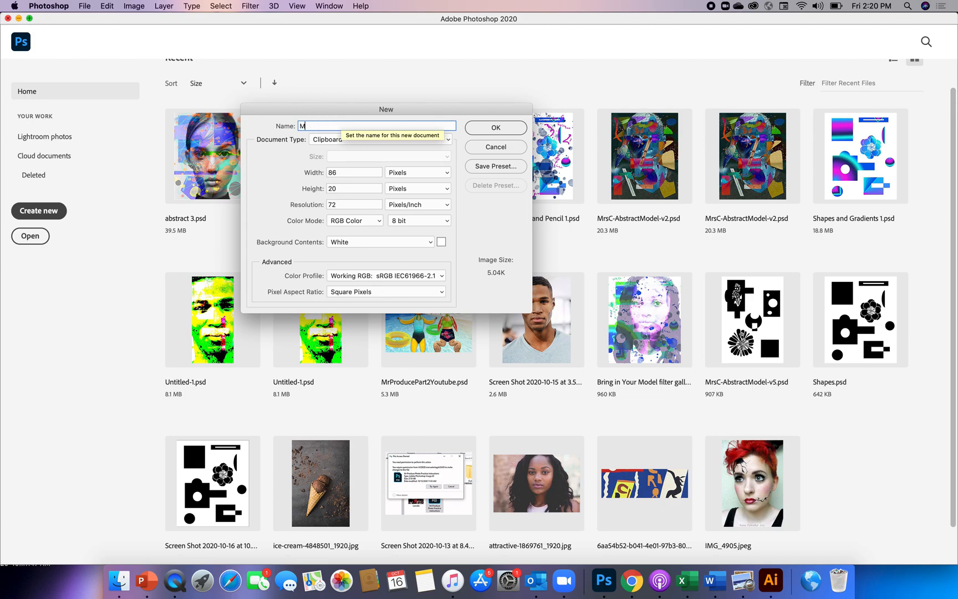
{"action": "type", "text": "rsC-"}
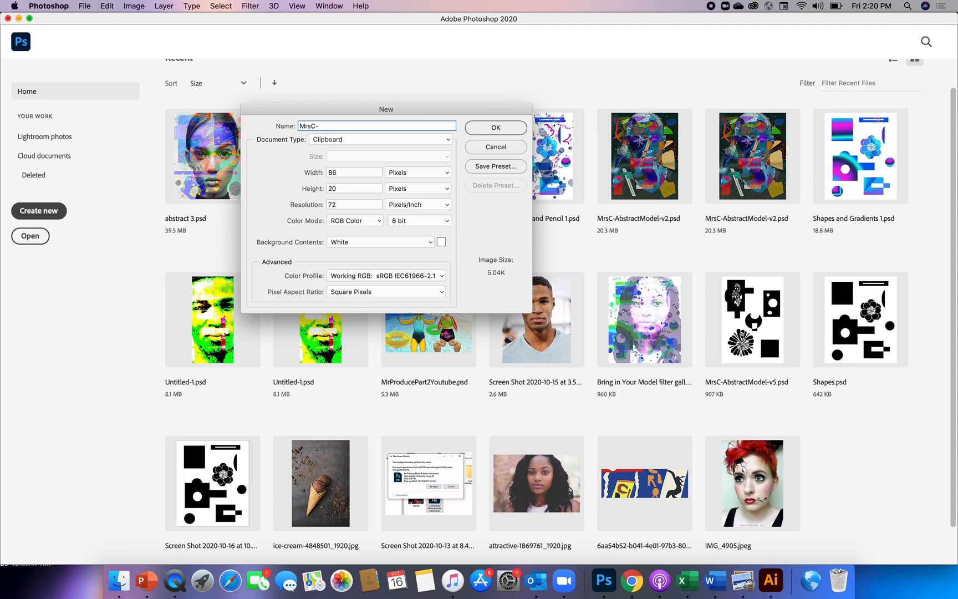
{"action": "type", "text": "AbstractModel-v6"}
- Set the new document to 5 inches wide, 6 inches high and 300 pixels/inch, and create it
{"action": "left_click", "coordinate": [448, 175]}
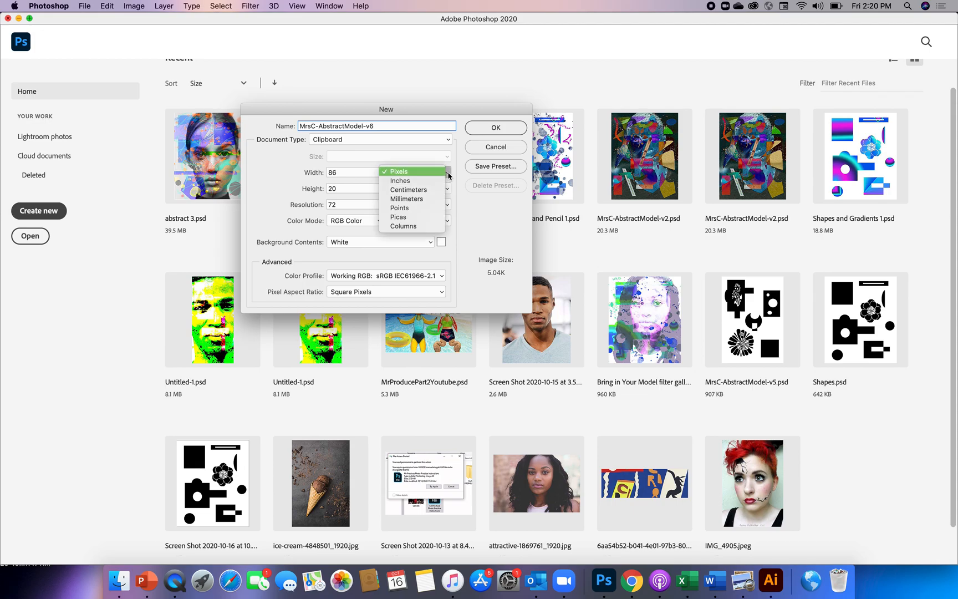
{"action": "left_click", "coordinate": [411, 181]}
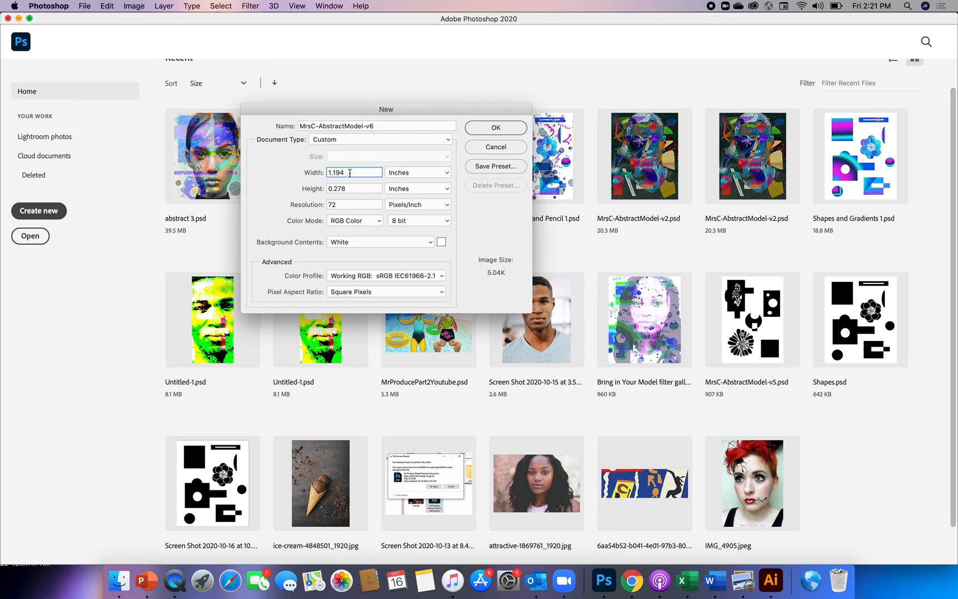
{"action": "left_click_drag", "start_coordinate": [349, 173], "coordinate": [319, 174]}
{"action": "type", "text": "5"}
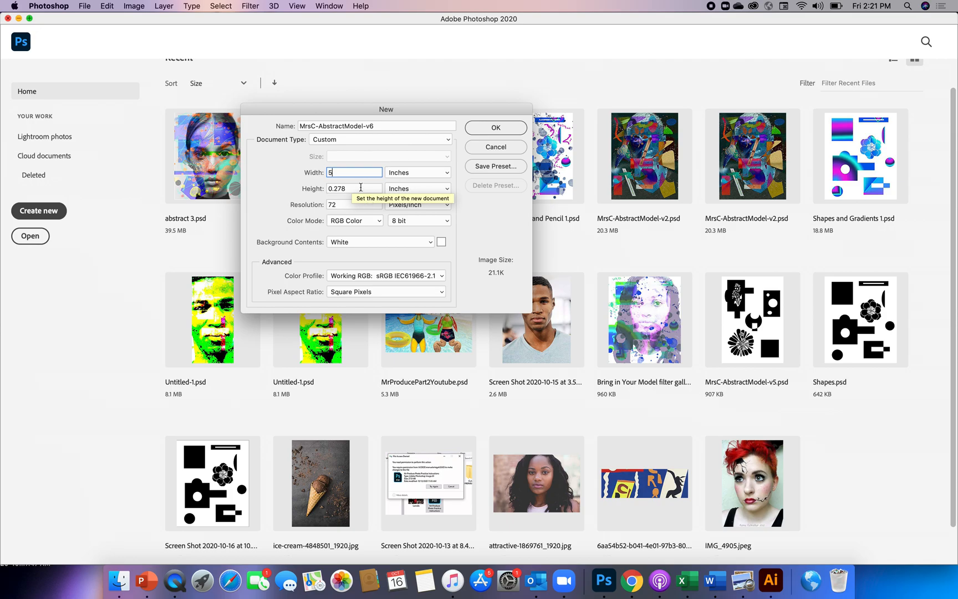
{"action": "left_click_drag", "start_coordinate": [363, 189], "coordinate": [309, 190]}
{"action": "type", "text": "6"}
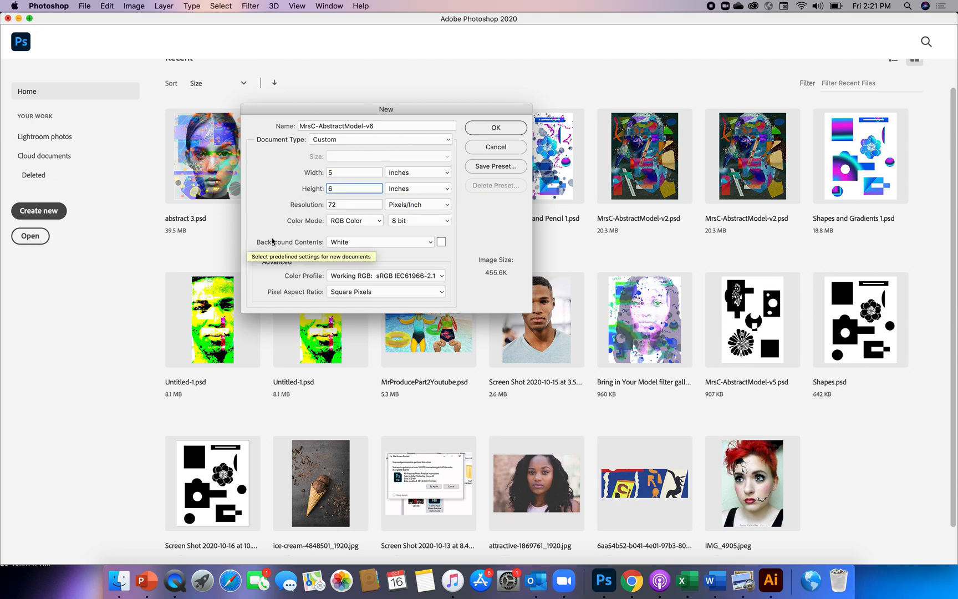
{"action": "left_click", "coordinate": [338, 205]}
{"action": "double_click", "coordinate": [338, 205]}
{"action": "type", "text": "300"}
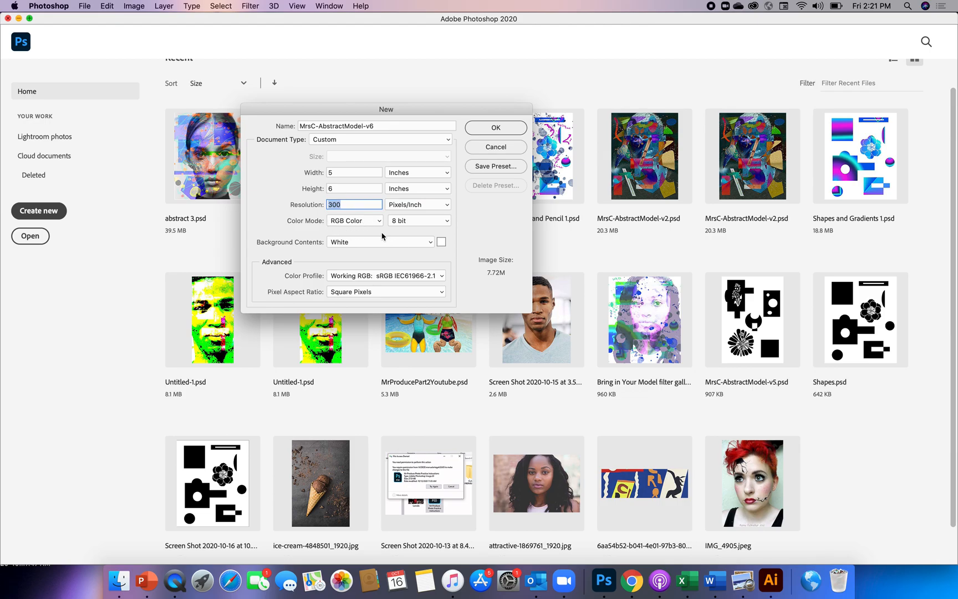
{"action": "left_click", "coordinate": [498, 128]}
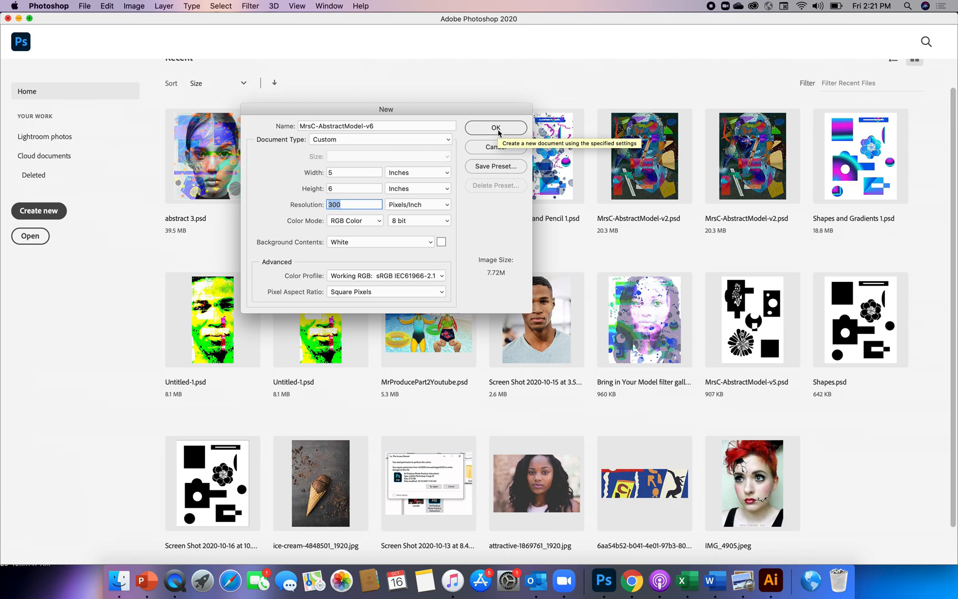
{"action": "left_click", "coordinate": [497, 129]}
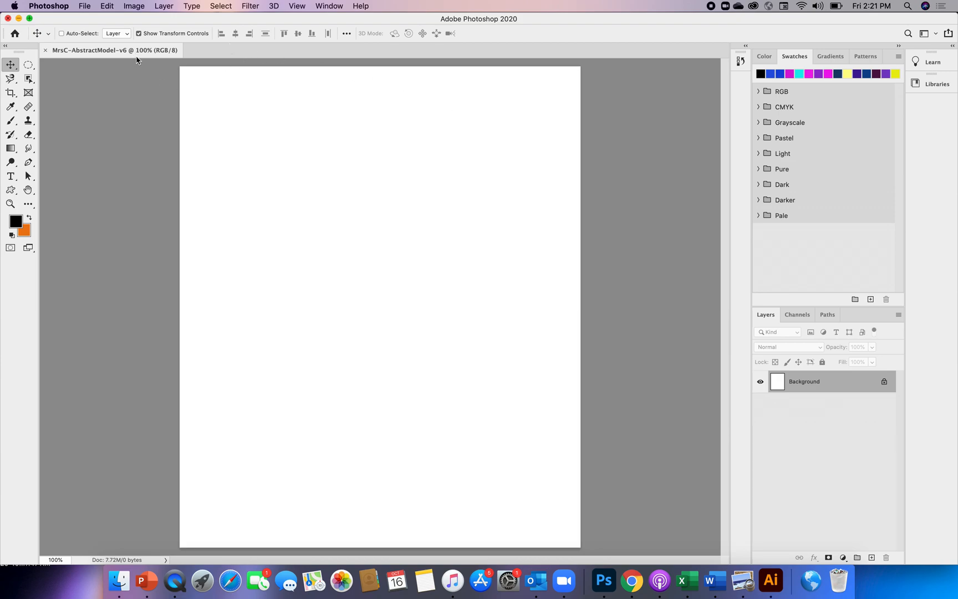
- Open the black shapes reference image Screen Shot 2020-10-16 at 10.43.35 AM.png from the Girl 3 - Worksheet folder
{"action": "left_click", "coordinate": [84, 7]}
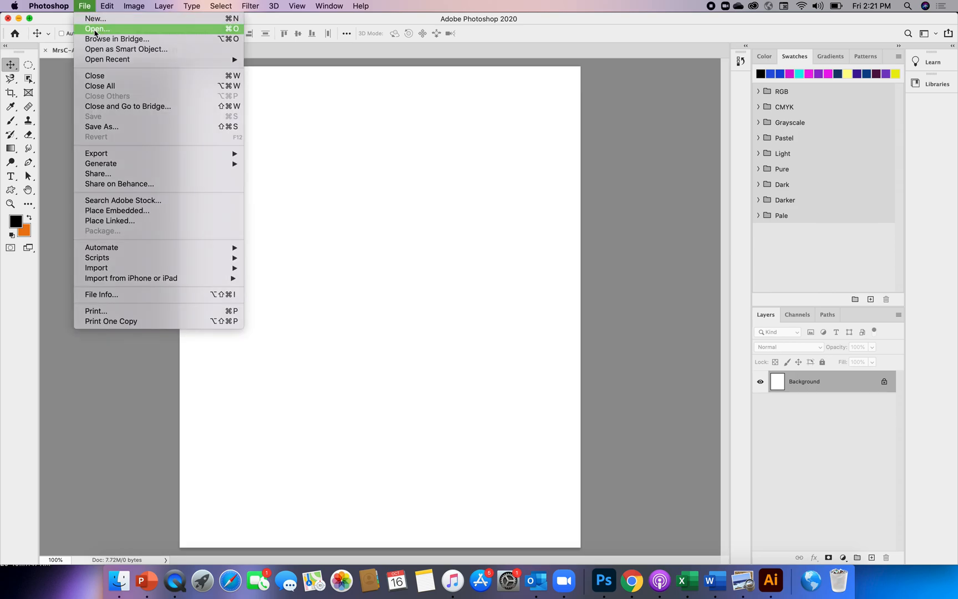
{"action": "left_click", "coordinate": [96, 31]}
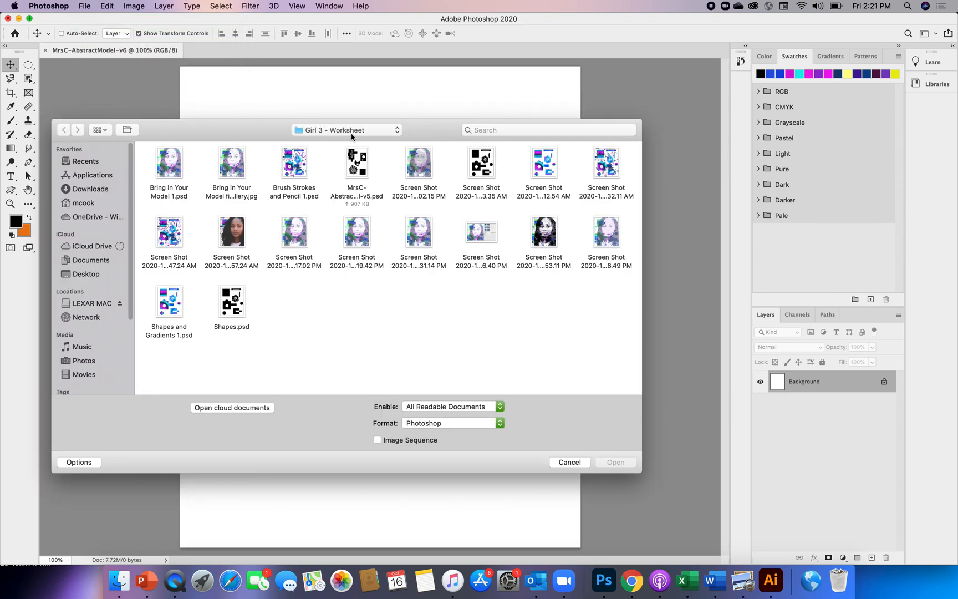
{"action": "left_click", "coordinate": [484, 170]}
{"action": "left_click", "coordinate": [616, 461]}
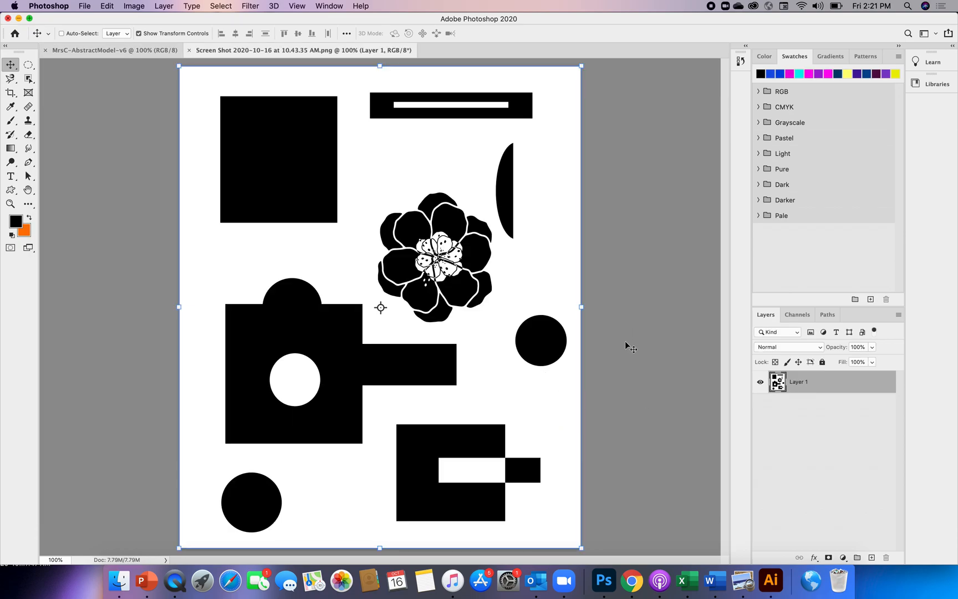
- Arrange the two open documents side by side in the 2-up Vertical layout
{"action": "left_click", "coordinate": [326, 7]}
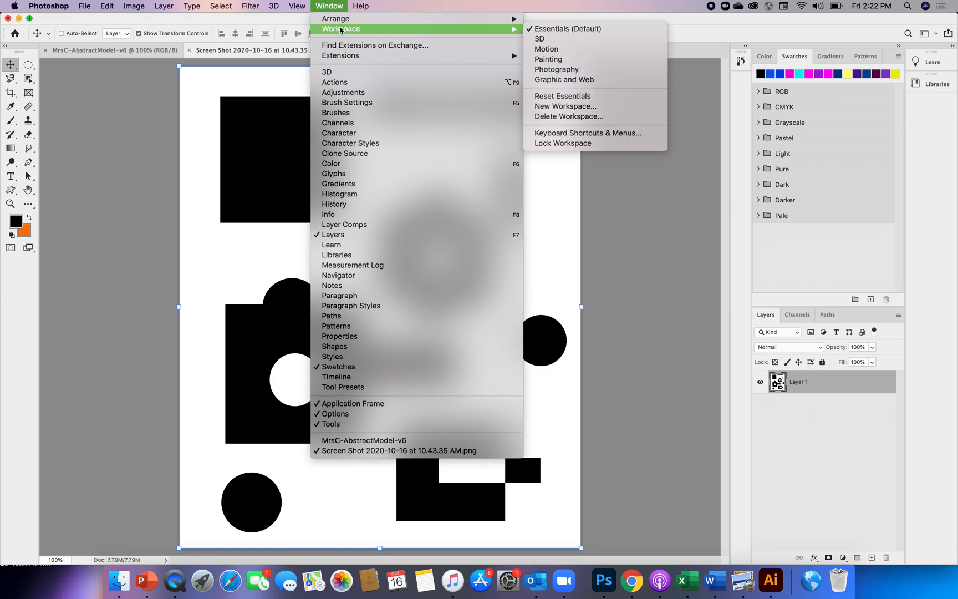
{"action": "mouse_move", "coordinate": [338, 23]}
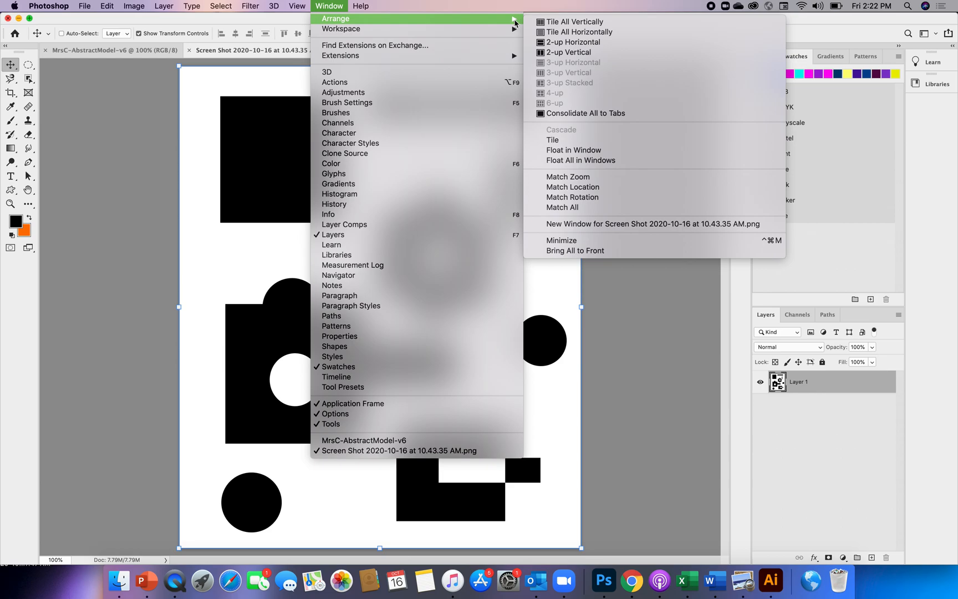
{"action": "left_click", "coordinate": [555, 57]}
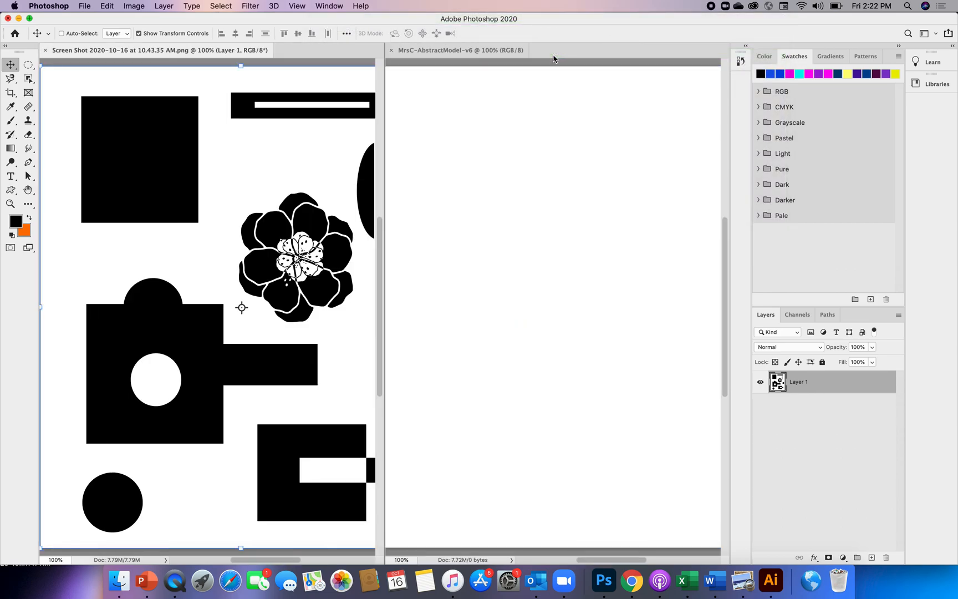
{"action": "mouse_move", "coordinate": [384, 117]}
{"action": "left_mouse_down"}
{"action": "mouse_move", "coordinate": [366, 118]}
{"action": "mouse_move", "coordinate": [377, 118]}
{"action": "left_mouse_up"}
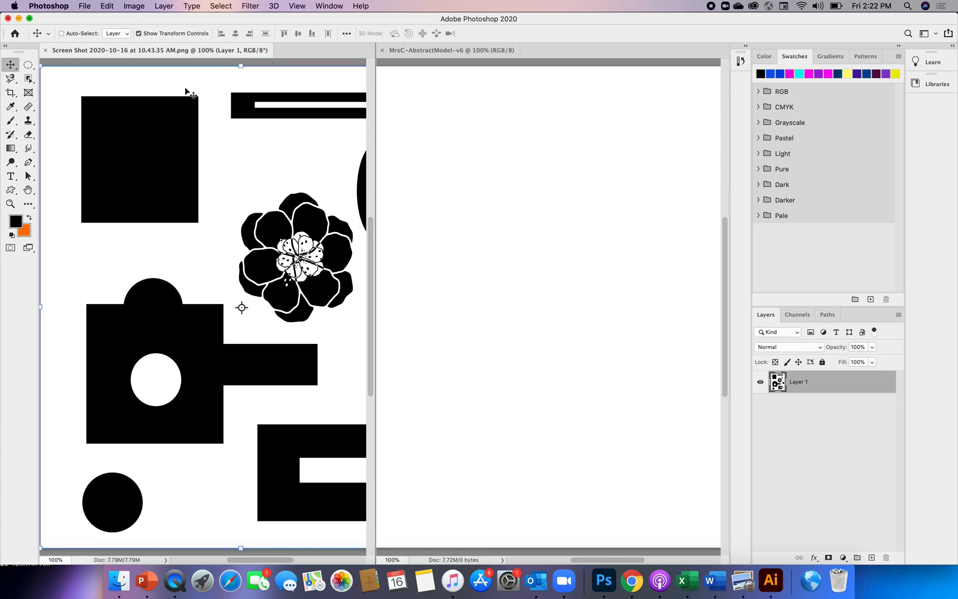
- Zoom the shapes reference out to 66.7% and narrow its pane to fit the image
{"action": "left_click", "coordinate": [297, 9]}
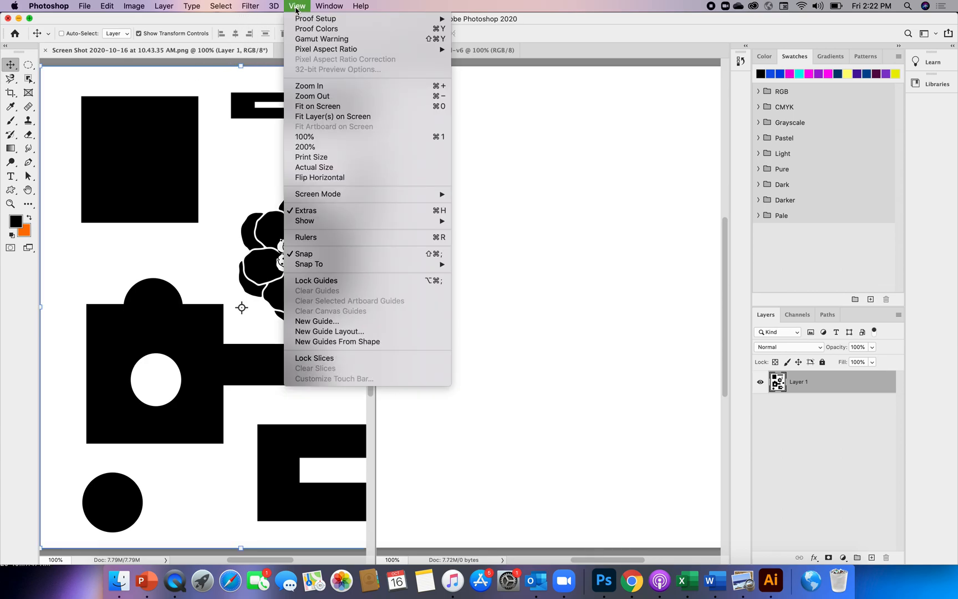
{"action": "left_click", "coordinate": [318, 96]}
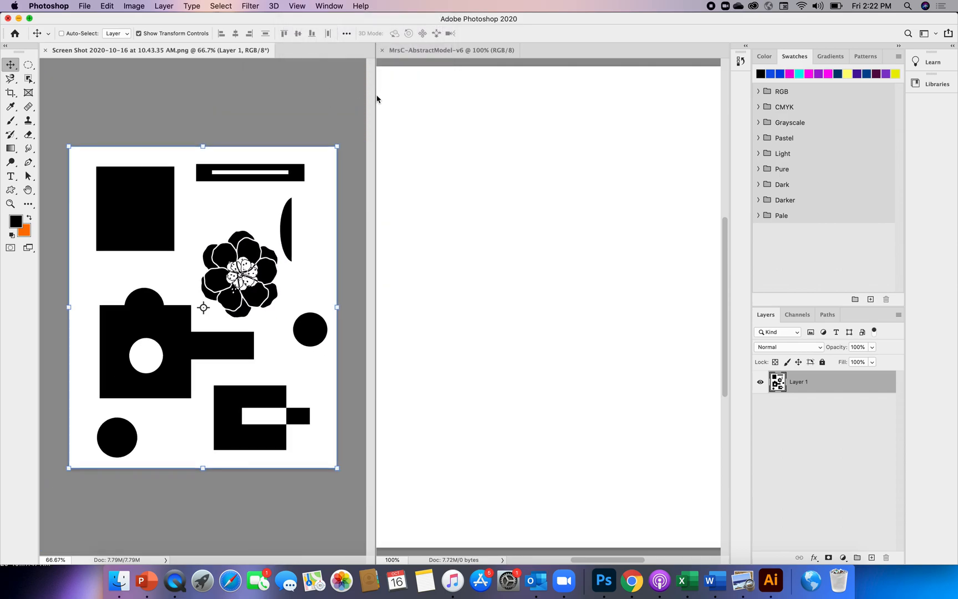
{"action": "left_click_drag", "start_coordinate": [375, 95], "coordinate": [328, 104]}
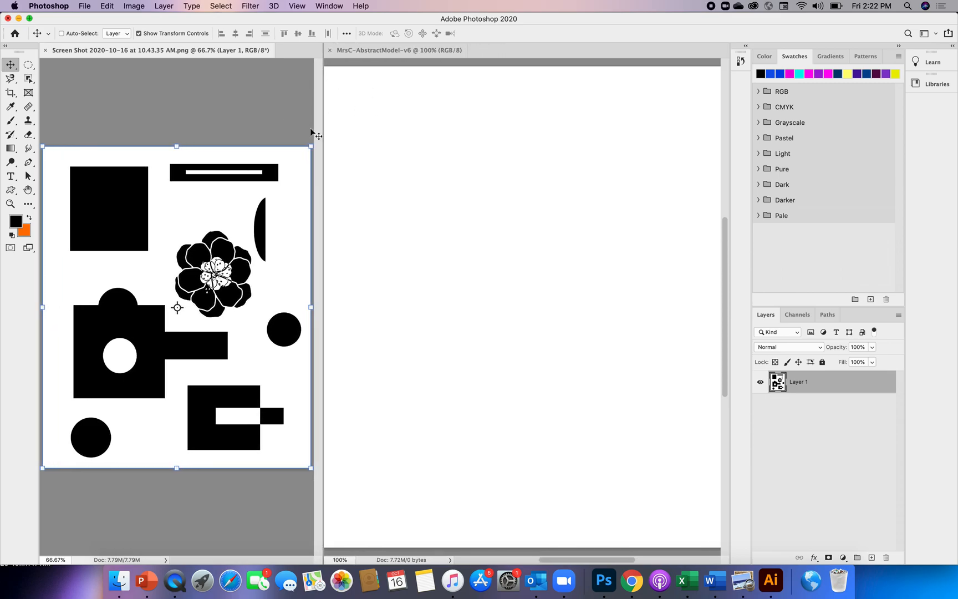
- Zoom the blank MrsC-AbstractModel-v6 document out to 66.7% so the whole canvas fits in its pane
{"action": "left_click", "coordinate": [382, 51]}
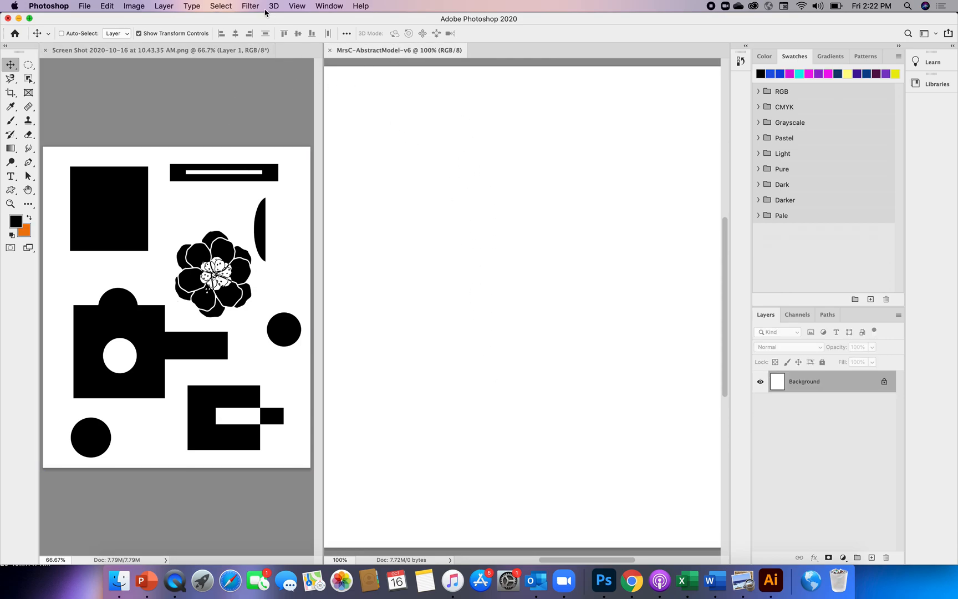
{"action": "left_click", "coordinate": [294, 8]}
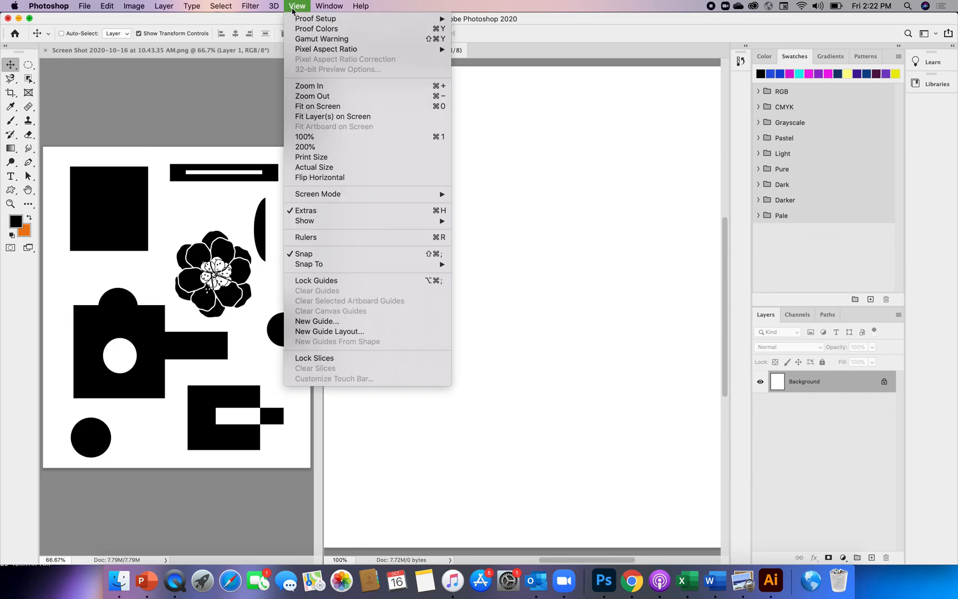
{"action": "left_click", "coordinate": [312, 106]}
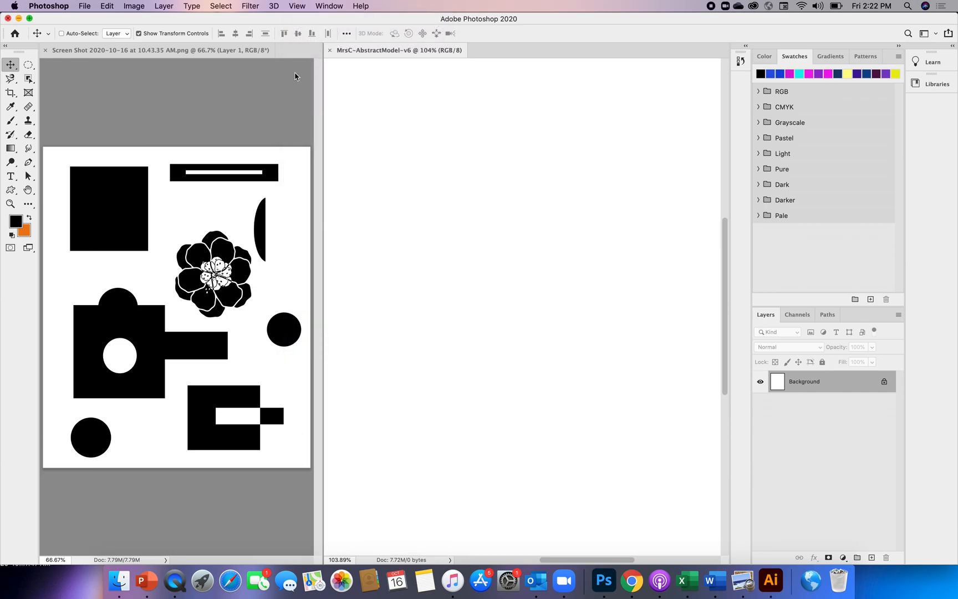
{"action": "left_click", "coordinate": [297, 6]}
{"action": "left_click", "coordinate": [321, 99]}
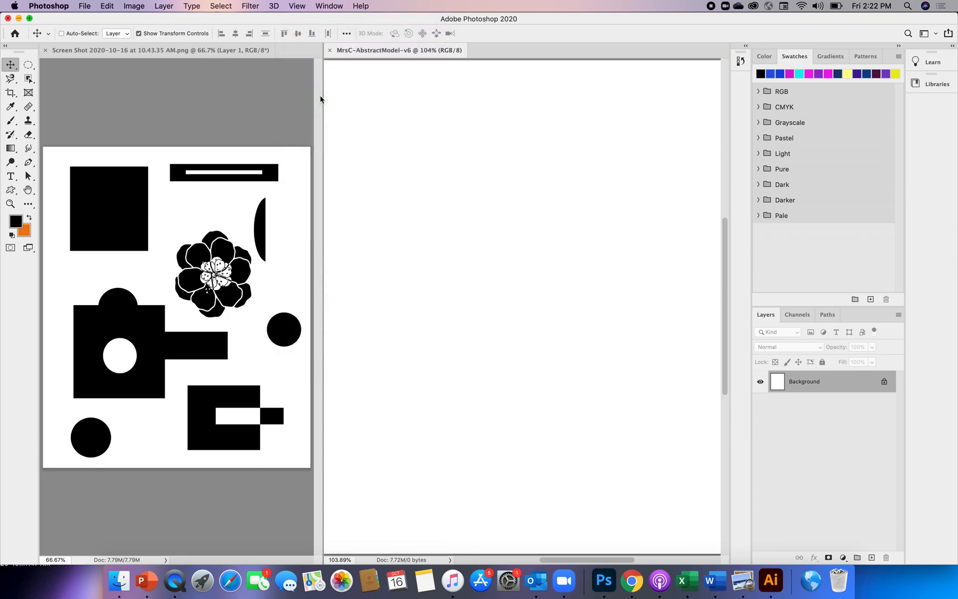
{"action": "left_click", "coordinate": [296, 8]}
{"action": "left_click", "coordinate": [314, 98]}
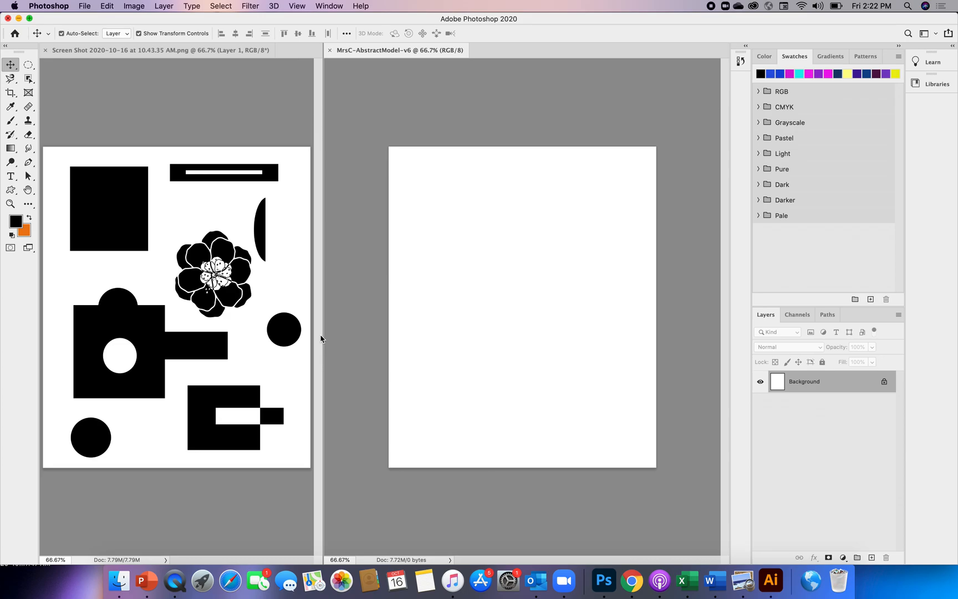
{"action": "key", "text": "super+plus"}
{"action": "key", "text": "super+minus"}
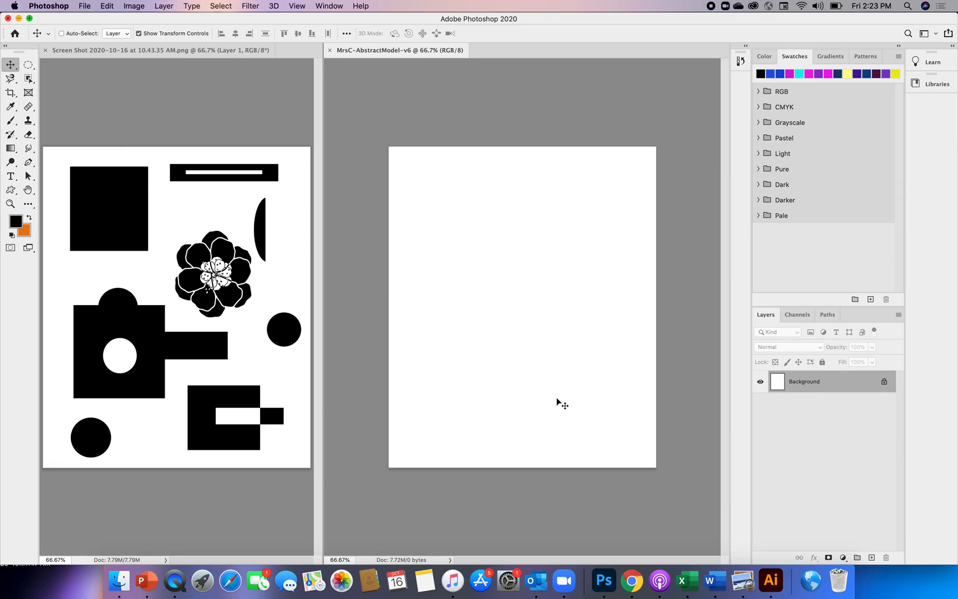
- Draw a rectangle shape about 410 by 443 px in the right half of the blank canvas with the Rectangle Tool
{"action": "left_click", "coordinate": [16, 195]}
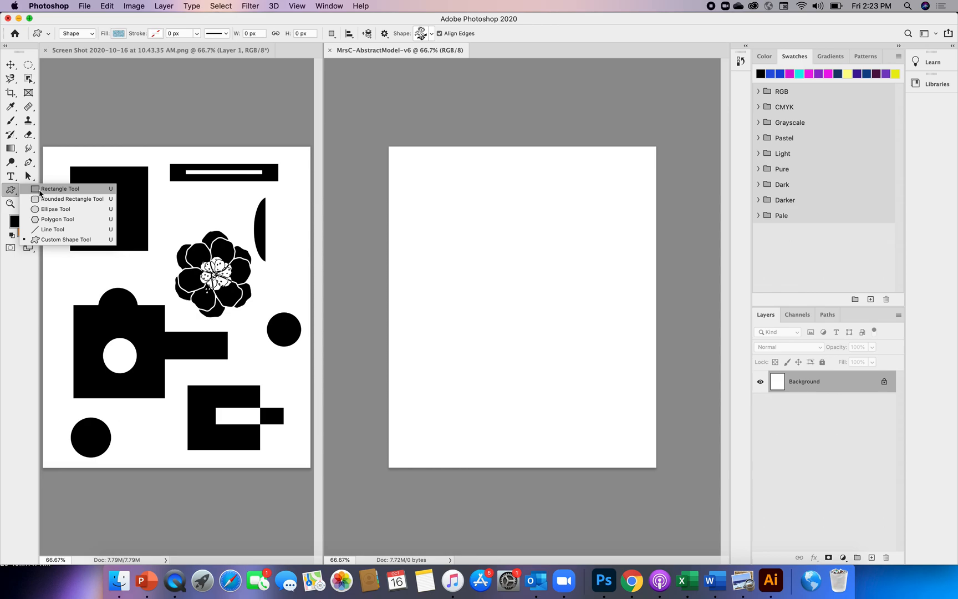
{"action": "left_click", "coordinate": [58, 189]}
{"action": "left_click_drag", "start_coordinate": [565, 276], "coordinate": [639, 355]}
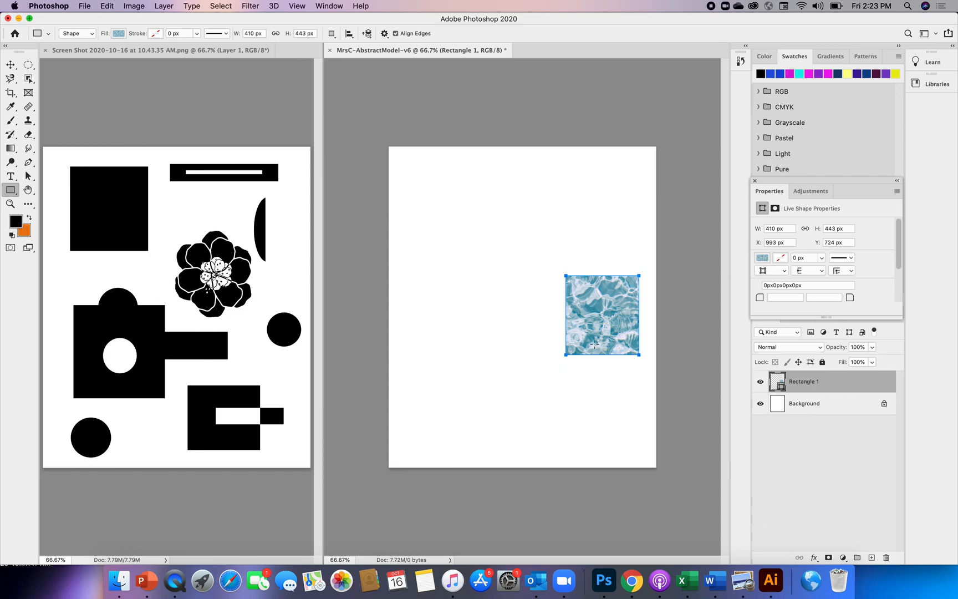
- Try gradient, water, grass and tree pattern fills on the rectangle
{"action": "left_click", "coordinate": [763, 259]}
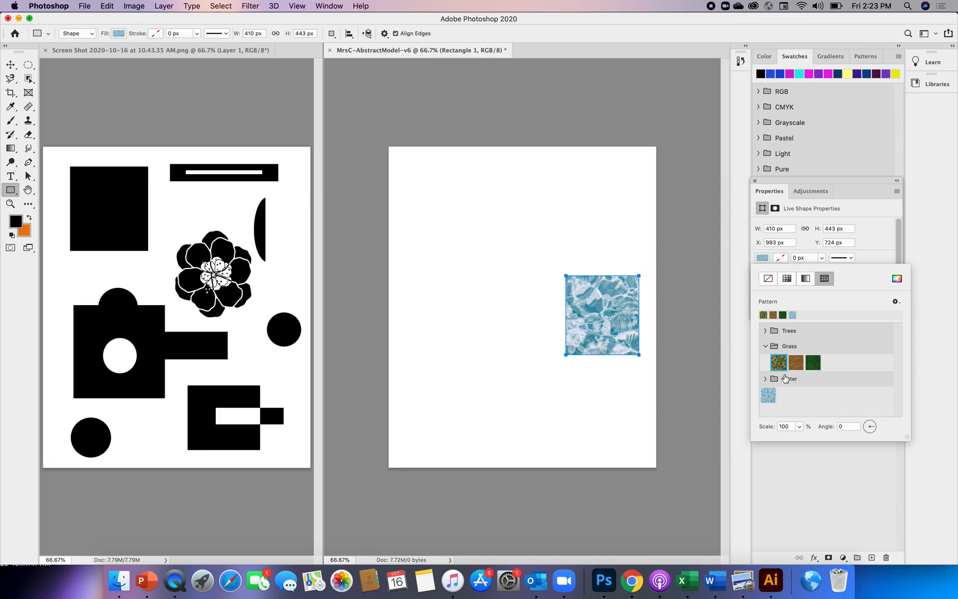
{"action": "left_click", "coordinate": [788, 280]}
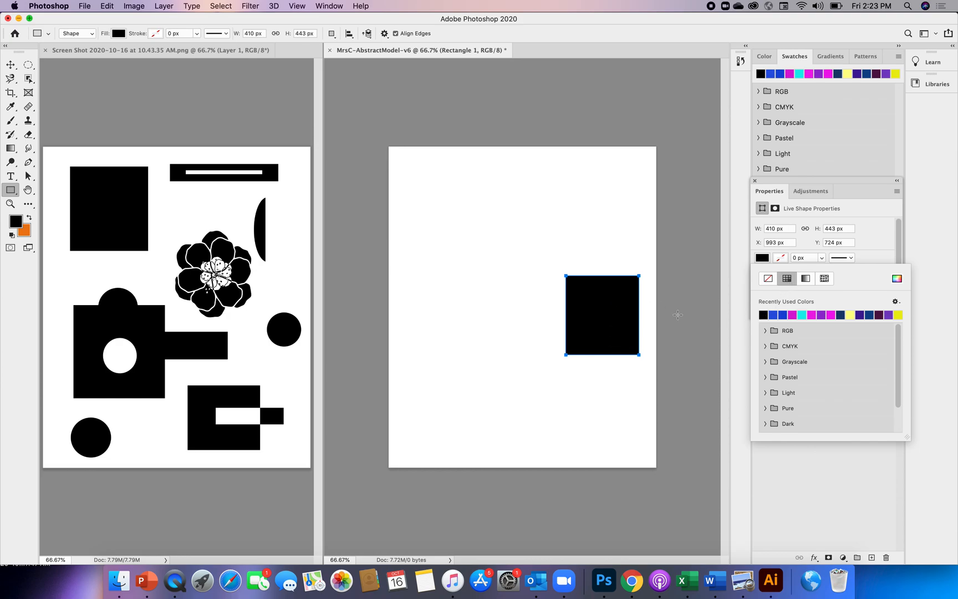
{"action": "left_click", "coordinate": [806, 281]}
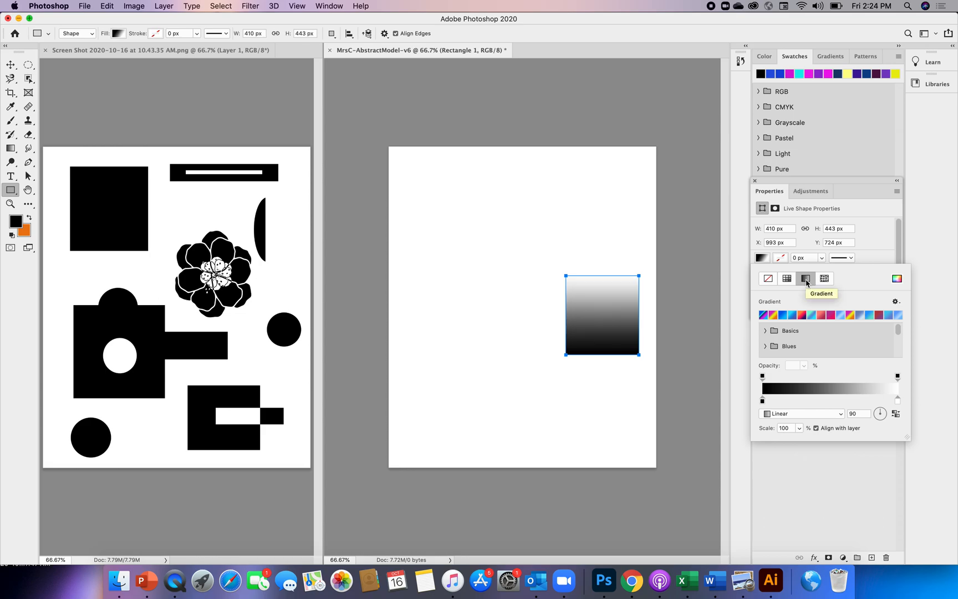
{"action": "left_click", "coordinate": [825, 280]}
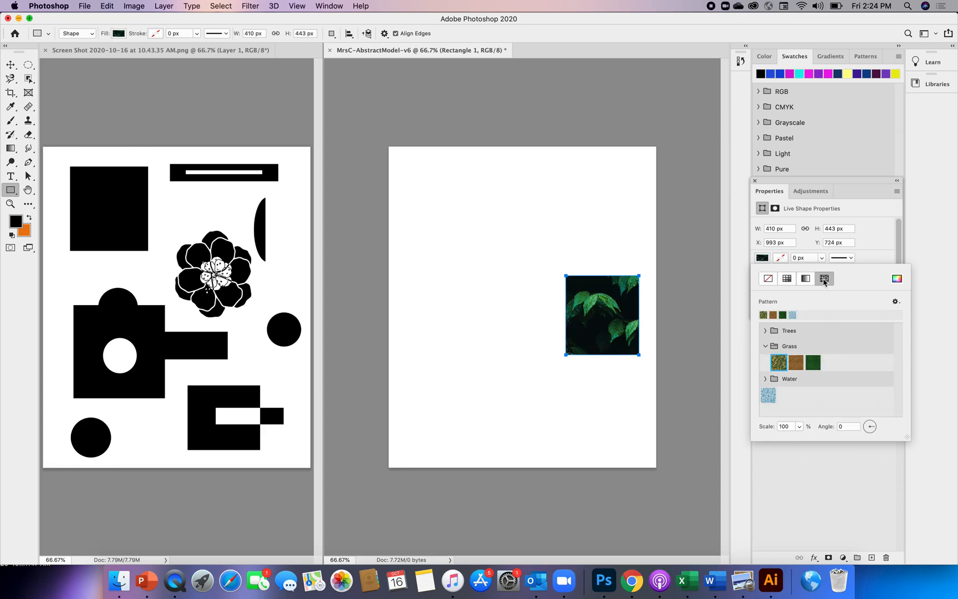
{"action": "left_click", "coordinate": [768, 396]}
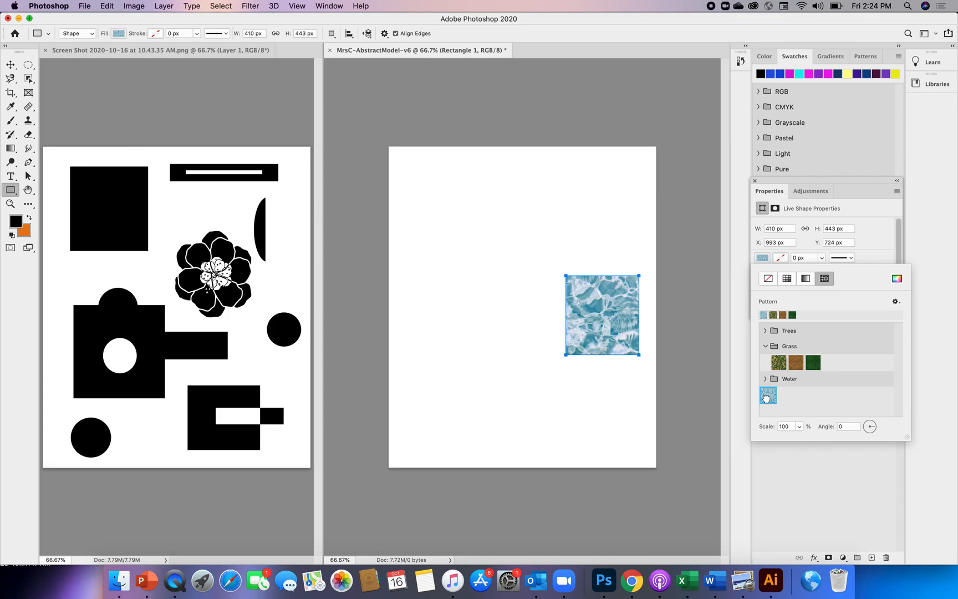
{"action": "left_click", "coordinate": [779, 363]}
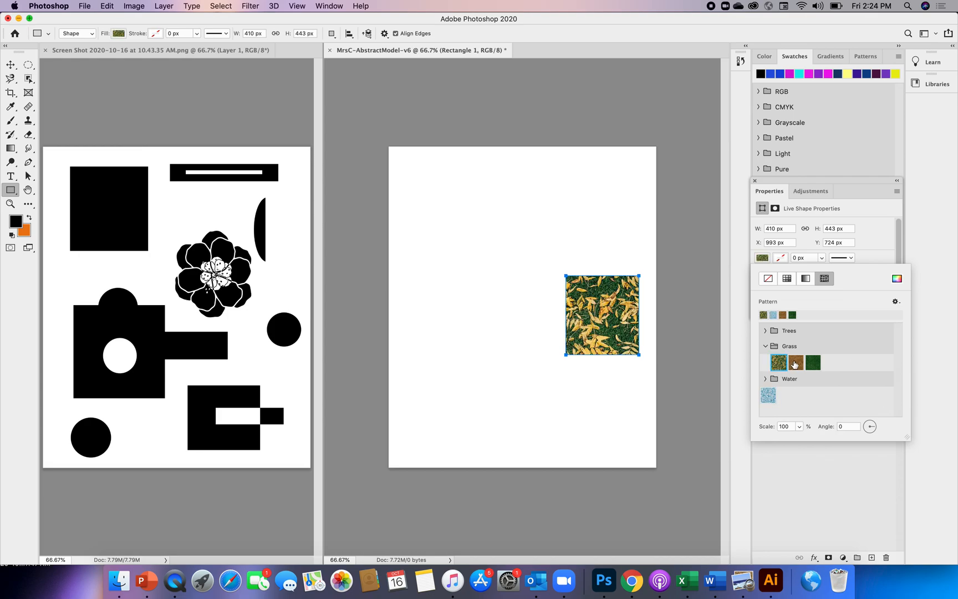
{"action": "left_click", "coordinate": [796, 363]}
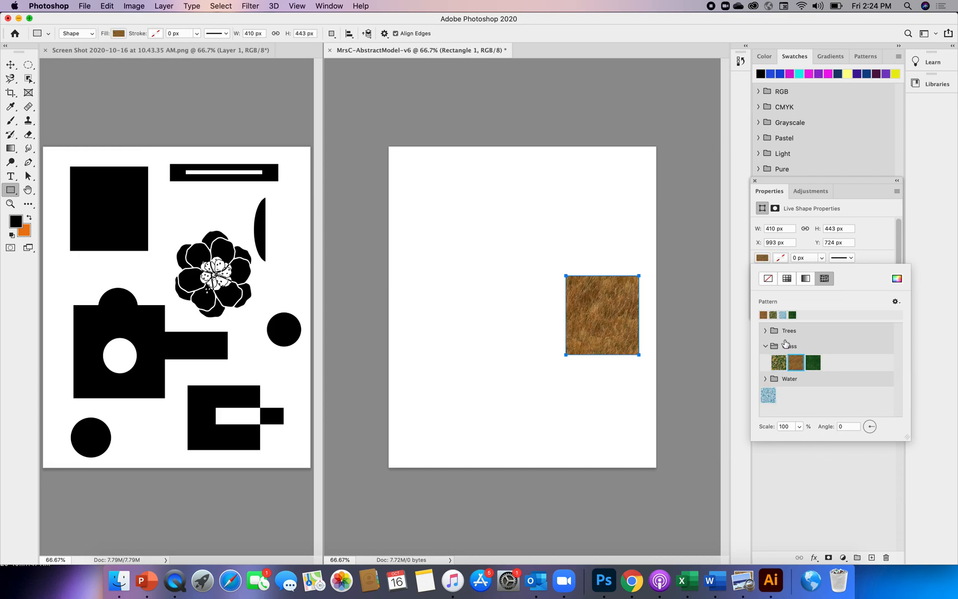
{"action": "left_click", "coordinate": [766, 331]}
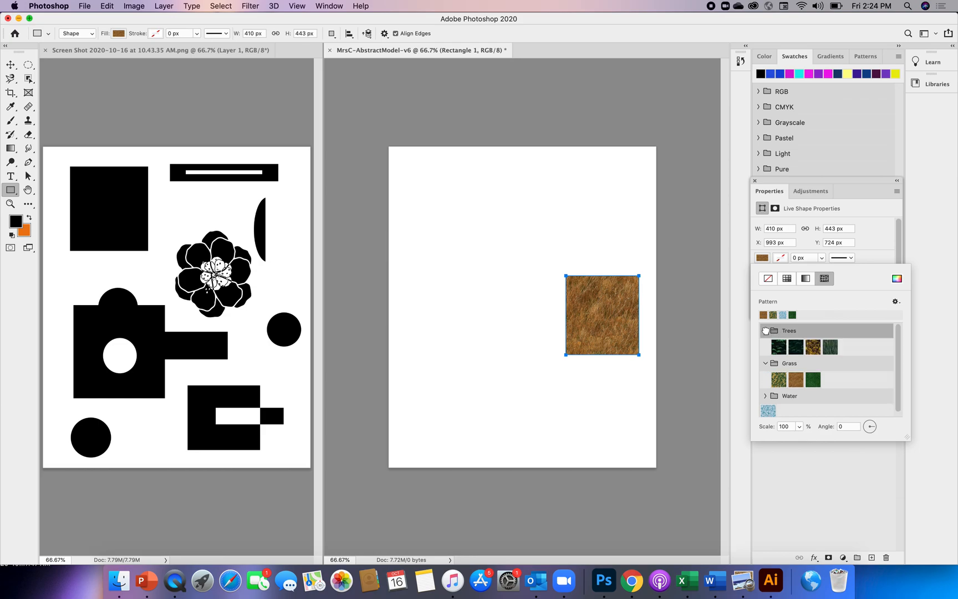
{"action": "left_click", "coordinate": [779, 353]}
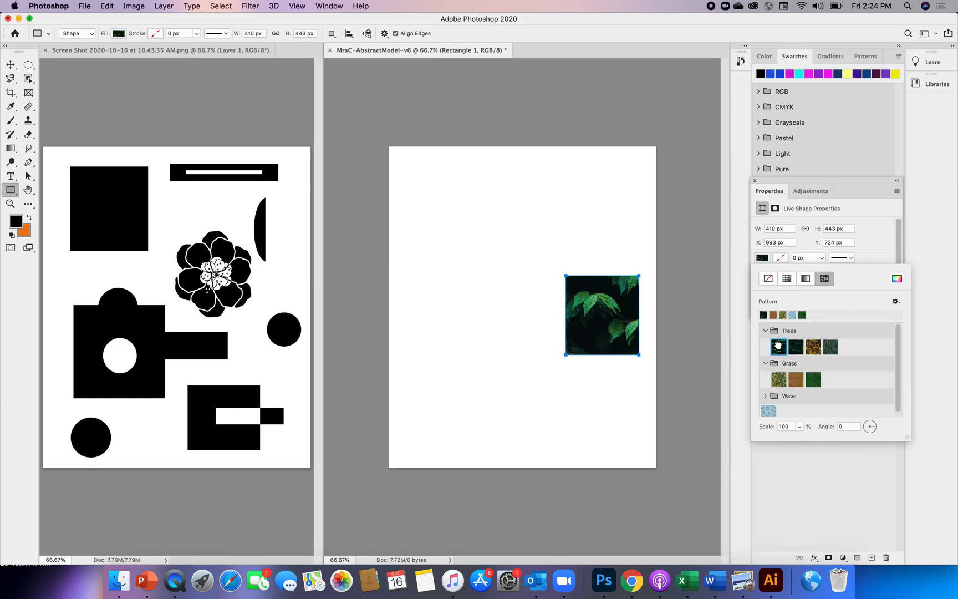
{"action": "left_click", "coordinate": [813, 347]}
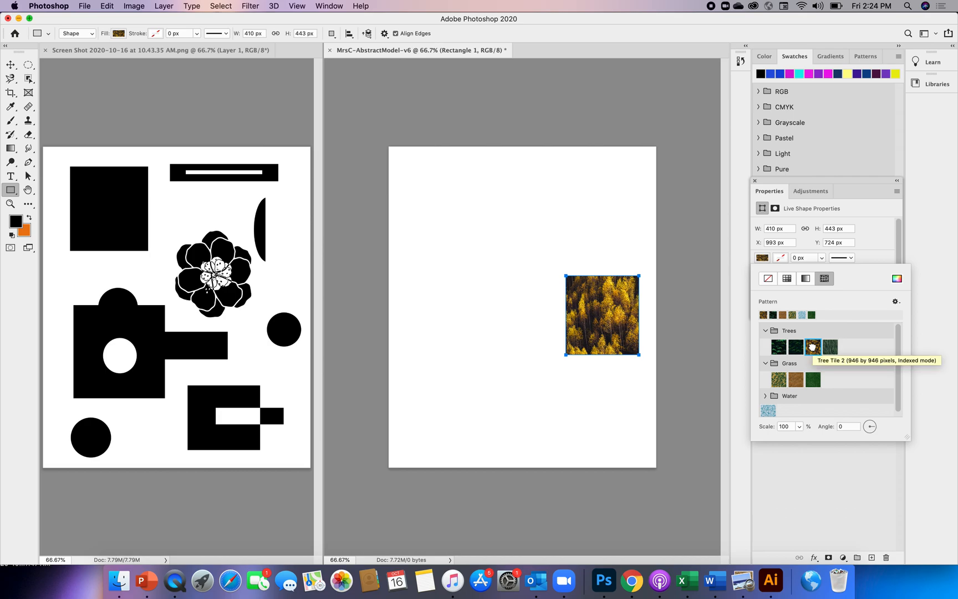
- Set the rectangle's fill to solid black
{"action": "left_click", "coordinate": [788, 280]}
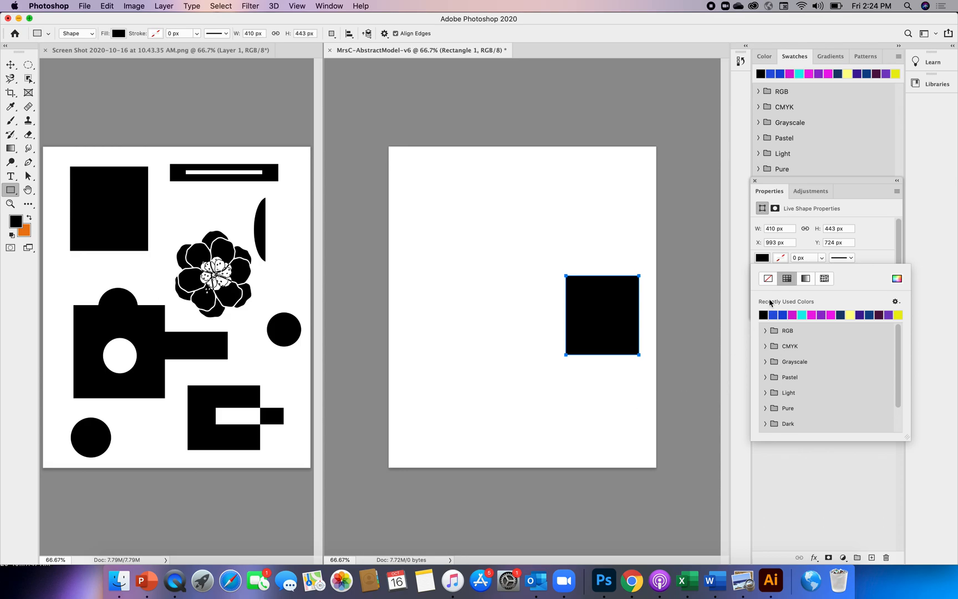
{"action": "left_click", "coordinate": [763, 260]}
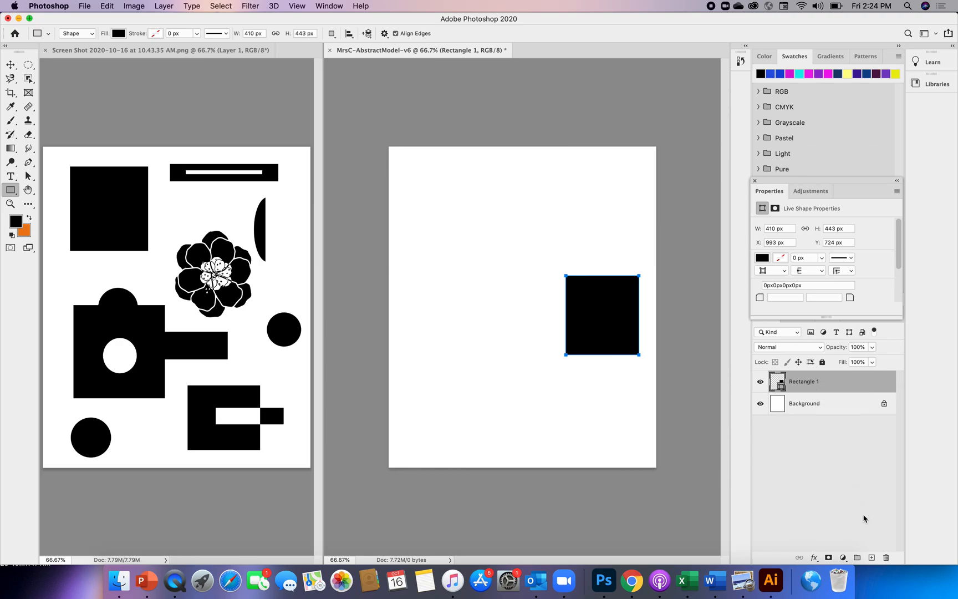
- Add a new layer above Rectangle 1 and name it Multishape
{"action": "left_click", "coordinate": [872, 558]}
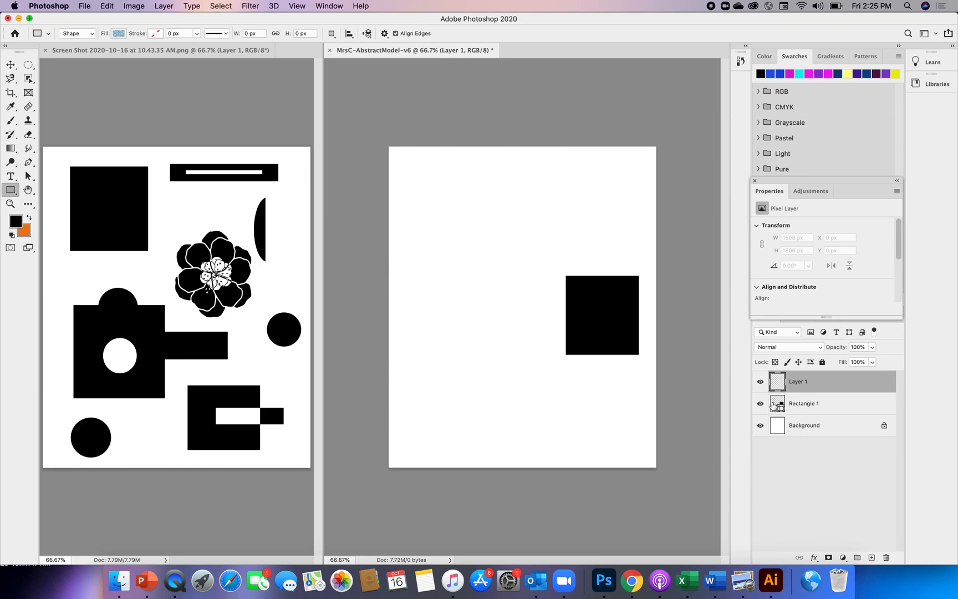
{"action": "double_click", "coordinate": [799, 381]}
{"action": "type", "text": "Multishape"}
{"action": "left_click", "coordinate": [599, 236]}
{"action": "left_click", "coordinate": [600, 236]}
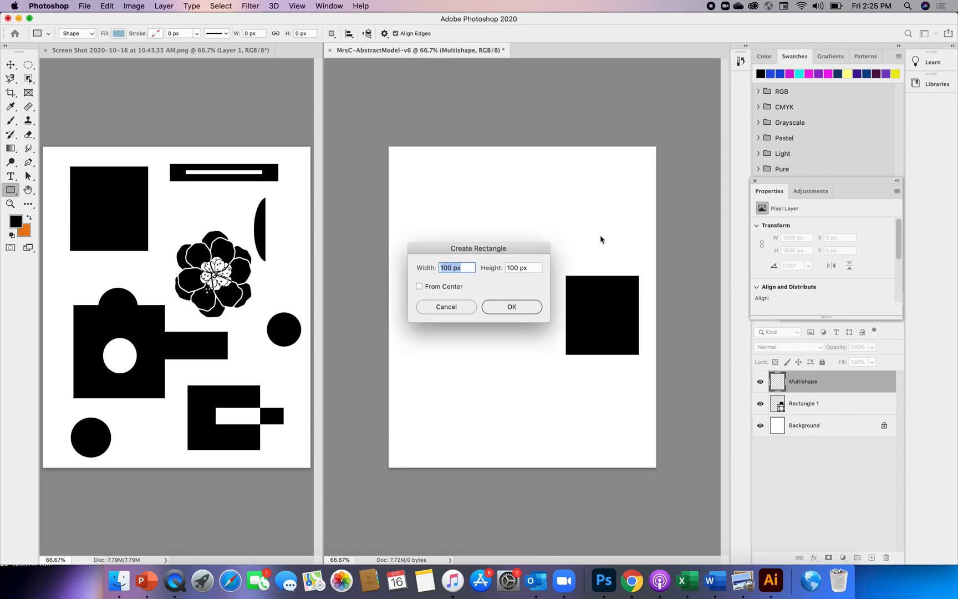
{"action": "left_click", "coordinate": [438, 307]}
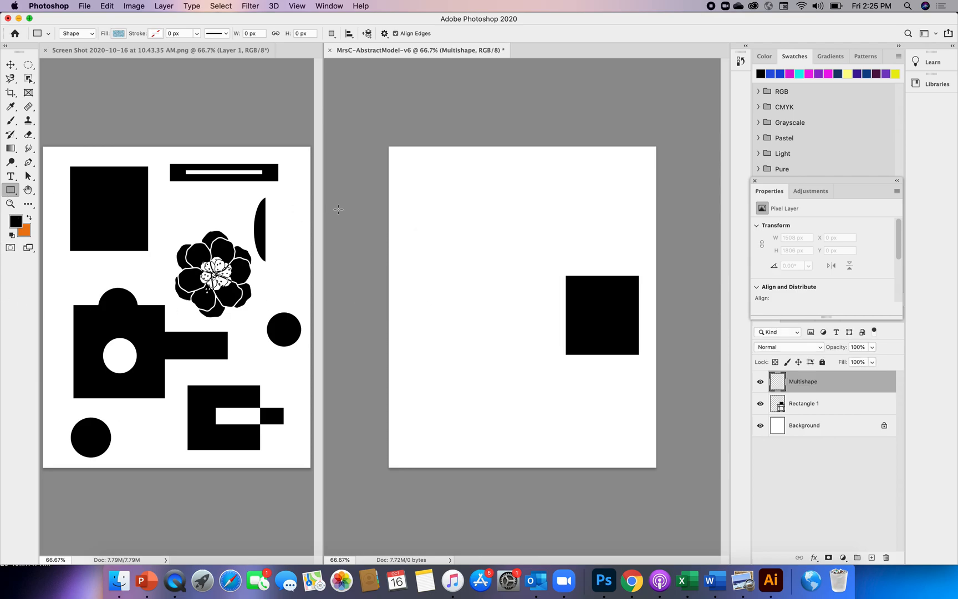
- Draw a rectangle about 427 by 587 px in the canvas's upper-left area on the Multishape layer and fill it solid black
{"action": "left_click_drag", "start_coordinate": [413, 173], "coordinate": [489, 277]}
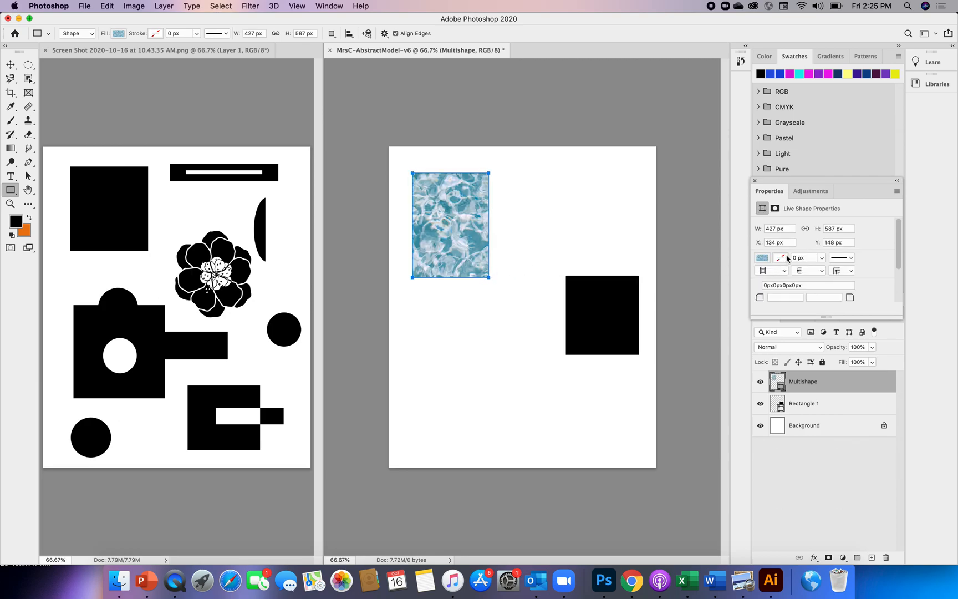
{"action": "left_click", "coordinate": [763, 257]}
{"action": "left_click", "coordinate": [786, 279]}
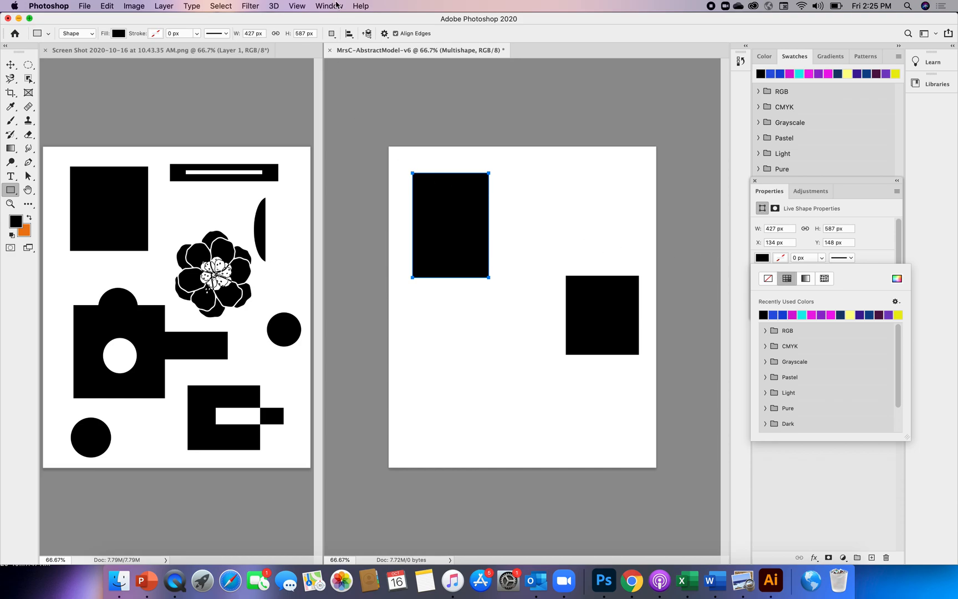
- With Combine Shapes, add a bar about 518 by 134 px across the rectangle's right edge and a 103 by 157 px rectangle on its lower-left edge
{"action": "left_click", "coordinate": [333, 35]}
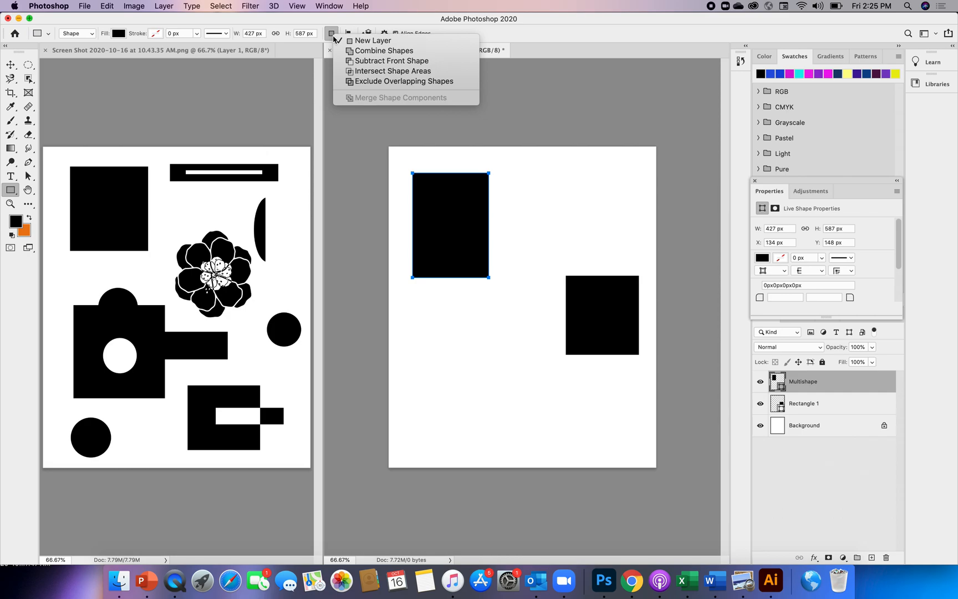
{"action": "left_click", "coordinate": [353, 54]}
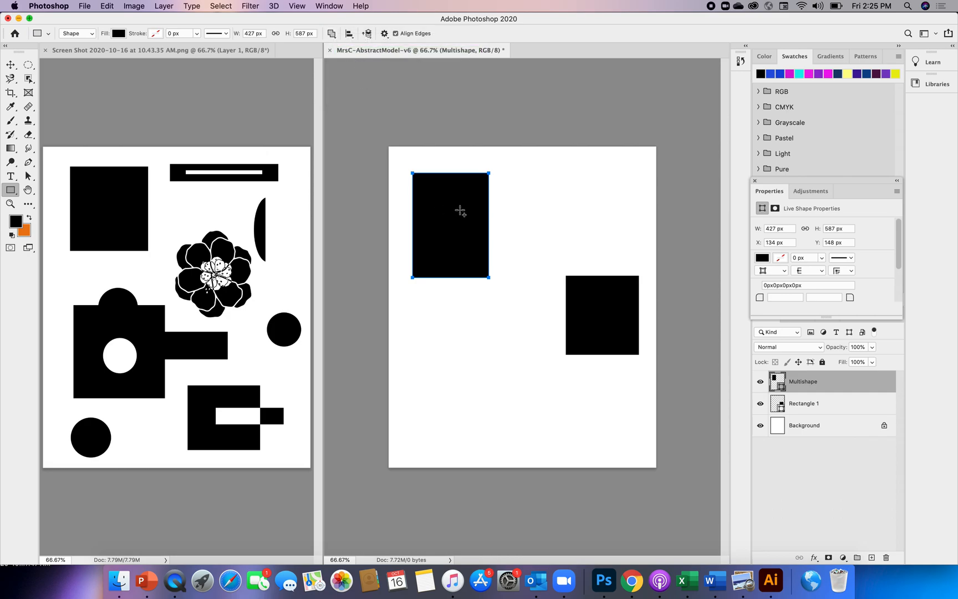
{"action": "left_click_drag", "start_coordinate": [454, 202], "coordinate": [545, 226]}
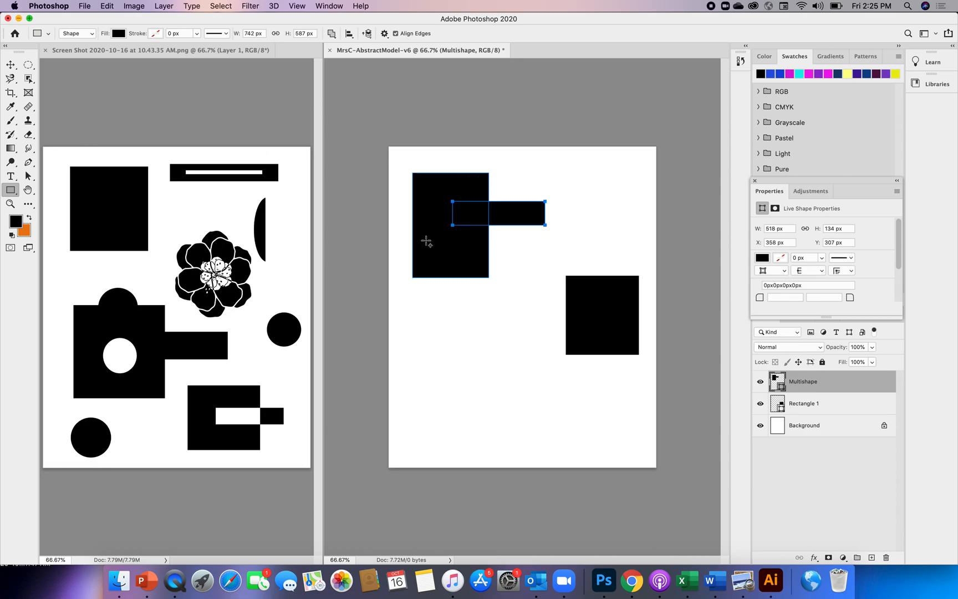
{"action": "left_click_drag", "start_coordinate": [404, 240], "coordinate": [423, 267]}
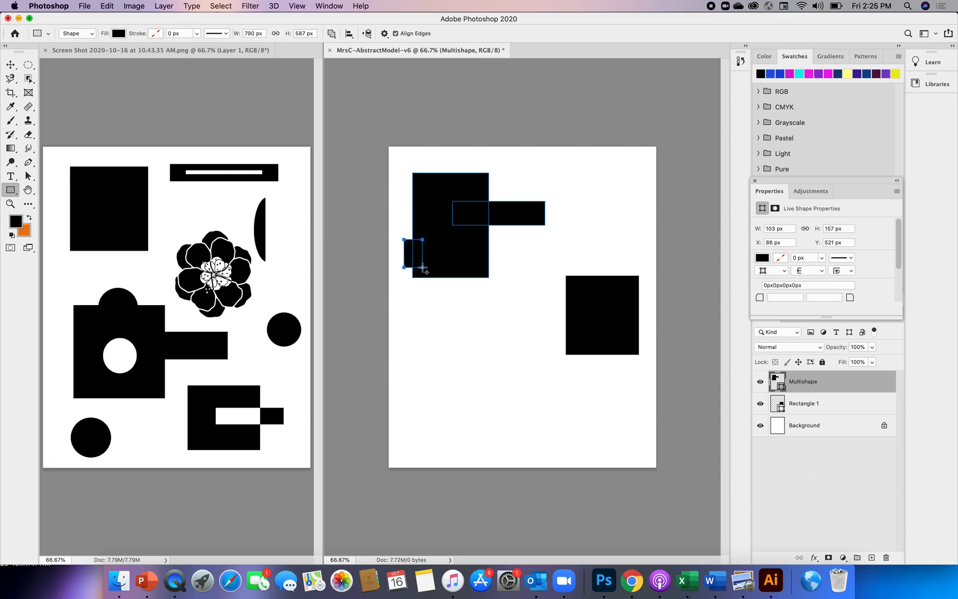
- Add a circle about 205 px wide overlapping the main rectangle's bottom edge with the Ellipse Tool
{"action": "left_click", "coordinate": [11, 190]}
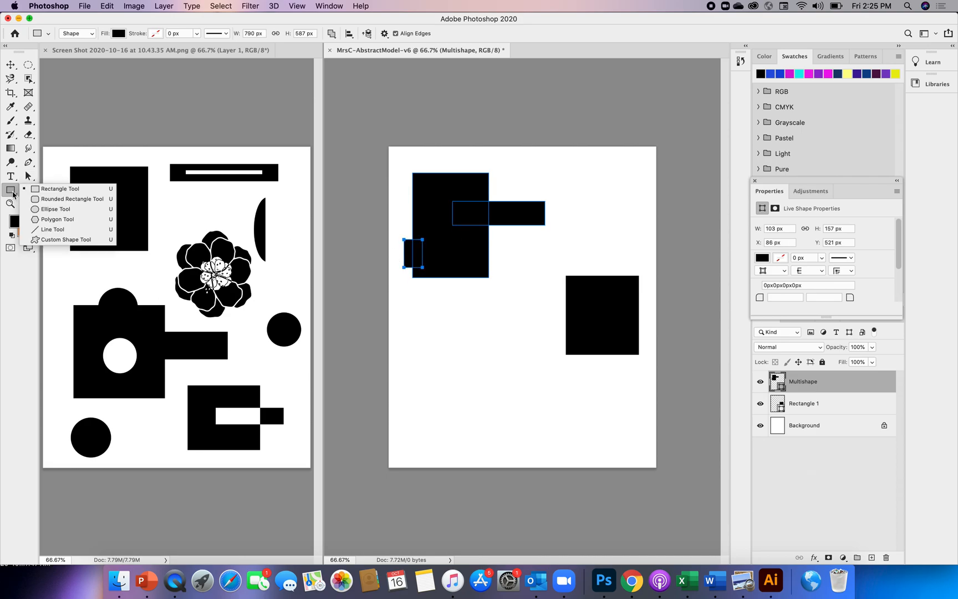
{"action": "left_click", "coordinate": [38, 210]}
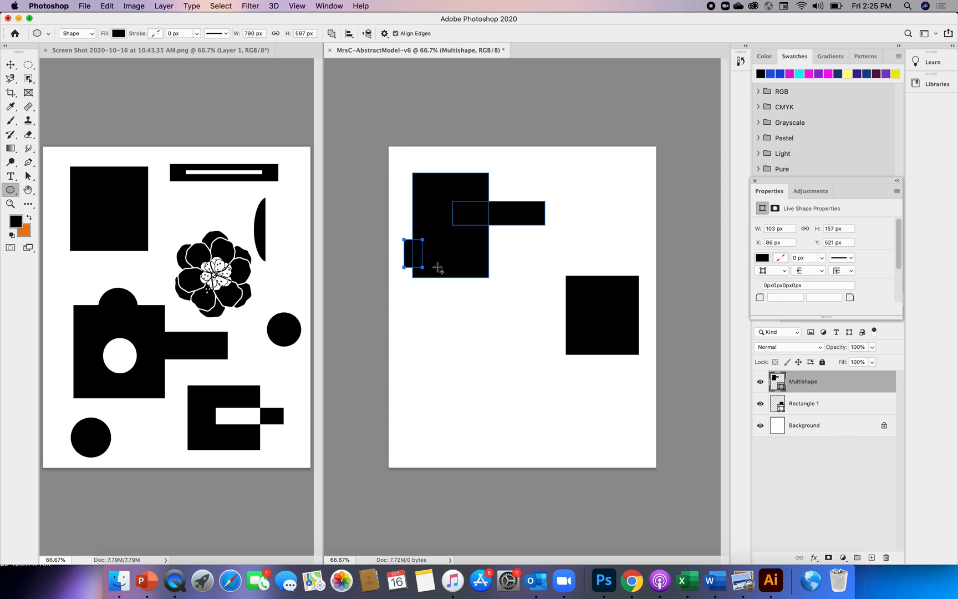
{"action": "left_click_drag", "start_coordinate": [438, 268], "coordinate": [475, 307]}
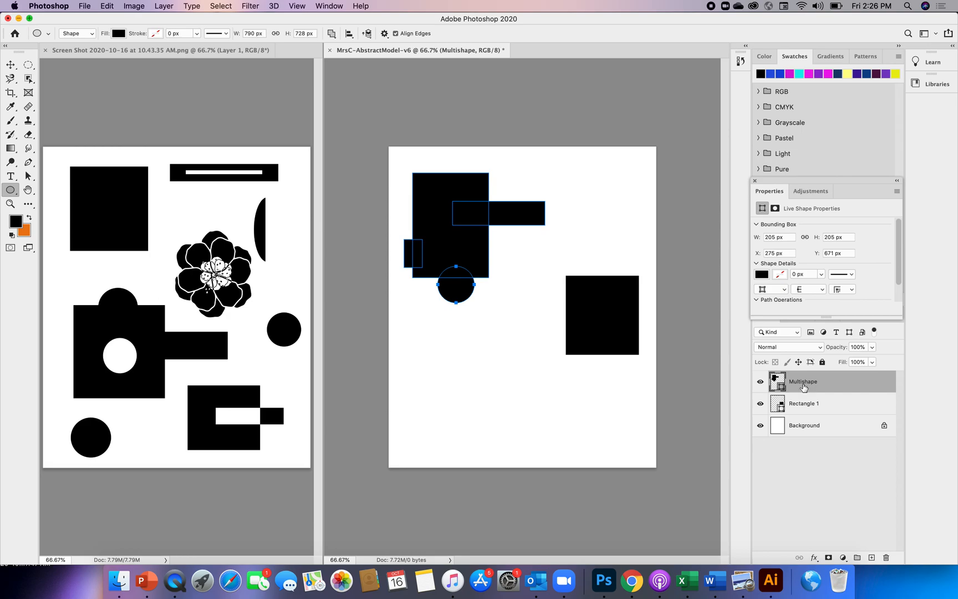
- Move the whole combined shape on the Multishape layer up about 43 px with the Move Tool
{"action": "left_click", "coordinate": [806, 404]}
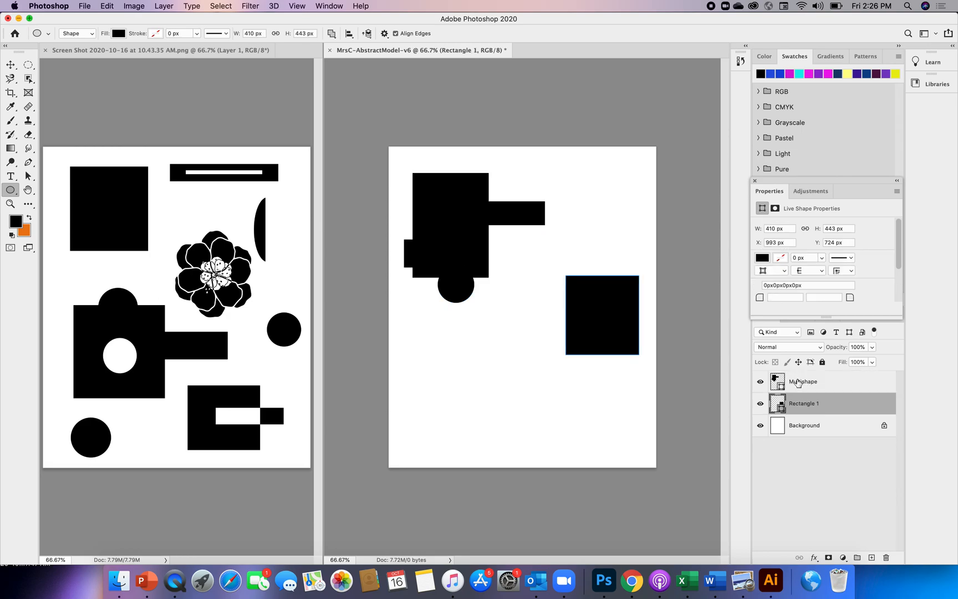
{"action": "left_click", "coordinate": [798, 382]}
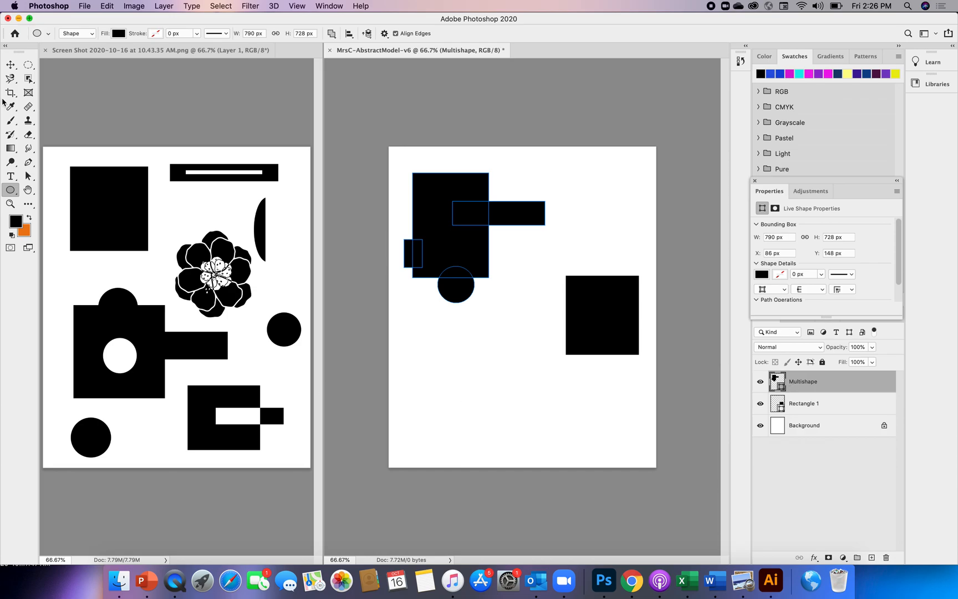
{"action": "left_click", "coordinate": [10, 70]}
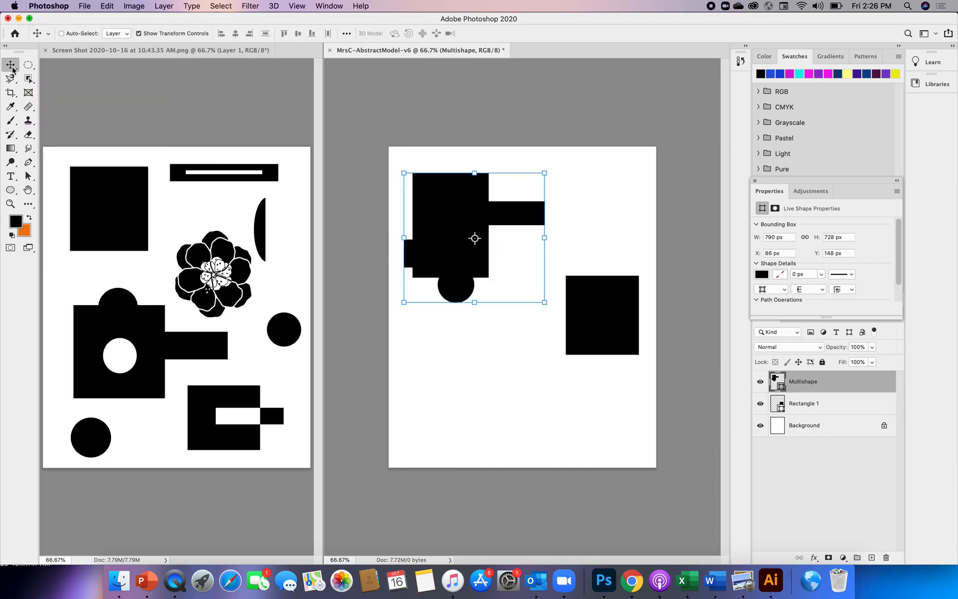
{"action": "mouse_move", "coordinate": [443, 244]}
{"action": "left_mouse_down"}
{"action": "mouse_move", "coordinate": [496, 222]}
{"action": "mouse_move", "coordinate": [427, 233]}
{"action": "mouse_move", "coordinate": [454, 250]}
{"action": "mouse_move", "coordinate": [444, 232]}
{"action": "left_mouse_up"}
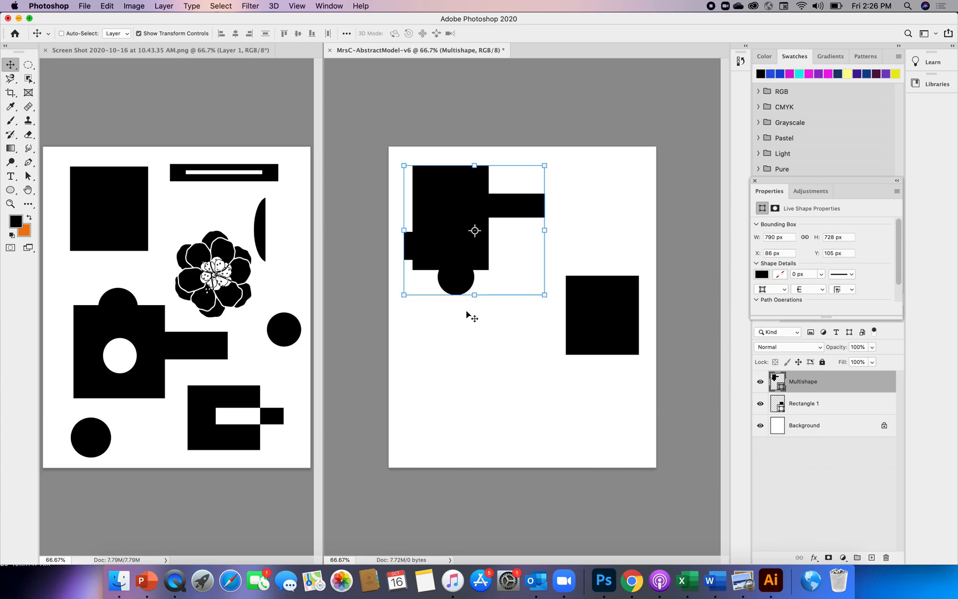
- With Subtract Front Shape, cut an ellipse about 105 by 402 px from the main rectangle and one about 74 by 79 px from the circle
{"action": "left_click", "coordinate": [15, 195]}
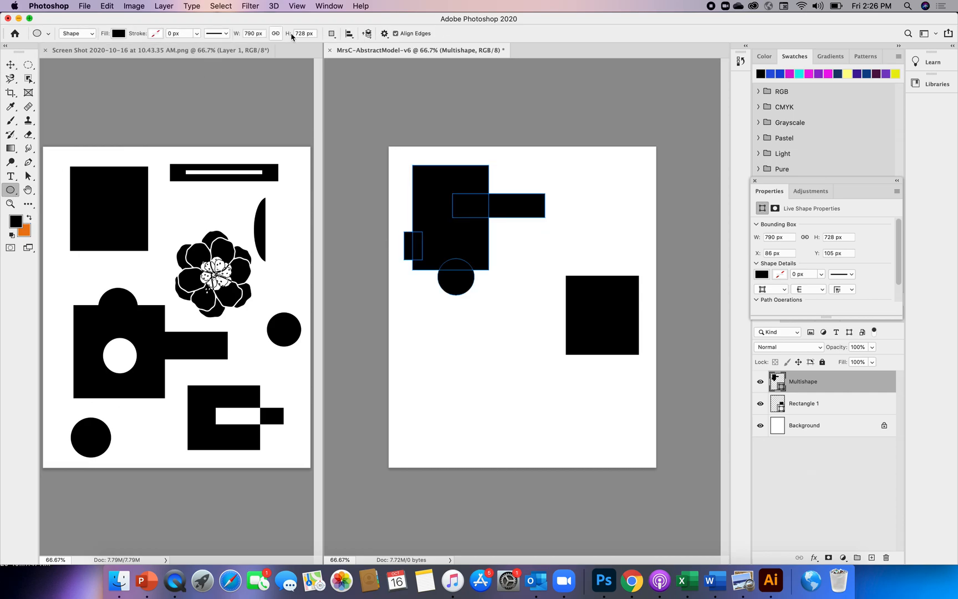
{"action": "left_click", "coordinate": [332, 35]}
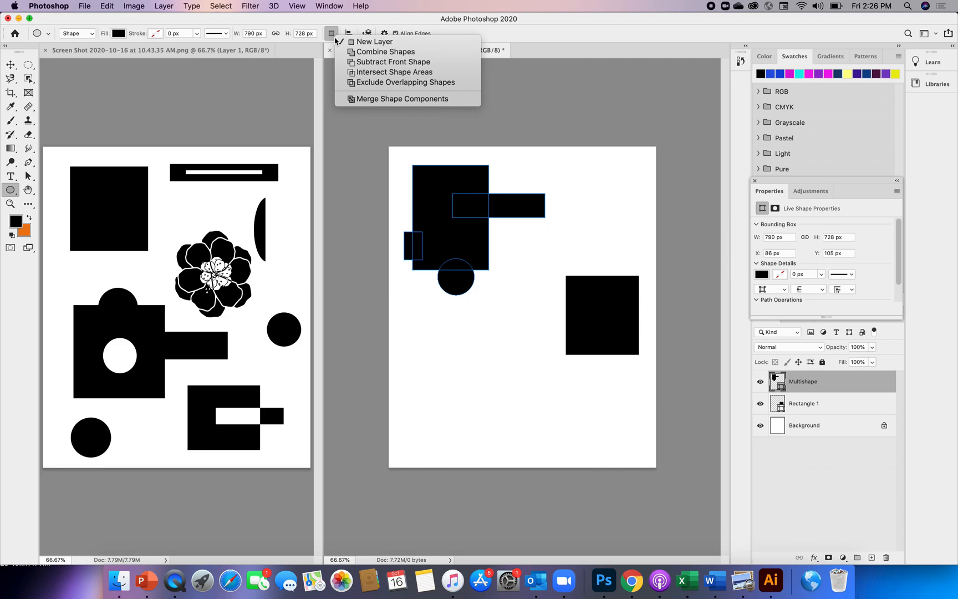
{"action": "left_click", "coordinate": [365, 63]}
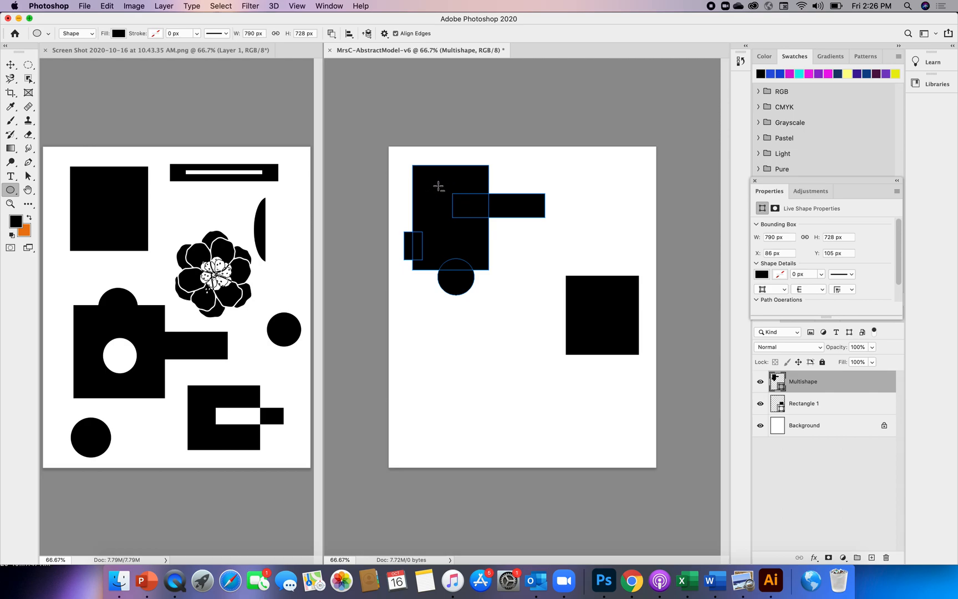
{"action": "left_click_drag", "start_coordinate": [444, 180], "coordinate": [462, 252]}
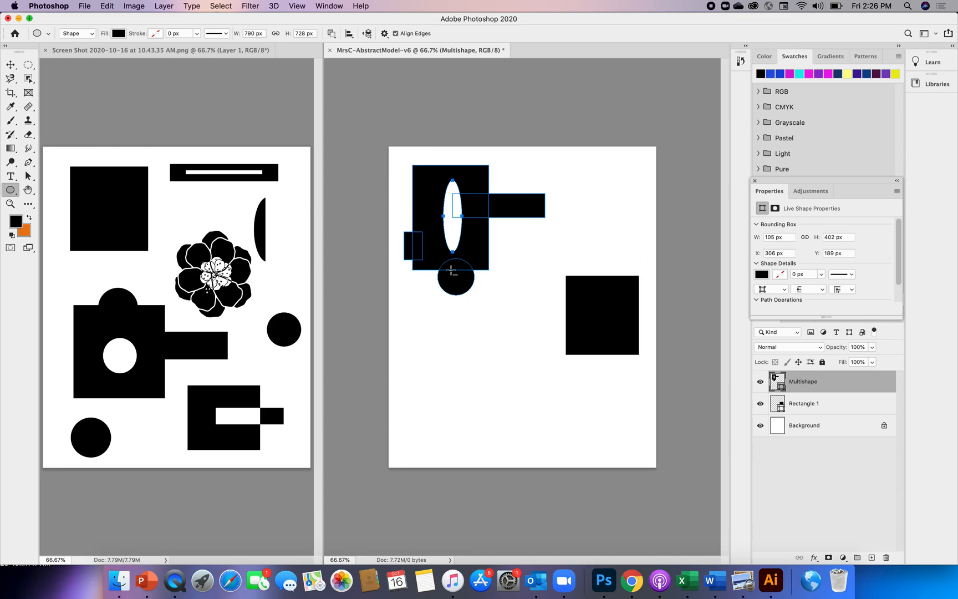
{"action": "left_click_drag", "start_coordinate": [451, 270], "coordinate": [464, 284]}
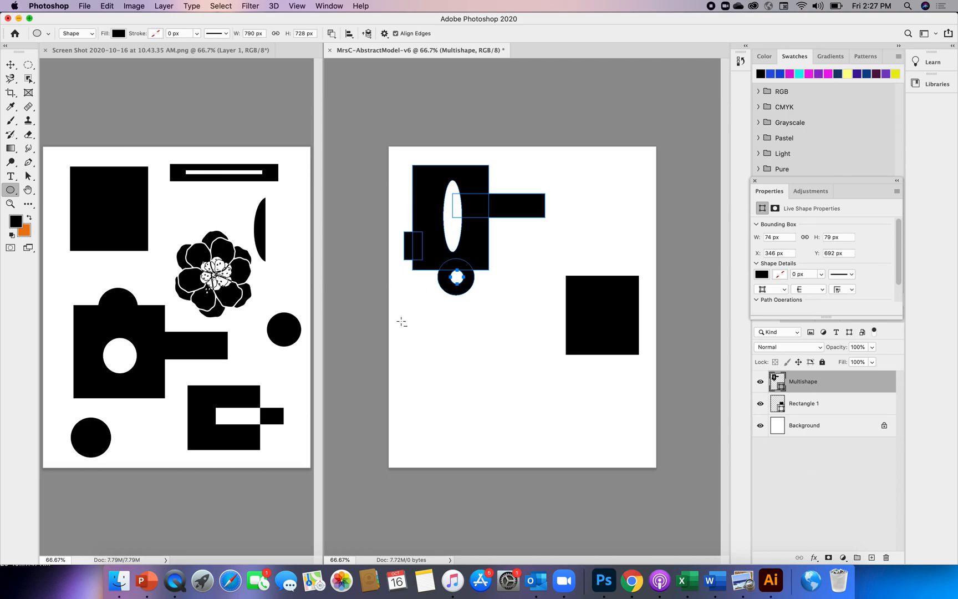
- Subtract a rectangle about 99 by 61 px from the small block on the main rectangle's left edge using the Rectangle Tool
{"action": "left_click", "coordinate": [11, 191]}
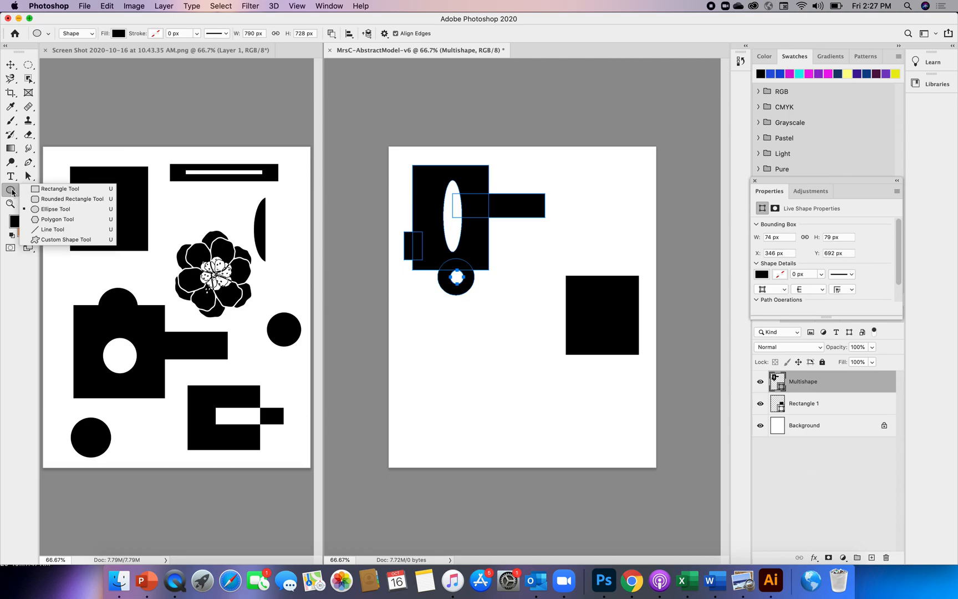
{"action": "left_click", "coordinate": [58, 189]}
{"action": "left_click_drag", "start_coordinate": [406, 236], "coordinate": [428, 251]}
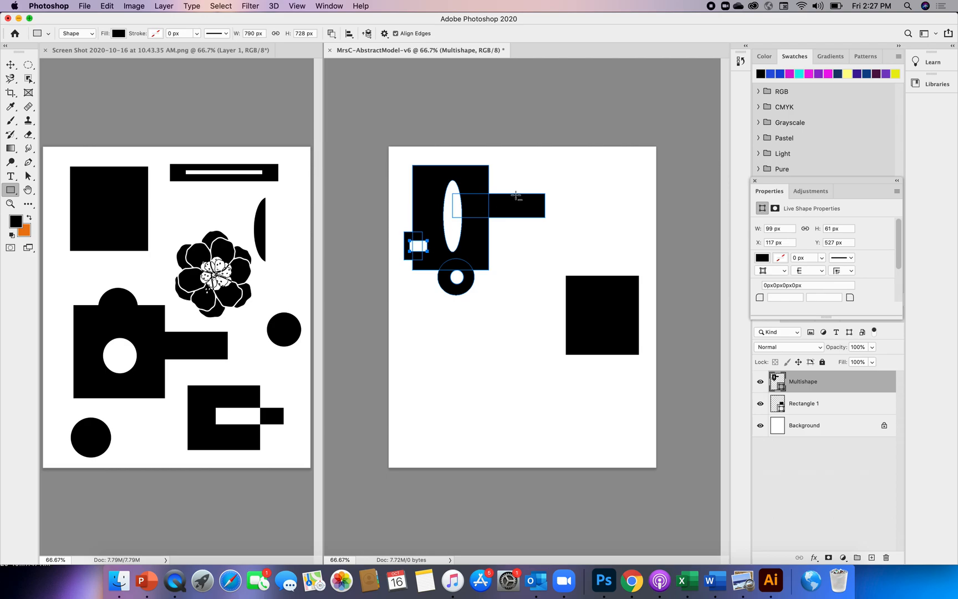
- Subtract a rectangle about 289 by 35 px from the horizontal arm extending from the main rectangle's right edge
{"action": "left_click_drag", "start_coordinate": [483, 202], "coordinate": [536, 207]}
{"action": "left_click", "coordinate": [10, 64]}
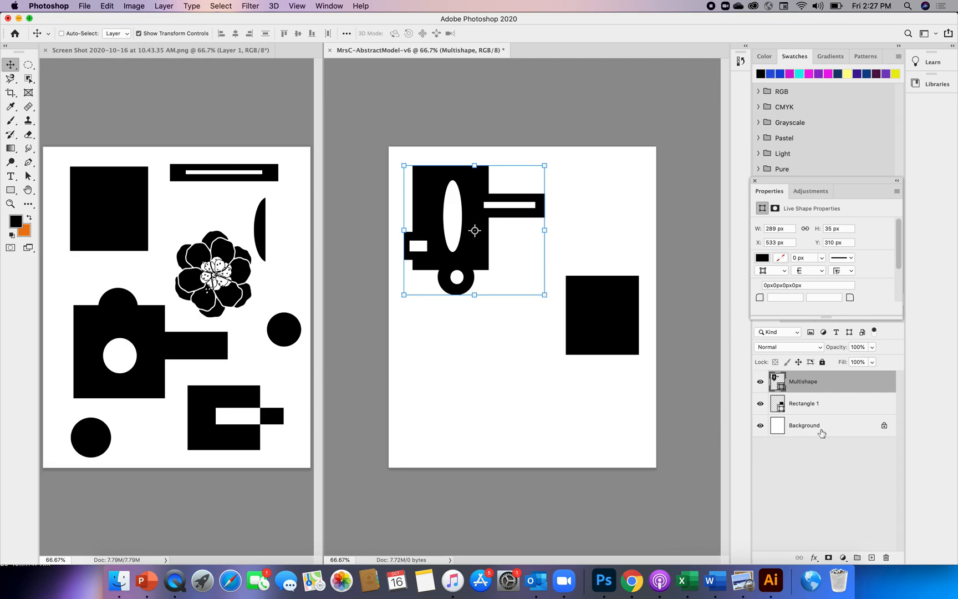
- On a new layer, draw a rectangle about 575 by 411 px in the document's lower left area and fill it black
{"action": "left_click", "coordinate": [872, 557]}
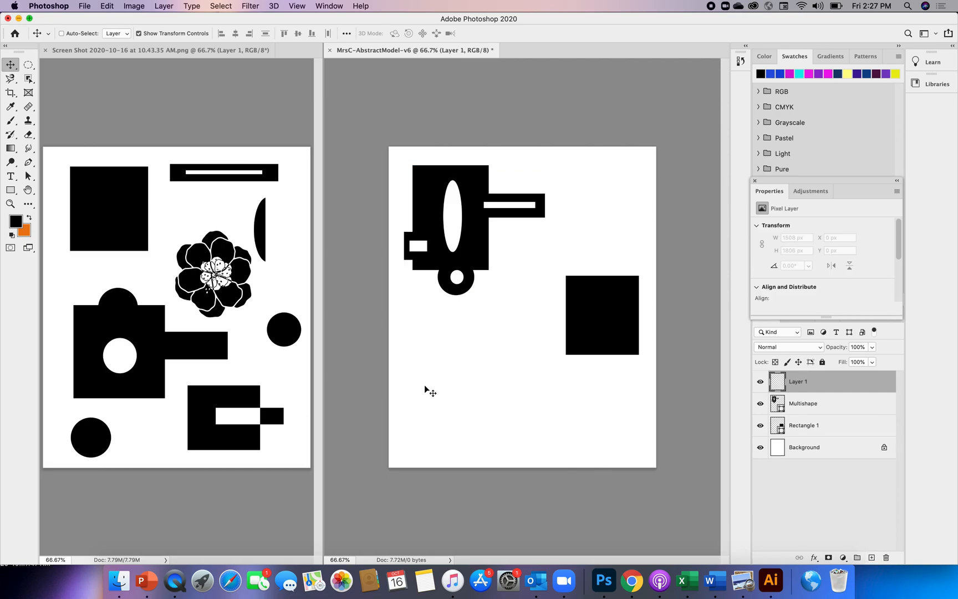
{"action": "left_click", "coordinate": [10, 191]}
{"action": "left_click_drag", "start_coordinate": [424, 377], "coordinate": [526, 451]}
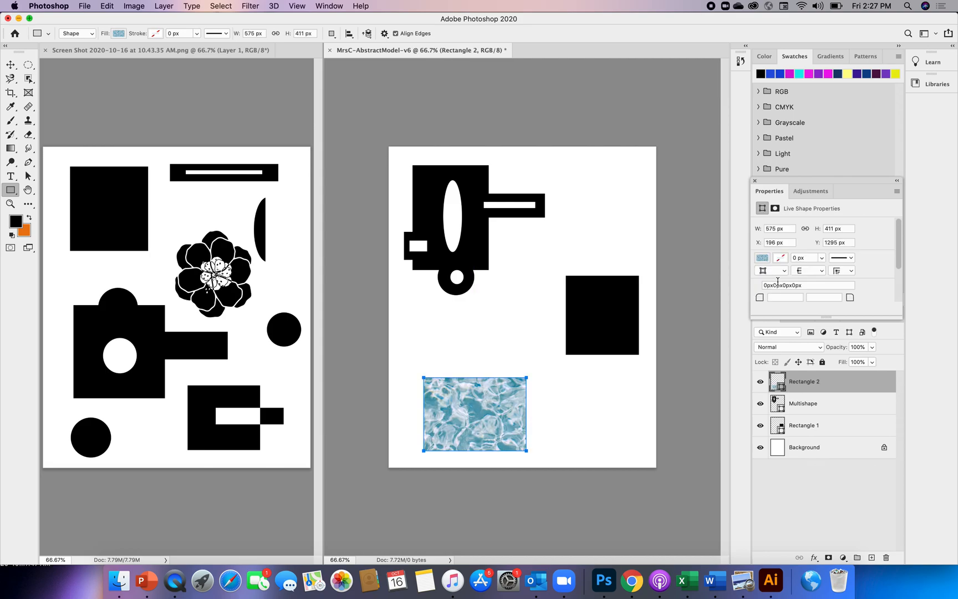
{"action": "left_click", "coordinate": [764, 258]}
{"action": "left_click", "coordinate": [786, 279]}
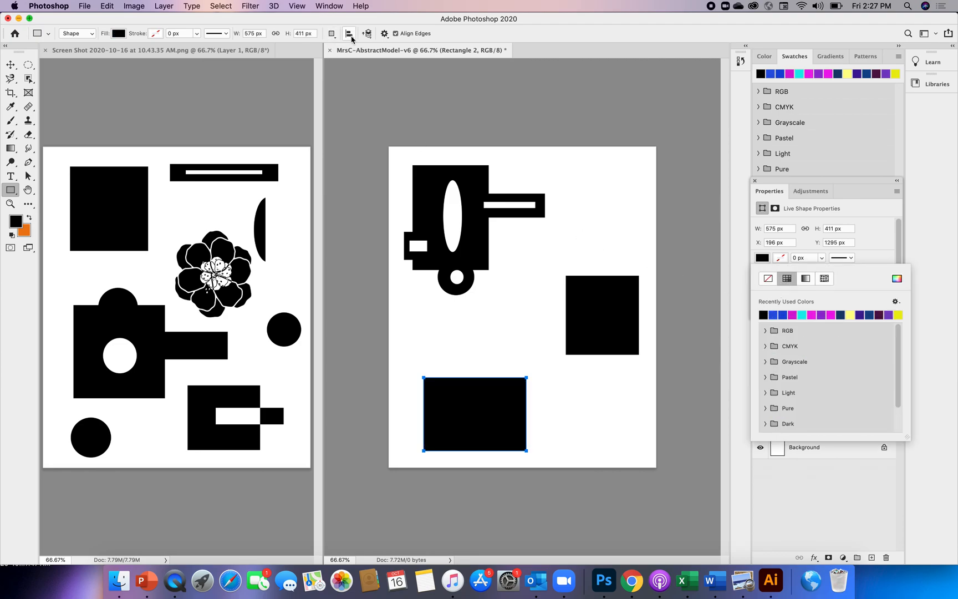
- With Intersect Shape Areas, draw an ellipse about 290 by 251 px across the lower rectangle's right edge to form a half circle
{"action": "left_click", "coordinate": [334, 36]}
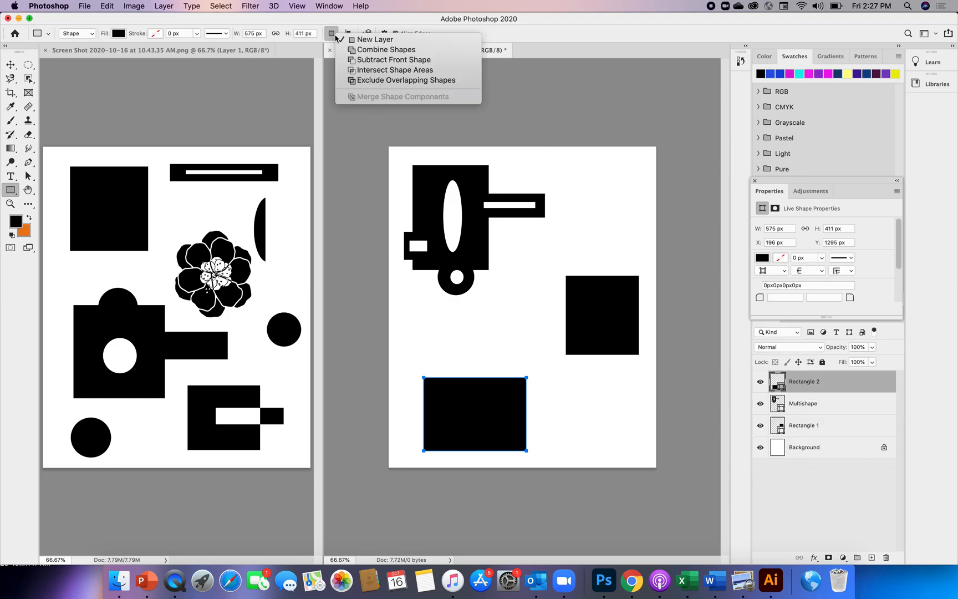
{"action": "left_click", "coordinate": [367, 71]}
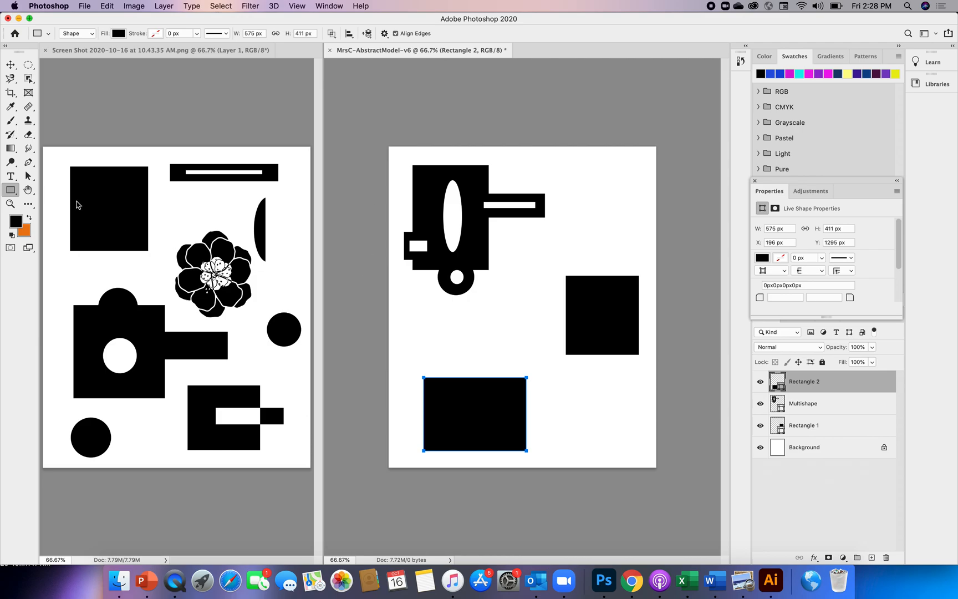
{"action": "left_click", "coordinate": [12, 193]}
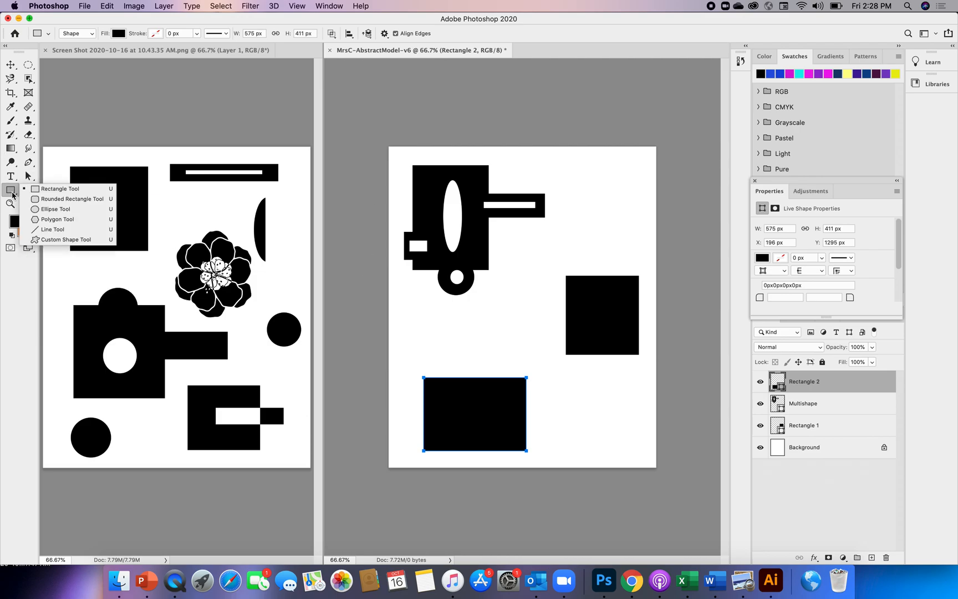
{"action": "left_click", "coordinate": [35, 211]}
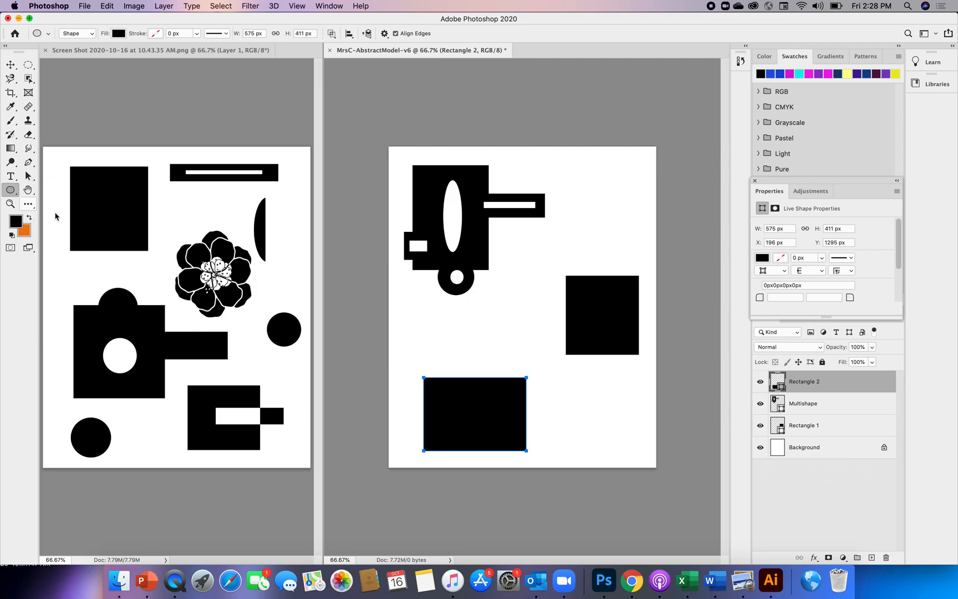
{"action": "left_click_drag", "start_coordinate": [502, 392], "coordinate": [553, 437]}
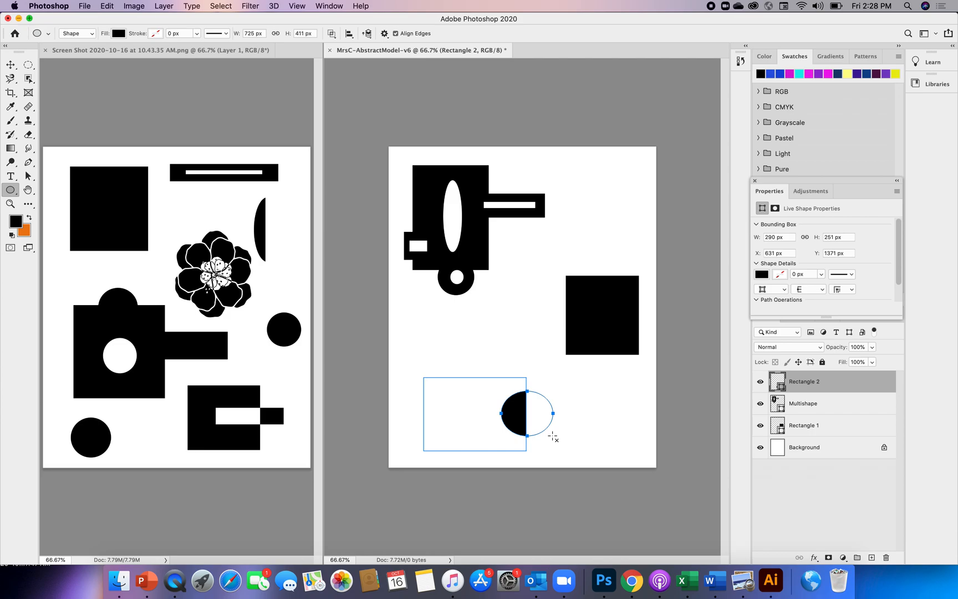
{"action": "left_click", "coordinate": [11, 65]}
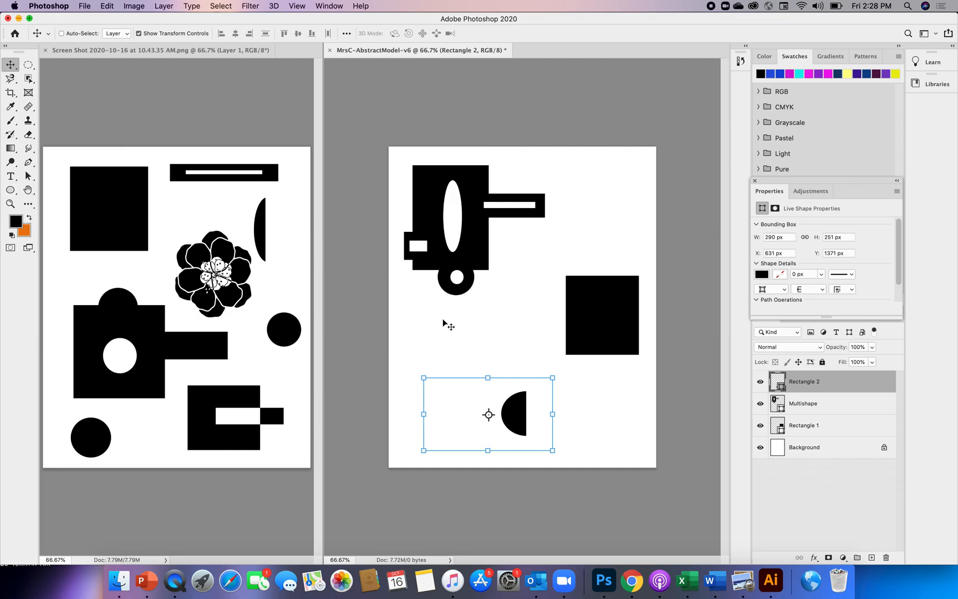
- Add a new empty layer and rename the Rectangle 2 layer as Half Circle
{"action": "left_click", "coordinate": [872, 557]}
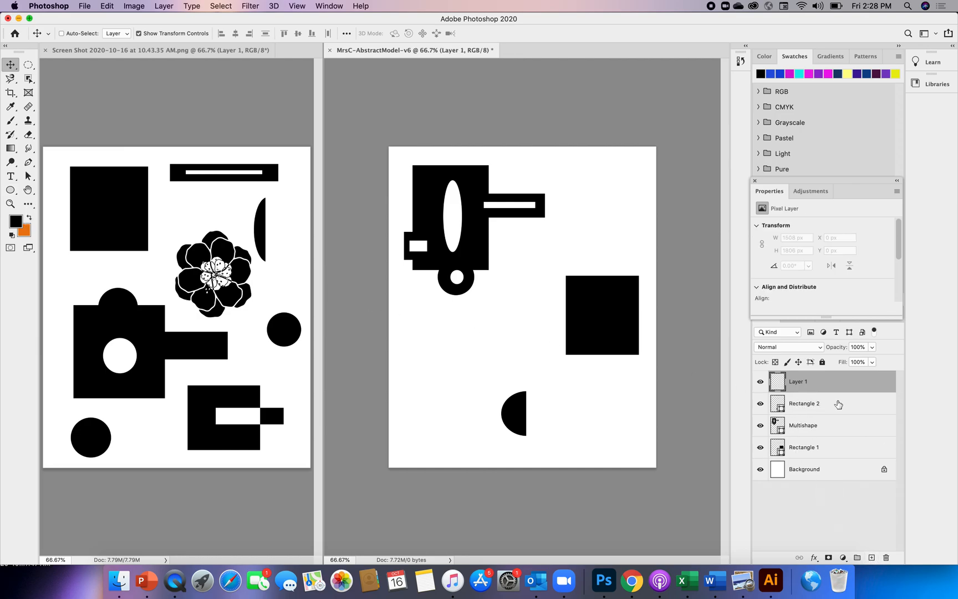
{"action": "left_click", "coordinate": [811, 407]}
{"action": "double_click", "coordinate": [810, 404]}
{"action": "type", "text": "Half Circle"}
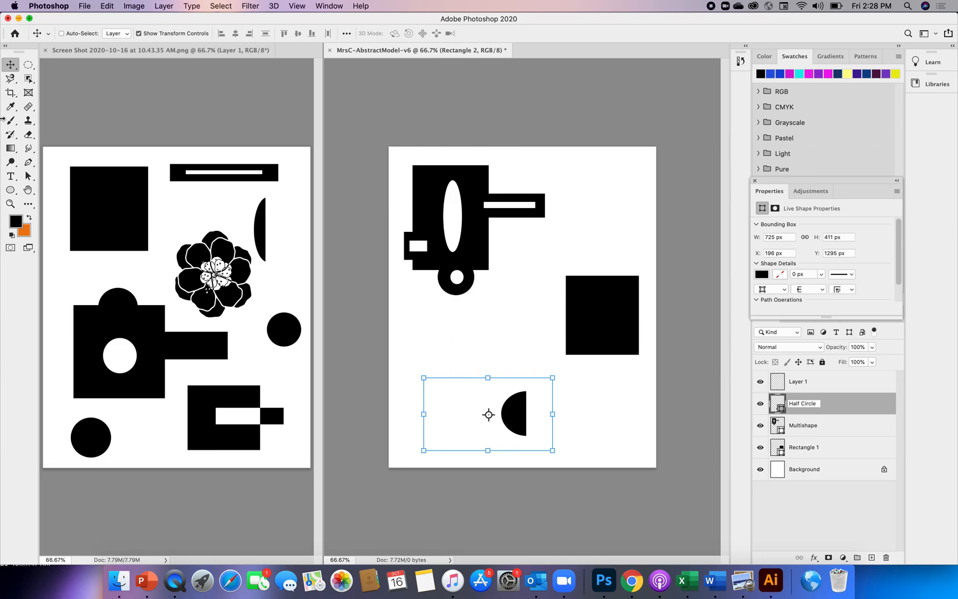
{"action": "key", "text": "Return"}
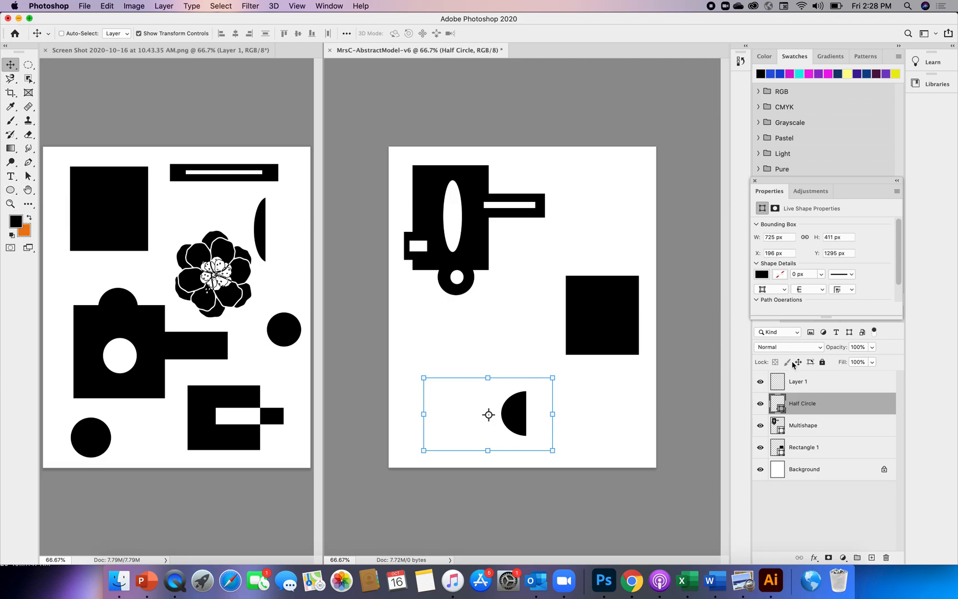
- On Layer 1, draw a circle about 415 px wide below the multishape with the Ellipse Tool and fill it black
{"action": "left_click", "coordinate": [798, 382]}
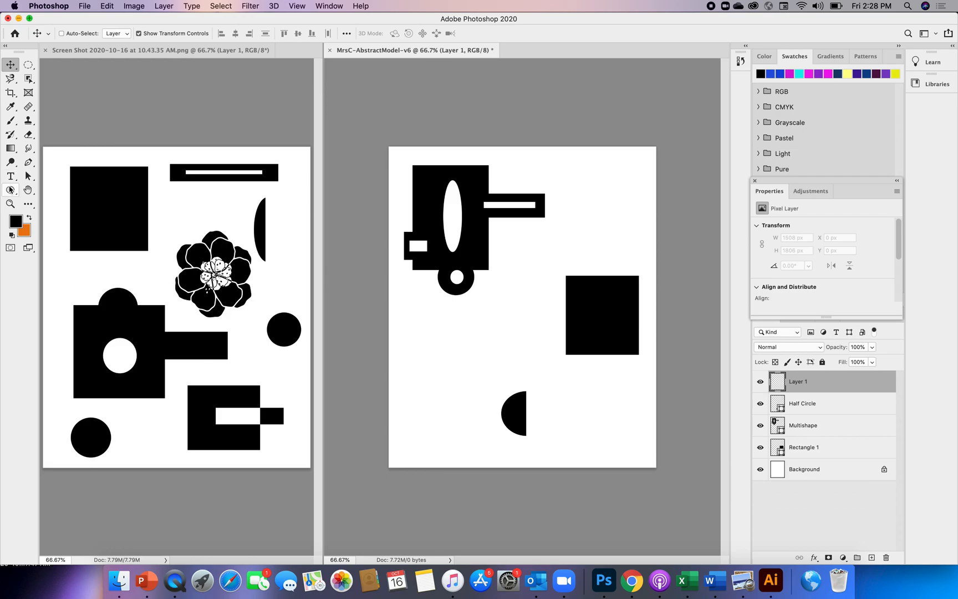
{"action": "left_click", "coordinate": [10, 189]}
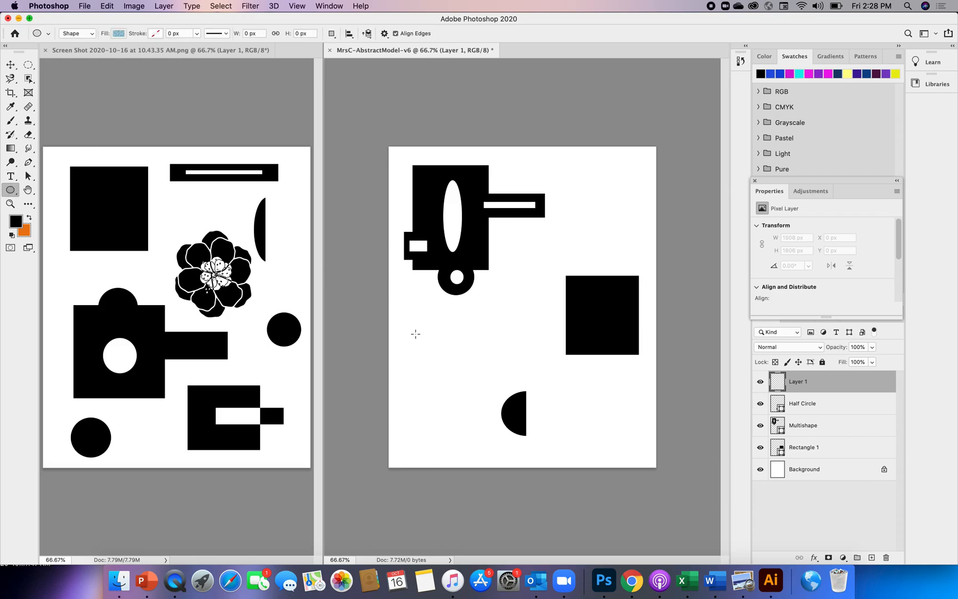
{"action": "left_click_drag", "start_coordinate": [414, 336], "coordinate": [514, 410]}
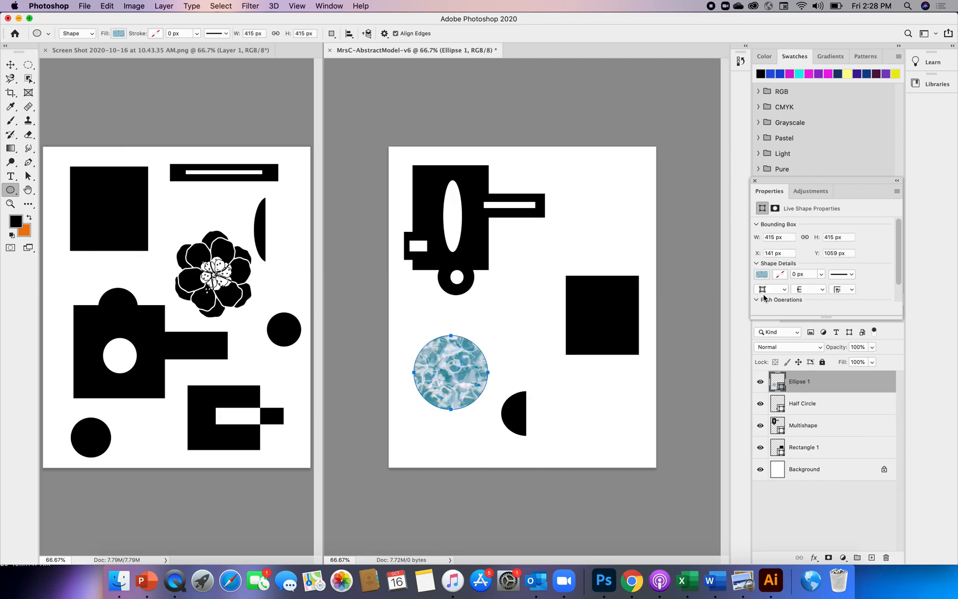
{"action": "left_click", "coordinate": [762, 274]}
{"action": "left_click", "coordinate": [787, 296]}
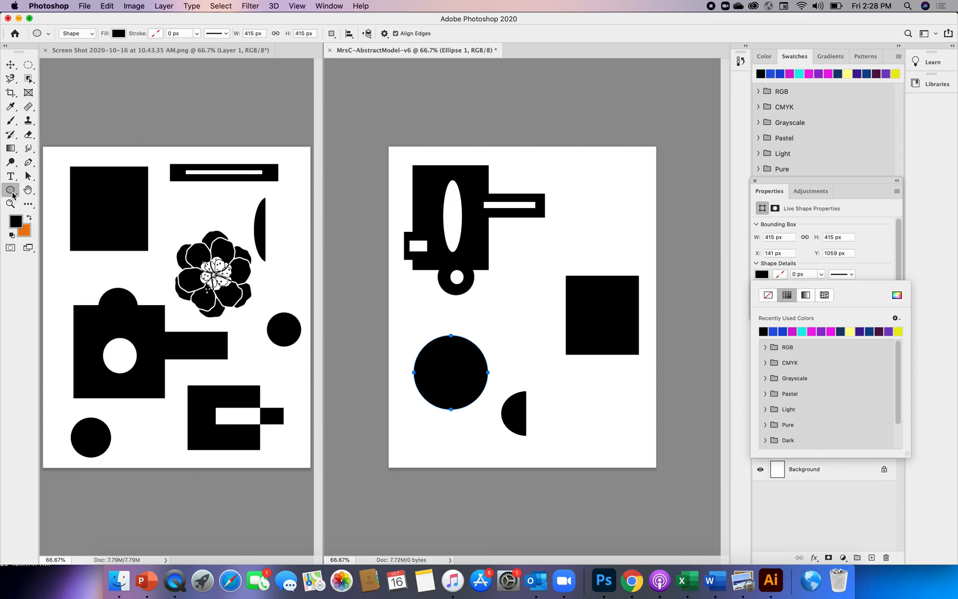
- Intersect the black circle with an ellipse about 472 by 180 px across its right edge, and move the result down about 326 px and left 81 px
{"action": "left_click", "coordinate": [333, 36]}
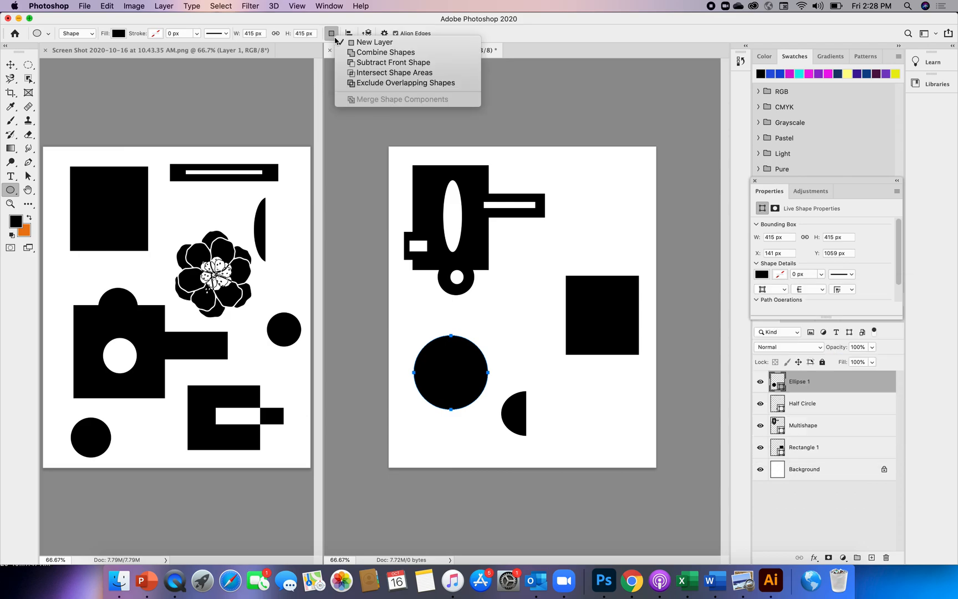
{"action": "left_click", "coordinate": [365, 78]}
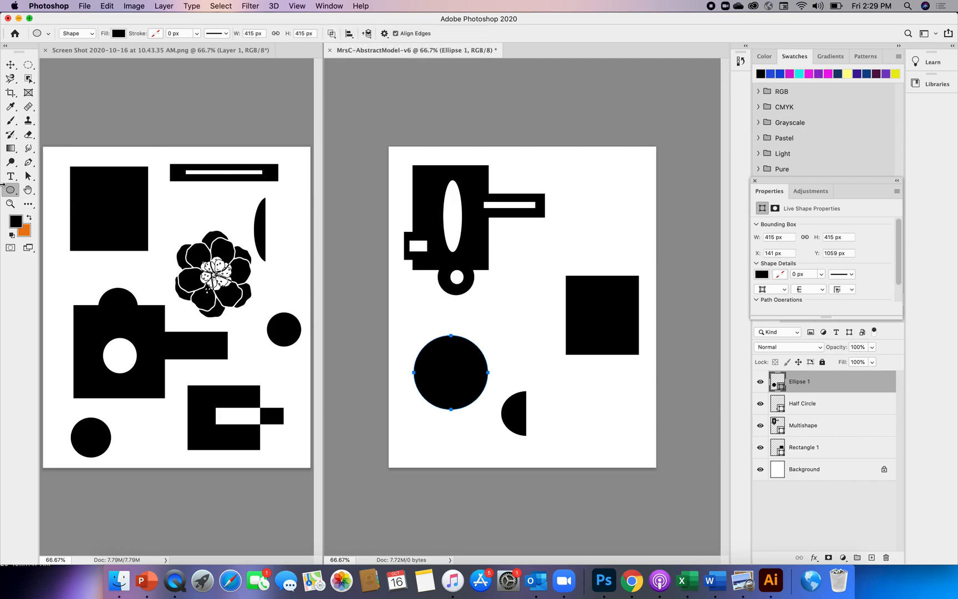
{"action": "left_click_drag", "start_coordinate": [16, 193], "coordinate": [25, 187]}
{"action": "right_click", "coordinate": [13, 193]}
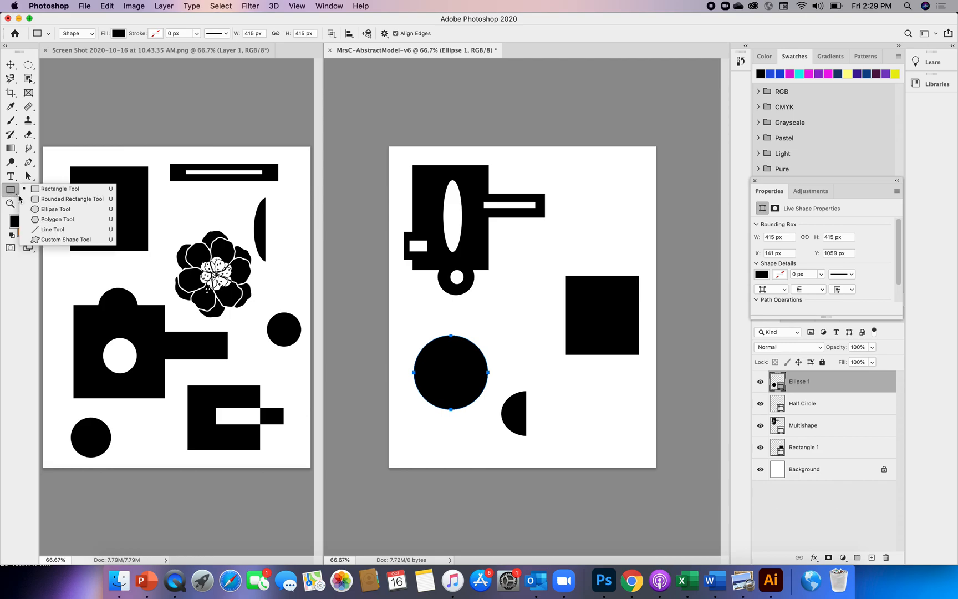
{"action": "left_click", "coordinate": [34, 209]}
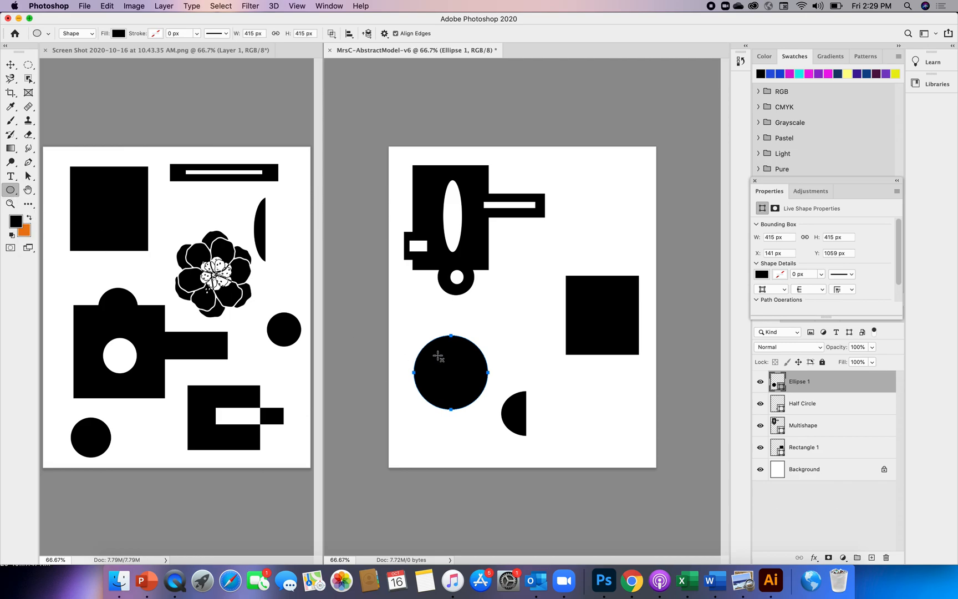
{"action": "left_click_drag", "start_coordinate": [441, 359], "coordinate": [523, 392]}
{"action": "left_click_drag", "start_coordinate": [526, 391], "coordinate": [525, 392]}
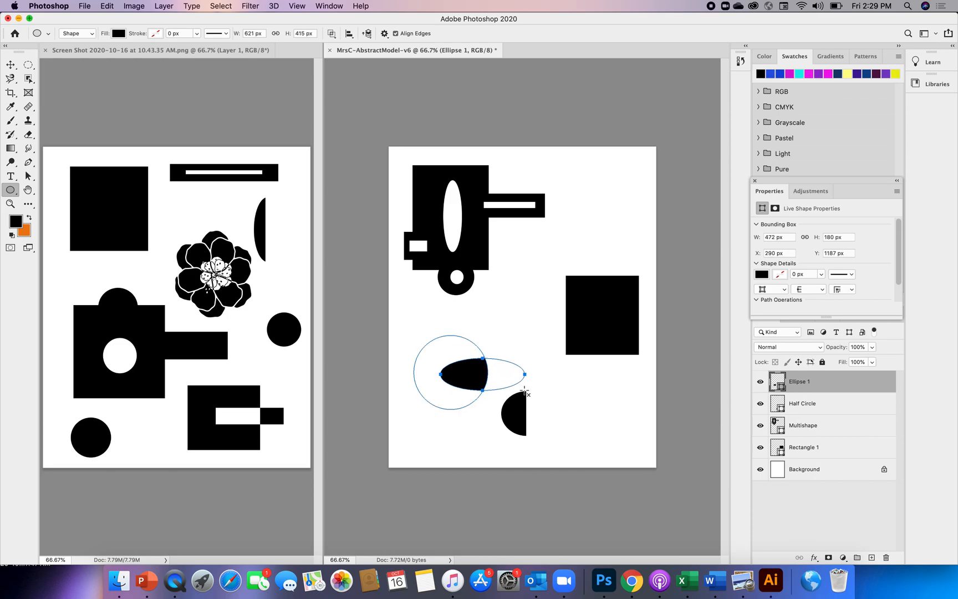
{"action": "left_click", "coordinate": [10, 65]}
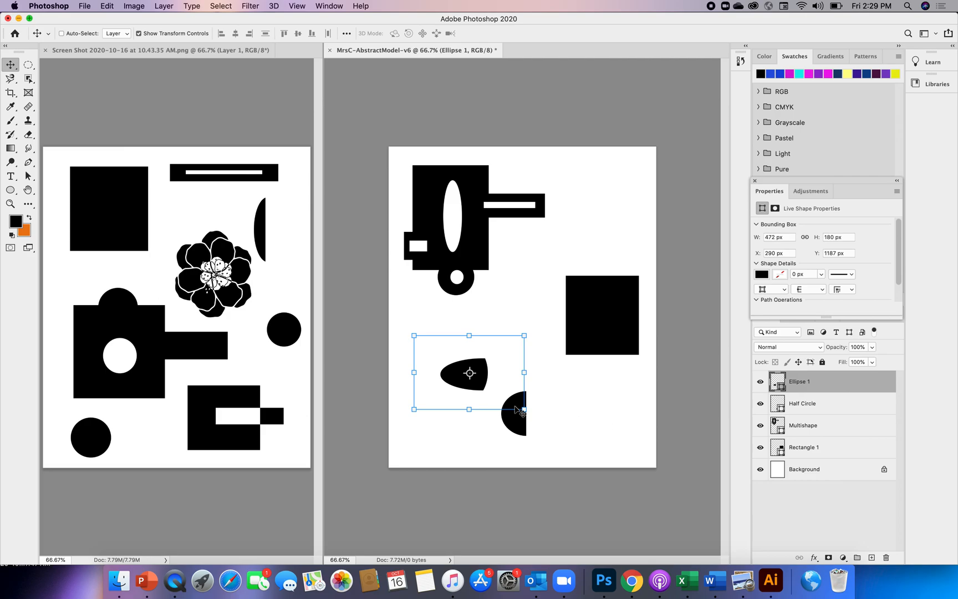
{"action": "left_click_drag", "start_coordinate": [482, 379], "coordinate": [467, 438]}
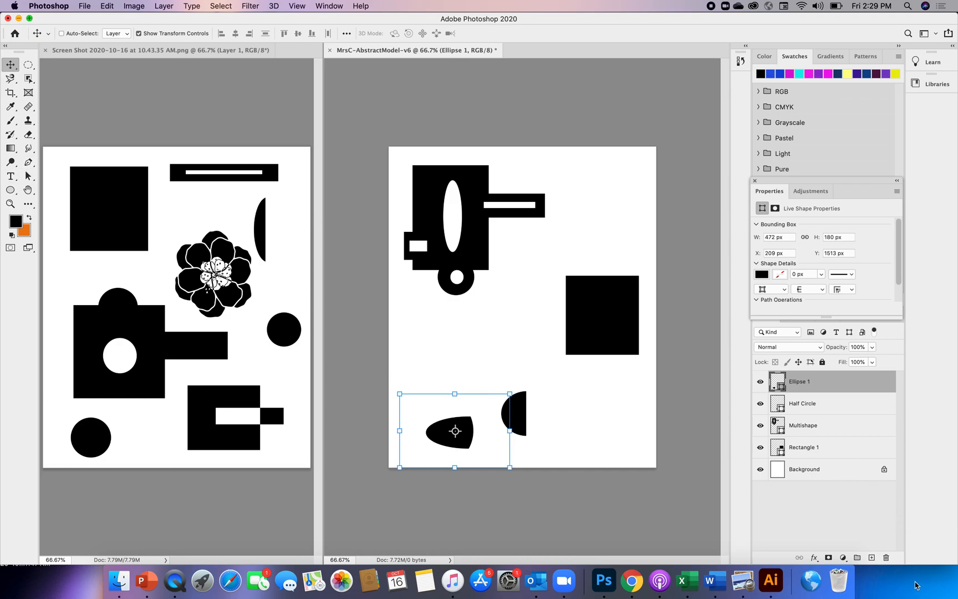
- On a new layer, draw the Shape 43 flower about 526 by 516 px below the multishape with the Custom Shape Tool
{"action": "left_click", "coordinate": [872, 558]}
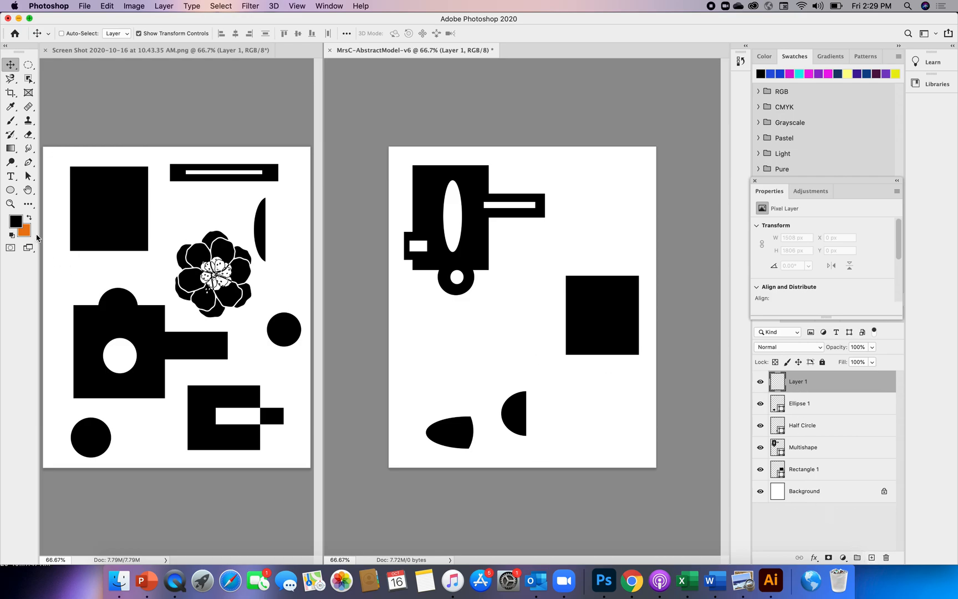
{"action": "left_click", "coordinate": [14, 193]}
{"action": "right_click", "coordinate": [15, 193]}
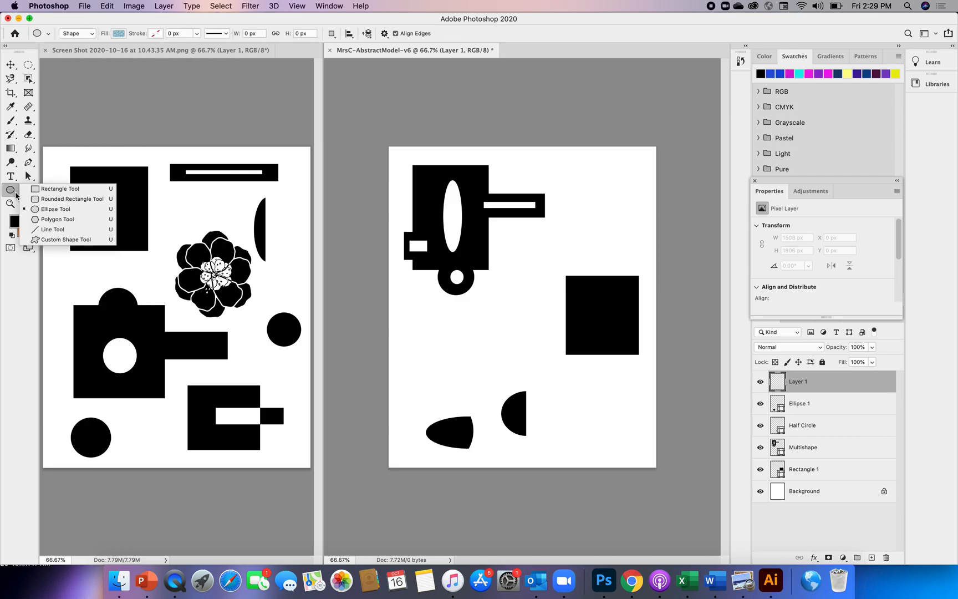
{"action": "left_click", "coordinate": [41, 240]}
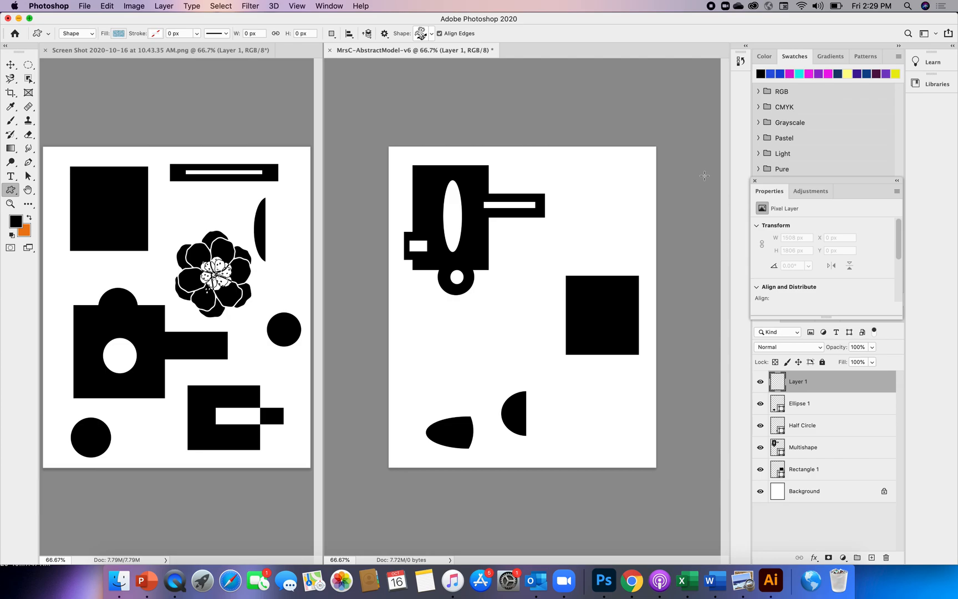
{"action": "left_click", "coordinate": [432, 35]}
{"action": "left_click_drag", "start_coordinate": [466, 86], "coordinate": [471, 115]}
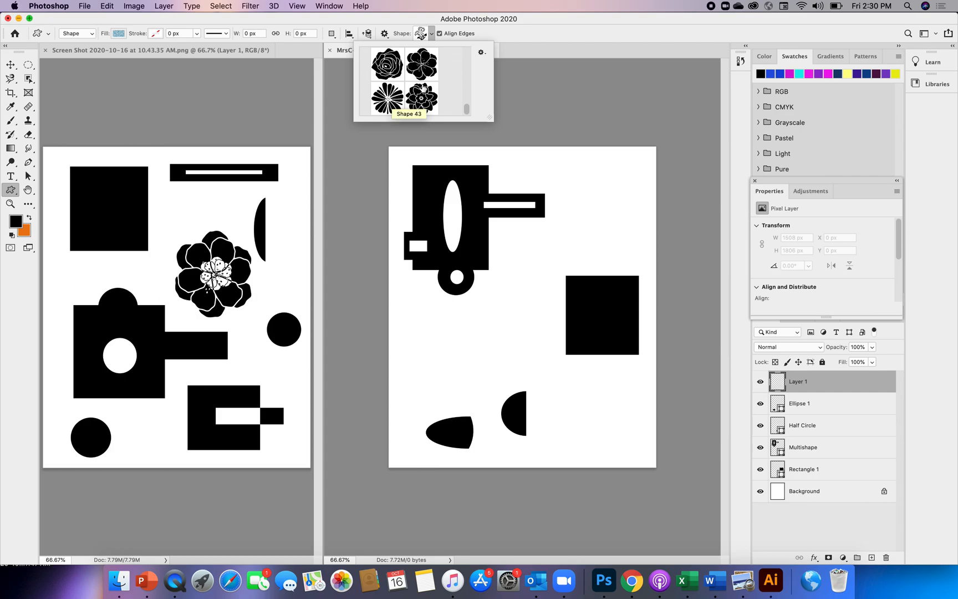
{"action": "mouse_move", "coordinate": [469, 113]}
{"action": "left_mouse_down"}
{"action": "mouse_move", "coordinate": [460, 51]}
{"action": "mouse_move", "coordinate": [475, 128]}
{"action": "left_mouse_up"}
{"action": "left_click", "coordinate": [390, 105]}
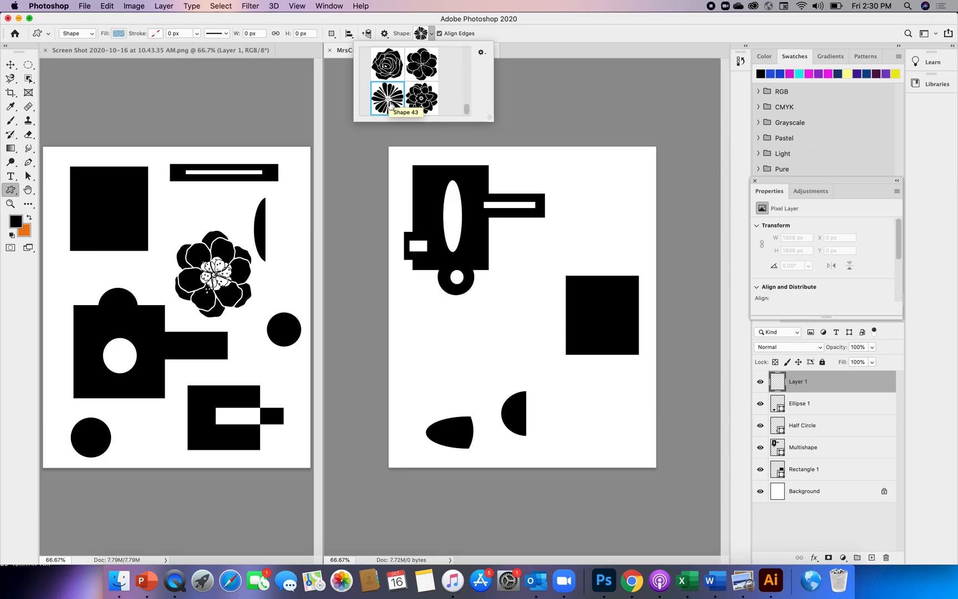
{"action": "left_click_drag", "start_coordinate": [418, 315], "coordinate": [515, 405]}
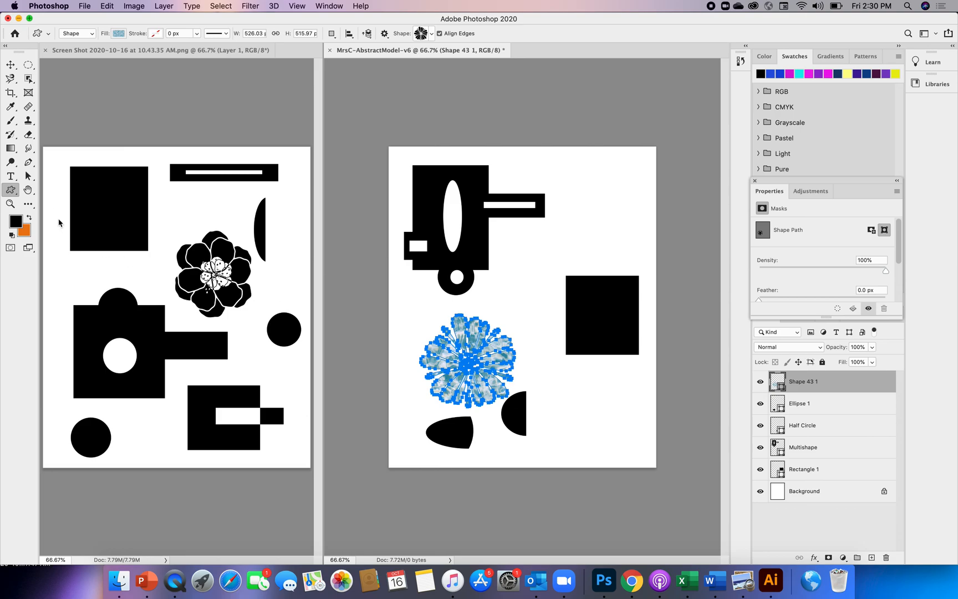
- Enlarge the flower to about 117.67% width and 108.53% height with the transform controls, and fill it black
{"action": "left_click", "coordinate": [10, 65]}
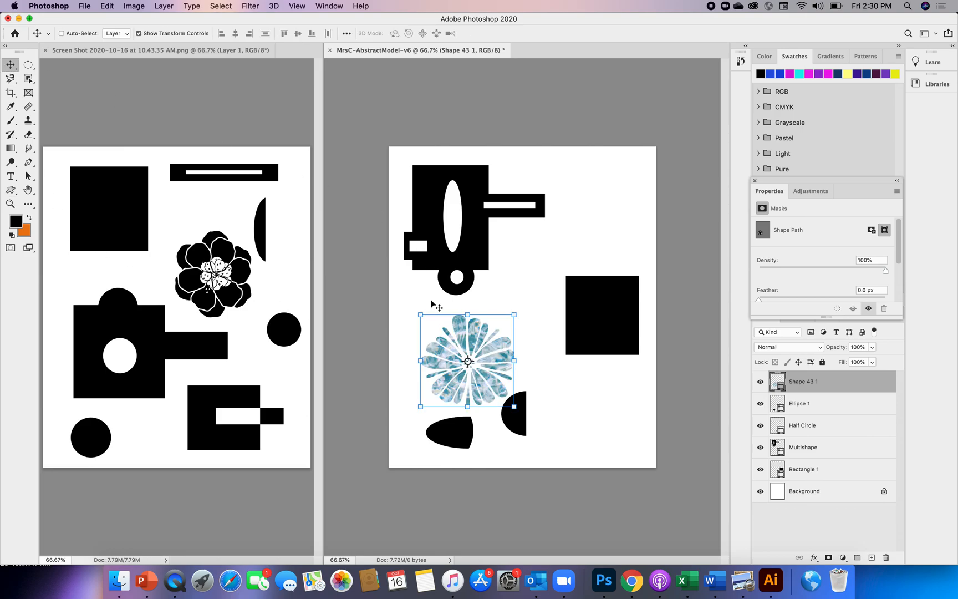
{"action": "left_click_drag", "start_coordinate": [421, 316], "coordinate": [408, 305]}
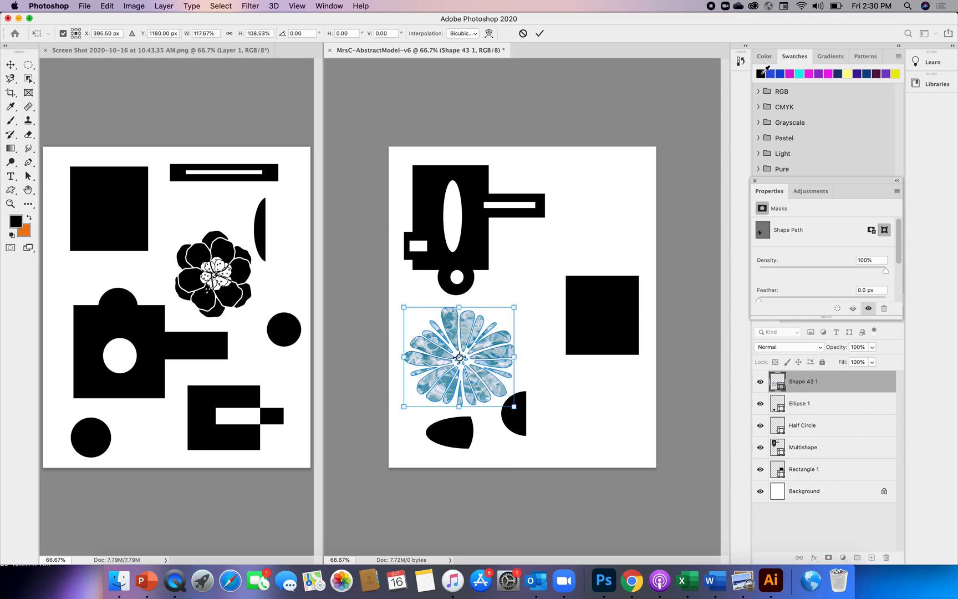
{"action": "left_click", "coordinate": [14, 66]}
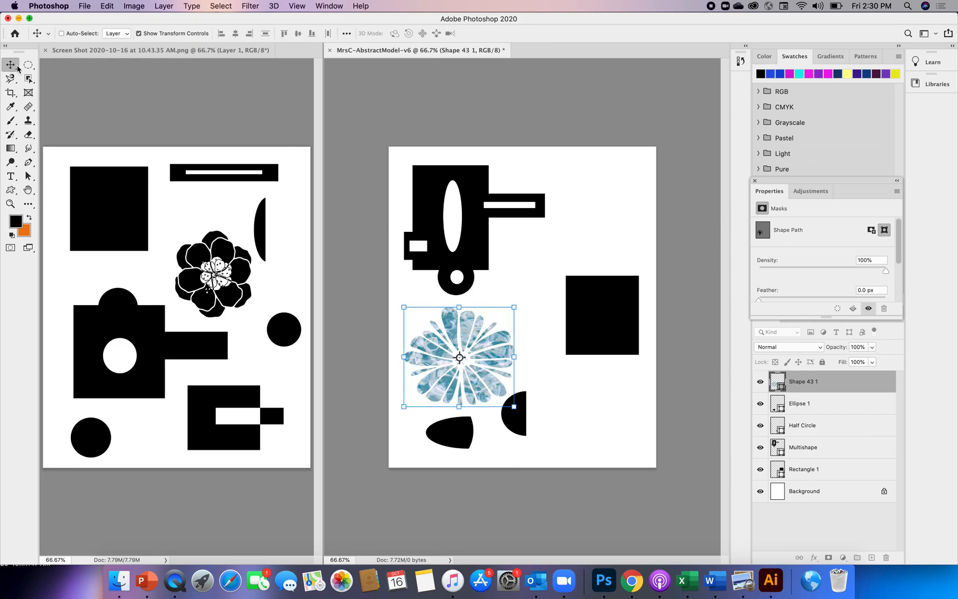
{"action": "left_click", "coordinate": [761, 73]}
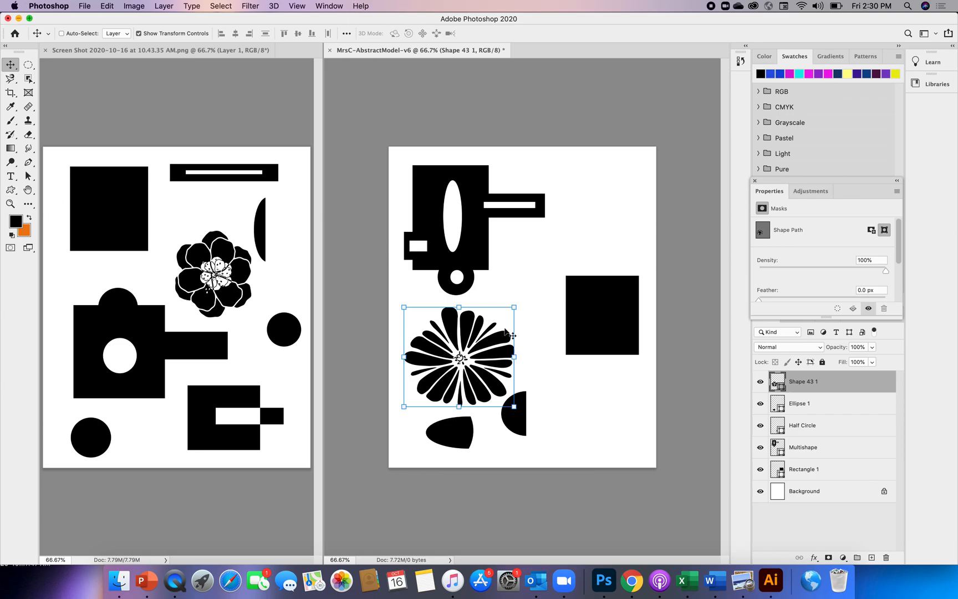
- Rename the flower shape's layer as Flower
{"action": "double_click", "coordinate": [805, 381]}
{"action": "type", "text": "Flower"}
{"action": "key", "text": "Return"}
{"action": "left_click", "coordinate": [13, 192]}
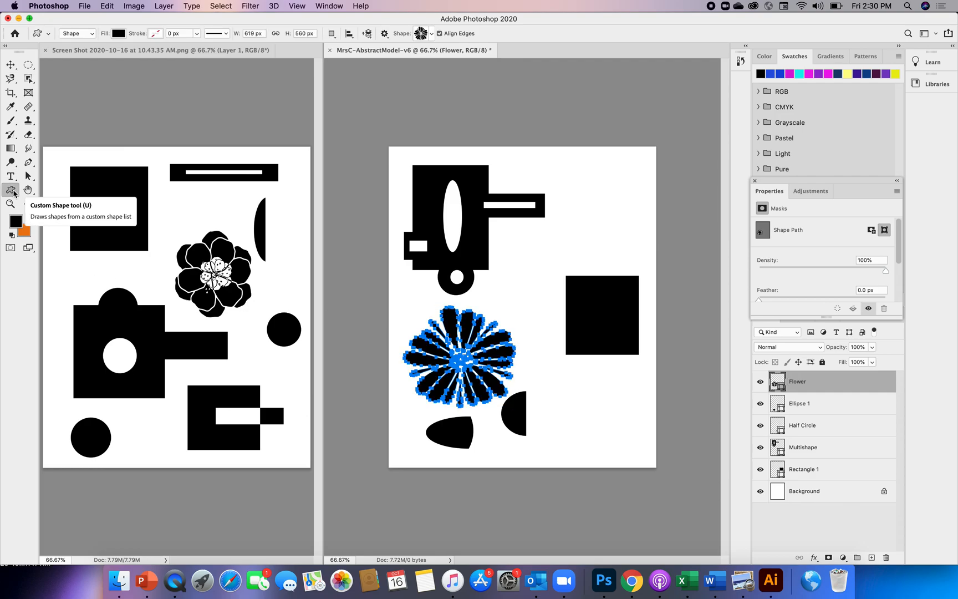
- Switch to the Ellipse Tool, try the Subtract Front Shape operation on the flower, and undo it
{"action": "right_click", "coordinate": [14, 193]}
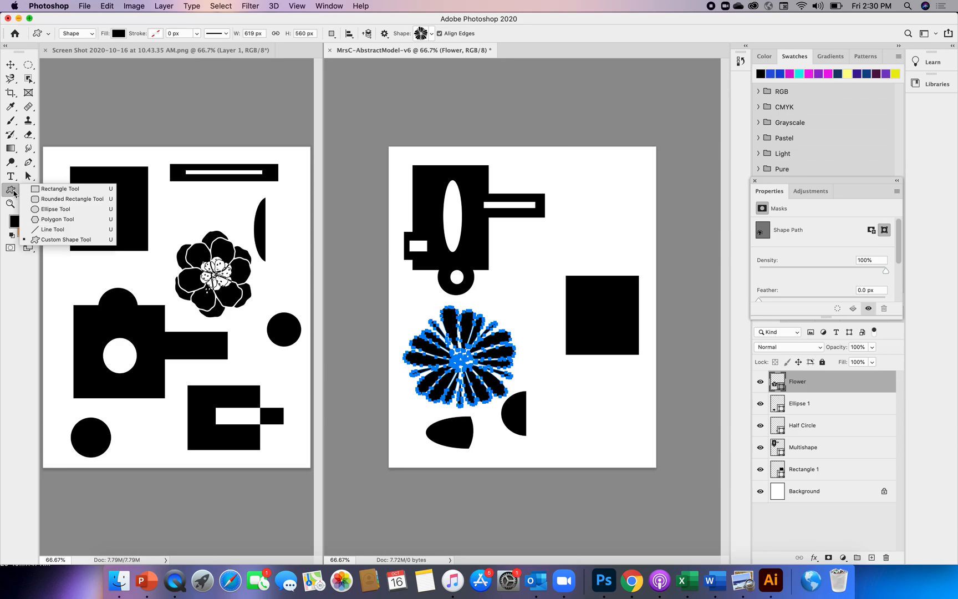
{"action": "left_click", "coordinate": [42, 210]}
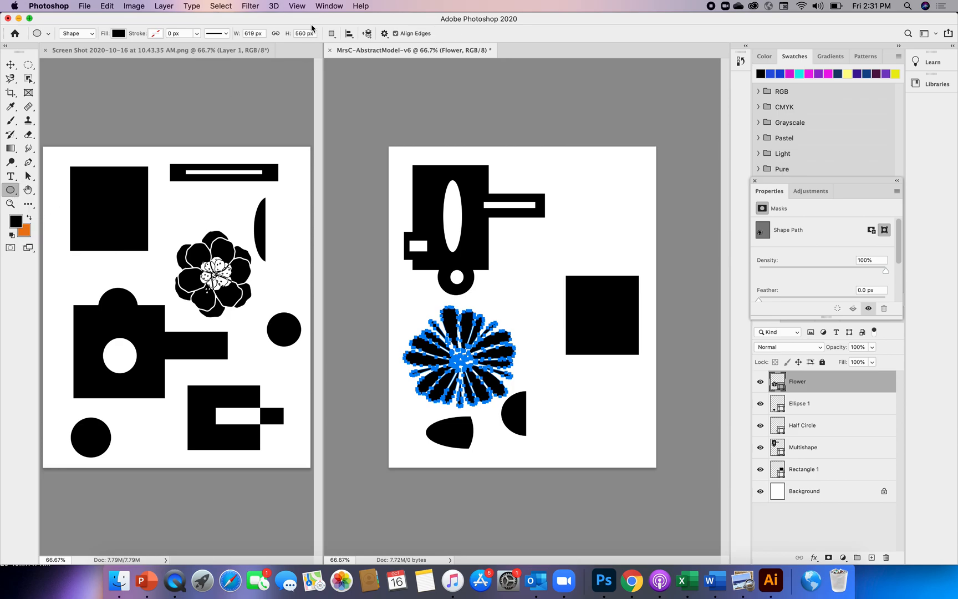
{"action": "left_click", "coordinate": [332, 34]}
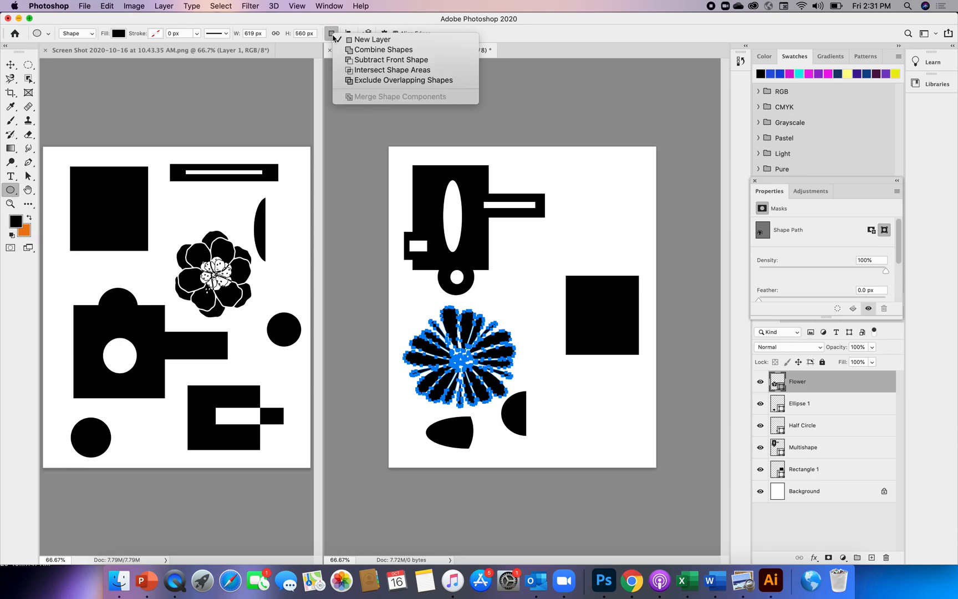
{"action": "left_click", "coordinate": [372, 60]}
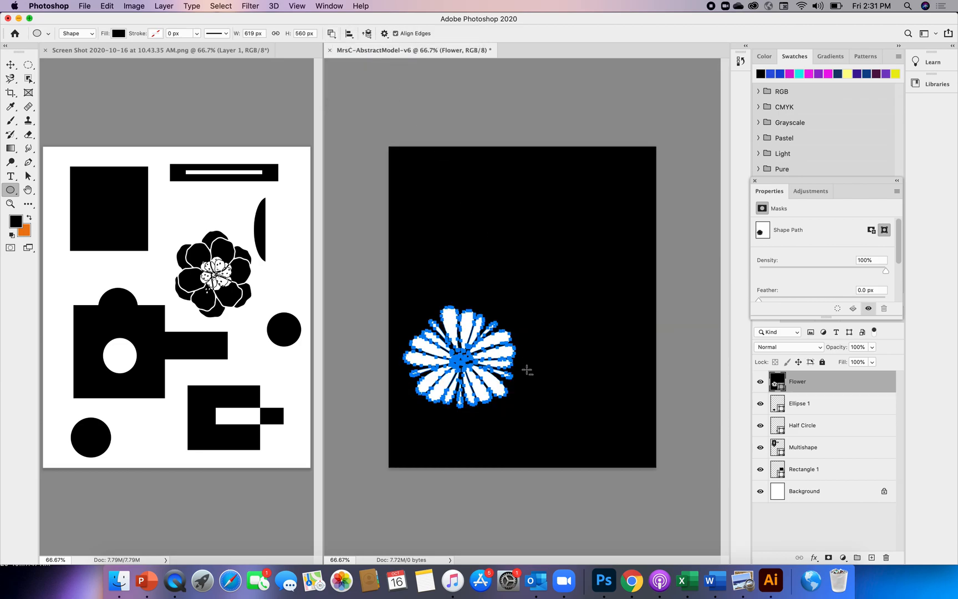
{"action": "key", "text": "super+z"}
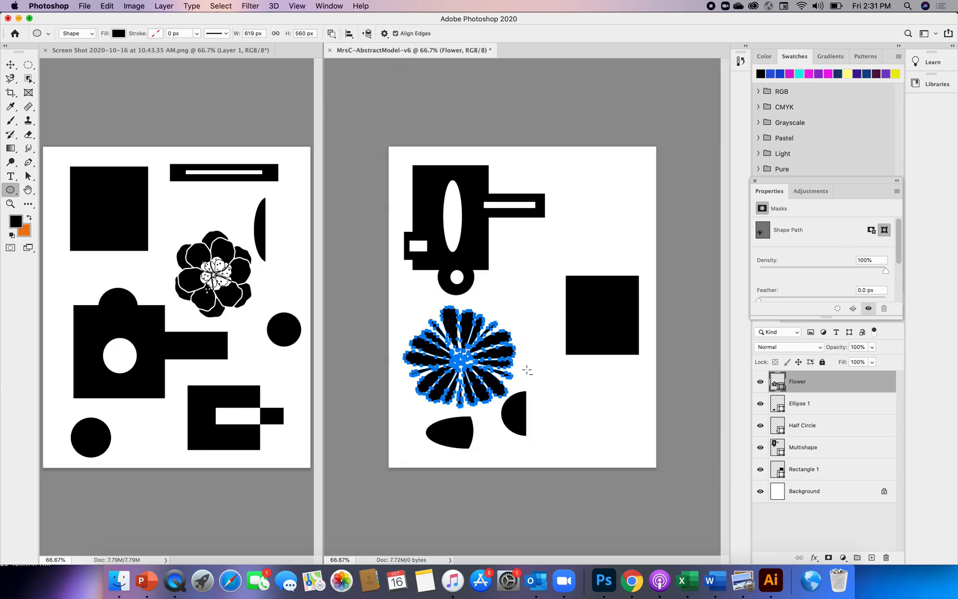
{"action": "left_click", "coordinate": [741, 61]}
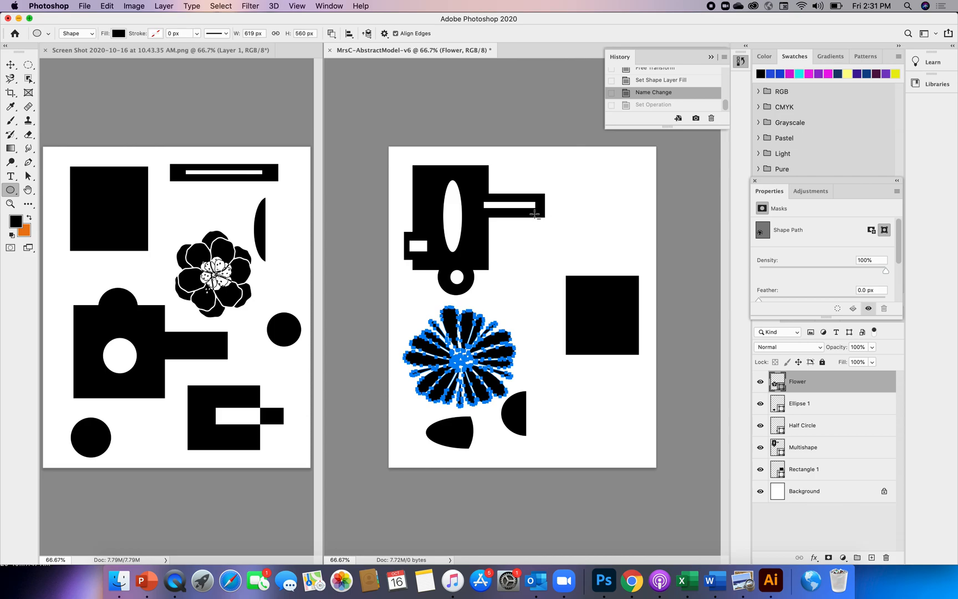
- Cut an ellipse about 243 by 227 px out of the flower's centre using Exclude Overlapping Shapes
{"action": "left_click", "coordinate": [331, 33]}
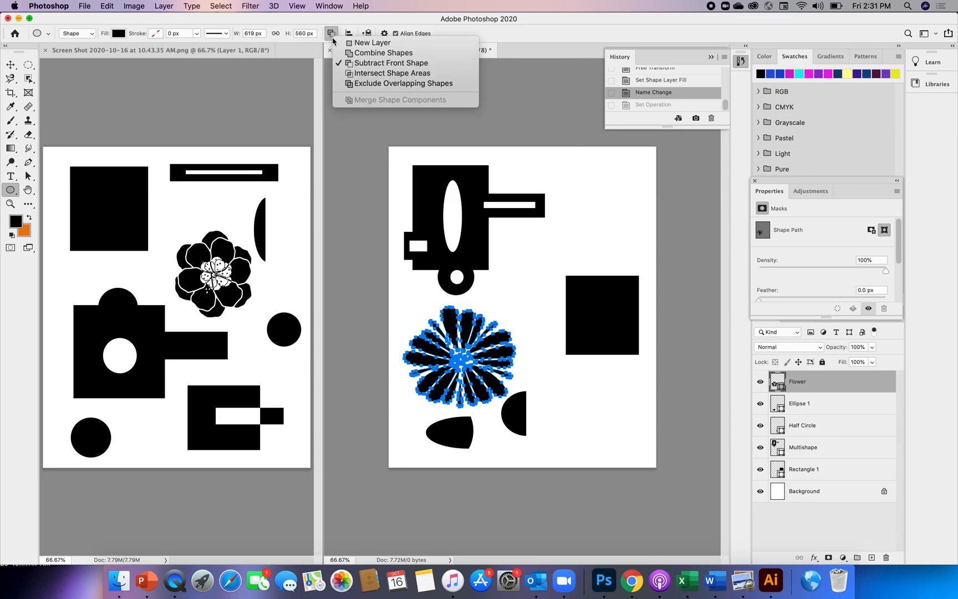
{"action": "left_click", "coordinate": [367, 84]}
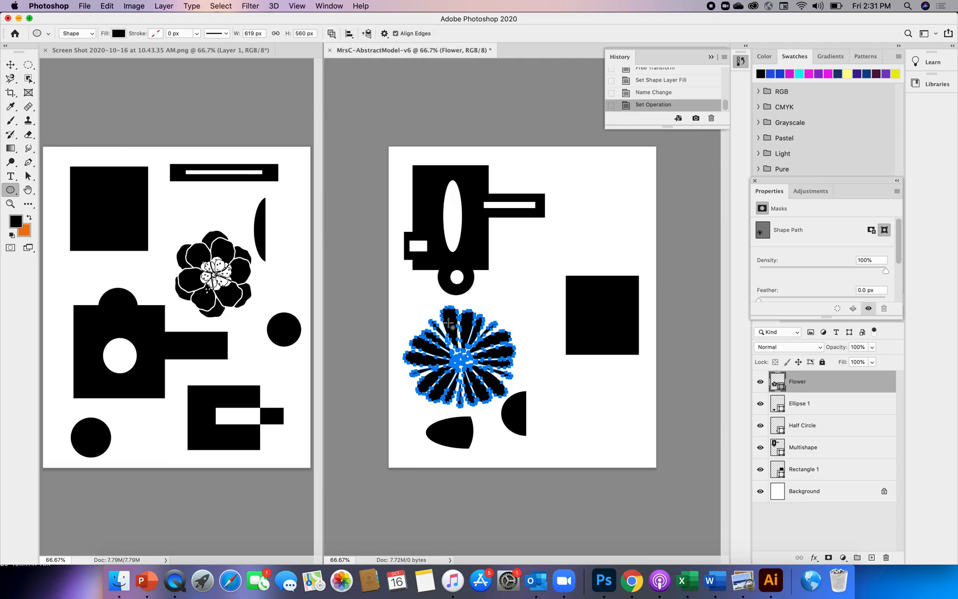
{"action": "left_click_drag", "start_coordinate": [448, 340], "coordinate": [488, 377]}
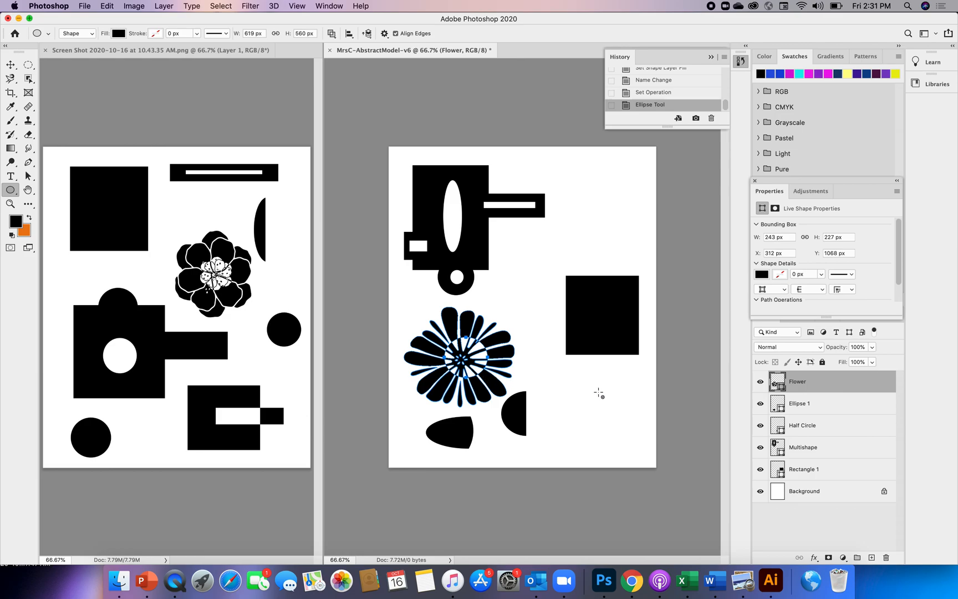
{"action": "left_click", "coordinate": [11, 66]}
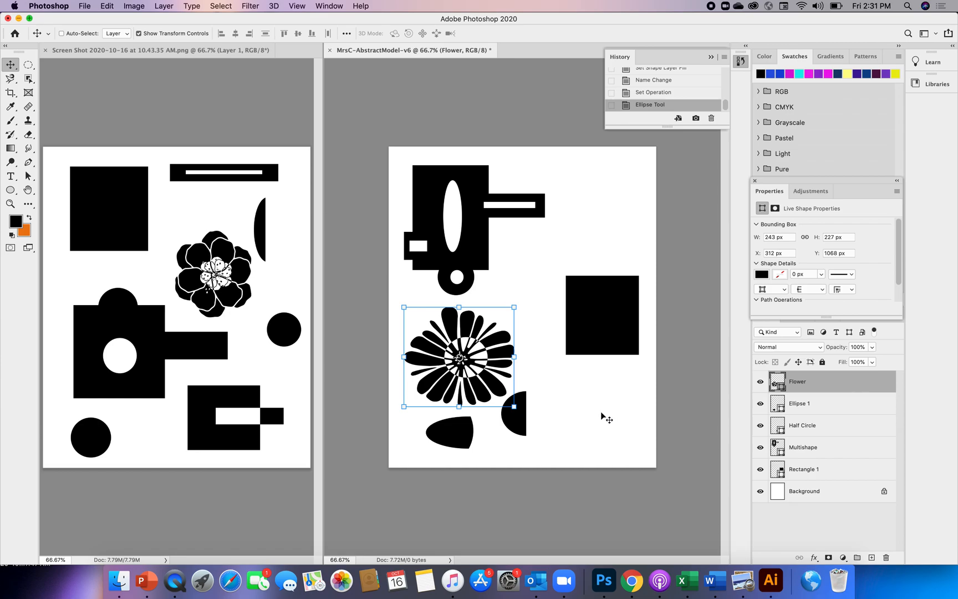
- Exclude four smaller ellipses from the flower's outer petals, including about 144 by 128 px on the left and 112 by 108 px at the top
{"action": "left_click", "coordinate": [10, 192]}
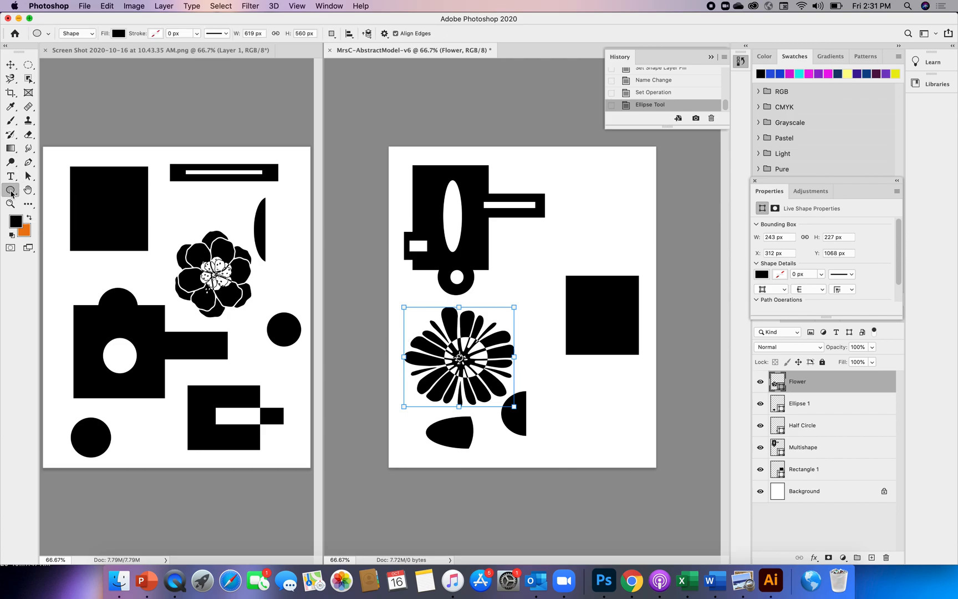
{"action": "left_click", "coordinate": [332, 33]}
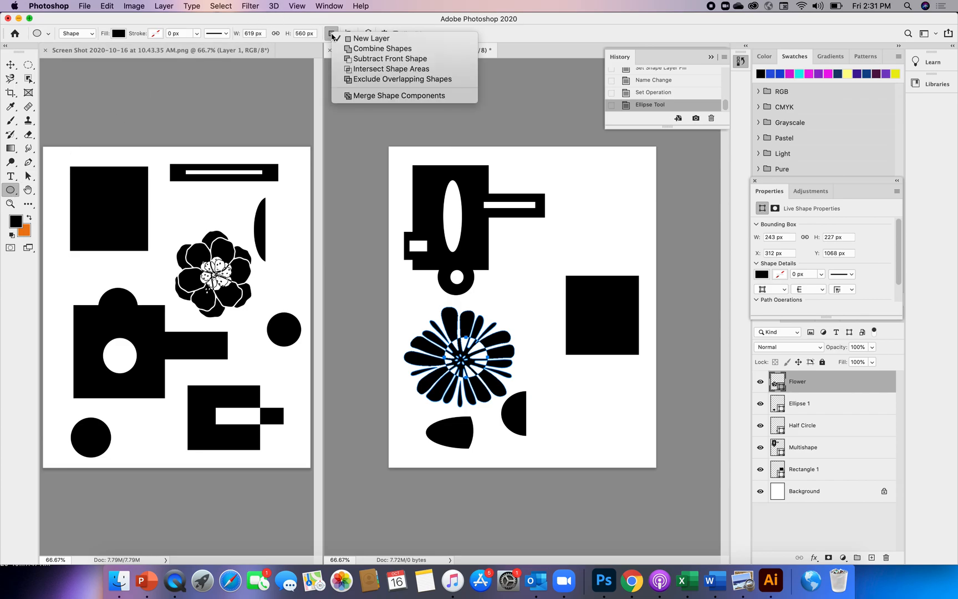
{"action": "left_click", "coordinate": [366, 80]}
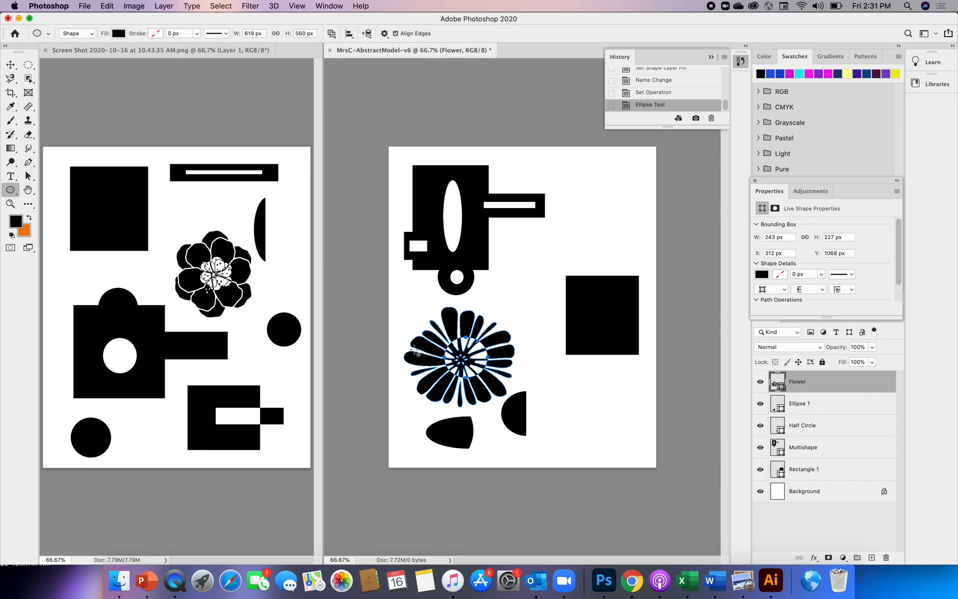
{"action": "left_click_drag", "start_coordinate": [416, 342], "coordinate": [444, 366]}
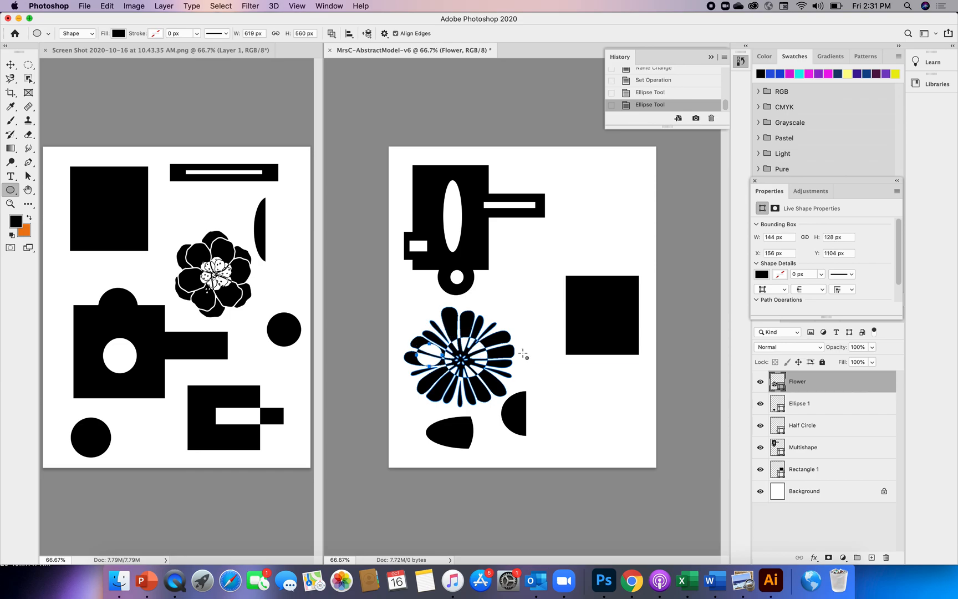
{"action": "left_click_drag", "start_coordinate": [496, 339], "coordinate": [510, 351]}
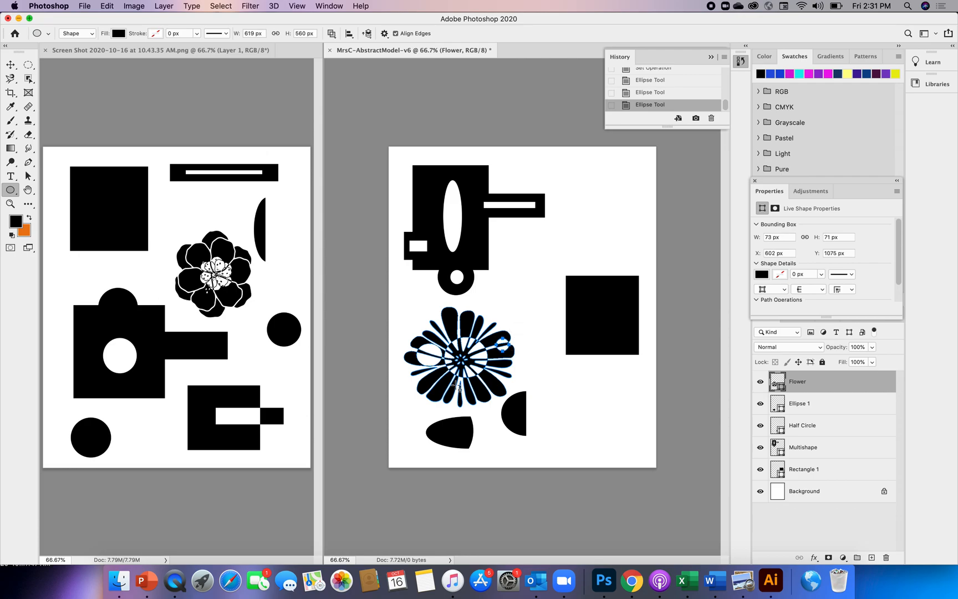
{"action": "left_click_drag", "start_coordinate": [444, 384], "coordinate": [459, 398]}
{"action": "left_click_drag", "start_coordinate": [453, 312], "coordinate": [473, 333]}
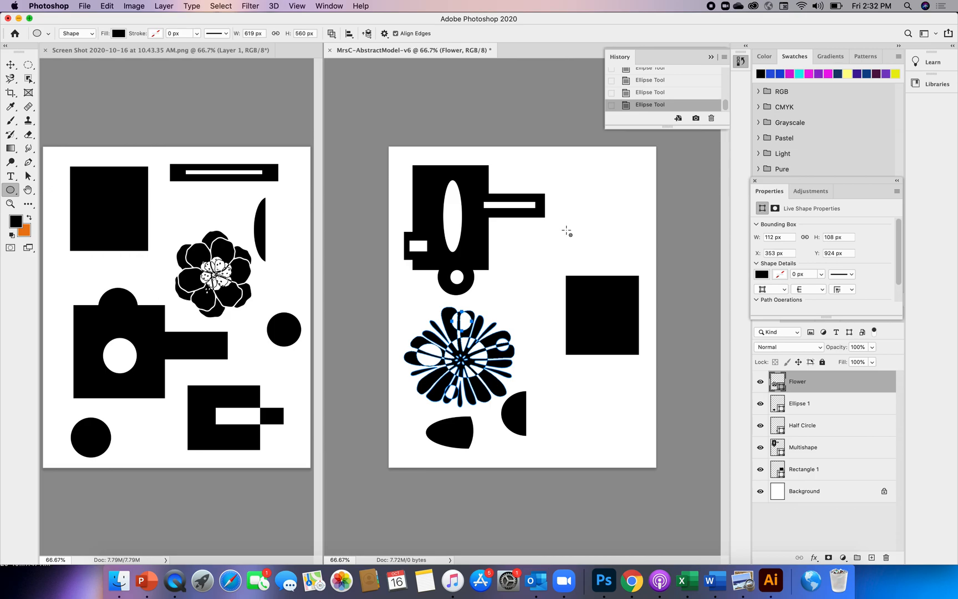
{"action": "left_click", "coordinate": [11, 65]}
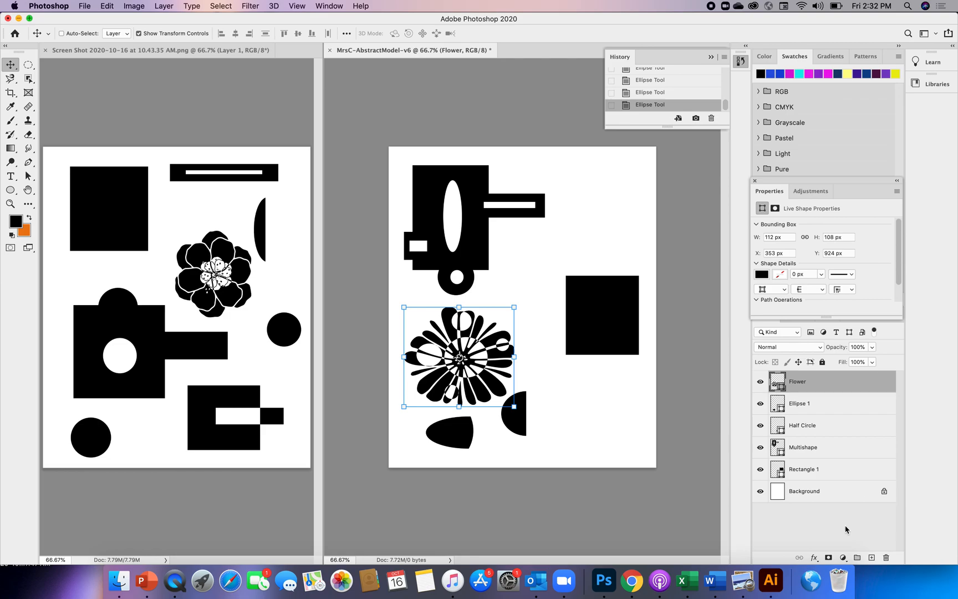
- On a new layer, draw an ellipse about 378 by 480 px above the black square and fill it black
{"action": "left_click", "coordinate": [872, 558]}
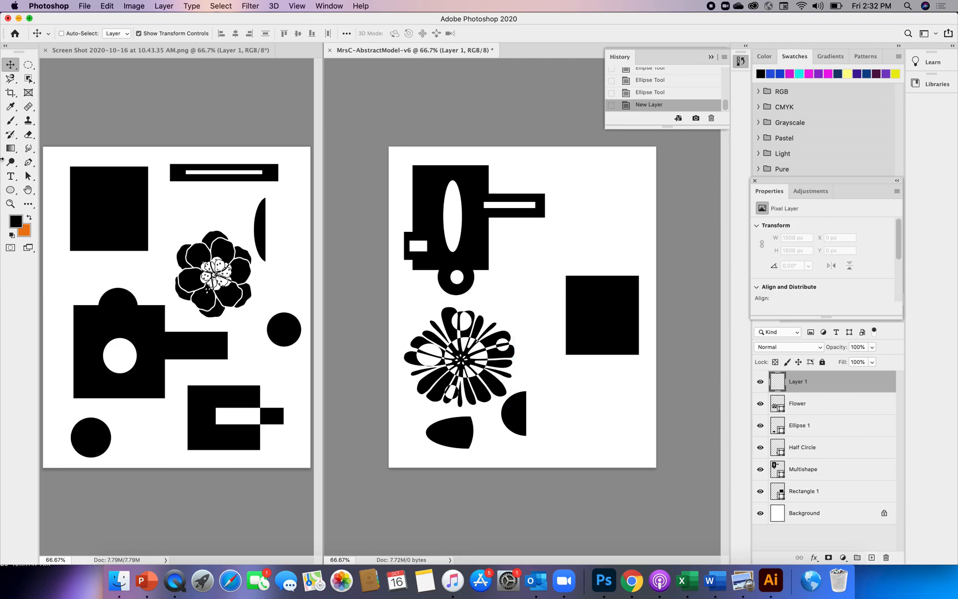
{"action": "left_click", "coordinate": [12, 191]}
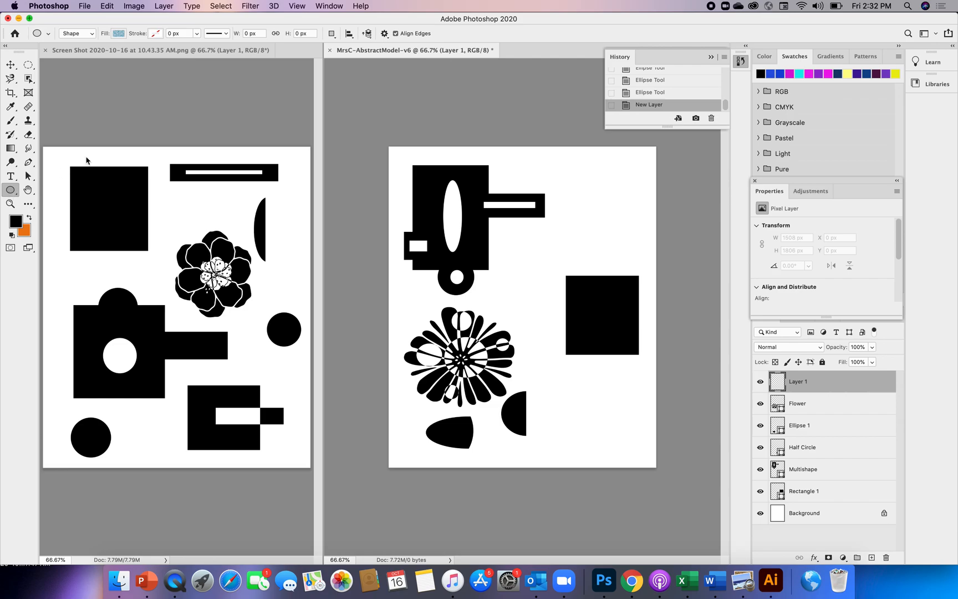
{"action": "left_click", "coordinate": [331, 35]}
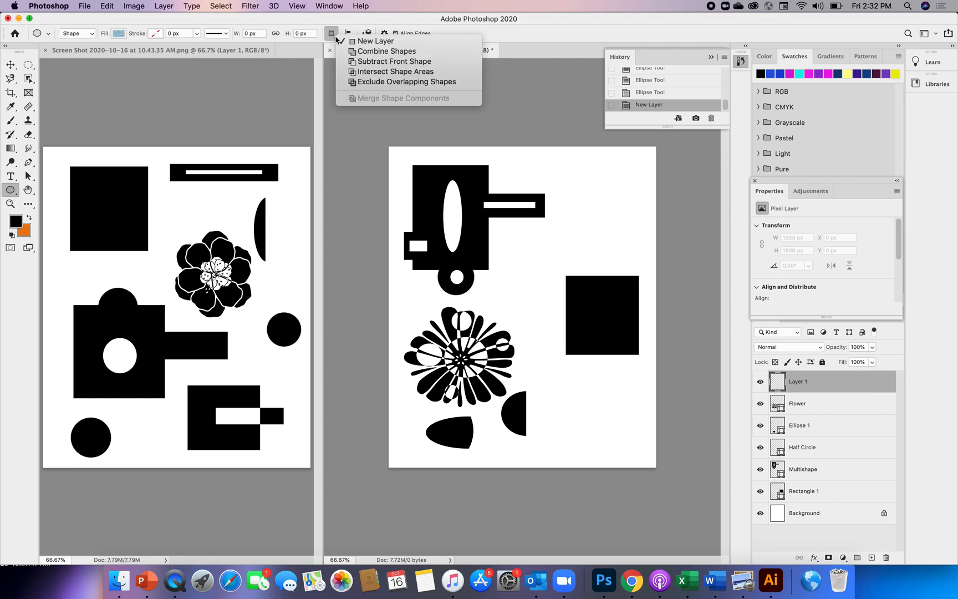
{"action": "left_click", "coordinate": [373, 76]}
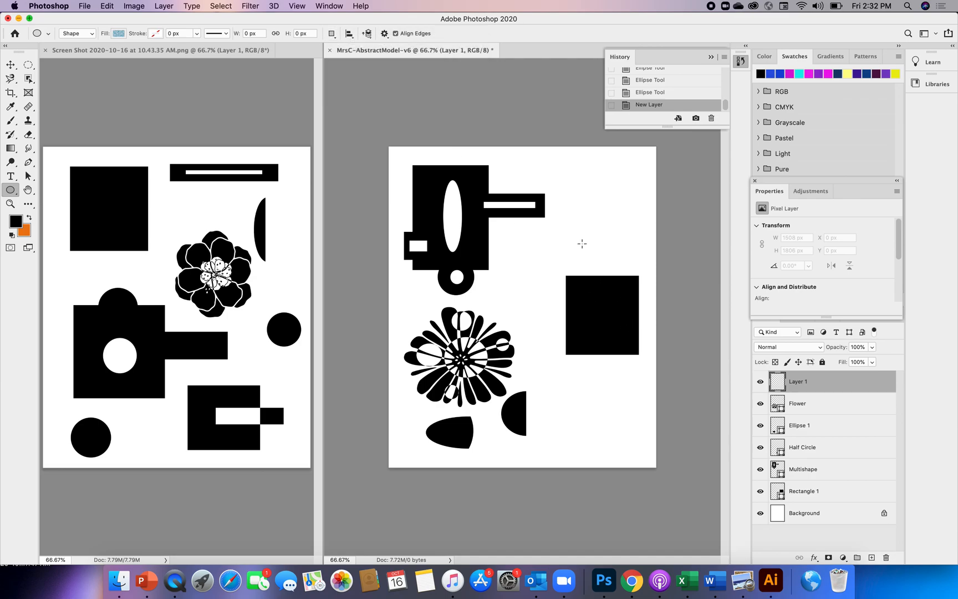
{"action": "left_click_drag", "start_coordinate": [571, 174], "coordinate": [639, 261]}
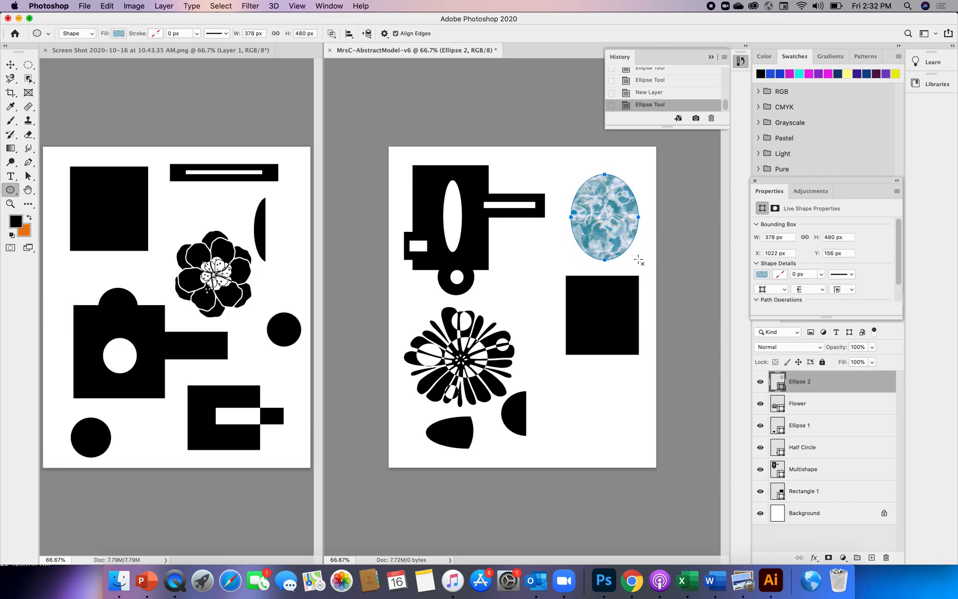
{"action": "left_click", "coordinate": [763, 275]}
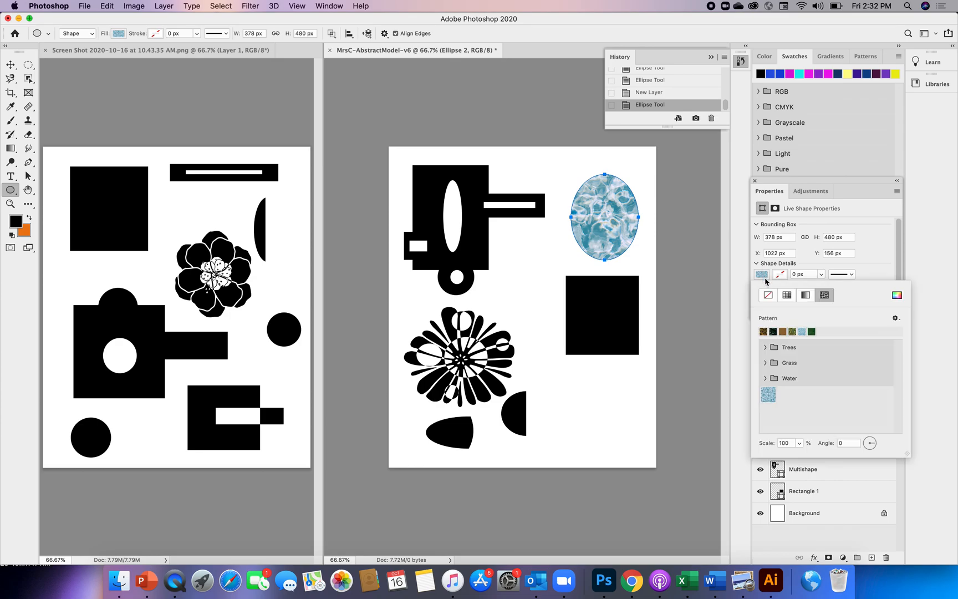
{"action": "left_click", "coordinate": [786, 297]}
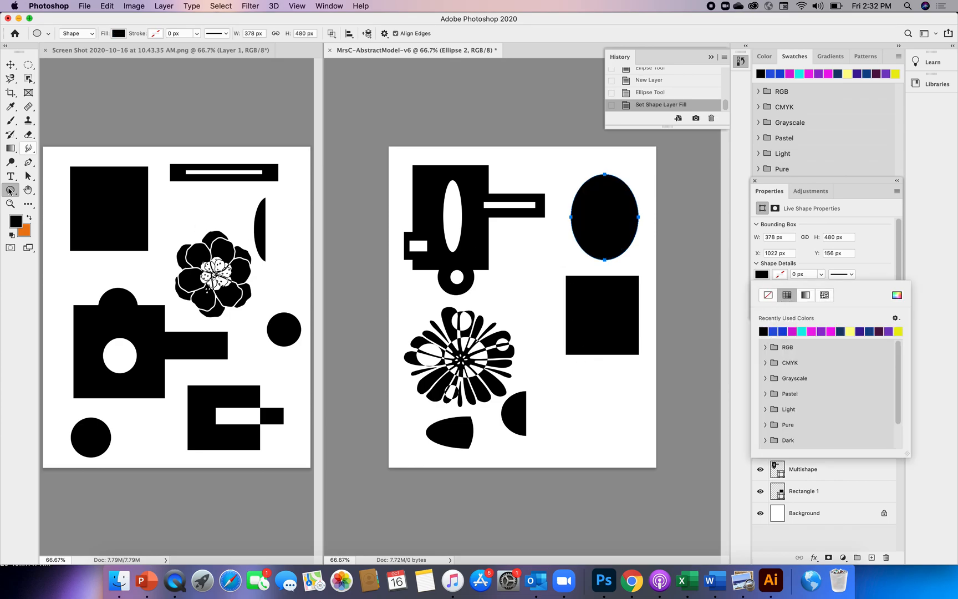
- Intersect the new ellipse with one about 136 by 402 px across its left edge, and move the result up about 156 px and left 65 px
{"action": "left_click", "coordinate": [10, 191]}
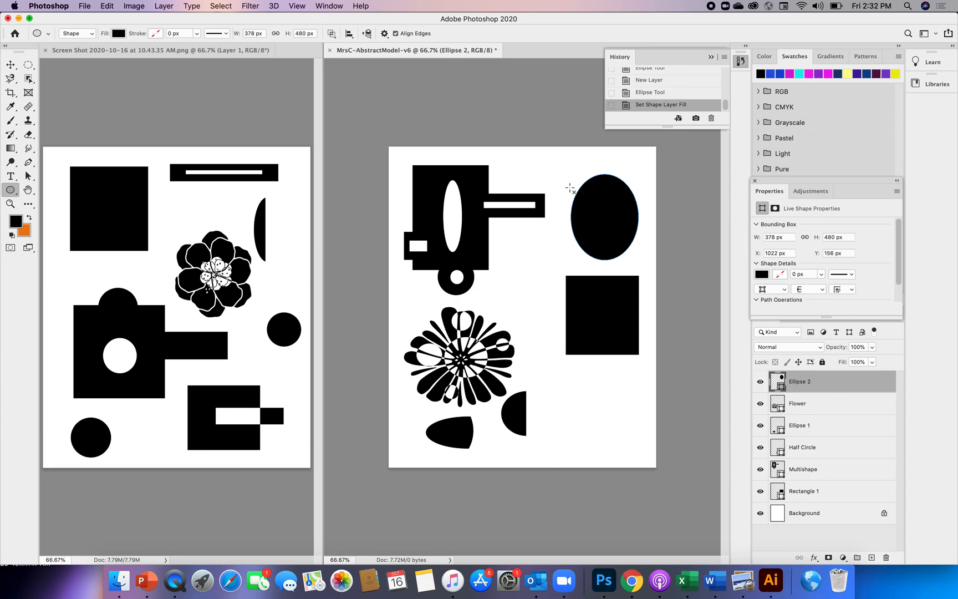
{"action": "left_click_drag", "start_coordinate": [571, 189], "coordinate": [595, 258]}
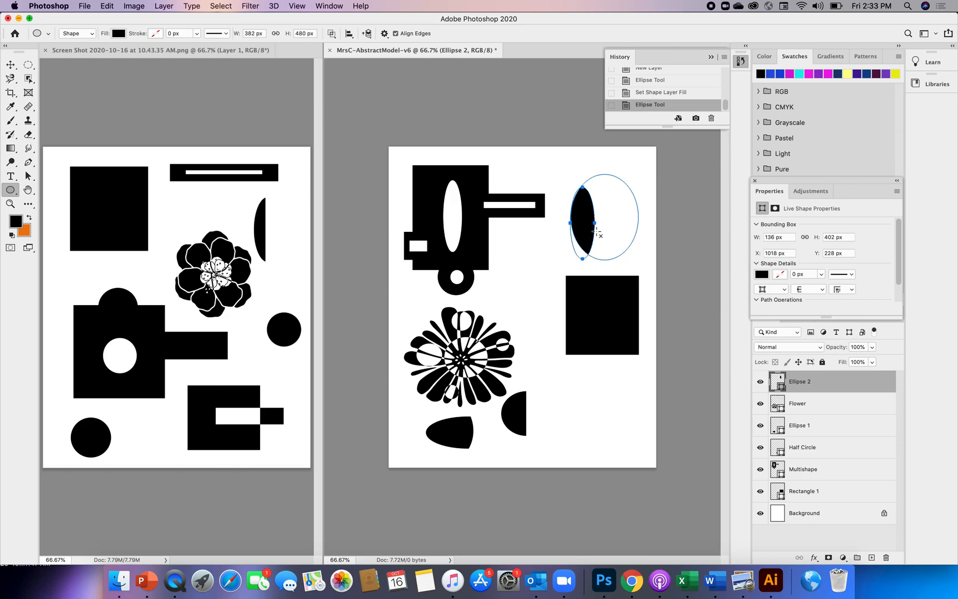
{"action": "left_click", "coordinate": [10, 65]}
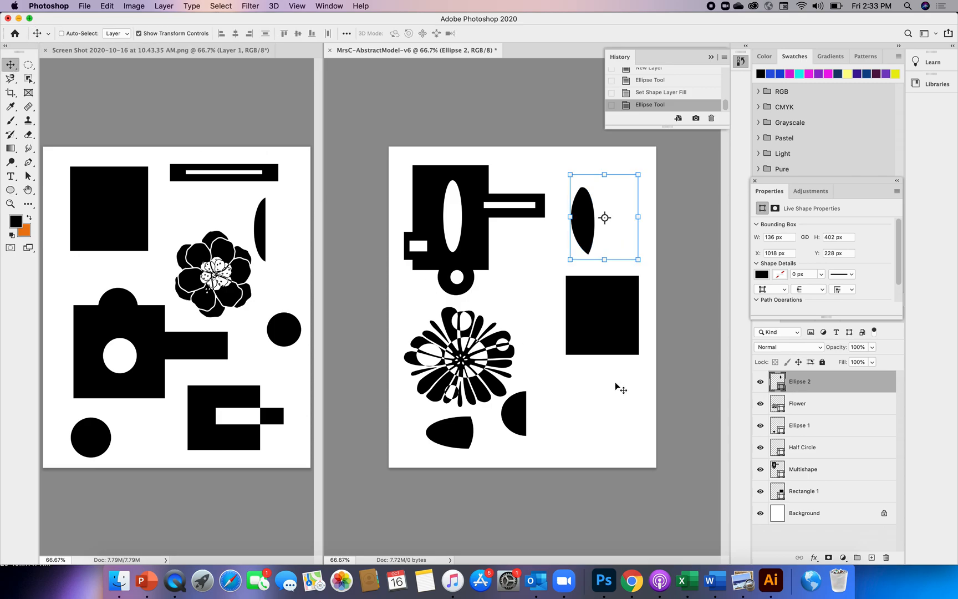
{"action": "left_click_drag", "start_coordinate": [589, 224], "coordinate": [578, 197]}
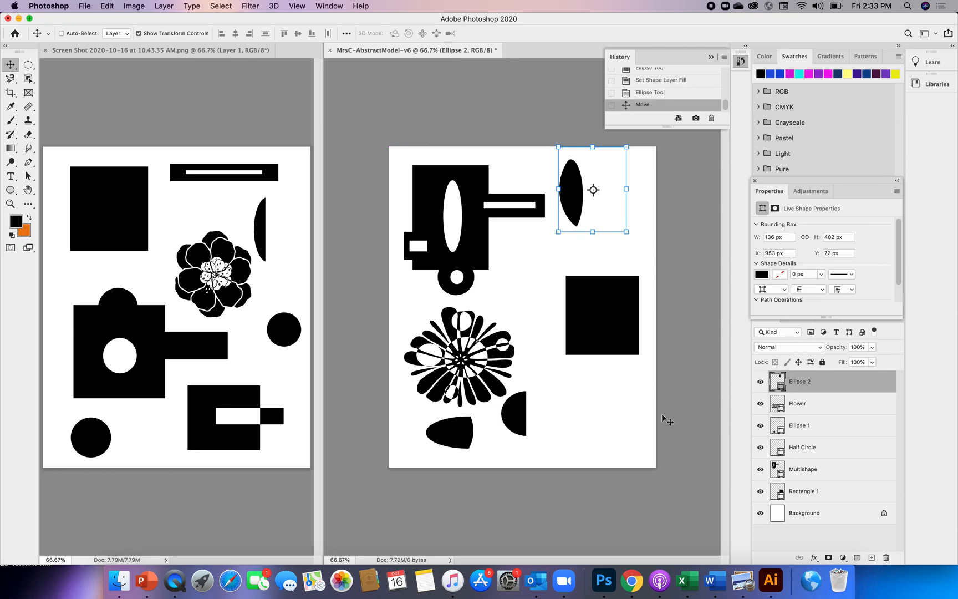
- Draw a tall narrow black rectangle left of the square and a horizontal one about 413 by 69 px below the square
{"action": "left_click", "coordinate": [10, 189]}
{"action": "left_click", "coordinate": [33, 189]}
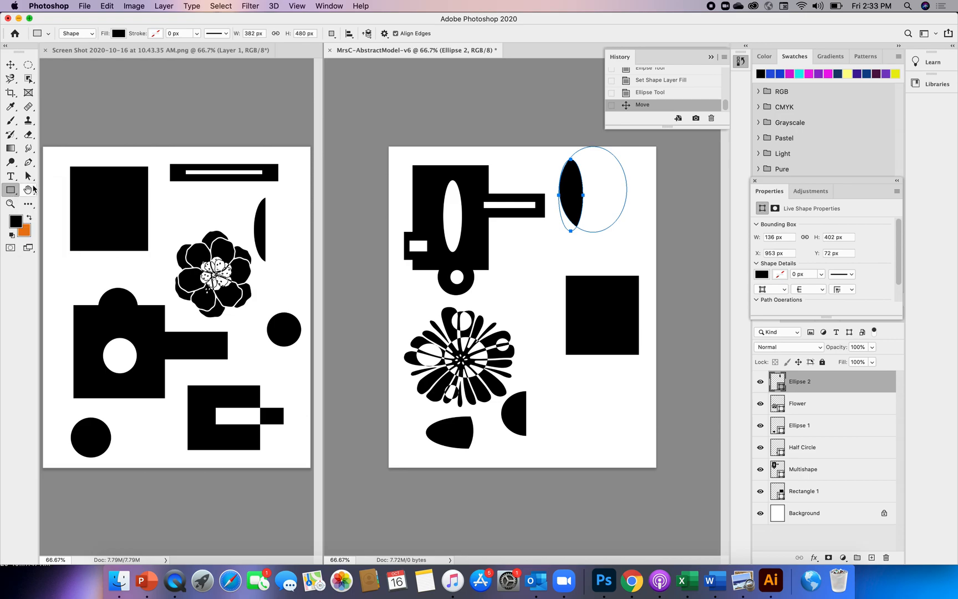
{"action": "left_click_drag", "start_coordinate": [519, 238], "coordinate": [537, 348]}
{"action": "left_click_drag", "start_coordinate": [567, 394], "coordinate": [642, 406]}
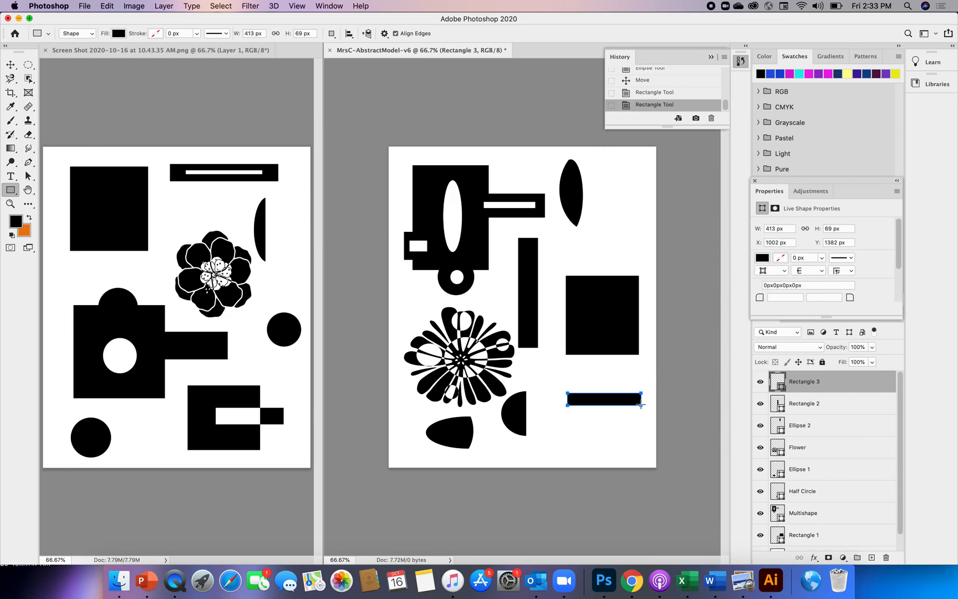
- Draw black ellipses about 208 by 204 px above the square and 148 by 138 px near the page's bottom edge, and undo a third
{"action": "right_click", "coordinate": [12, 195]}
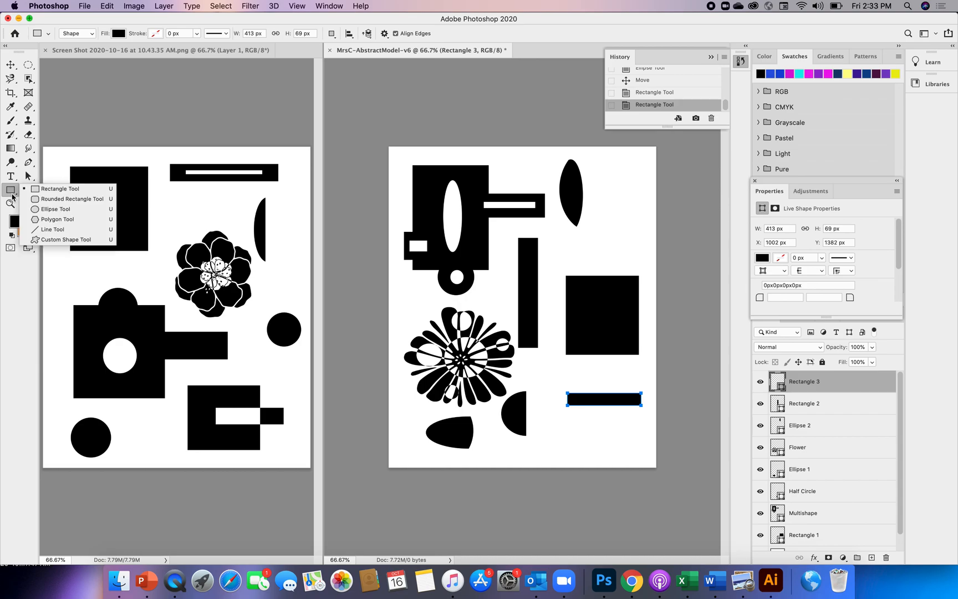
{"action": "left_click", "coordinate": [35, 214]}
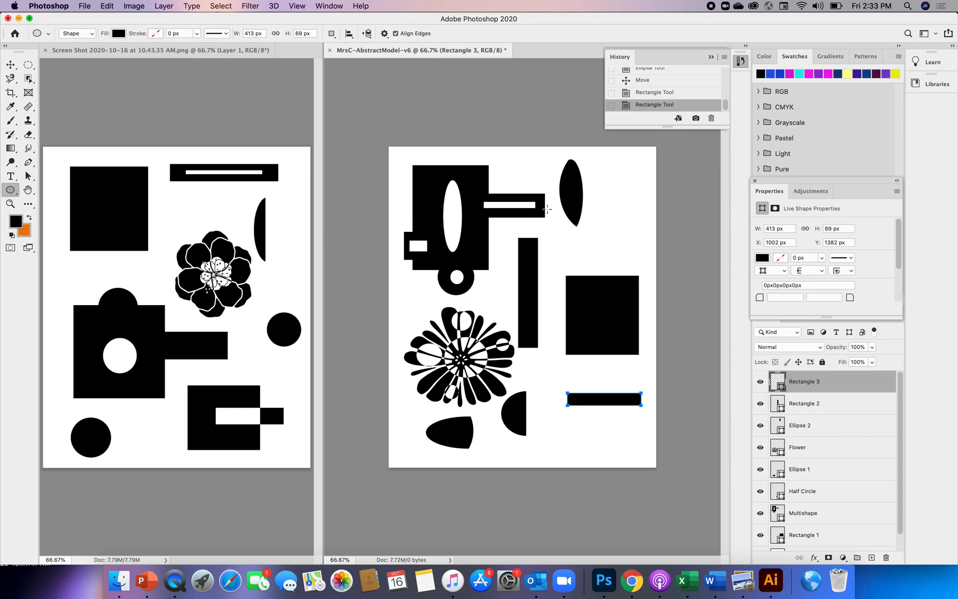
{"action": "left_click_drag", "start_coordinate": [611, 213], "coordinate": [649, 250]}
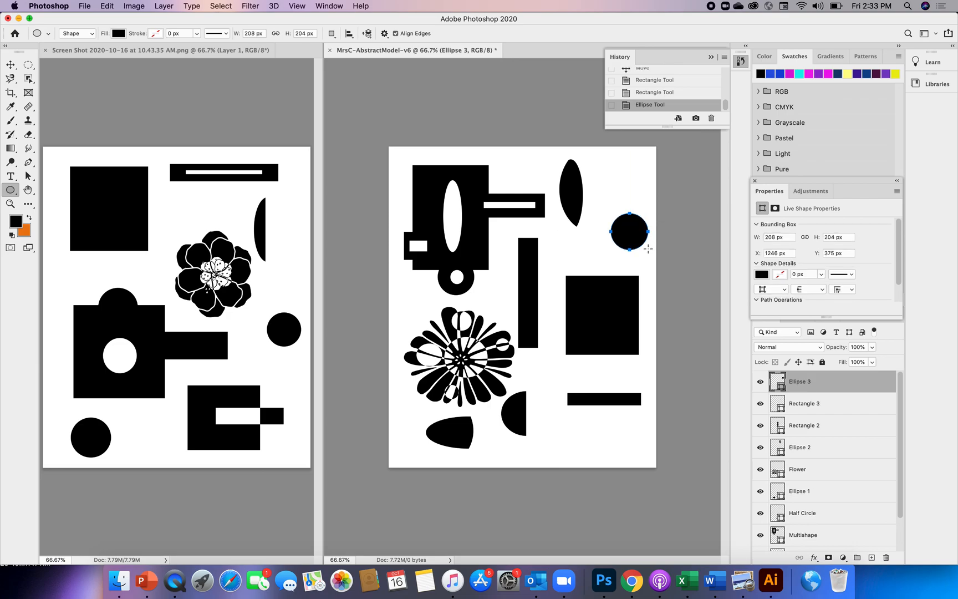
{"action": "left_click_drag", "start_coordinate": [555, 440], "coordinate": [579, 463]}
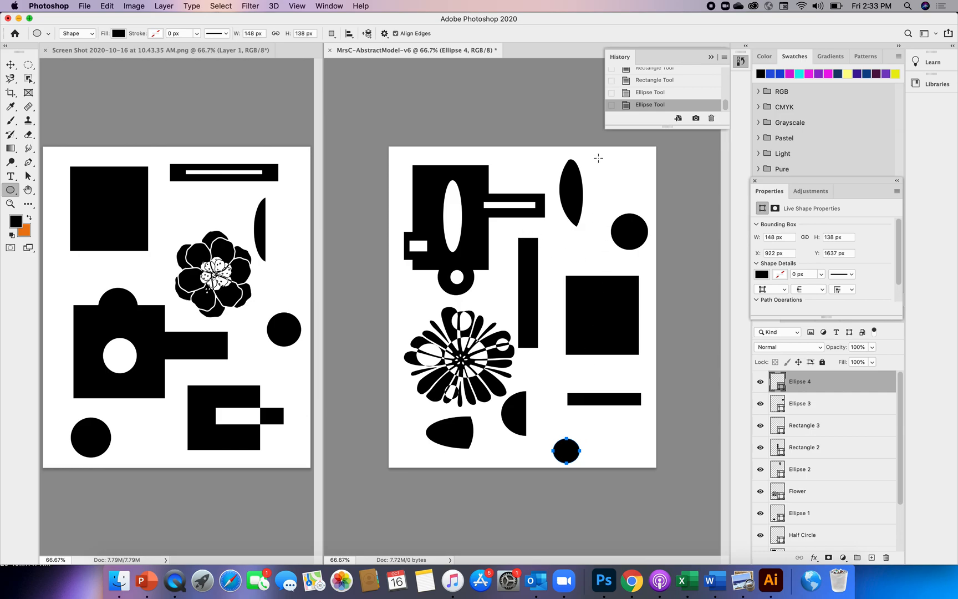
{"action": "left_click_drag", "start_coordinate": [592, 153], "coordinate": [624, 204]}
{"action": "key", "text": "super+z"}
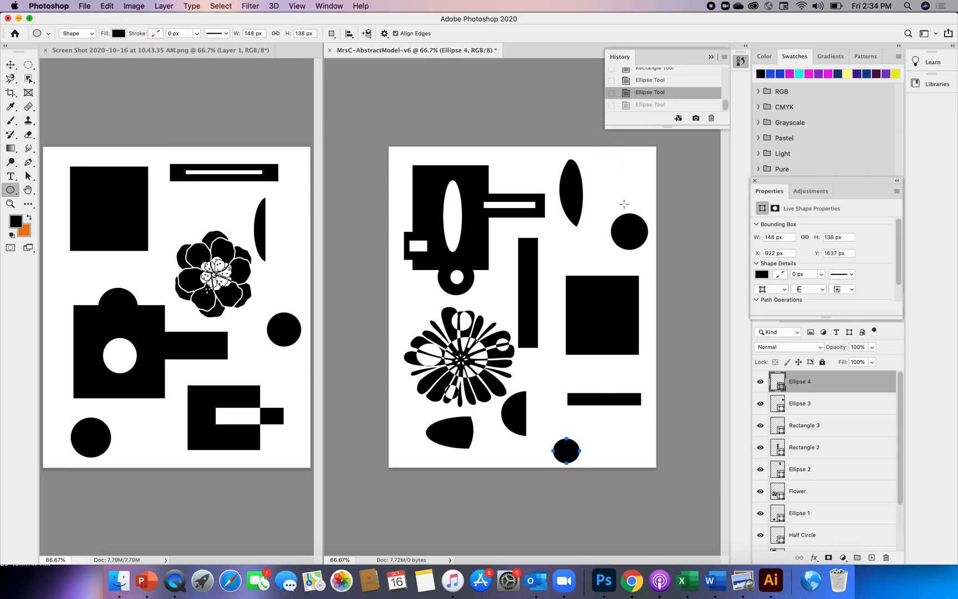
- Add a new layer named Transform Shape above the existing shape layers
{"action": "left_click", "coordinate": [871, 559]}
{"action": "double_click", "coordinate": [799, 382]}
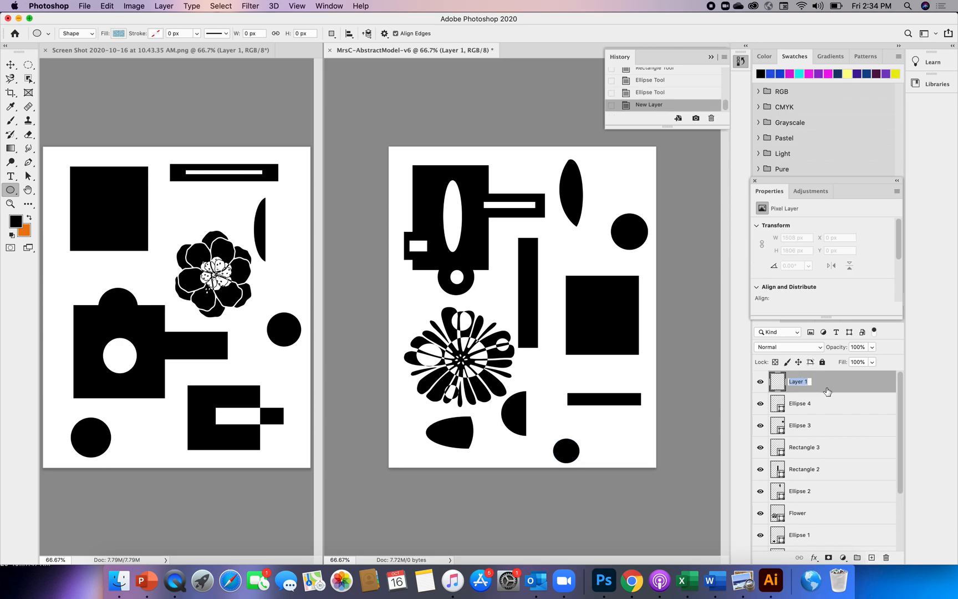
{"action": "type", "text": "Transfor"}
- Draw a rectangle about 147 by 253 px in the page's upper-right corner and fill it black
{"action": "left_click", "coordinate": [10, 192]}
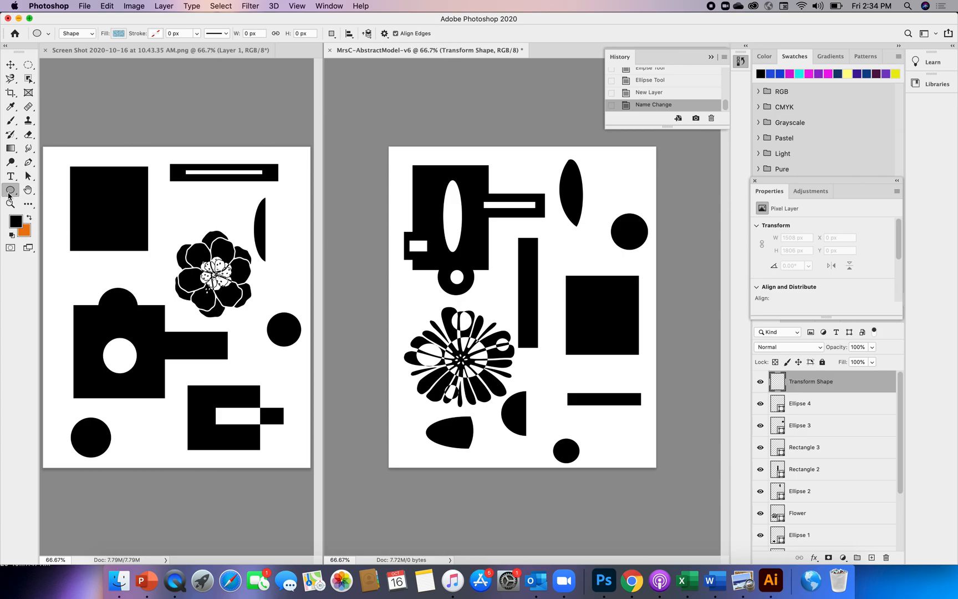
{"action": "right_click", "coordinate": [8, 194]}
{"action": "left_click", "coordinate": [35, 191]}
{"action": "left_click_drag", "start_coordinate": [616, 156], "coordinate": [642, 201]}
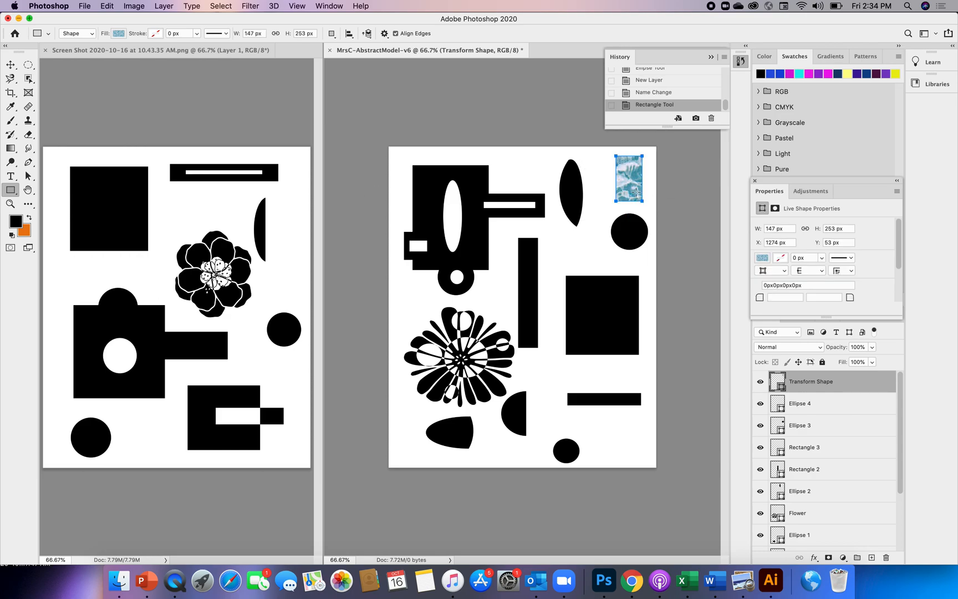
{"action": "left_click", "coordinate": [763, 258]}
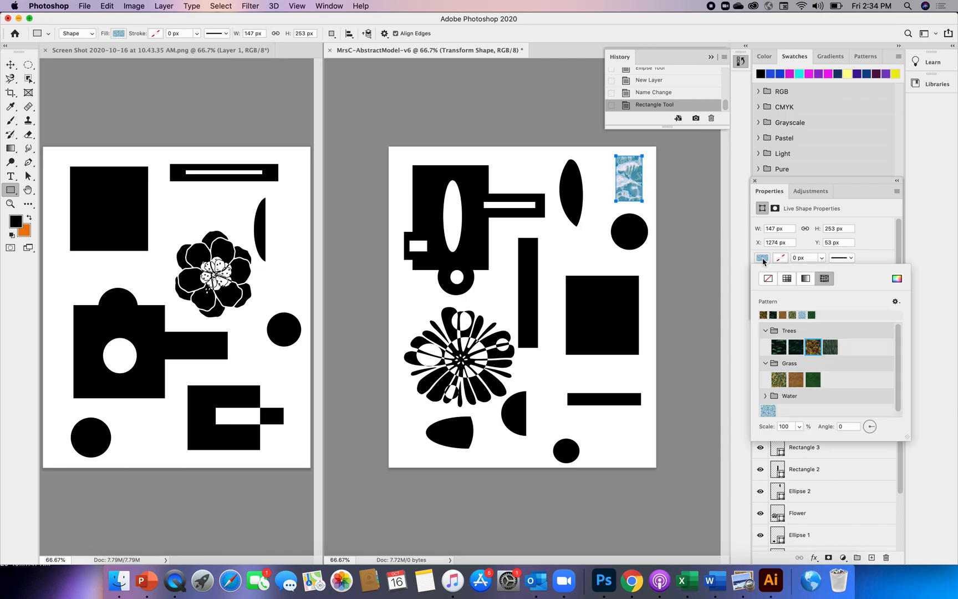
{"action": "left_click", "coordinate": [787, 279]}
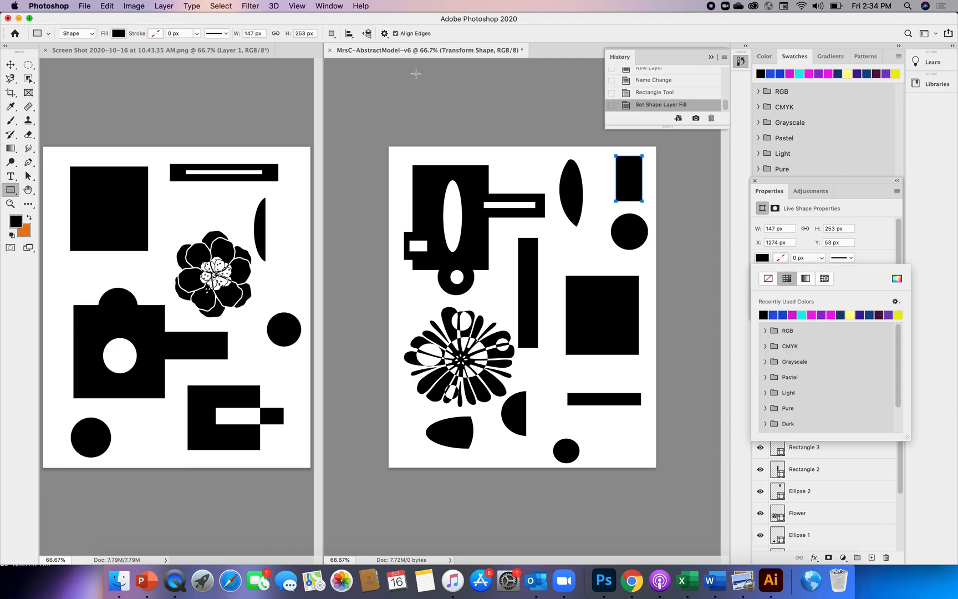
- Combine an ellipse about 146 by 118 px with the new rectangle, overlapping its left edge
{"action": "left_click", "coordinate": [12, 193]}
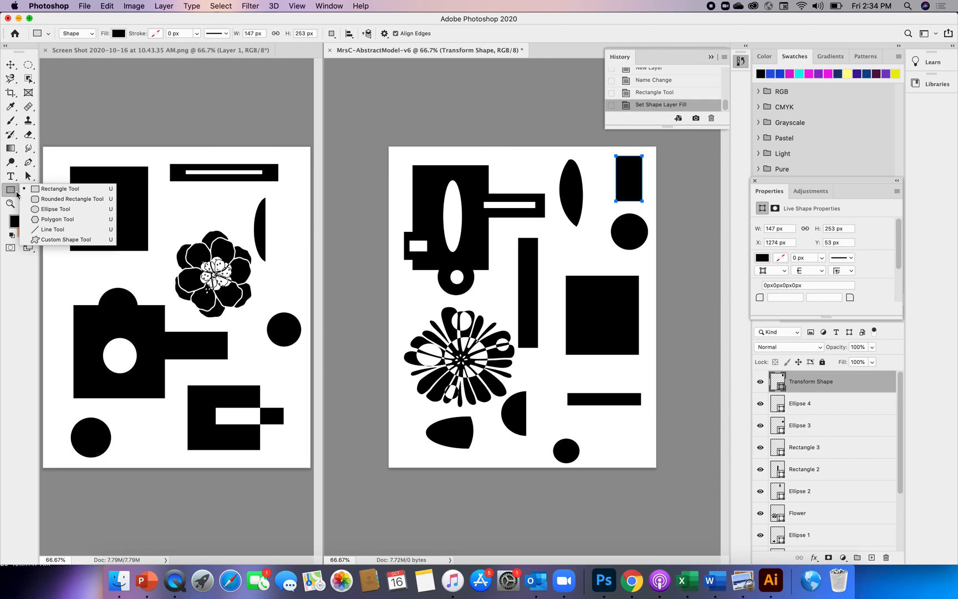
{"action": "left_click", "coordinate": [38, 210]}
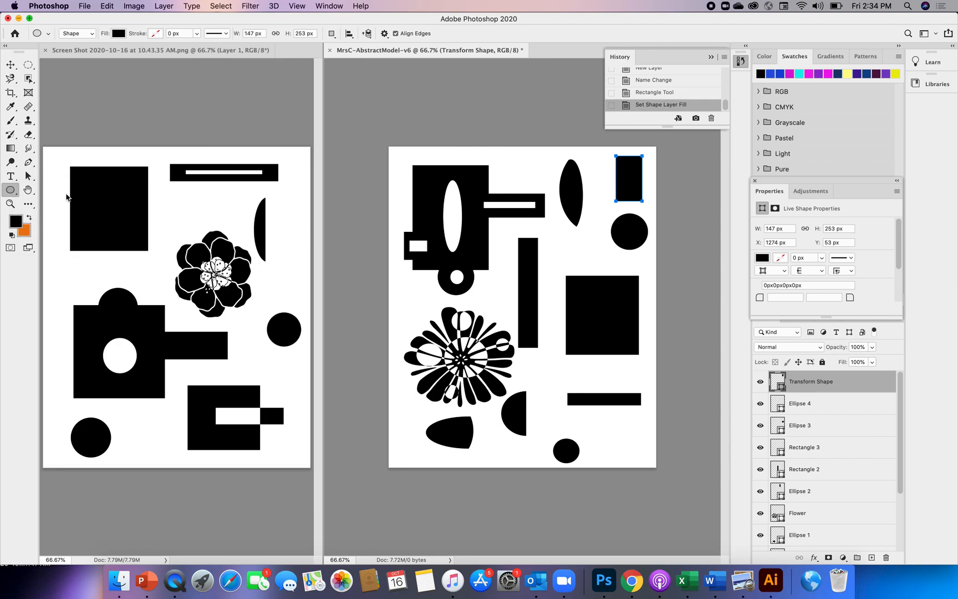
{"action": "left_click", "coordinate": [332, 34]}
{"action": "left_click", "coordinate": [350, 50]}
{"action": "left_click_drag", "start_coordinate": [602, 168], "coordinate": [628, 188]}
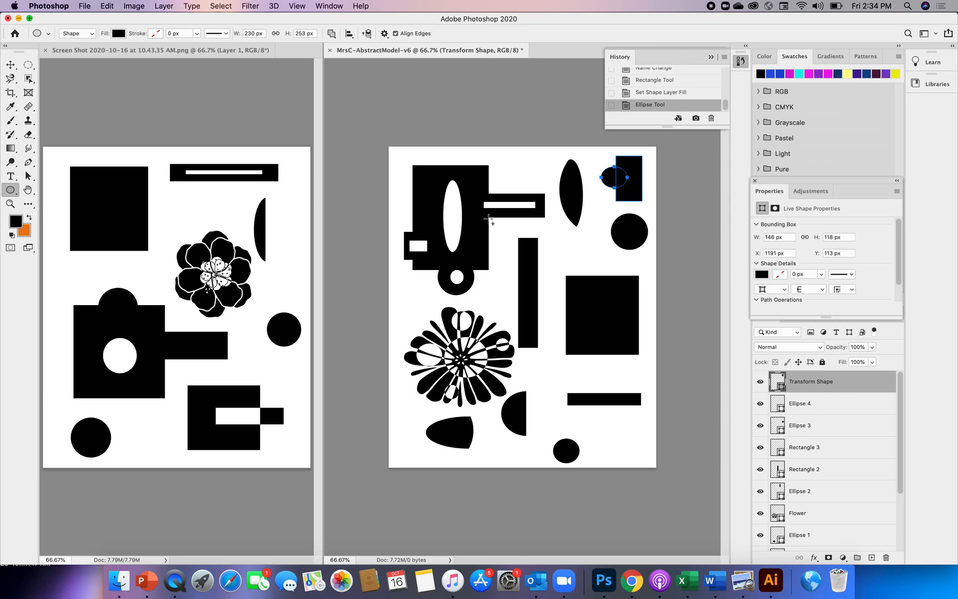
- Add a narrow rectangle about 37 by 291 px below left of the ellipse and move the combined shape about 18 px left and 3 px up
{"action": "left_click_drag", "start_coordinate": [12, 194], "coordinate": [34, 193]}
{"action": "left_click_drag", "start_coordinate": [602, 183], "coordinate": [604, 233]}
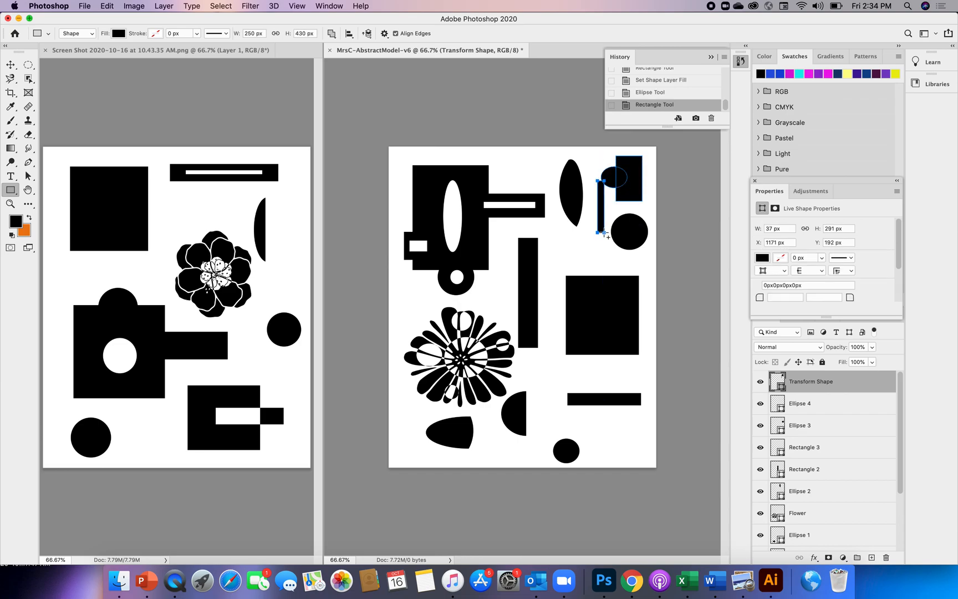
{"action": "left_click", "coordinate": [10, 68]}
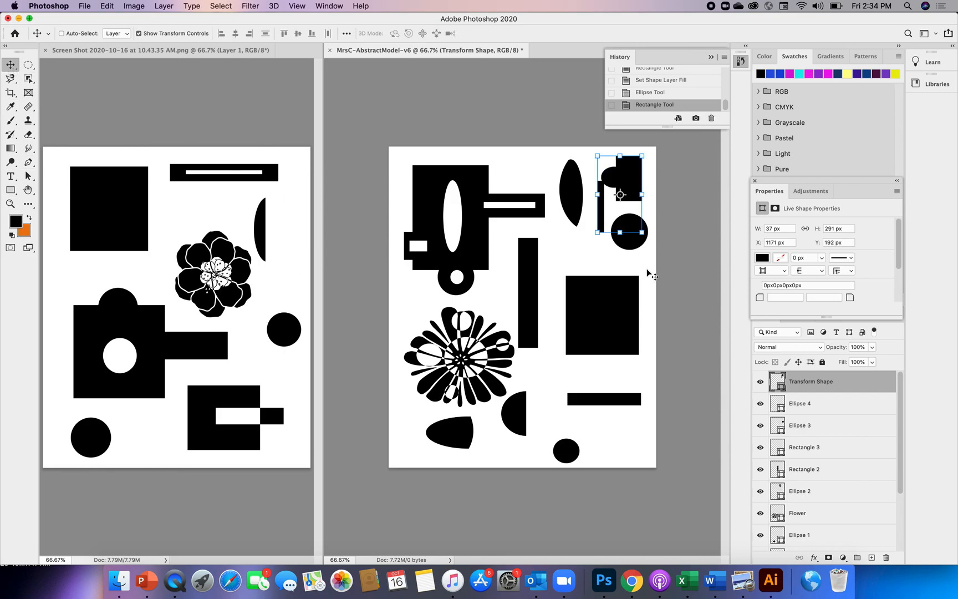
{"action": "left_click_drag", "start_coordinate": [624, 183], "coordinate": [618, 186]}
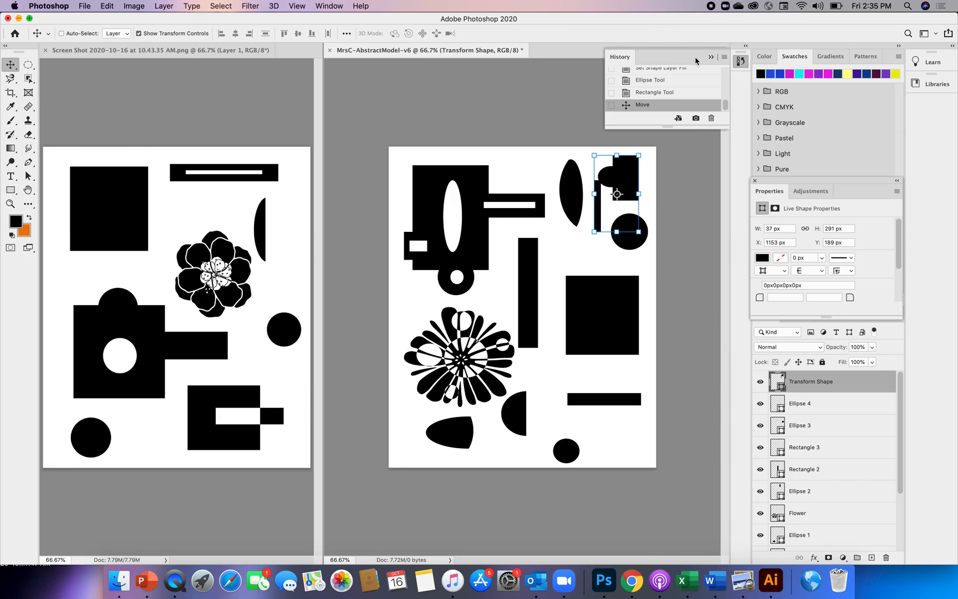
- Warp the Transform Shape layer by pulling its lower-left corner down and left and its upper-right corner outward, and apply it
{"action": "left_click", "coordinate": [710, 58]}
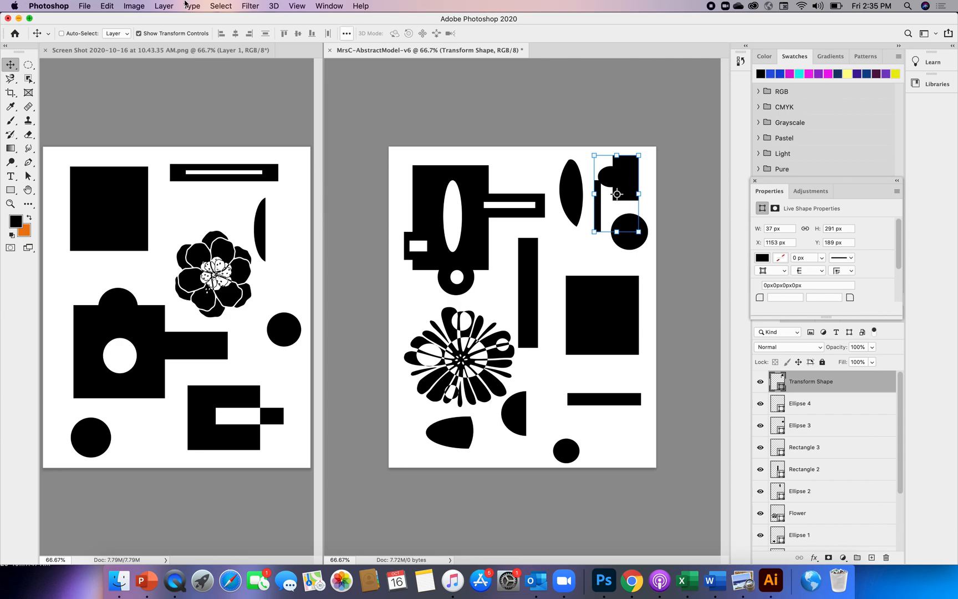
{"action": "left_click", "coordinate": [108, 6]}
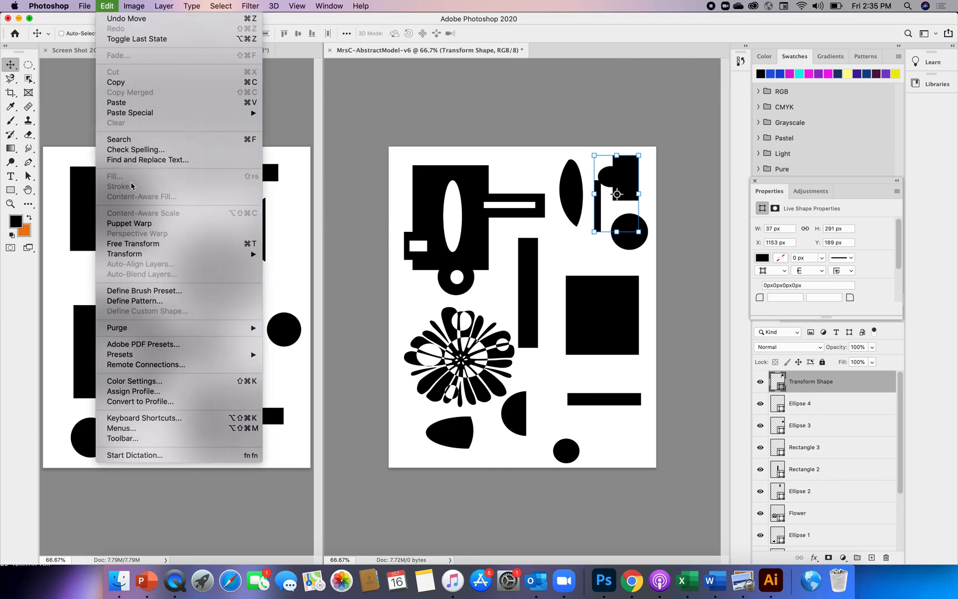
{"action": "left_click", "coordinate": [143, 248]}
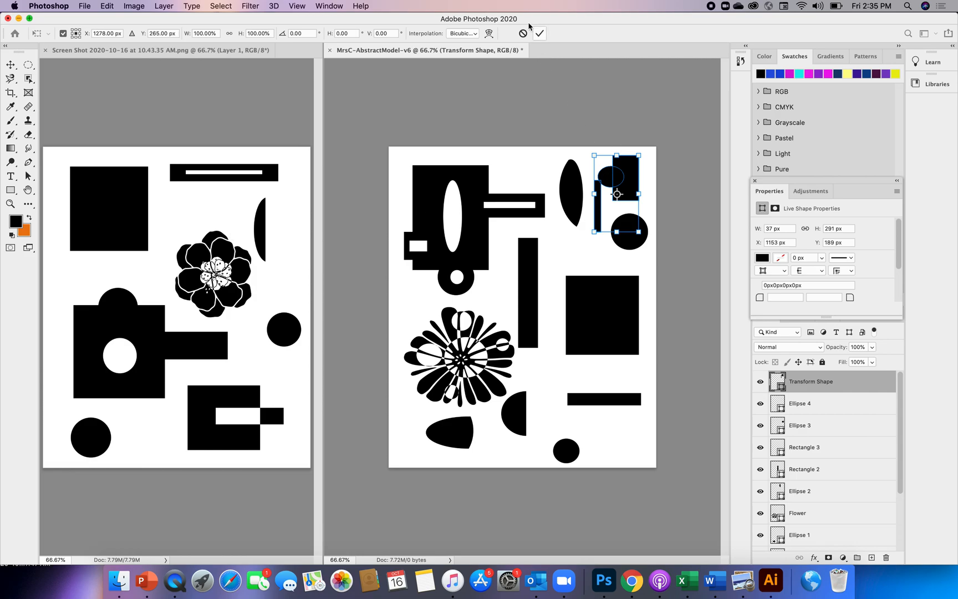
{"action": "left_click", "coordinate": [489, 34]}
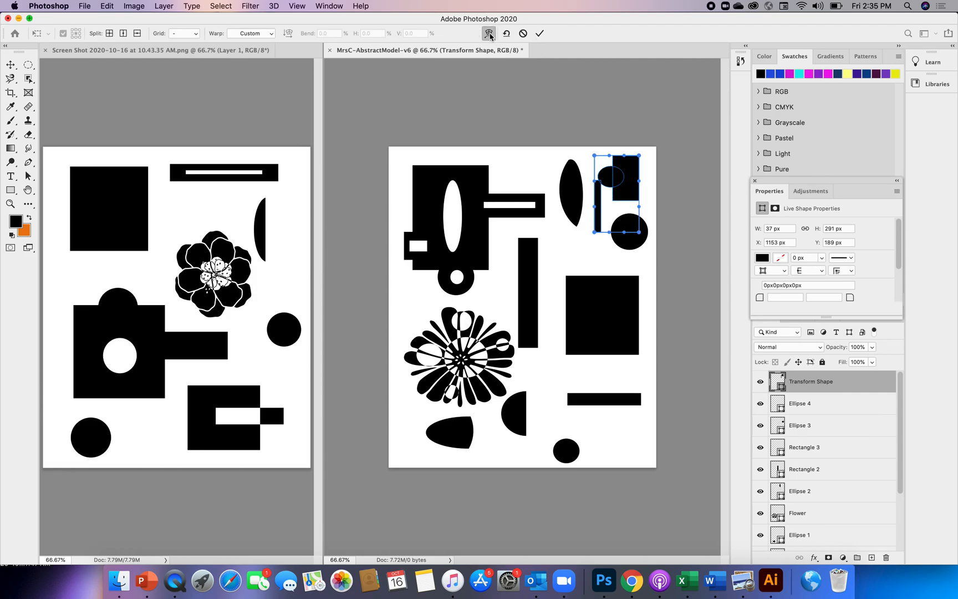
{"action": "left_click_drag", "start_coordinate": [595, 233], "coordinate": [574, 269]}
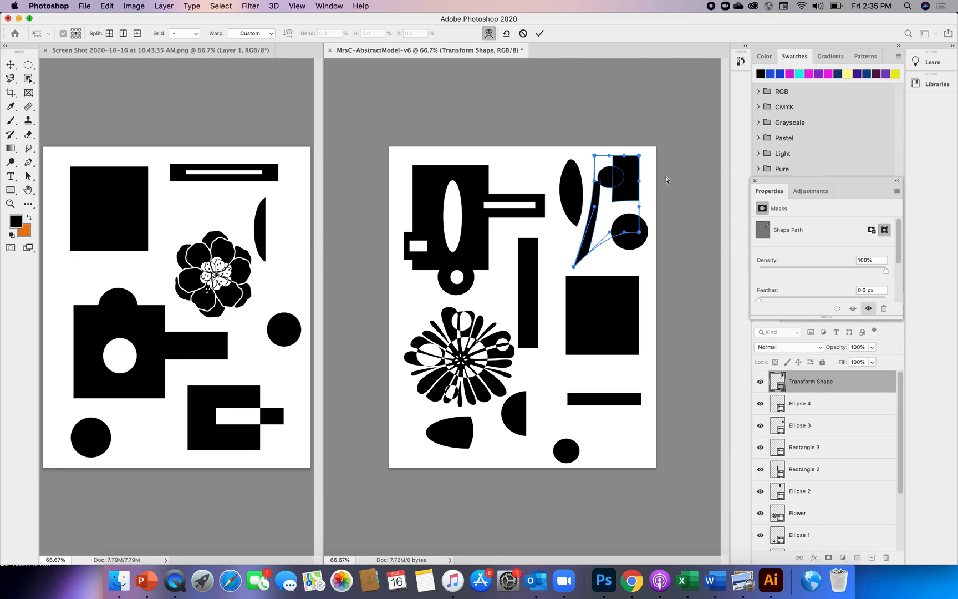
{"action": "left_click_drag", "start_coordinate": [640, 161], "coordinate": [653, 159]}
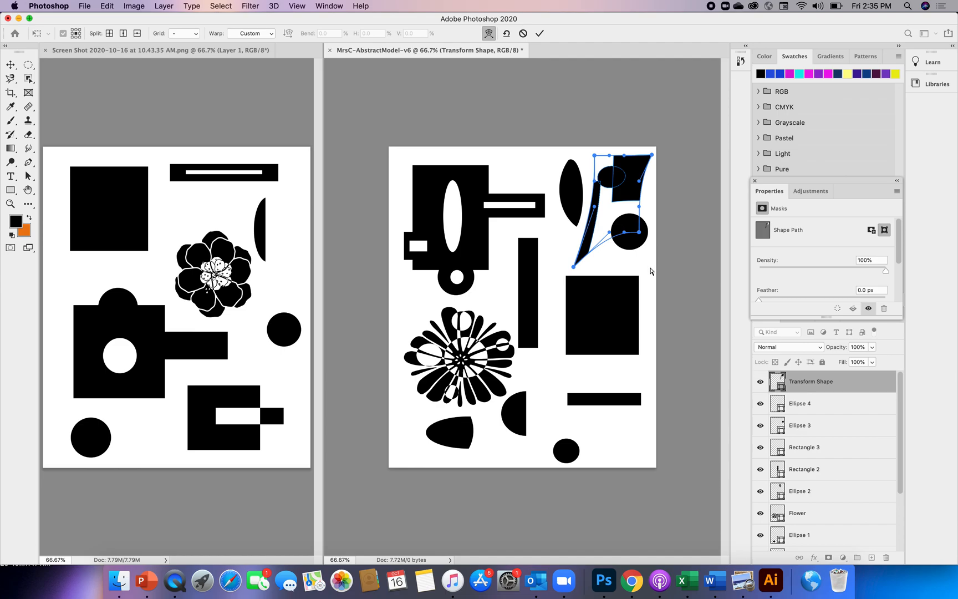
{"action": "left_click", "coordinate": [10, 66]}
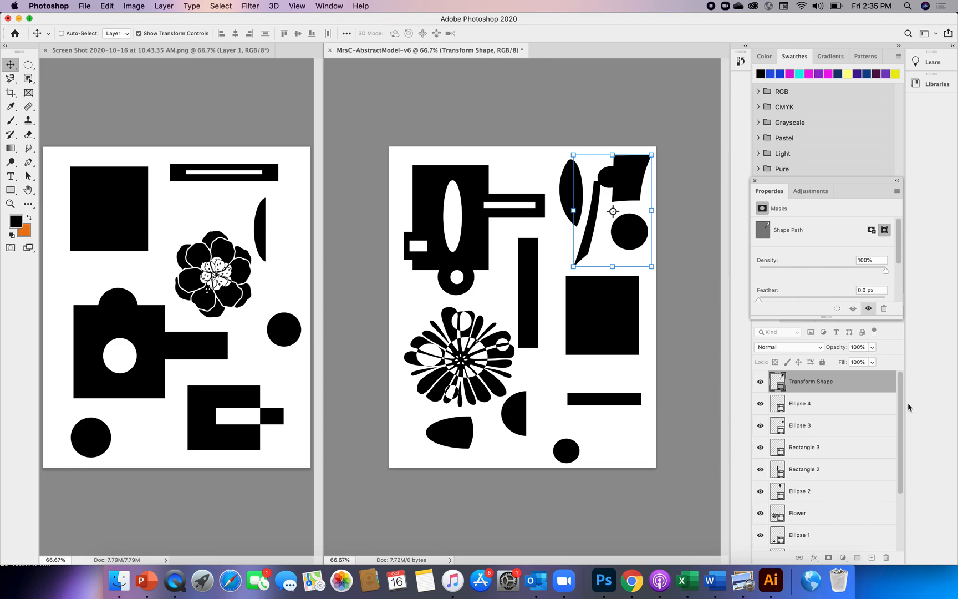
- Warp the Multishape layer by pulling its upper-left corner outward and bending its top, right and bottom edges, and apply it
{"action": "left_click_drag", "start_coordinate": [901, 400], "coordinate": [901, 467]}
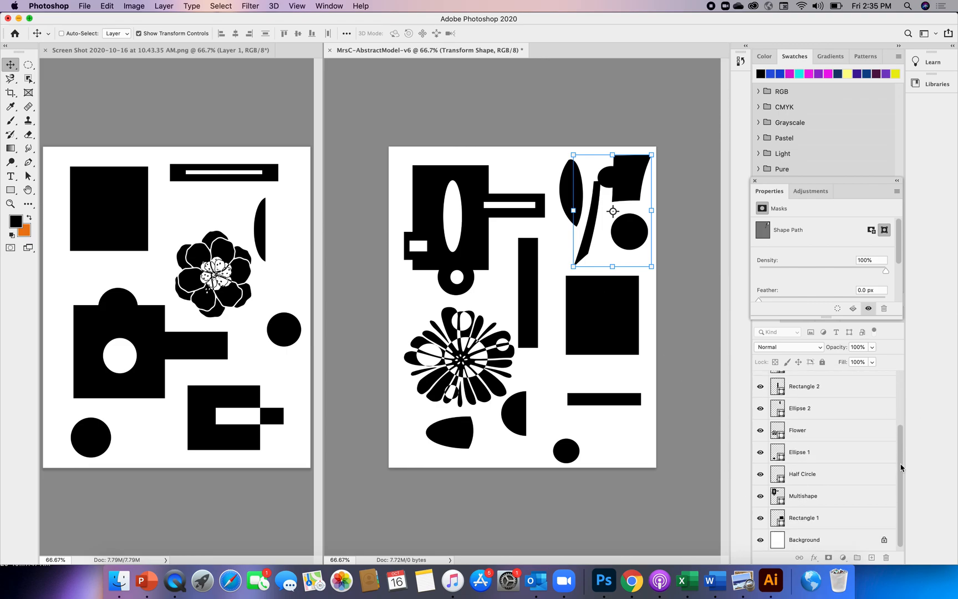
{"action": "left_click", "coordinate": [779, 497]}
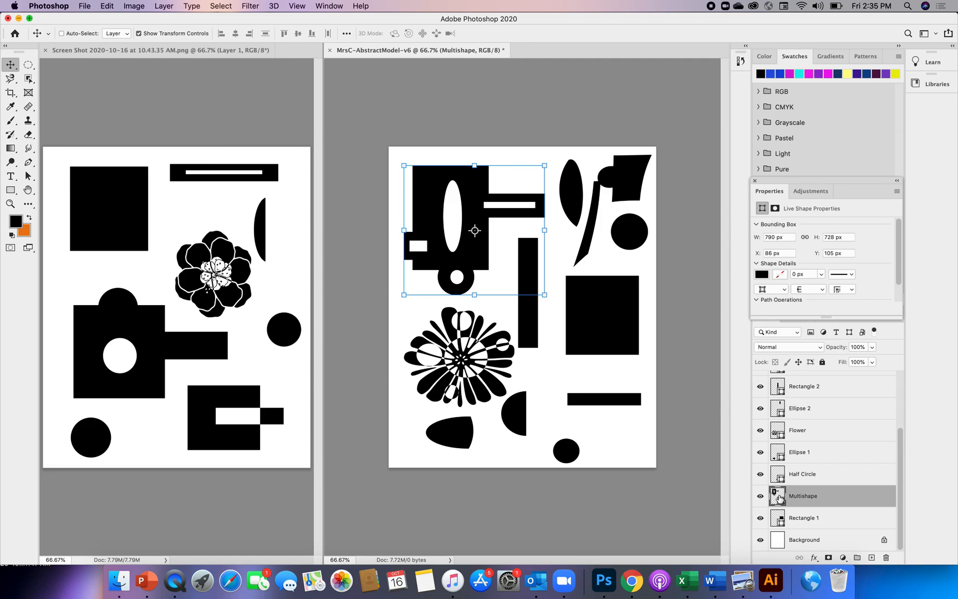
{"action": "left_click", "coordinate": [109, 7]}
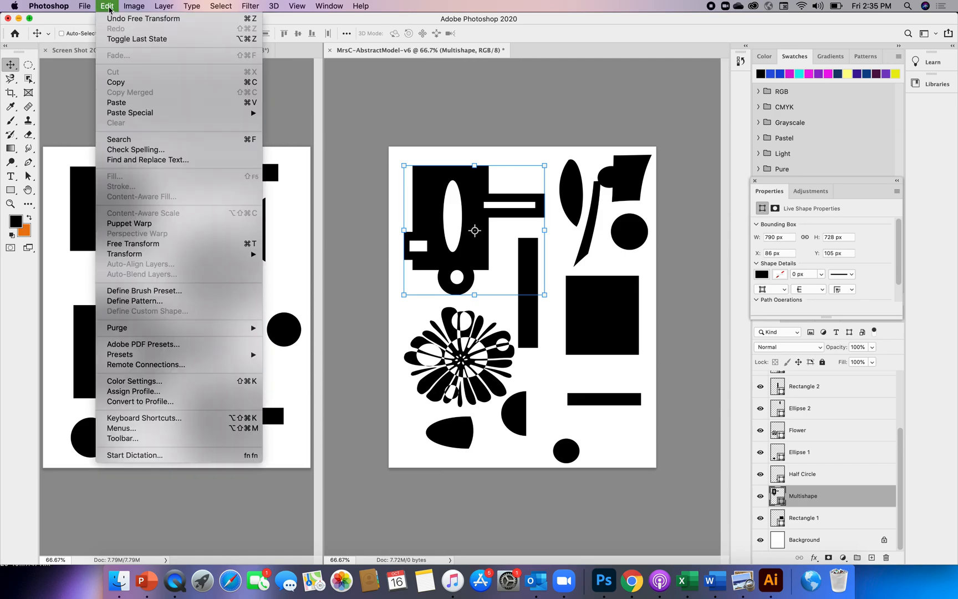
{"action": "left_click", "coordinate": [162, 244]}
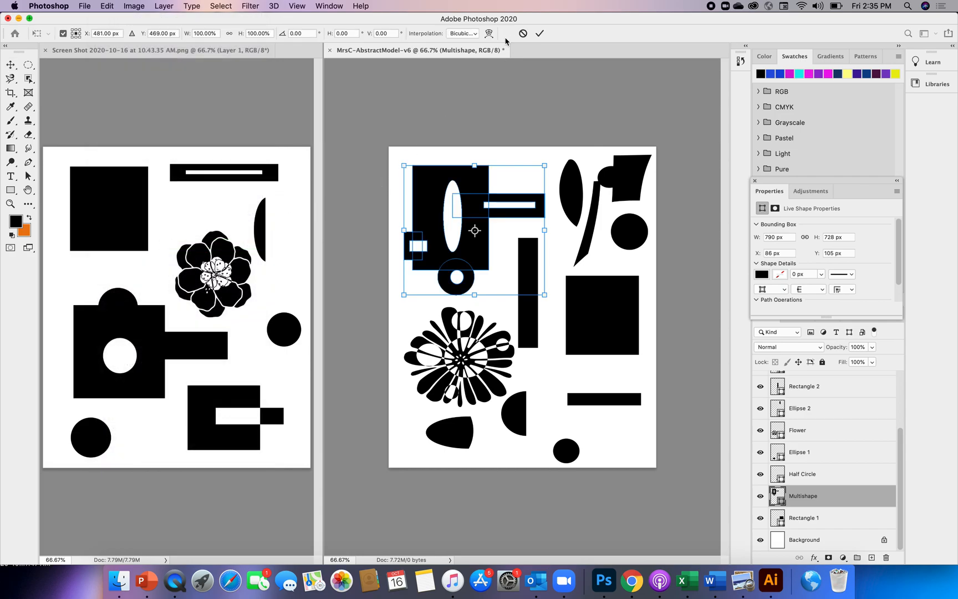
{"action": "left_click", "coordinate": [488, 35]}
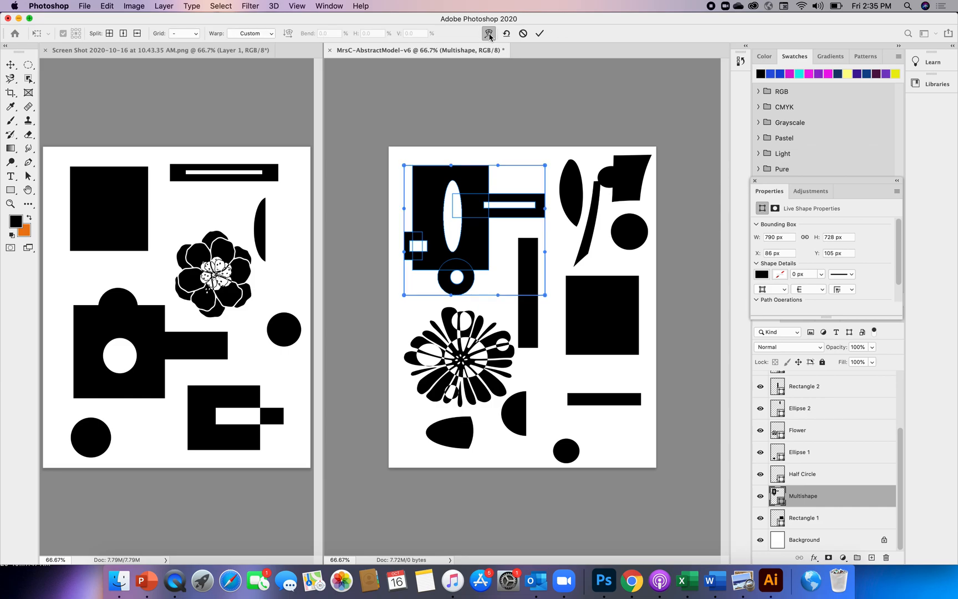
{"action": "mouse_move", "coordinate": [404, 167]}
{"action": "left_mouse_down"}
{"action": "mouse_move", "coordinate": [387, 157]}
{"action": "mouse_move", "coordinate": [394, 163]}
{"action": "left_mouse_up"}
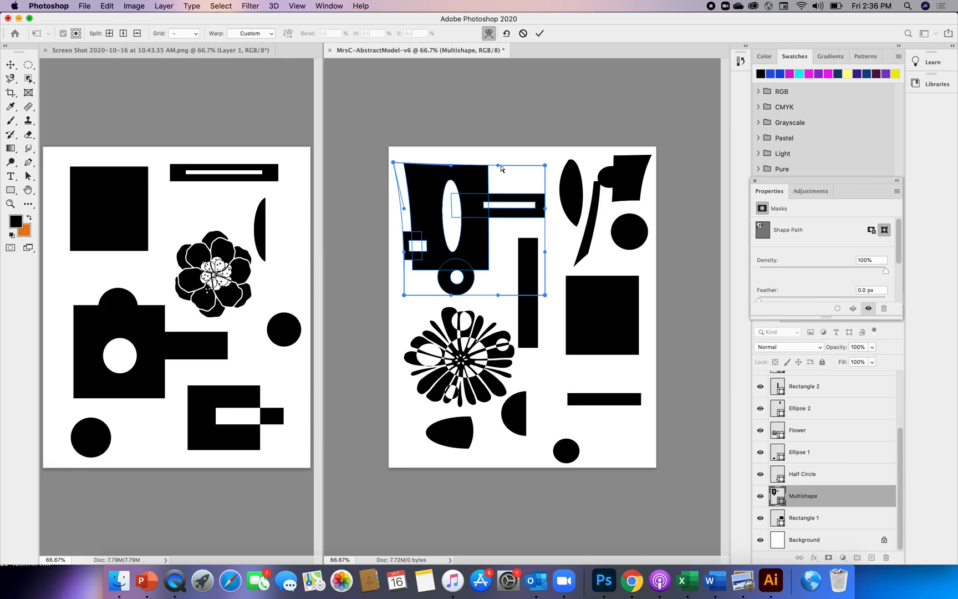
{"action": "left_click_drag", "start_coordinate": [498, 165], "coordinate": [571, 245]}
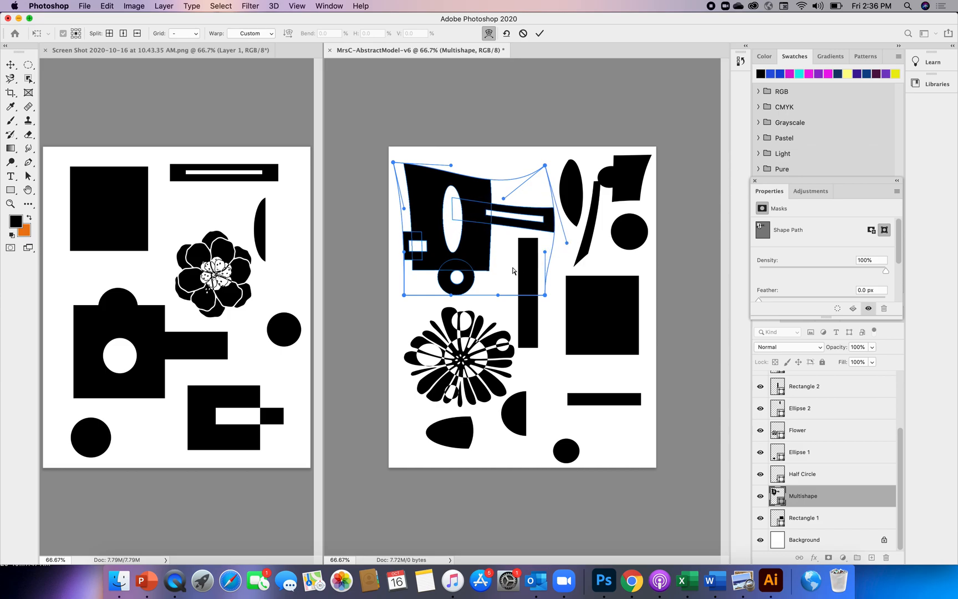
{"action": "left_click_drag", "start_coordinate": [451, 295], "coordinate": [407, 322]}
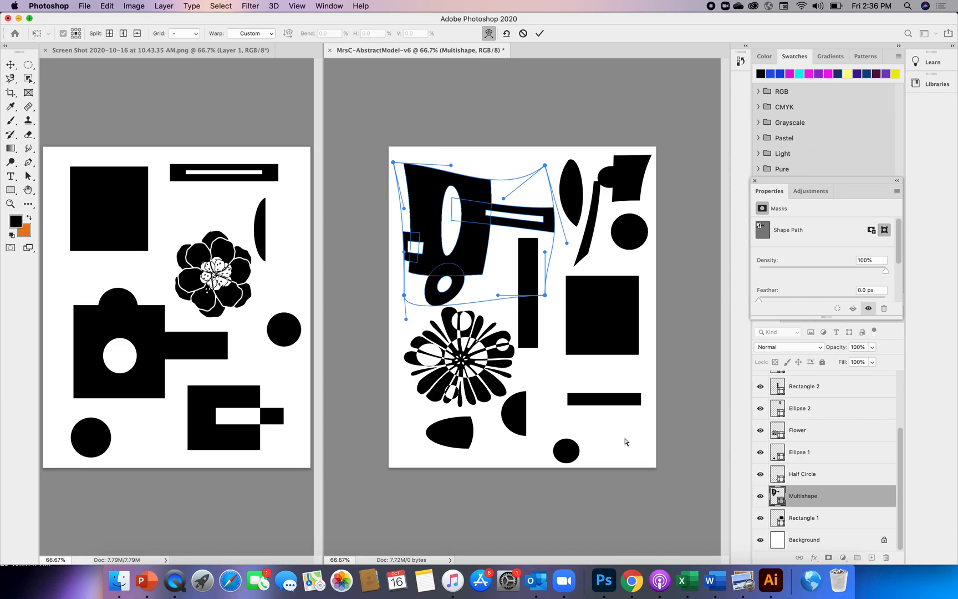
{"action": "key", "text": "Return"}
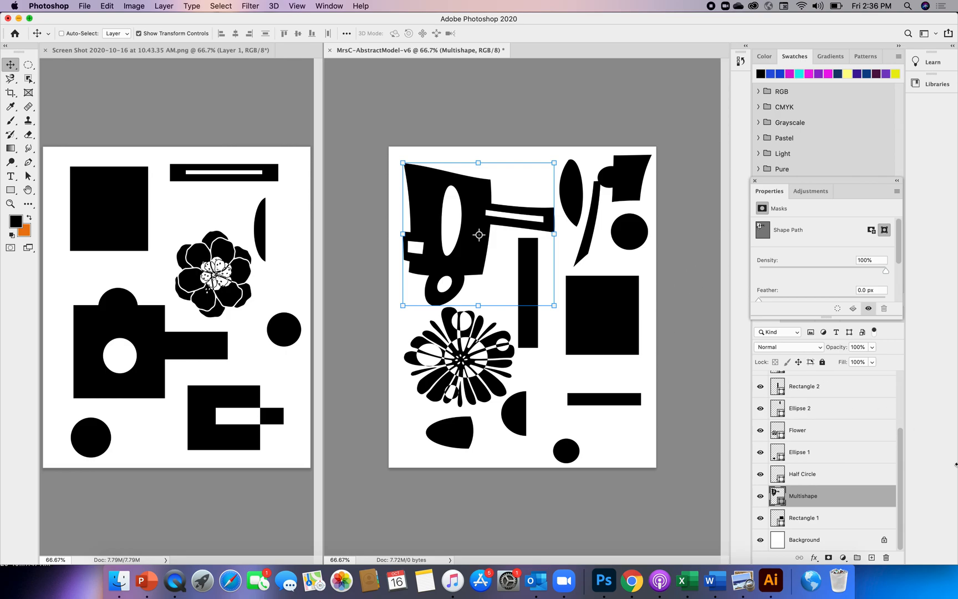
- Cut a hole about 189 by 199 px in the centre of the Rectangle 1 square with an ellipse set to Exclude Overlapping Shapes
{"action": "left_click", "coordinate": [802, 518]}
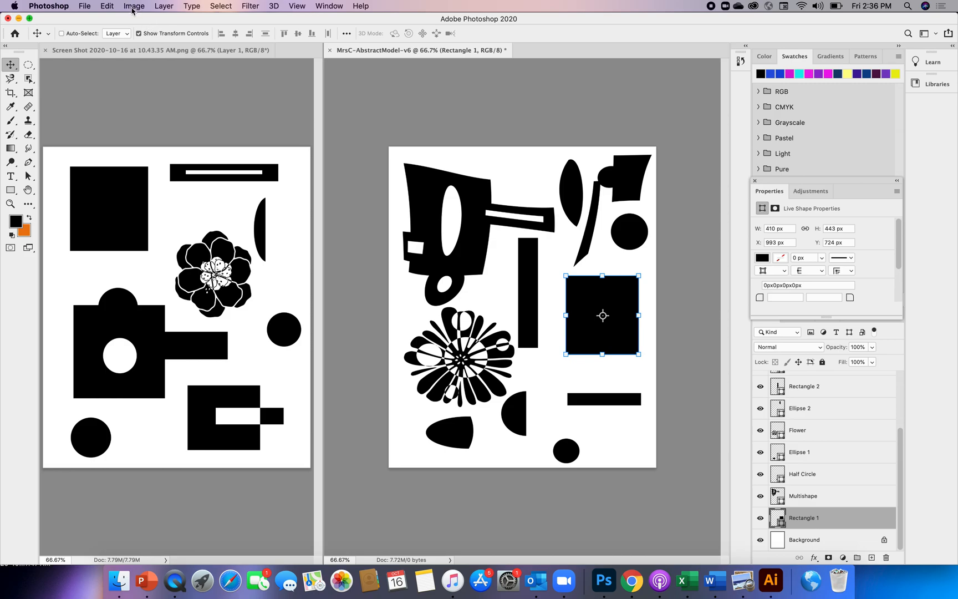
{"action": "left_click", "coordinate": [10, 192]}
{"action": "left_click_drag", "start_coordinate": [10, 196], "coordinate": [35, 213]}
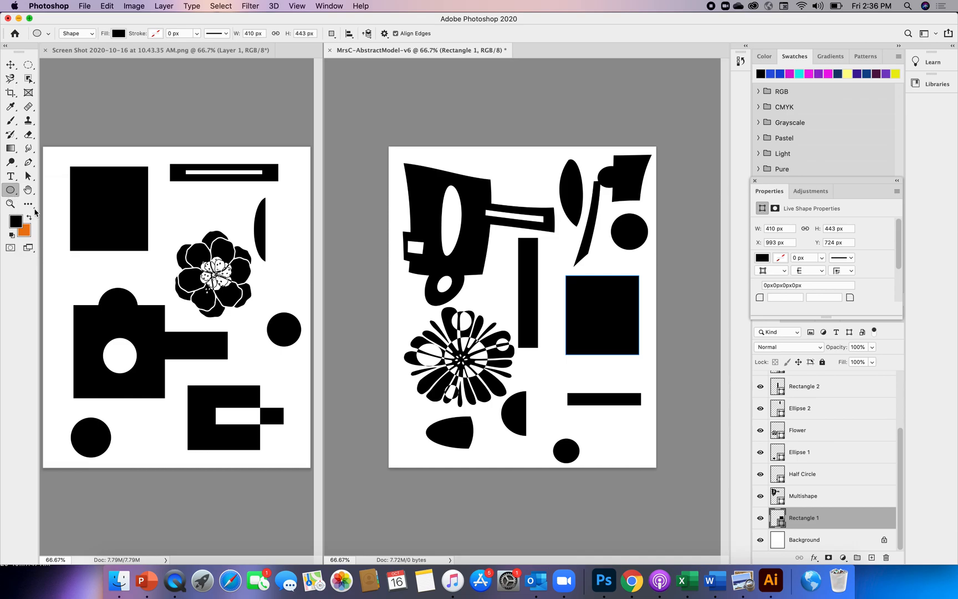
{"action": "left_click", "coordinate": [333, 35]}
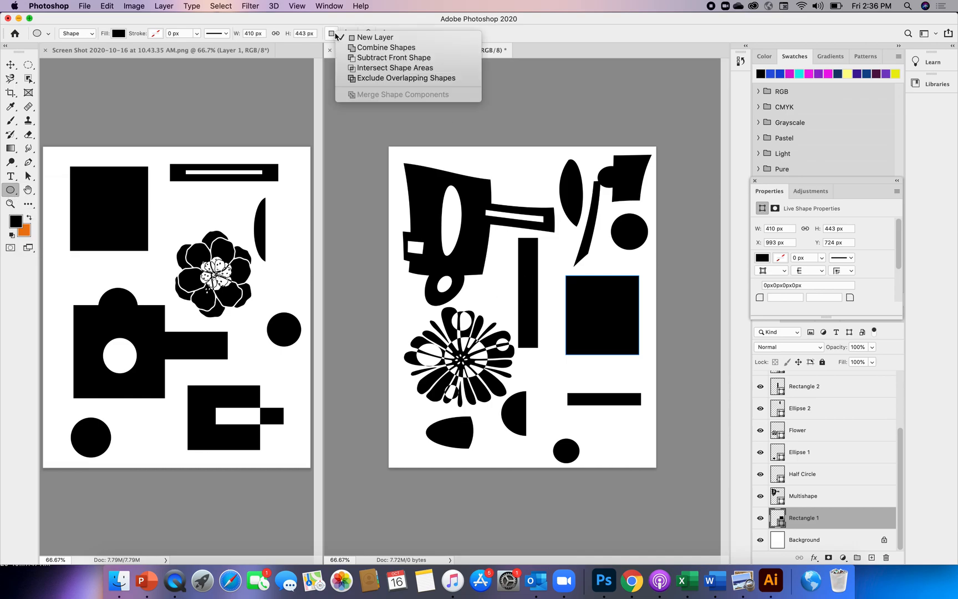
{"action": "left_click", "coordinate": [376, 79]}
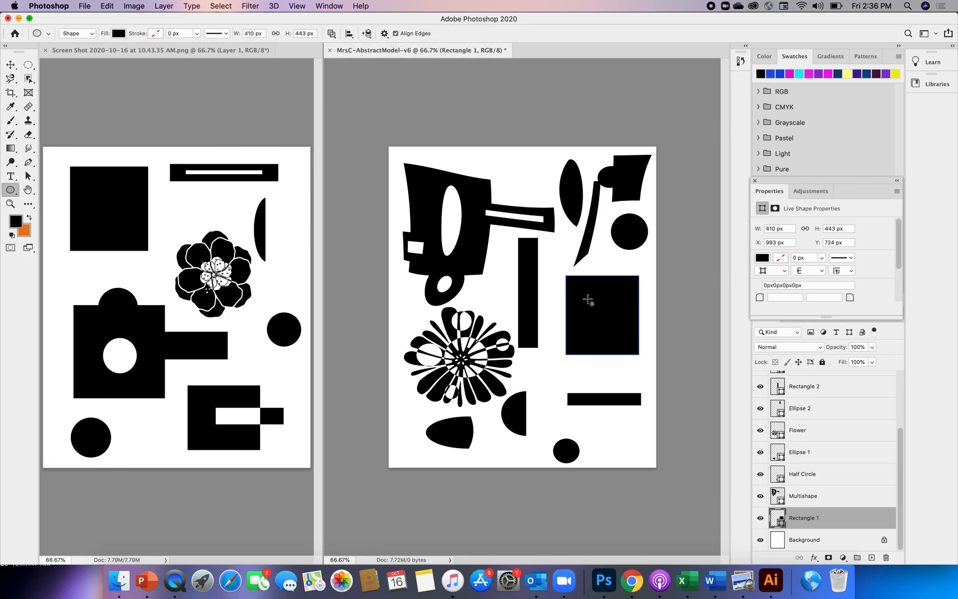
{"action": "left_click", "coordinate": [332, 34]}
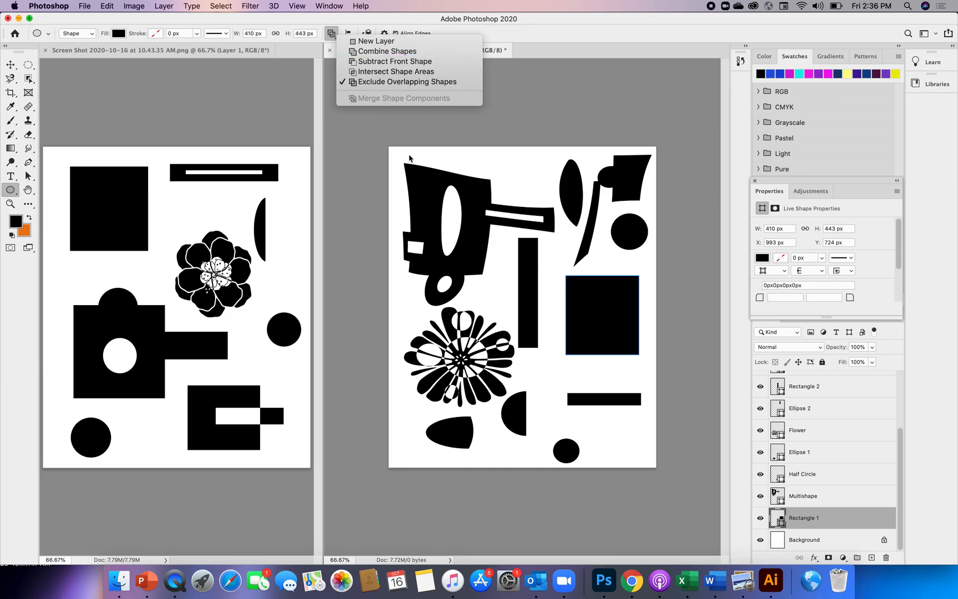
{"action": "left_click", "coordinate": [395, 81]}
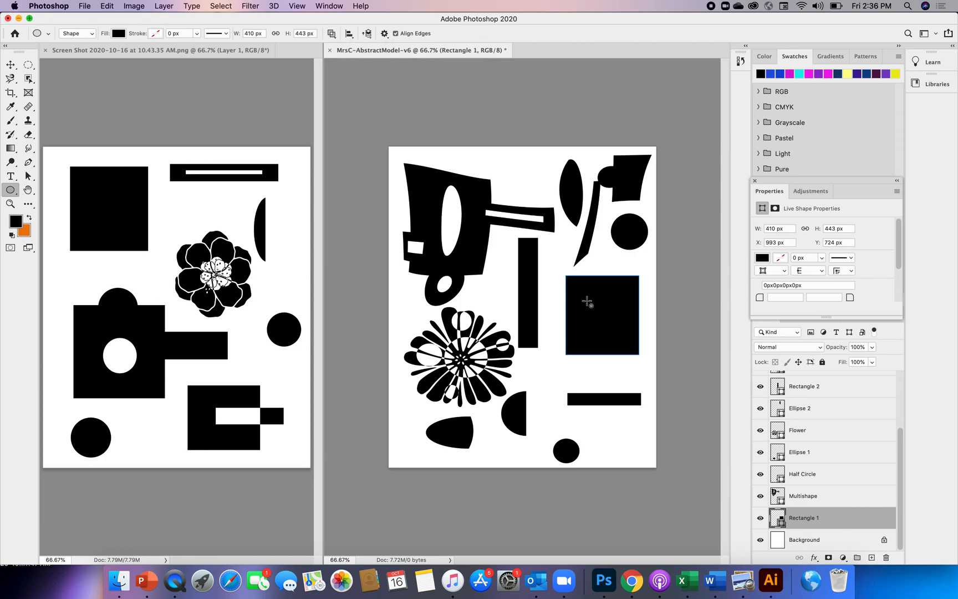
{"action": "left_click_drag", "start_coordinate": [587, 300], "coordinate": [621, 336]}
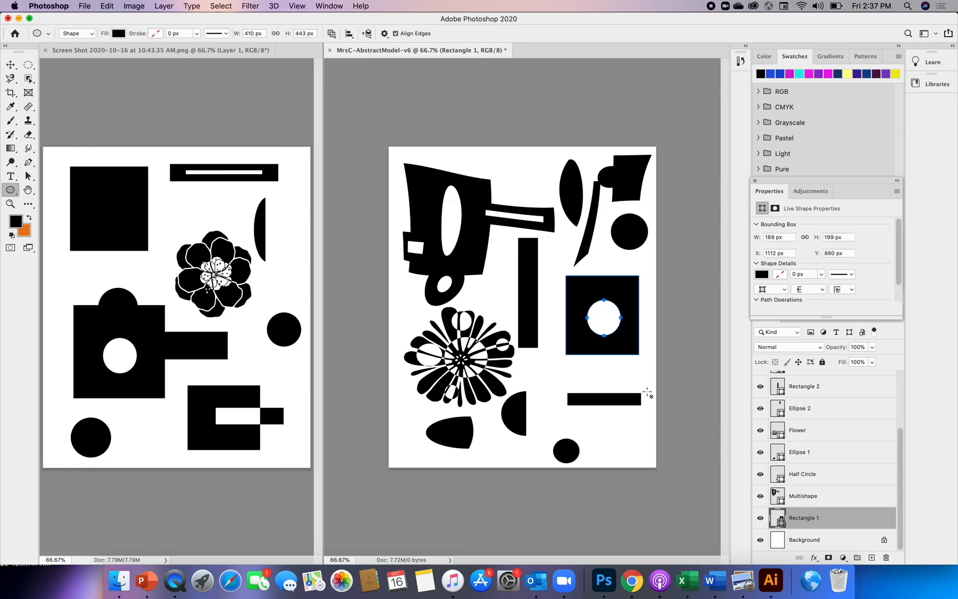
{"action": "left_click", "coordinate": [10, 65]}
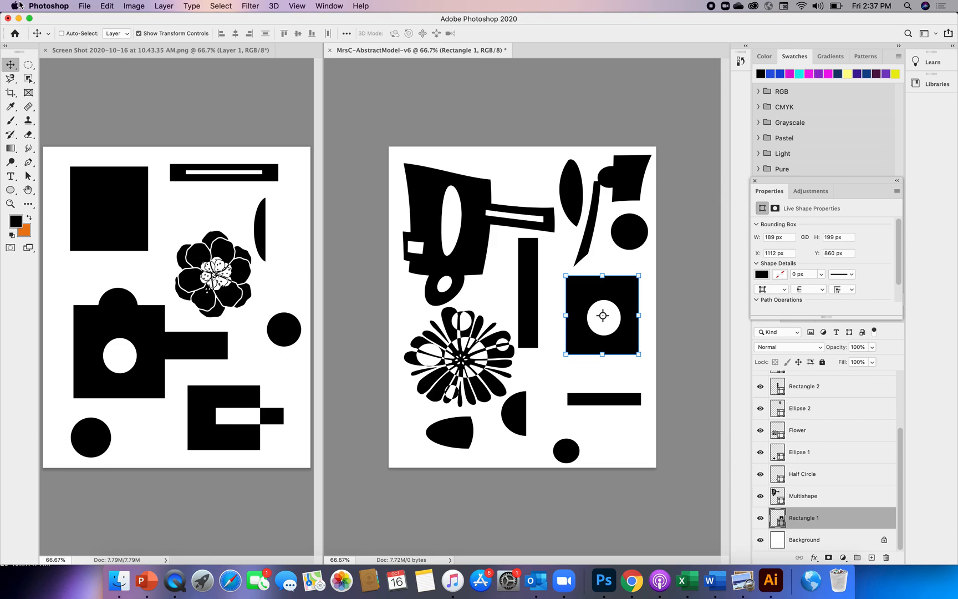
- Warp the Rectangle 1 shape by pulling its lower-left corner down and outward and its upper-right corner slightly outward, and apply it
{"action": "left_click", "coordinate": [107, 6]}
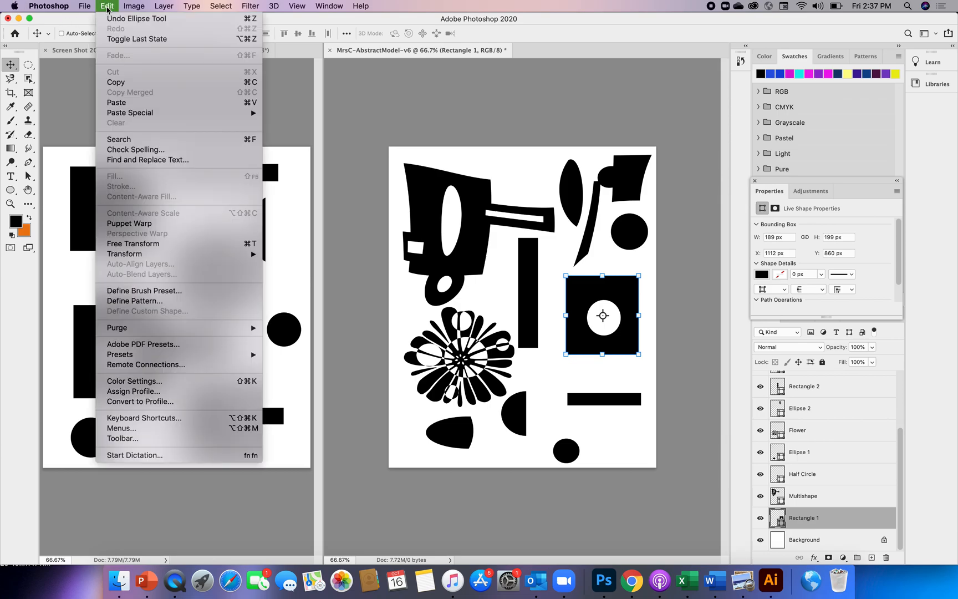
{"action": "left_click", "coordinate": [107, 10]}
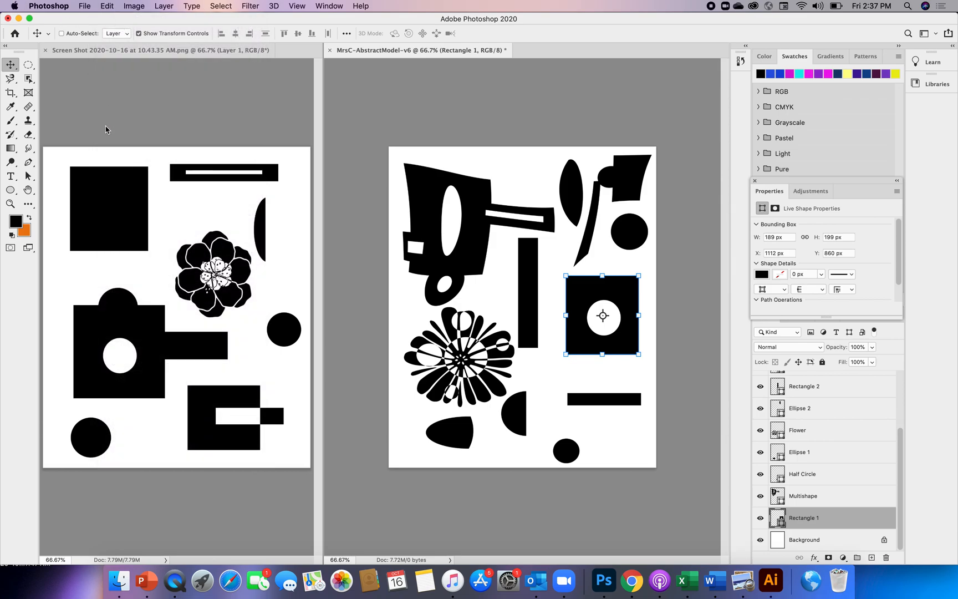
{"action": "left_click", "coordinate": [110, 8]}
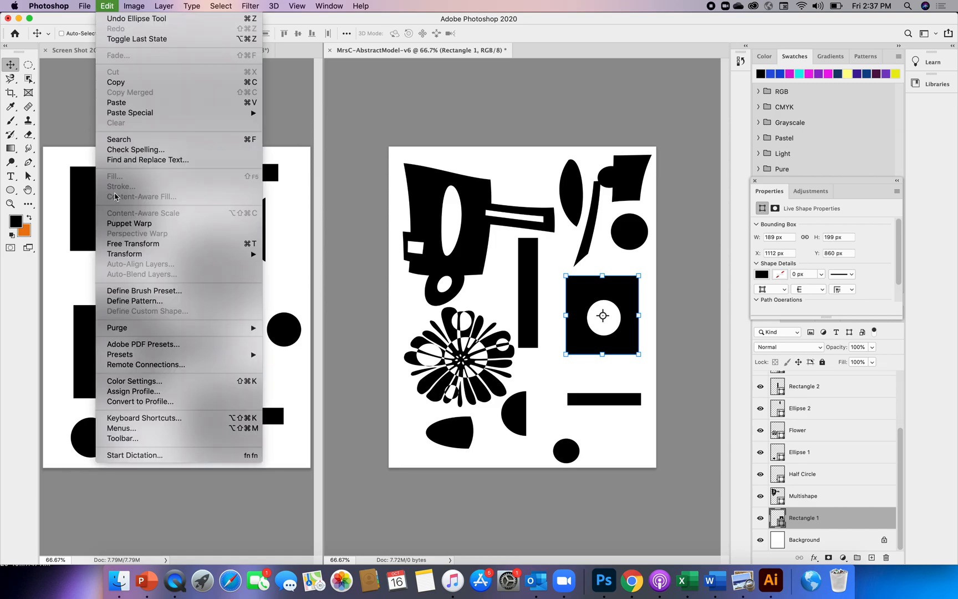
{"action": "left_click", "coordinate": [121, 247]}
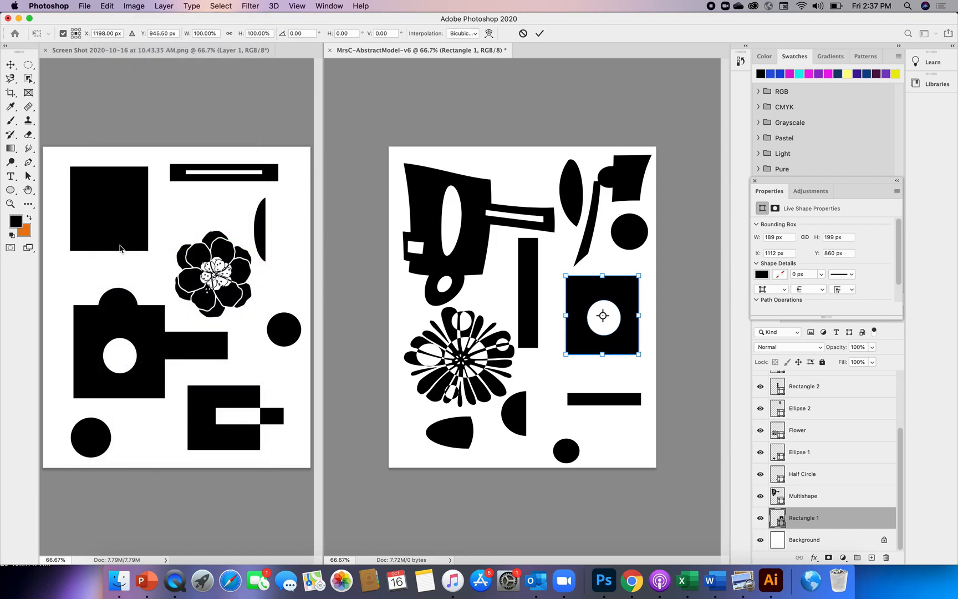
{"action": "left_click", "coordinate": [488, 34]}
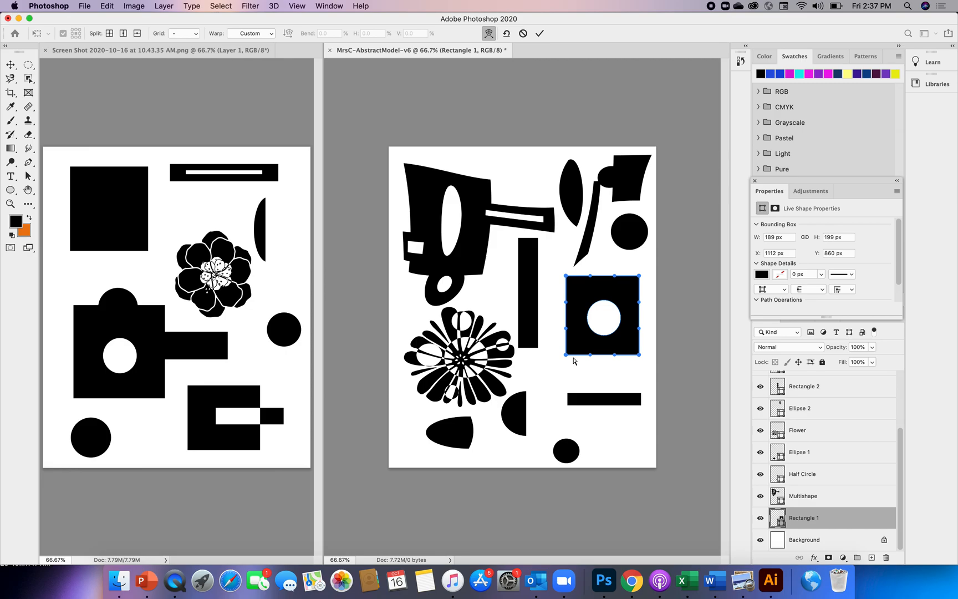
{"action": "left_click_drag", "start_coordinate": [567, 356], "coordinate": [551, 386]}
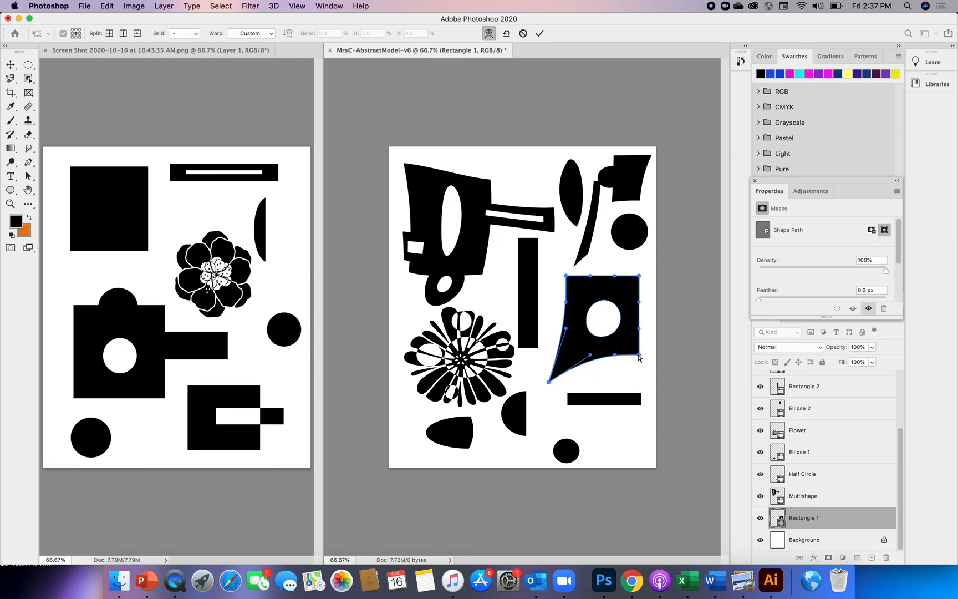
{"action": "left_click_drag", "start_coordinate": [640, 277], "coordinate": [645, 266]}
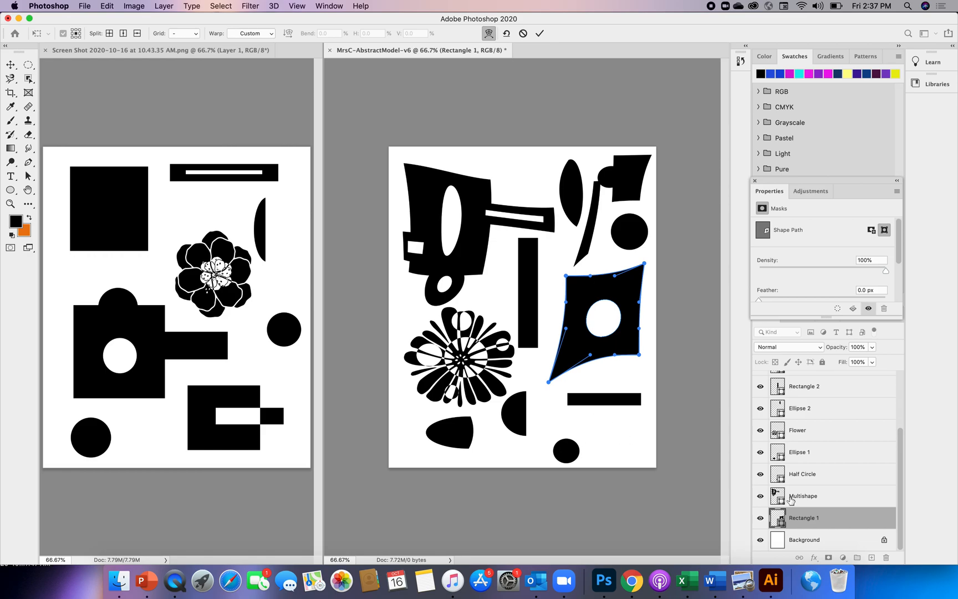
- Select the shape layers one after another to check which shape on the canvas each one holds
{"action": "left_click", "coordinate": [780, 476]}
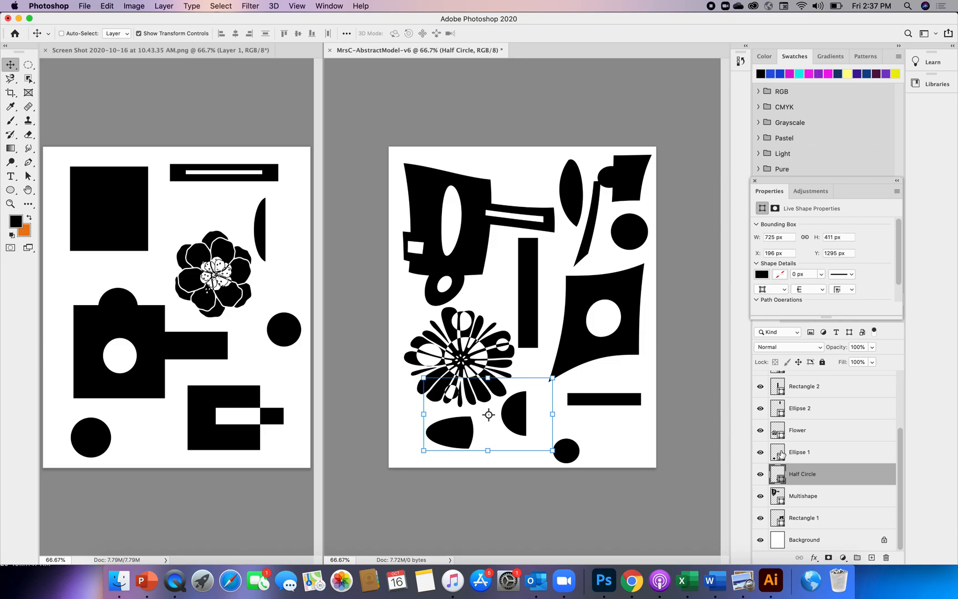
{"action": "left_click", "coordinate": [781, 455]}
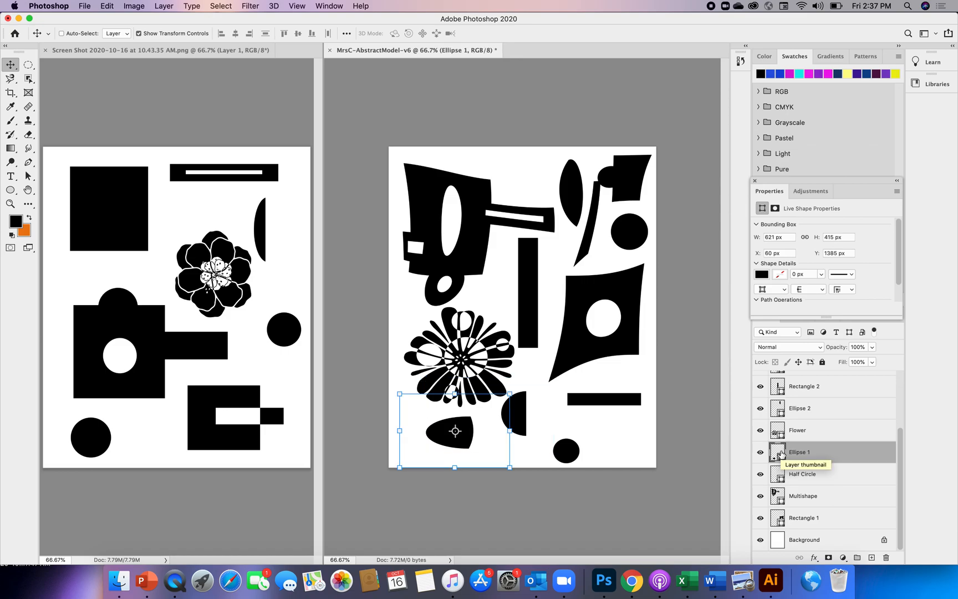
{"action": "left_click", "coordinate": [792, 433]}
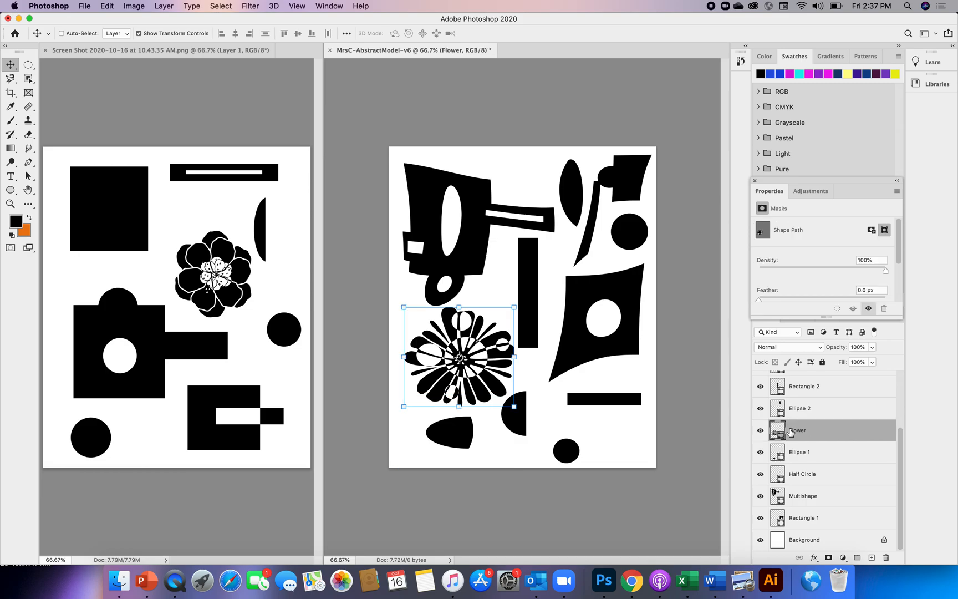
{"action": "left_click", "coordinate": [794, 413]}
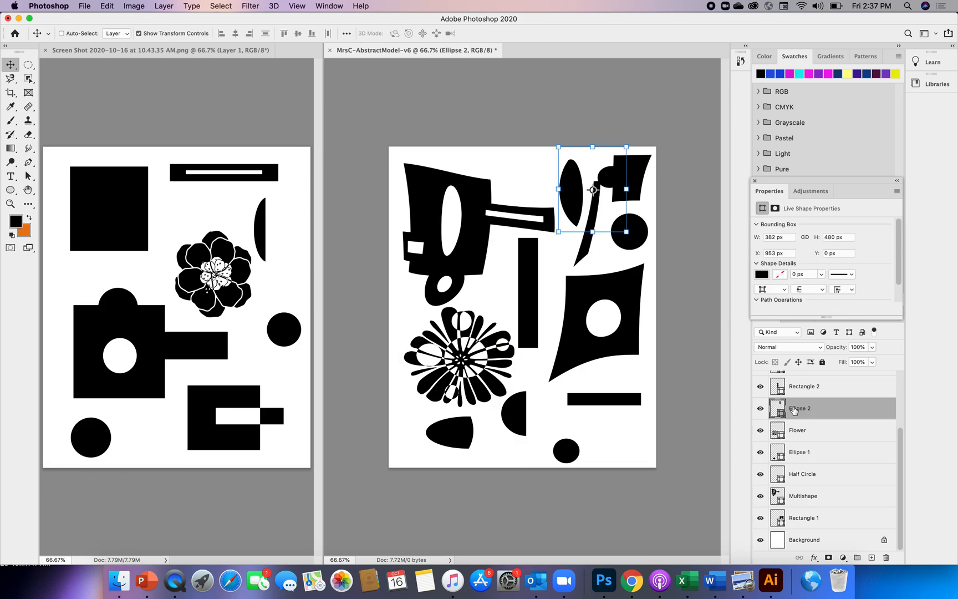
{"action": "left_click", "coordinate": [805, 519]}
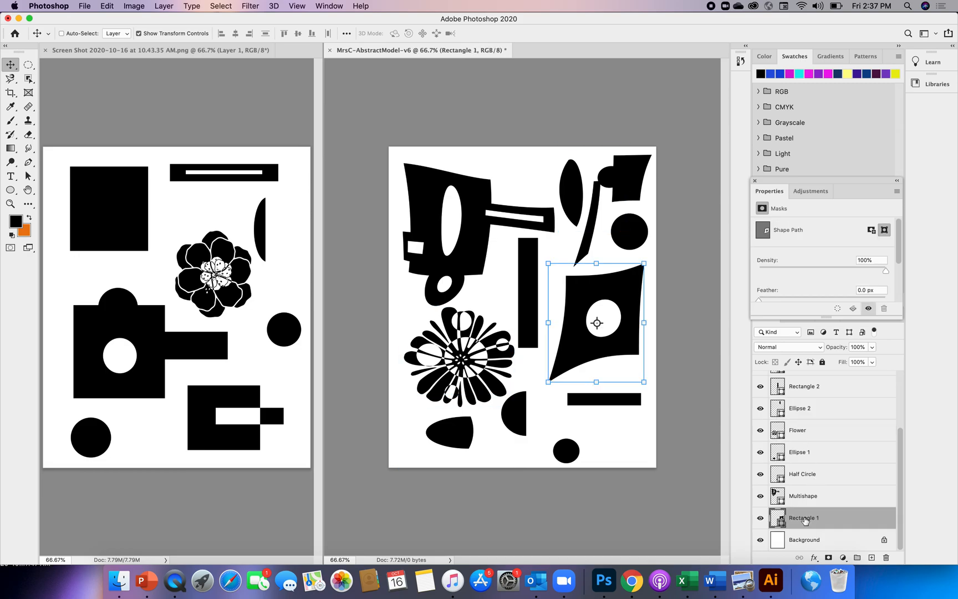
{"action": "left_click", "coordinate": [804, 410]}
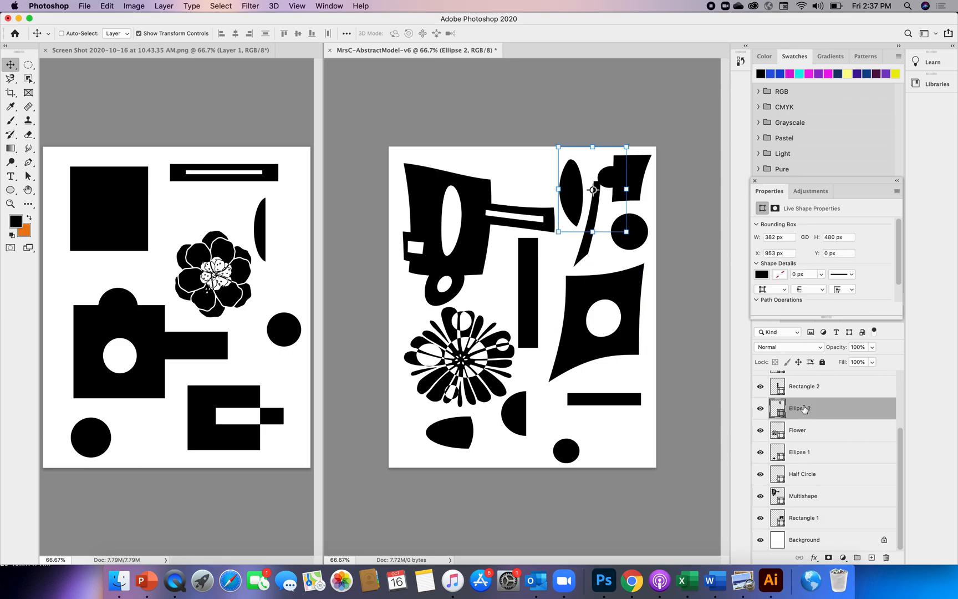
{"action": "left_click", "coordinate": [806, 388]}
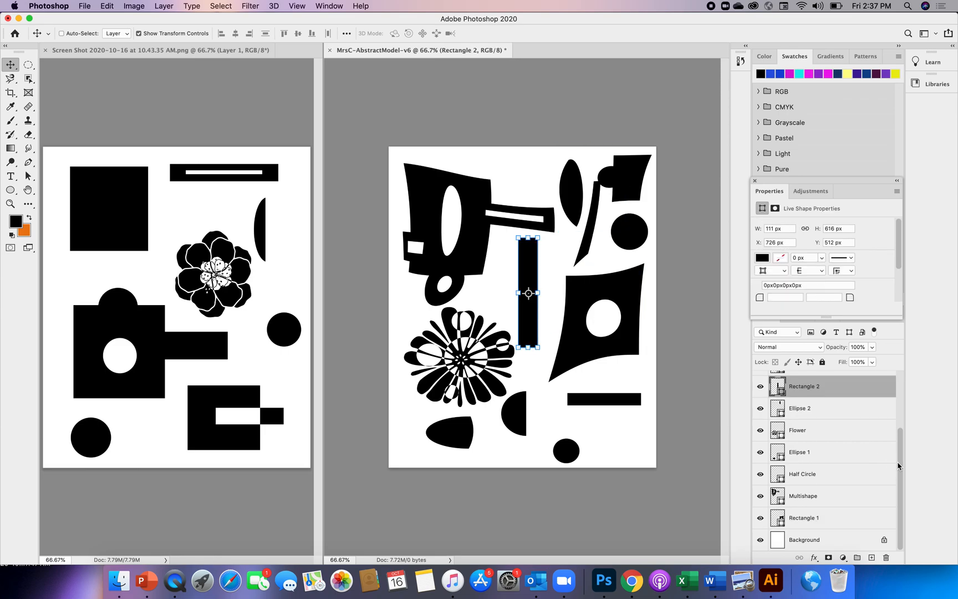
- Add an ellipse about 180 by 369 px across the Rectangle 3 bar with the Combine Shapes operation
{"action": "left_click_drag", "start_coordinate": [899, 465], "coordinate": [897, 423]}
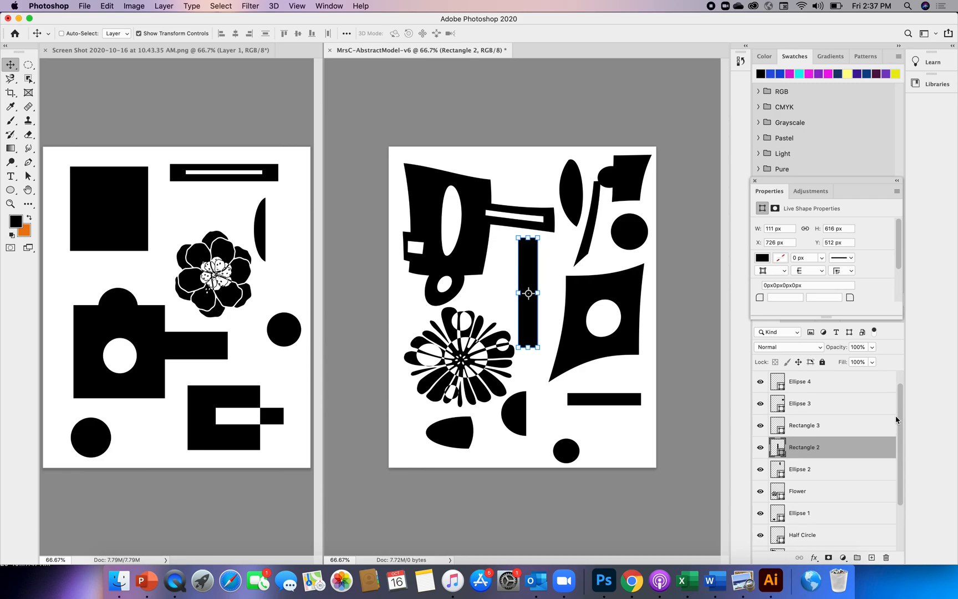
{"action": "left_click", "coordinate": [786, 430]}
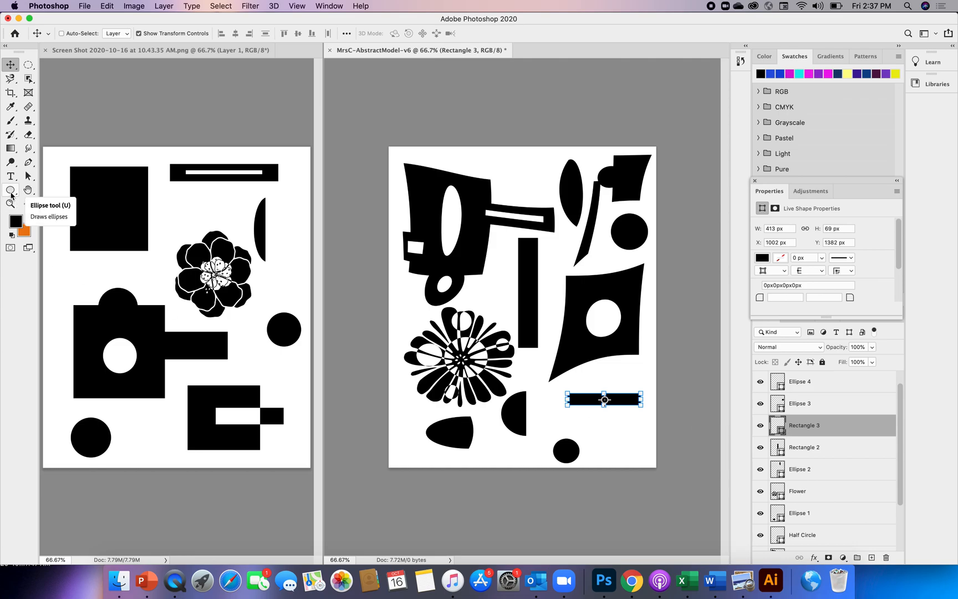
{"action": "left_click", "coordinate": [11, 195]}
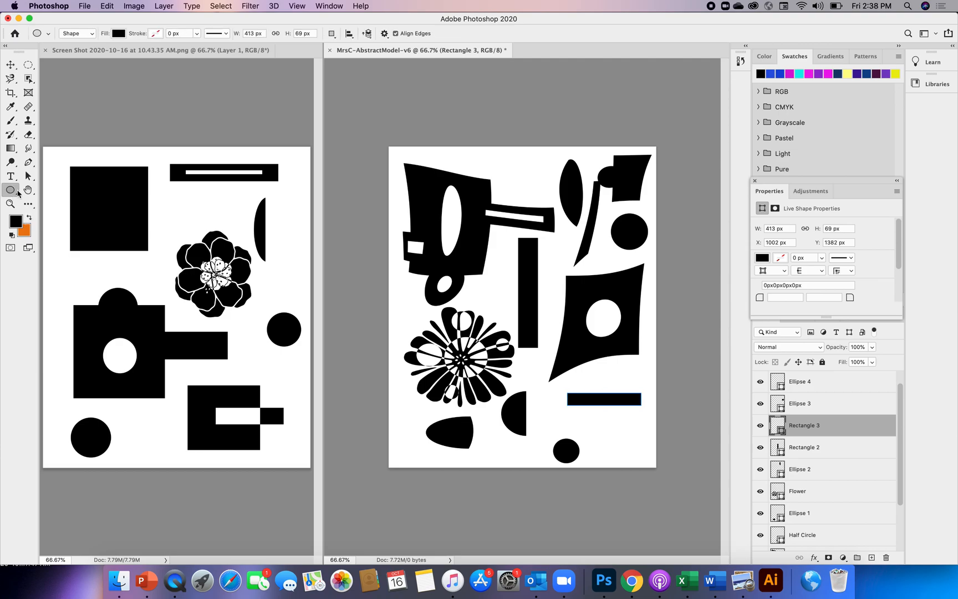
{"action": "left_click", "coordinate": [331, 33]}
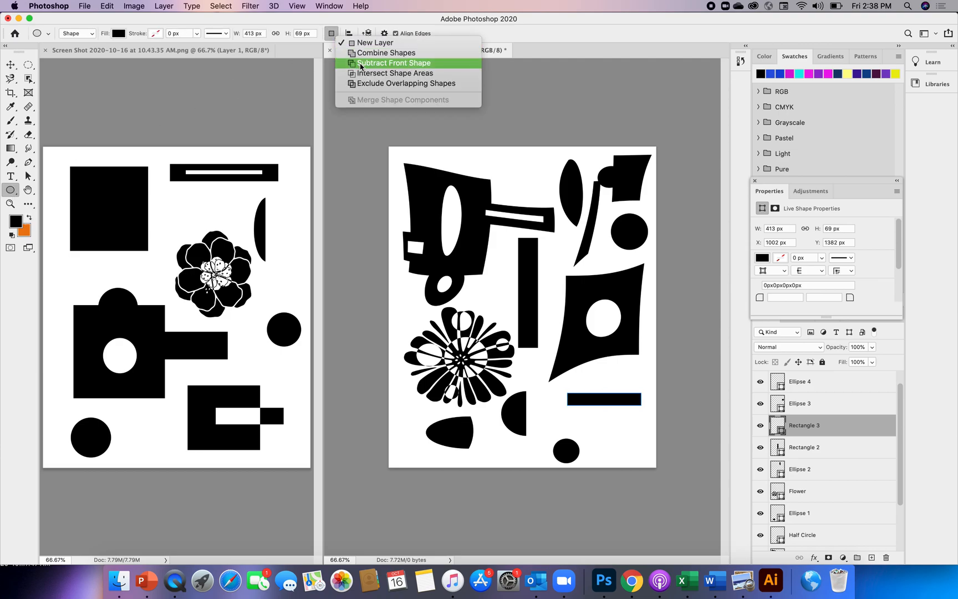
{"action": "left_click", "coordinate": [358, 56]}
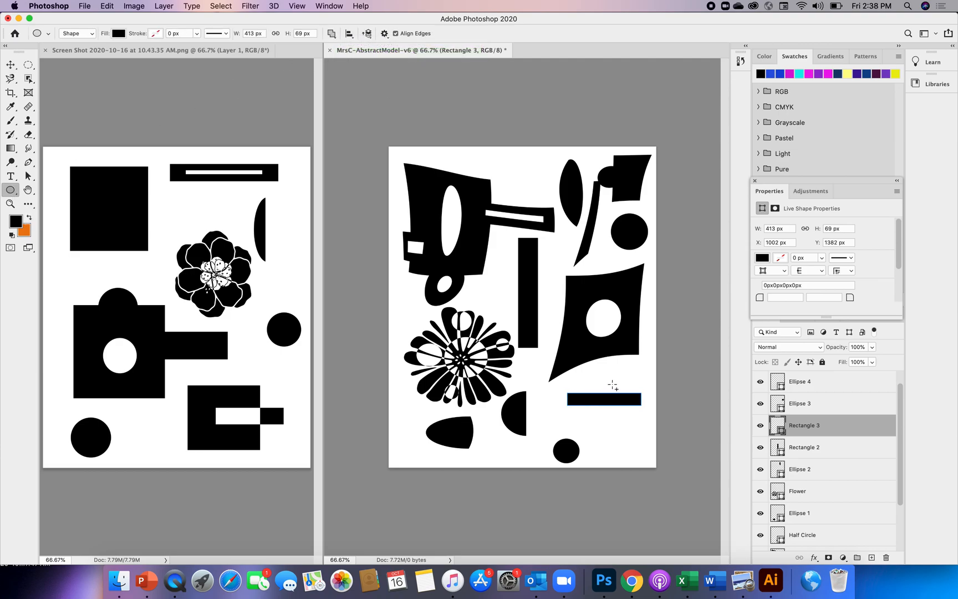
{"action": "left_click_drag", "start_coordinate": [599, 373], "coordinate": [631, 438]}
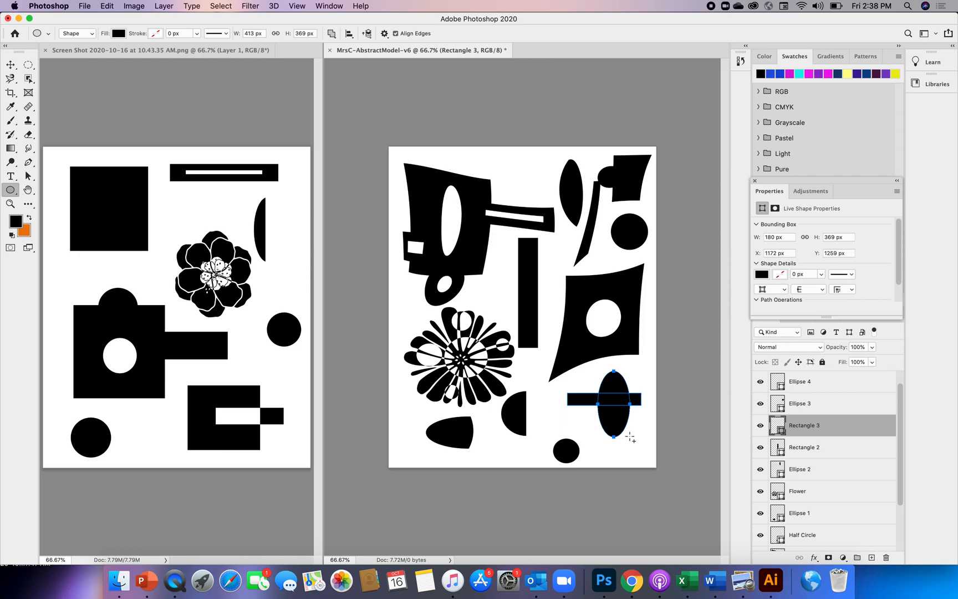
{"action": "left_click", "coordinate": [11, 65]}
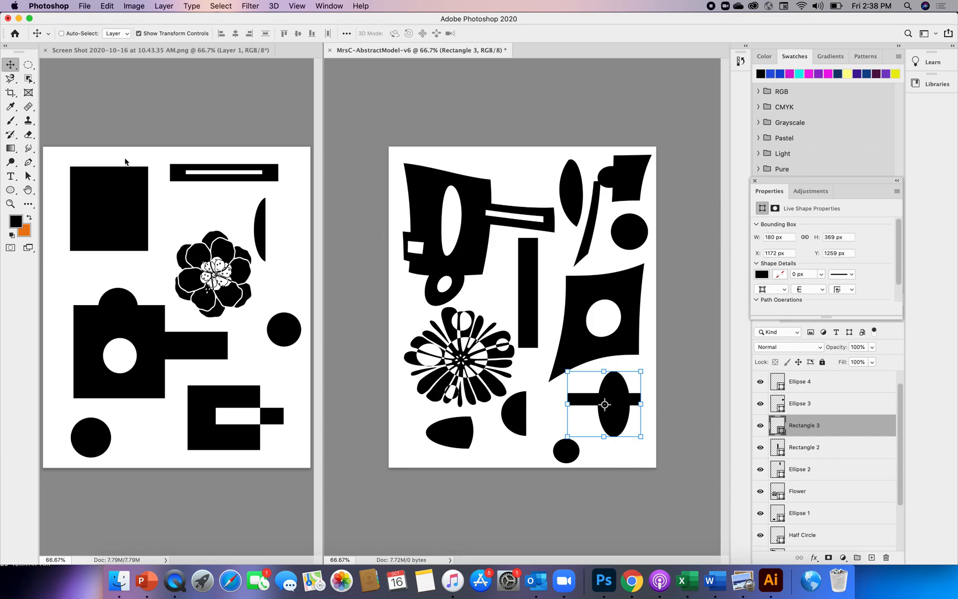
- Save the document on the computer as MrsC-AbstractModel-v6.psd in Photoshop format with layers, in the Girl 3 - Worksheet folder
{"action": "left_click", "coordinate": [86, 7]}
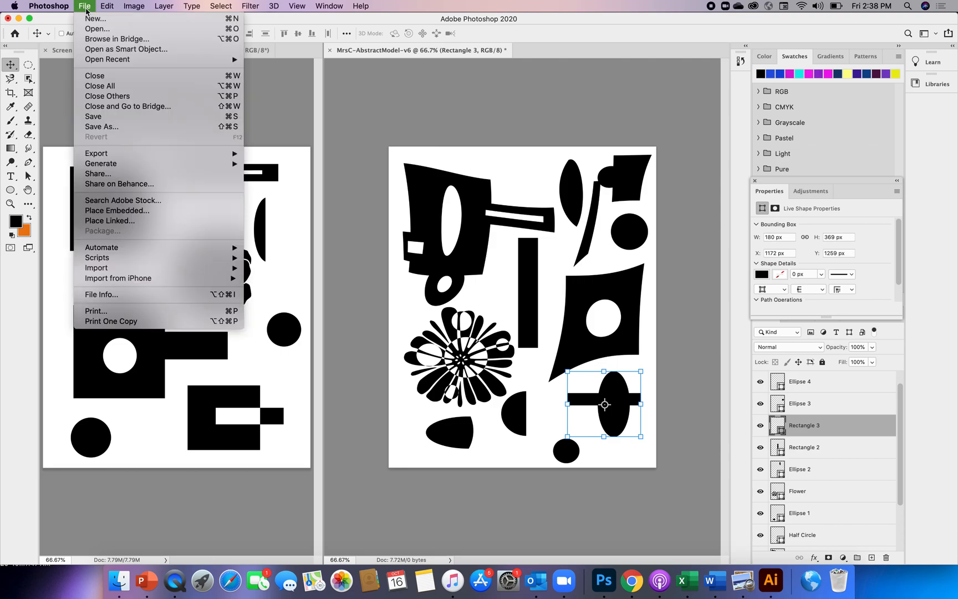
{"action": "left_click", "coordinate": [96, 121]}
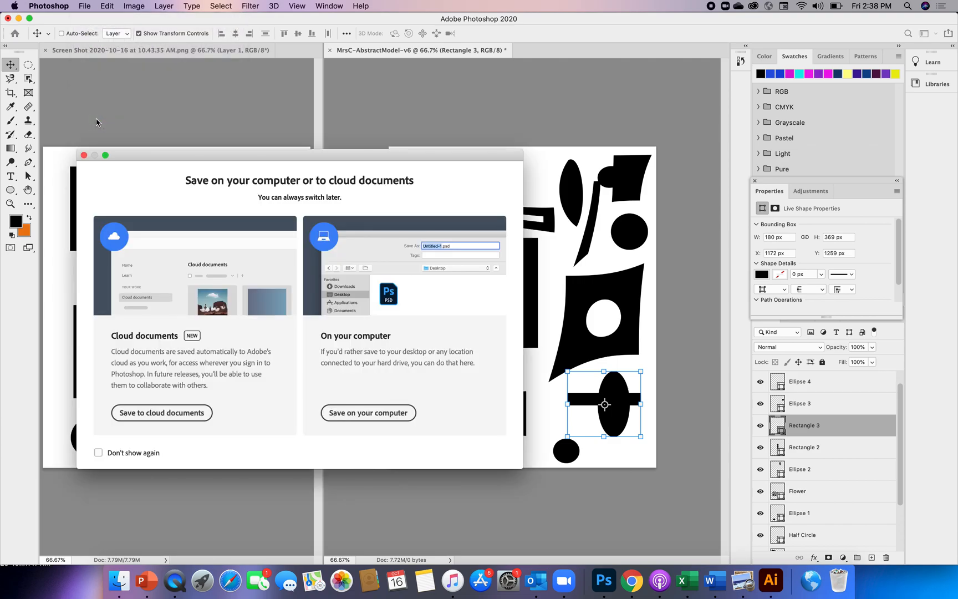
{"action": "left_click", "coordinate": [375, 413]}
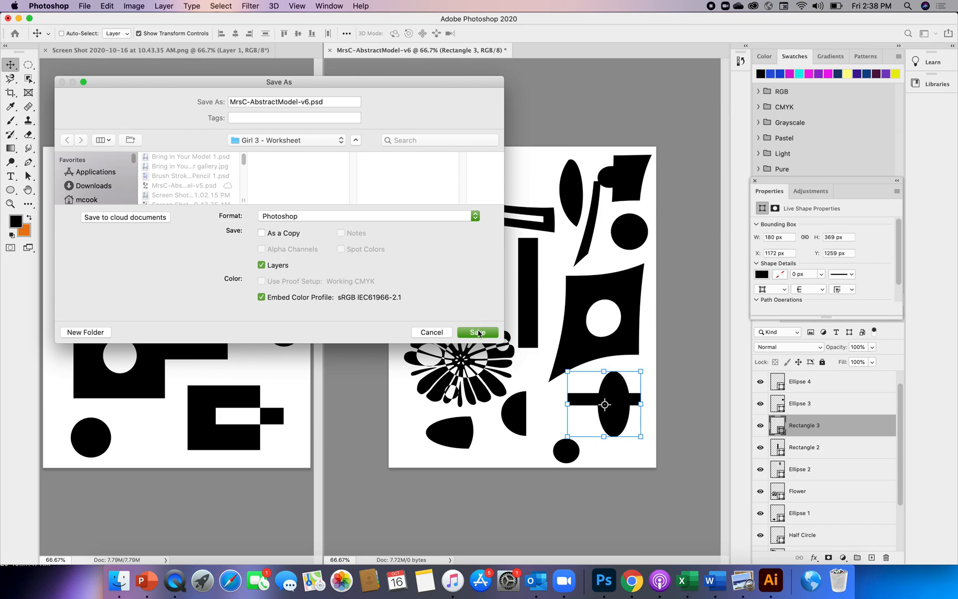
{"action": "left_click", "coordinate": [478, 332]}
{"action": "left_click", "coordinate": [612, 255]}
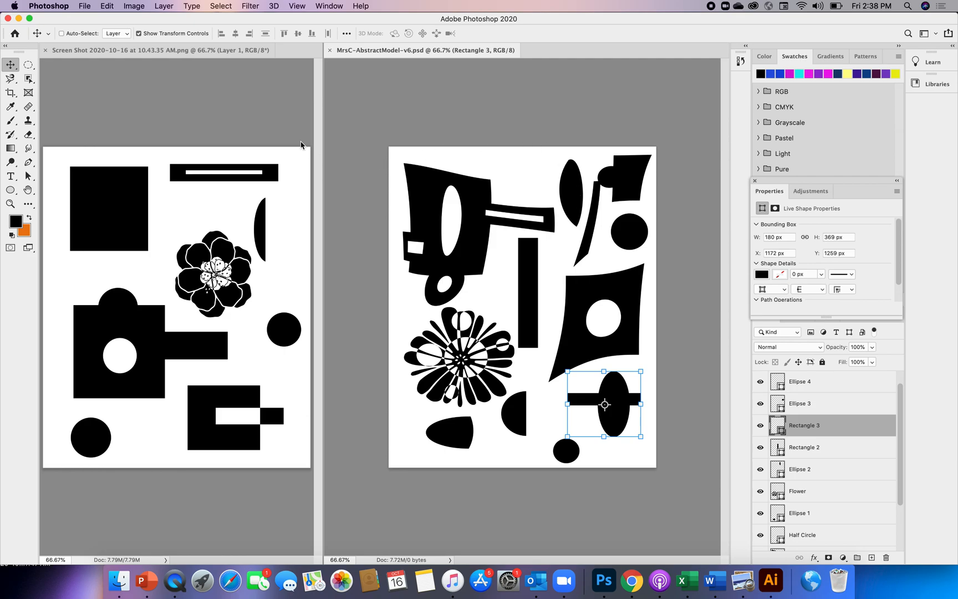
- Close the reference screenshot document, select the Background layer and show the artwork at 100%
{"action": "left_click", "coordinate": [46, 50]}
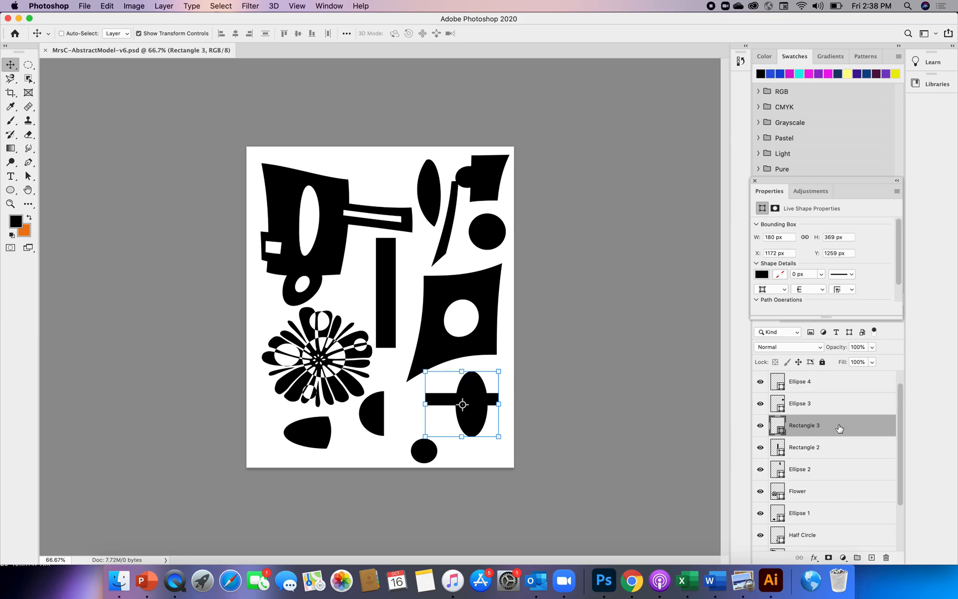
{"action": "left_click_drag", "start_coordinate": [899, 405], "coordinate": [915, 502]}
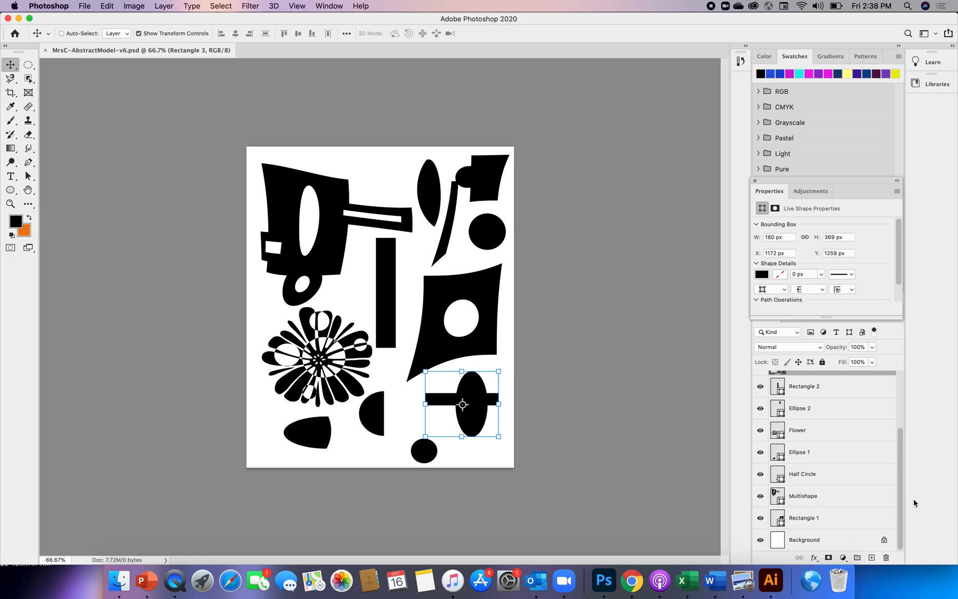
{"action": "left_click", "coordinate": [781, 541]}
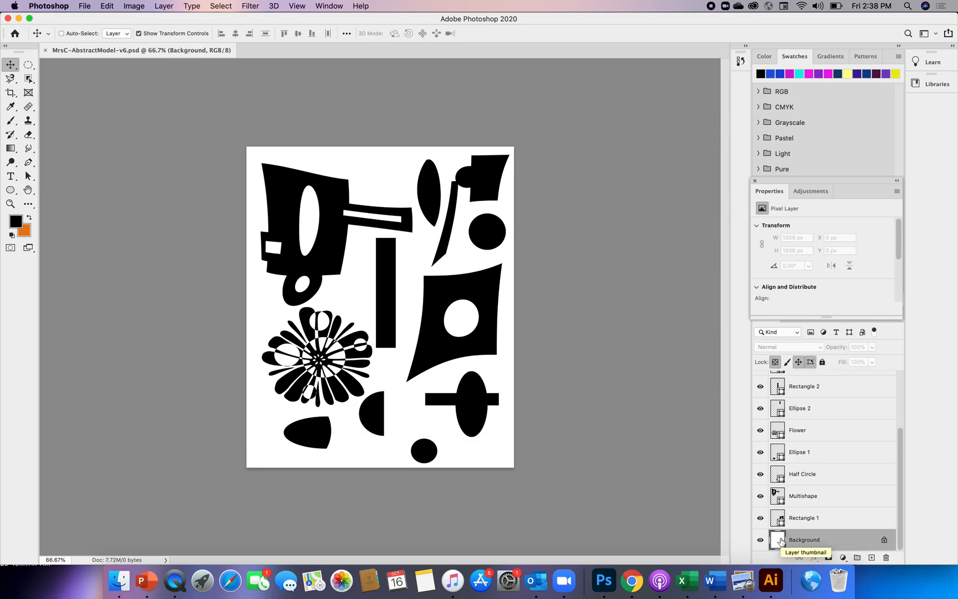
{"action": "key", "text": "super"}
{"action": "key", "text": "super+1"}
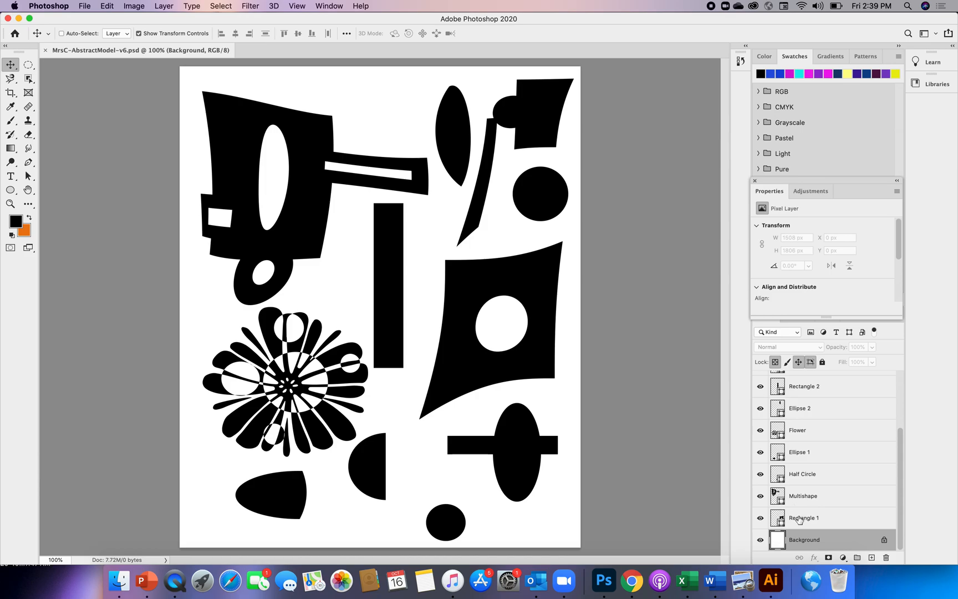
- Rasterize the fill content of the Rectangle 1 layer and apply a blue gradient preset to it
{"action": "left_click", "coordinate": [799, 518]}
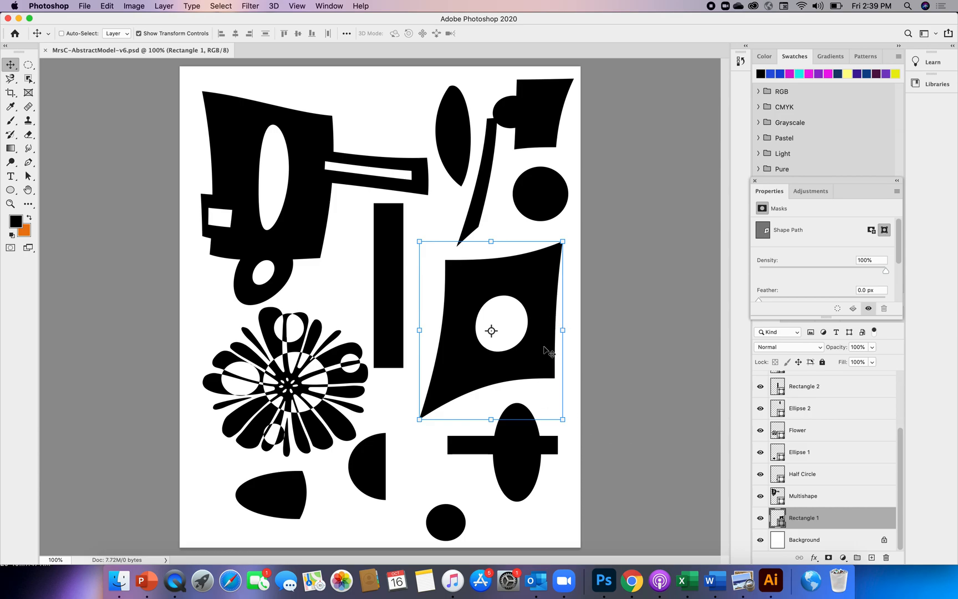
{"action": "left_click", "coordinate": [163, 6]}
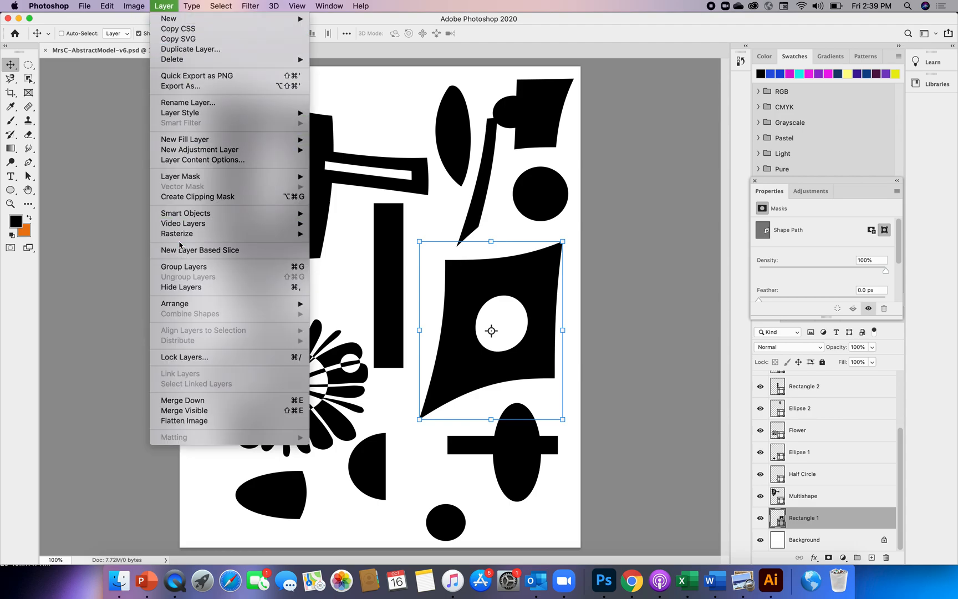
{"action": "mouse_move", "coordinate": [181, 239]}
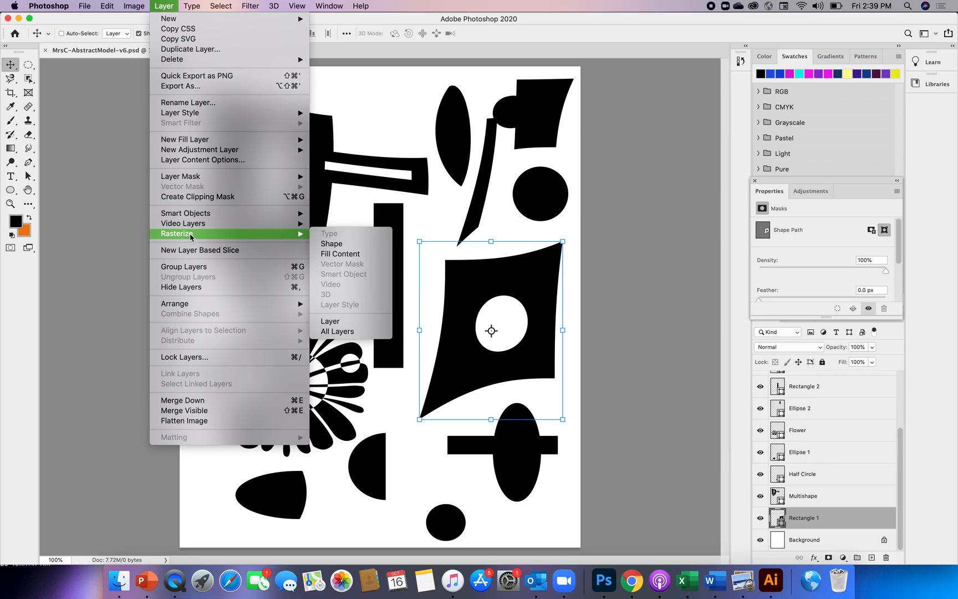
{"action": "left_click", "coordinate": [328, 255]}
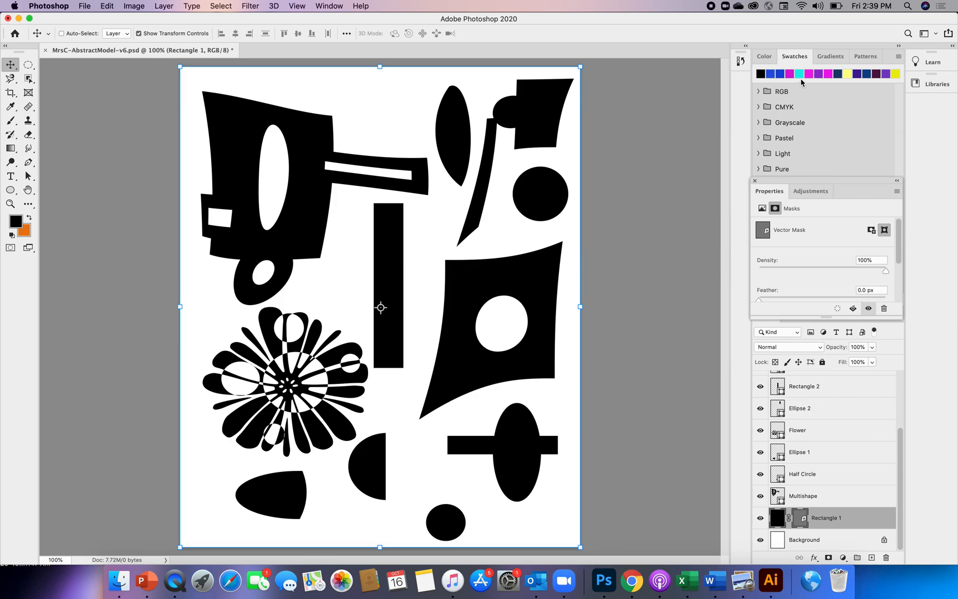
{"action": "left_click", "coordinate": [830, 57]}
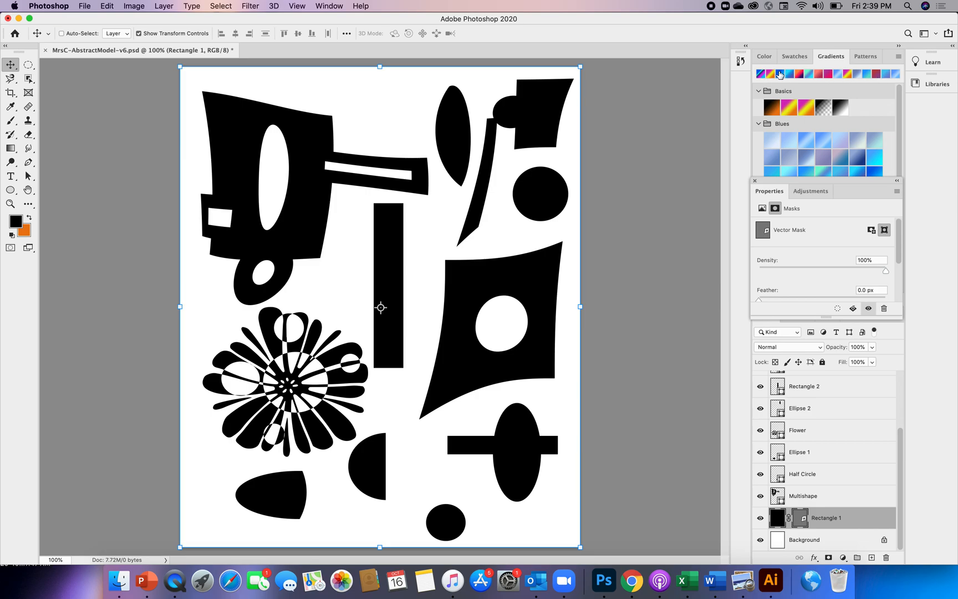
{"action": "left_click", "coordinate": [780, 75]}
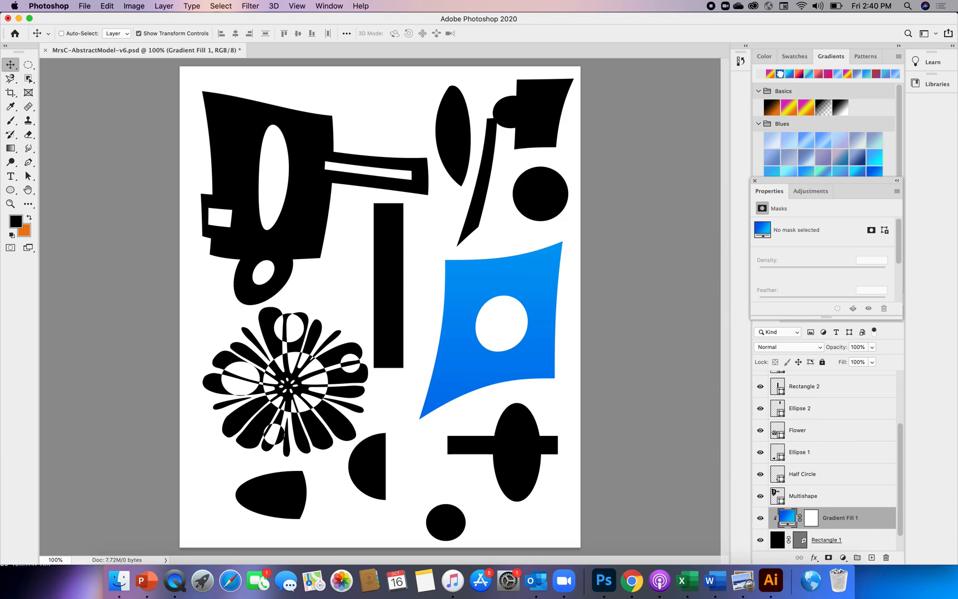
- Move the floating Properties and Adjustments panel group off the gradient presets and close it
{"action": "left_click_drag", "start_coordinate": [782, 181], "coordinate": [646, 114]}
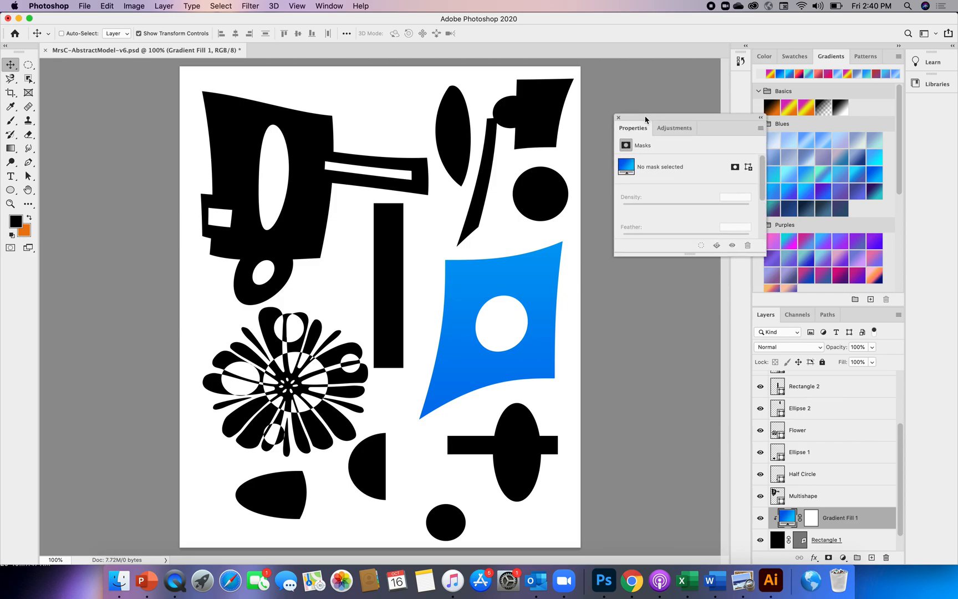
{"action": "left_click", "coordinate": [761, 118]}
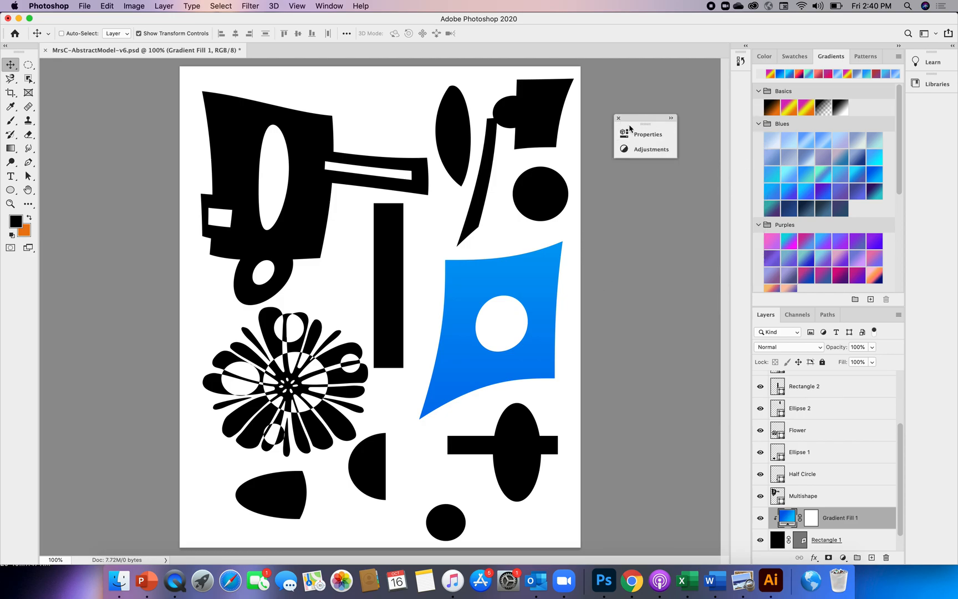
{"action": "left_click", "coordinate": [641, 136]}
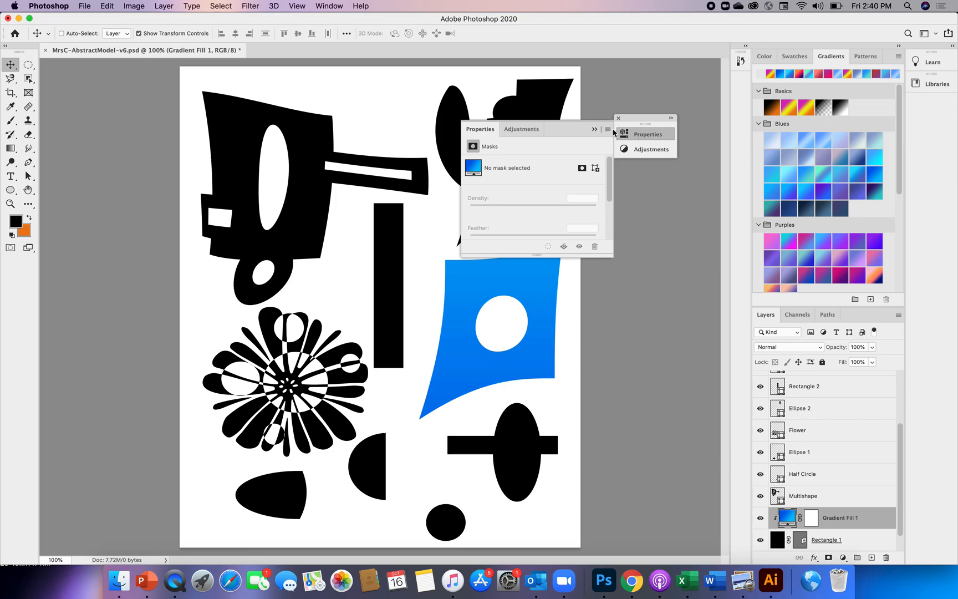
{"action": "left_click", "coordinate": [619, 118]}
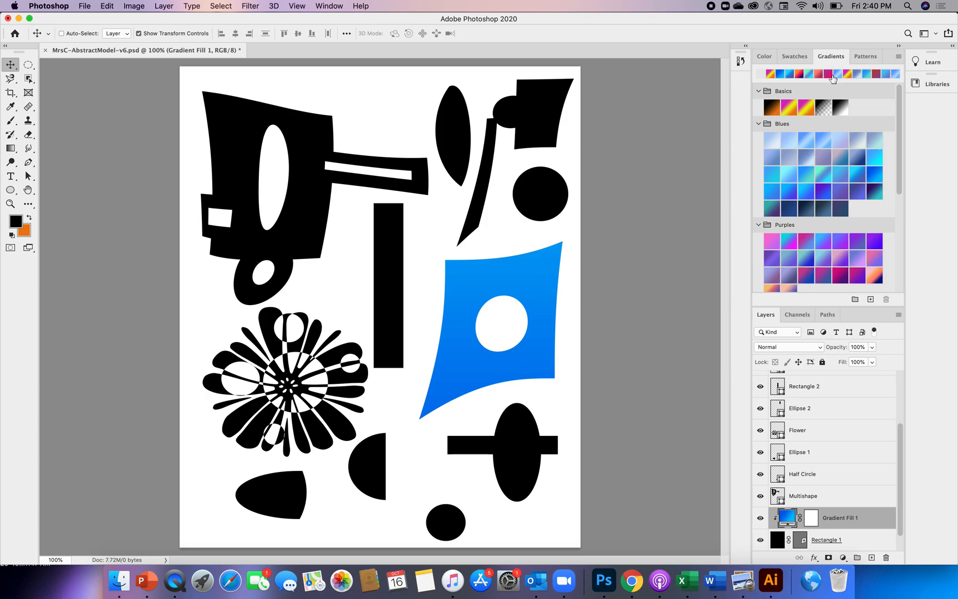
- Recolor the gradient fill on the Rectangle 1 shape with the recently used magenta, yellow and orange gradient
{"action": "left_click", "coordinate": [848, 73]}
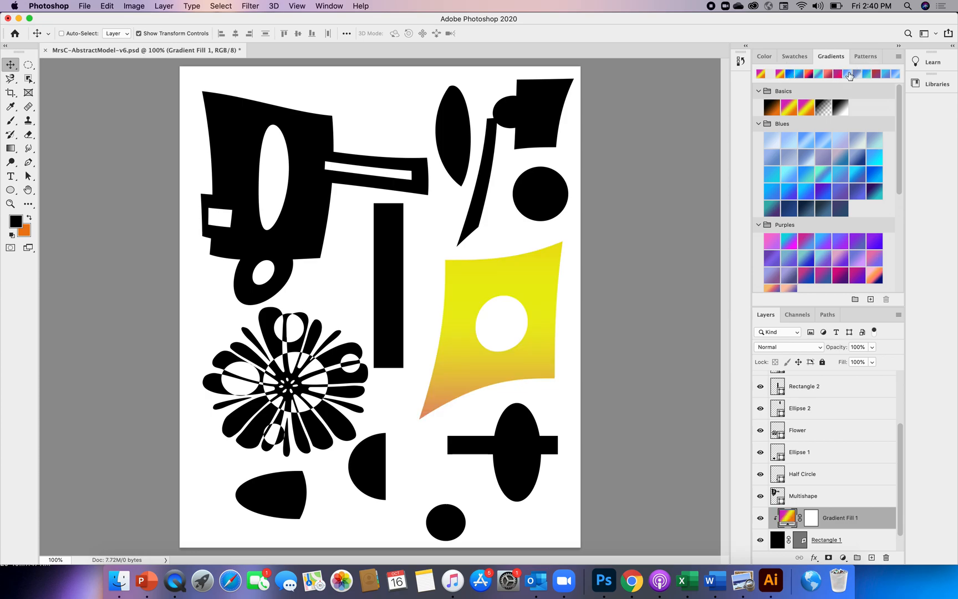
{"action": "left_click", "coordinate": [899, 58]}
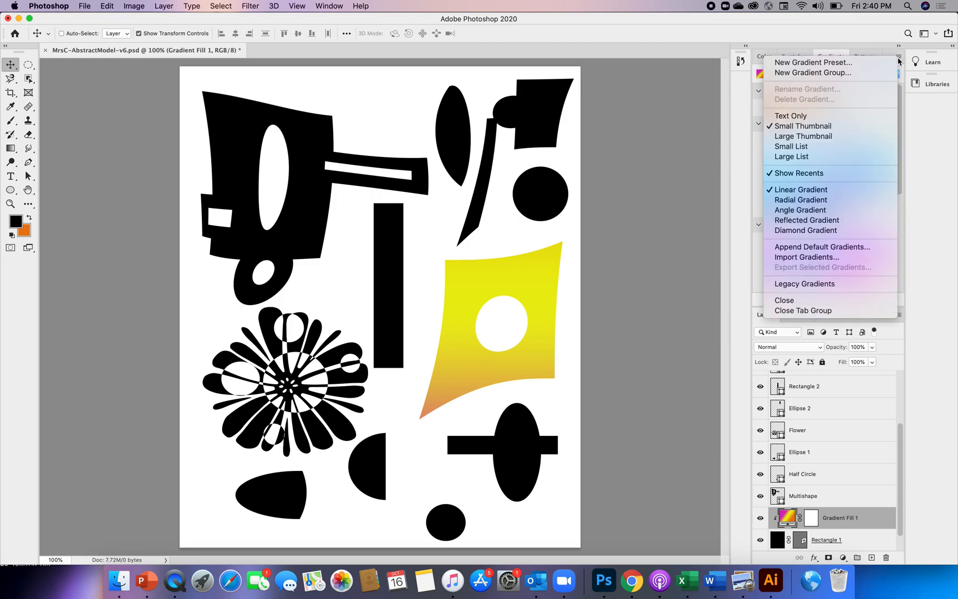
{"action": "left_click", "coordinate": [899, 58]}
{"action": "left_click", "coordinate": [899, 58]}
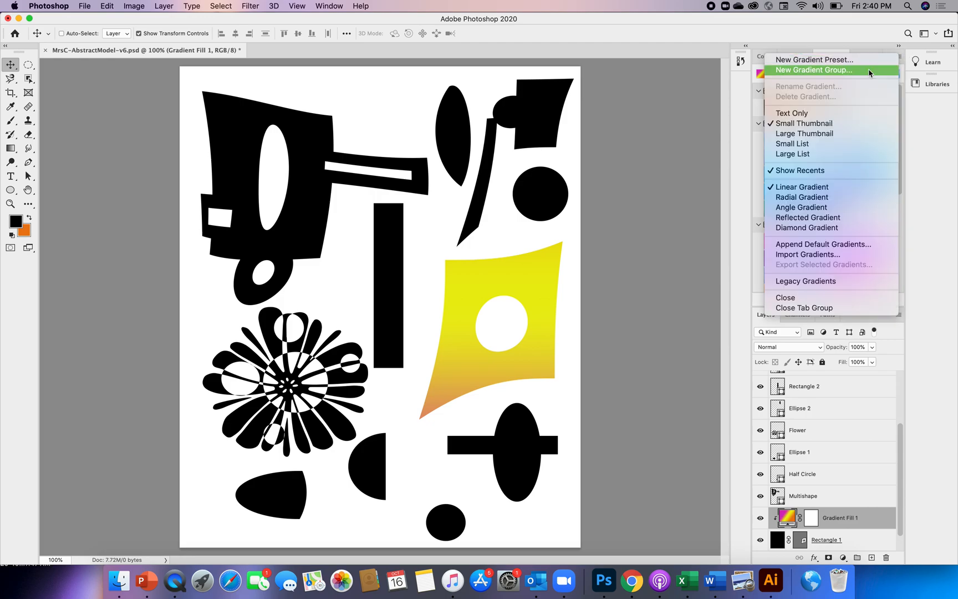
{"action": "left_click", "coordinate": [858, 69]}
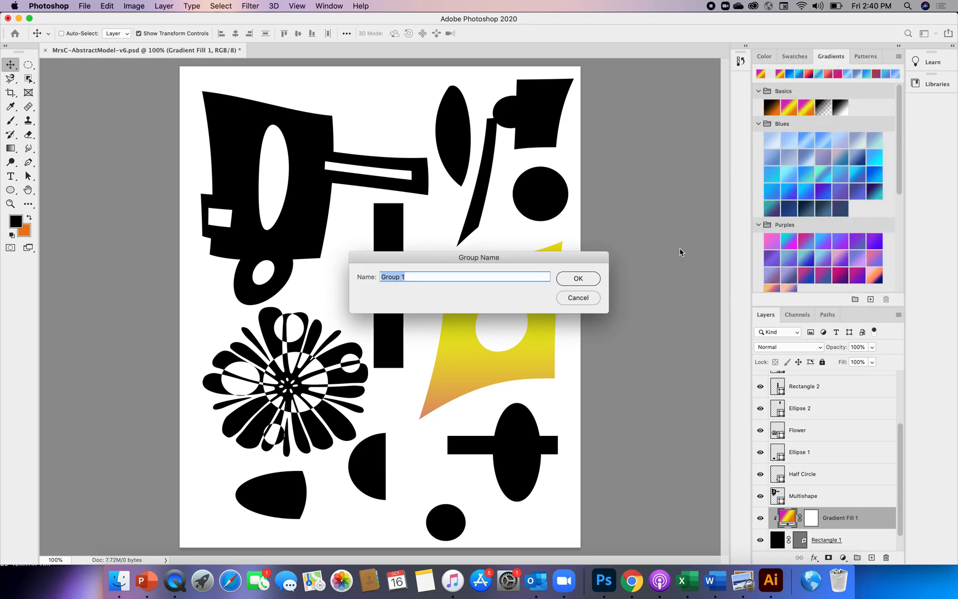
{"action": "left_click", "coordinate": [576, 302]}
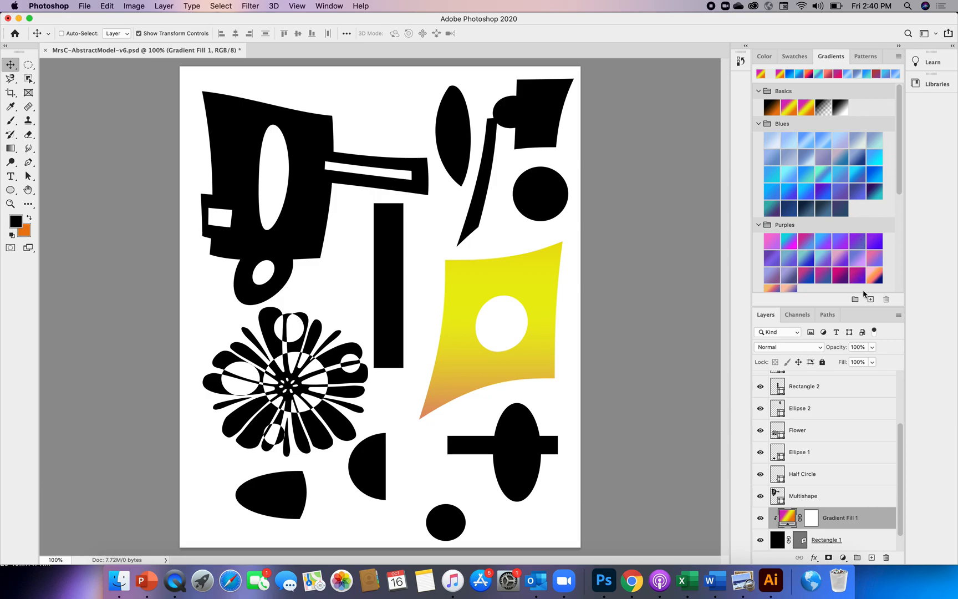
- Apply the magenta, yellow and orange preset from the Basics group to the Gradient Fill 1 layer
{"action": "left_click_drag", "start_coordinate": [901, 184], "coordinate": [903, 99]}
{"action": "left_click", "coordinate": [788, 107]}
{"action": "left_click", "coordinate": [829, 57]}
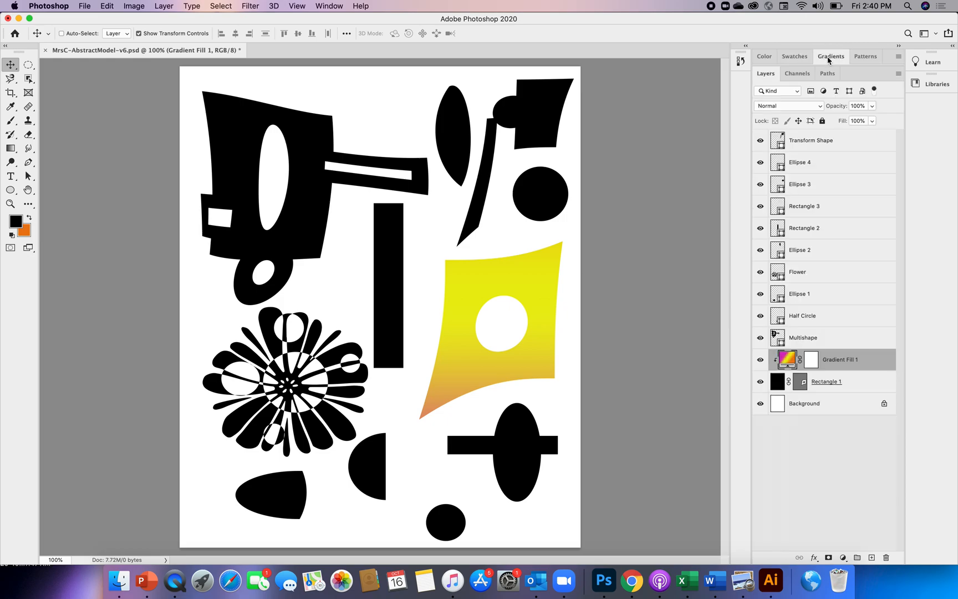
{"action": "left_click", "coordinate": [829, 57]}
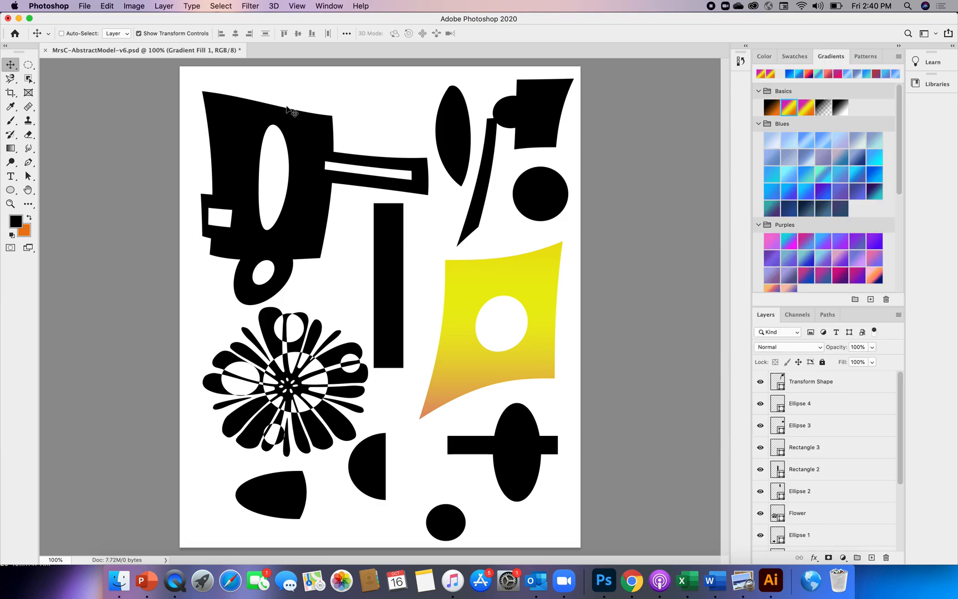
- Hide the Gradients panel and show it again
{"action": "left_click", "coordinate": [334, 7]}
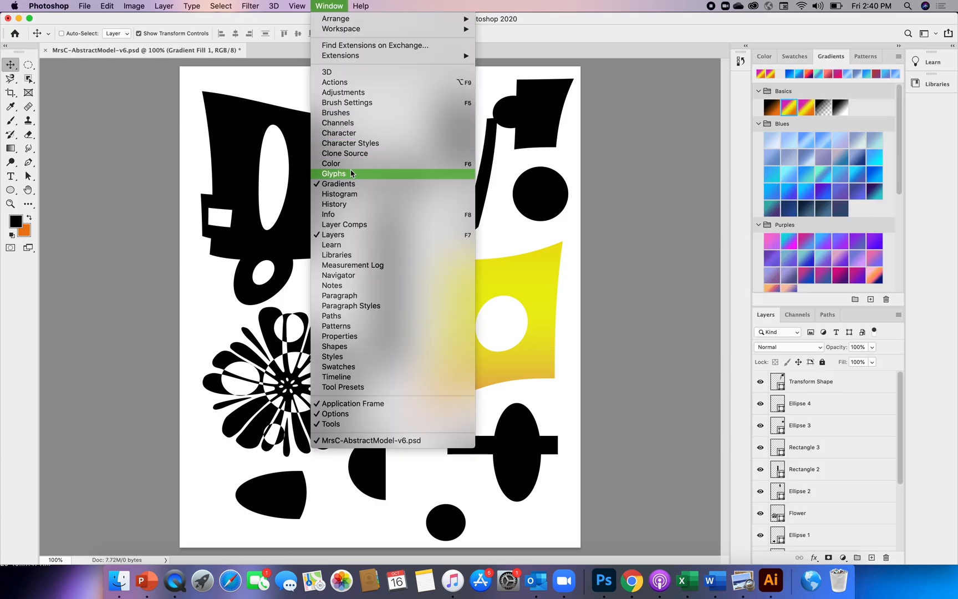
{"action": "left_click", "coordinate": [348, 187]}
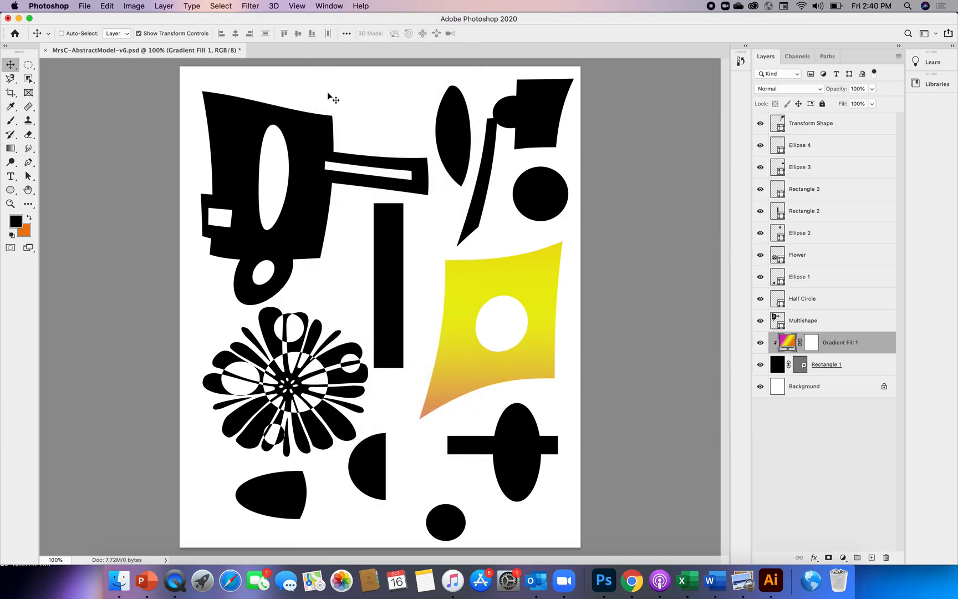
{"action": "left_click", "coordinate": [331, 6]}
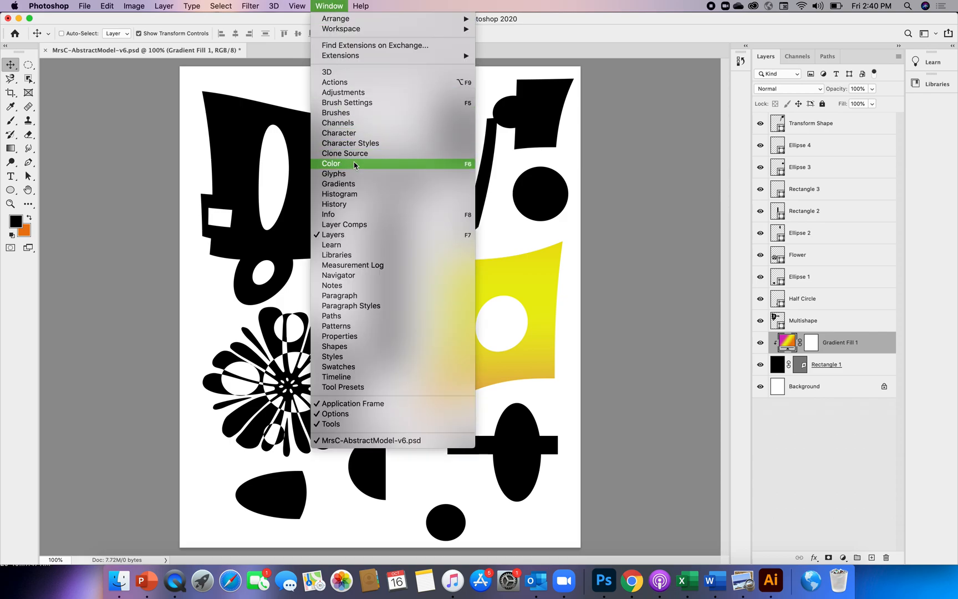
{"action": "left_click", "coordinate": [352, 187]}
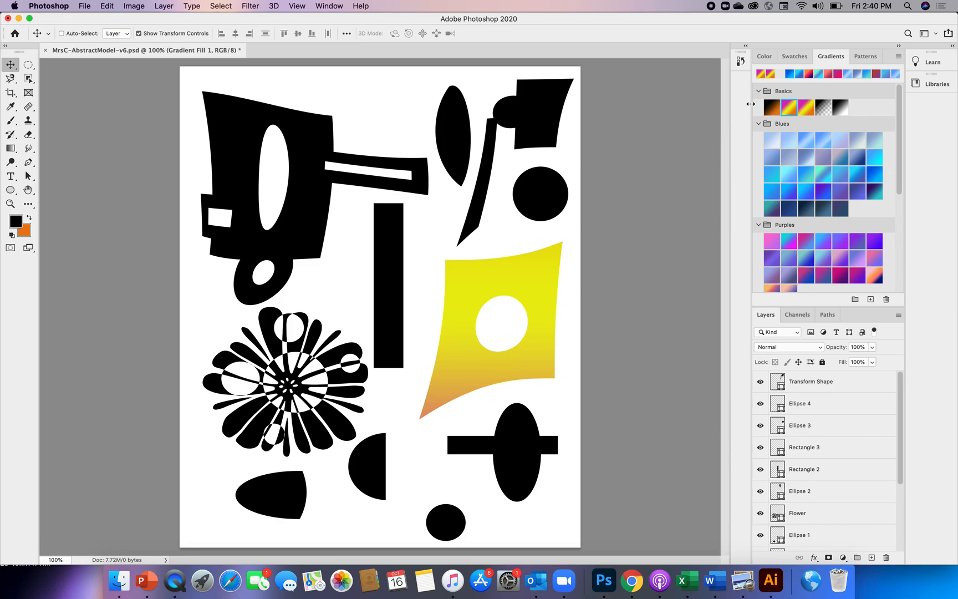
- Widen the panel column to show more gradient presets per row, then collapse and expand the Gradients panel
{"action": "left_click_drag", "start_coordinate": [751, 104], "coordinate": [628, 123]}
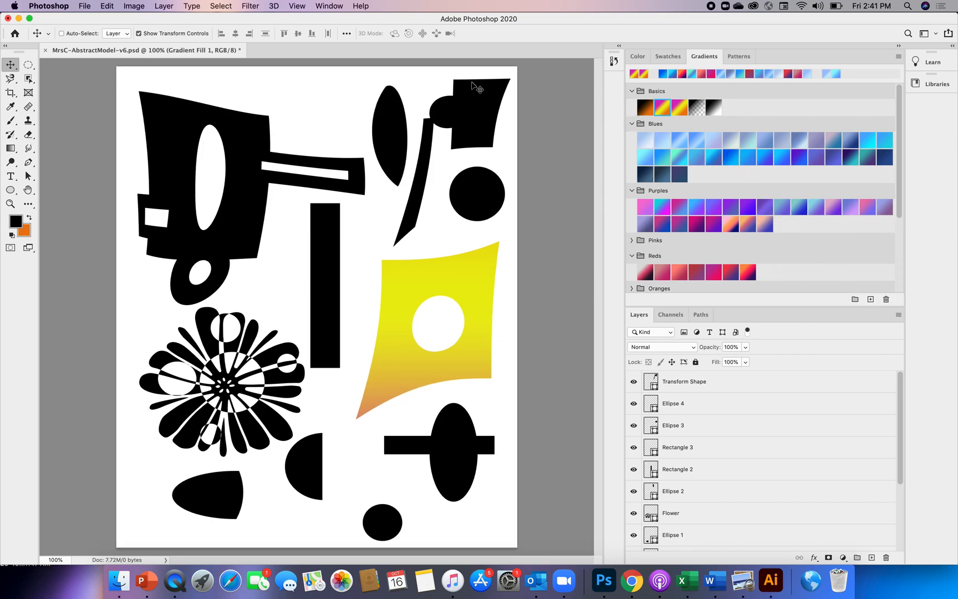
{"action": "left_click", "coordinate": [327, 7]}
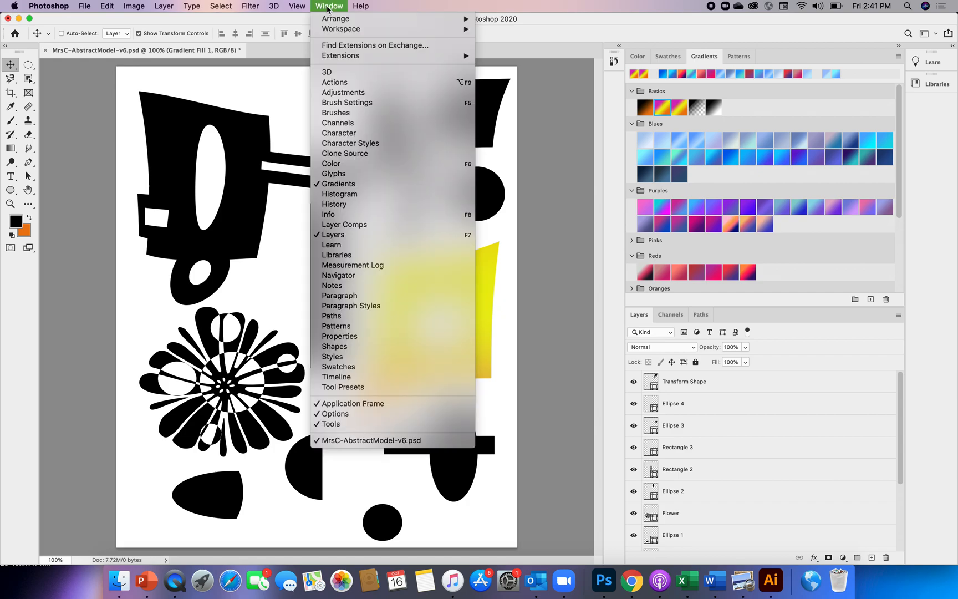
{"action": "left_click", "coordinate": [790, 101]}
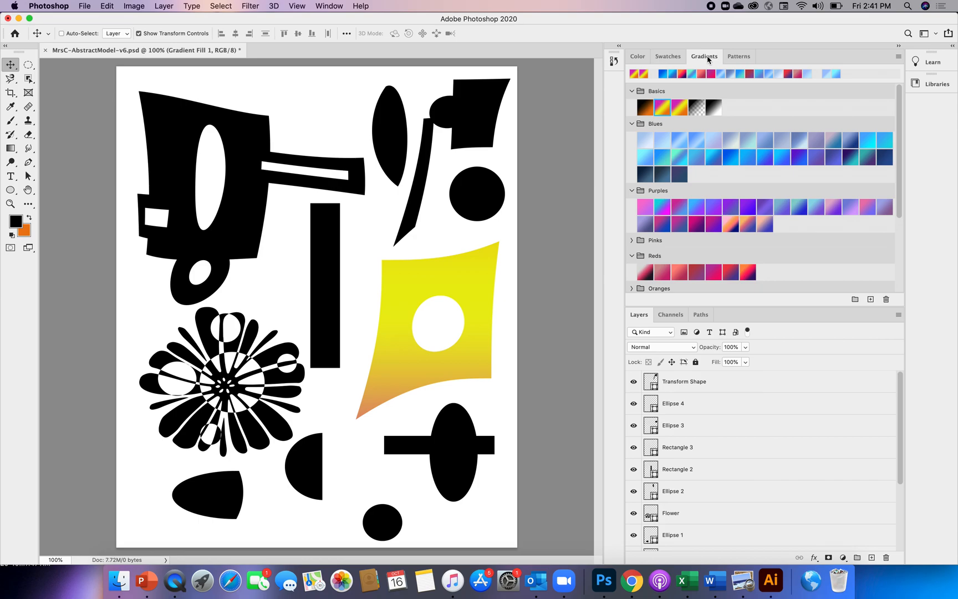
{"action": "left_click", "coordinate": [708, 58]}
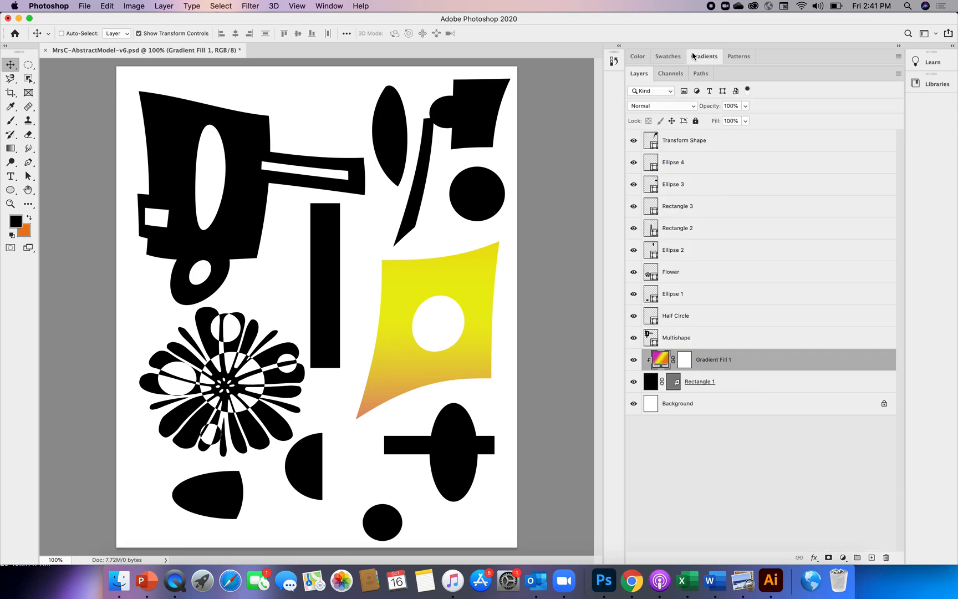
{"action": "left_click", "coordinate": [700, 58]}
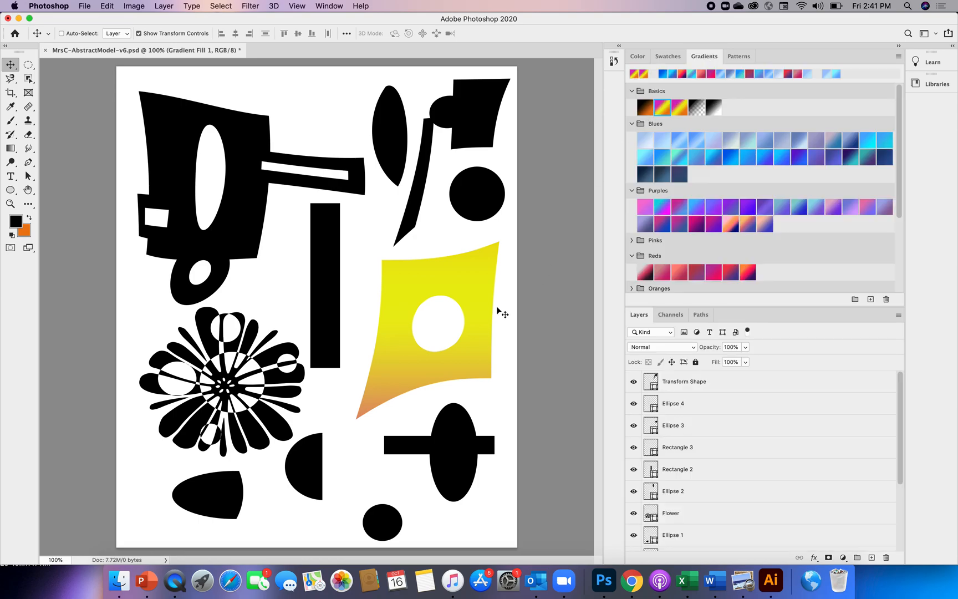
- Check the gradient, style, angle and scale settings of the Gradient Fill 1 layer without changing them
{"action": "left_click_drag", "start_coordinate": [901, 392], "coordinate": [904, 457]}
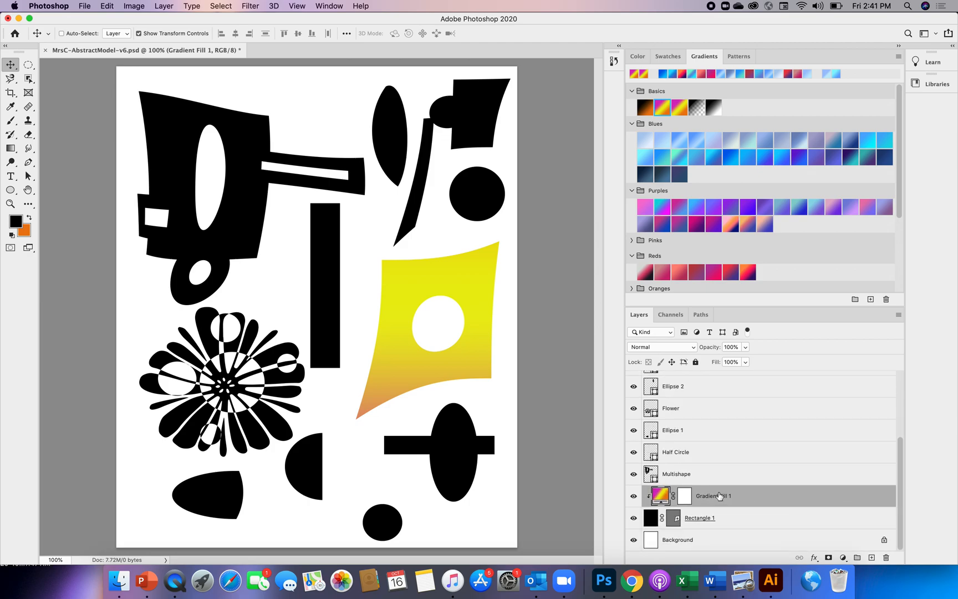
{"action": "double_click", "coordinate": [662, 496]}
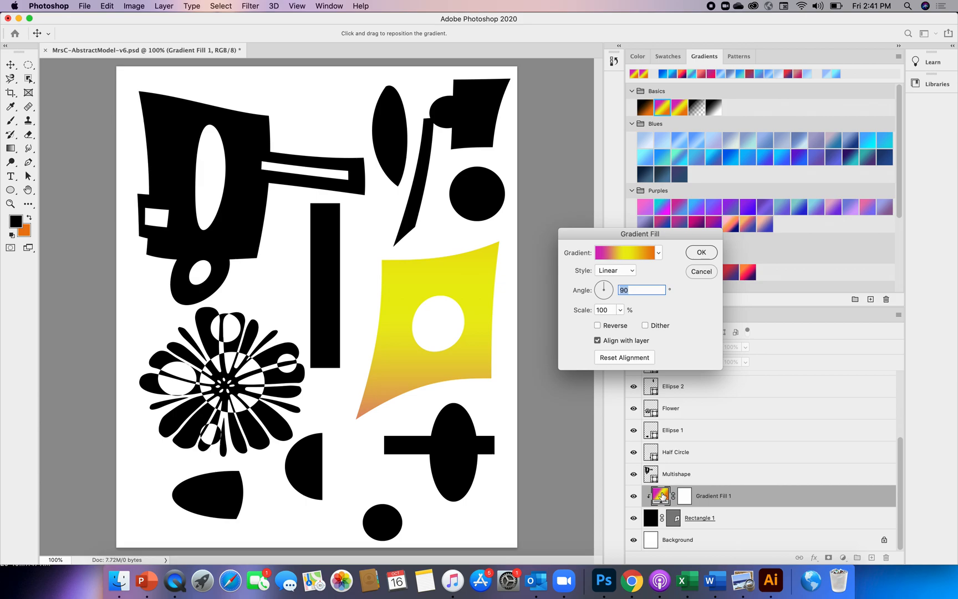
{"action": "left_click", "coordinate": [702, 273]}
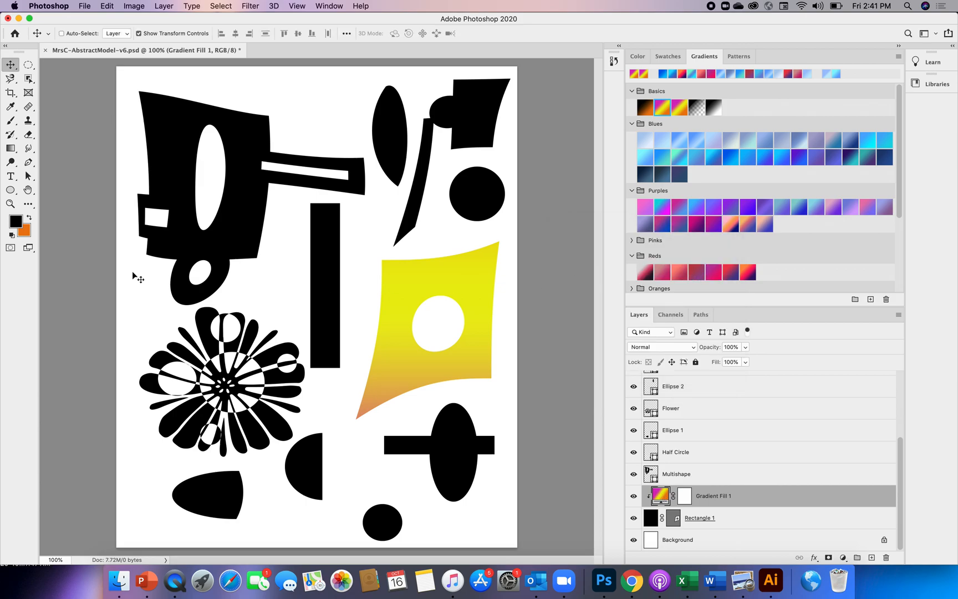
- With the Gradient tool active, return the artwork to the Rasterize Fill Content history state and narrow the panel column
{"action": "left_click", "coordinate": [10, 149]}
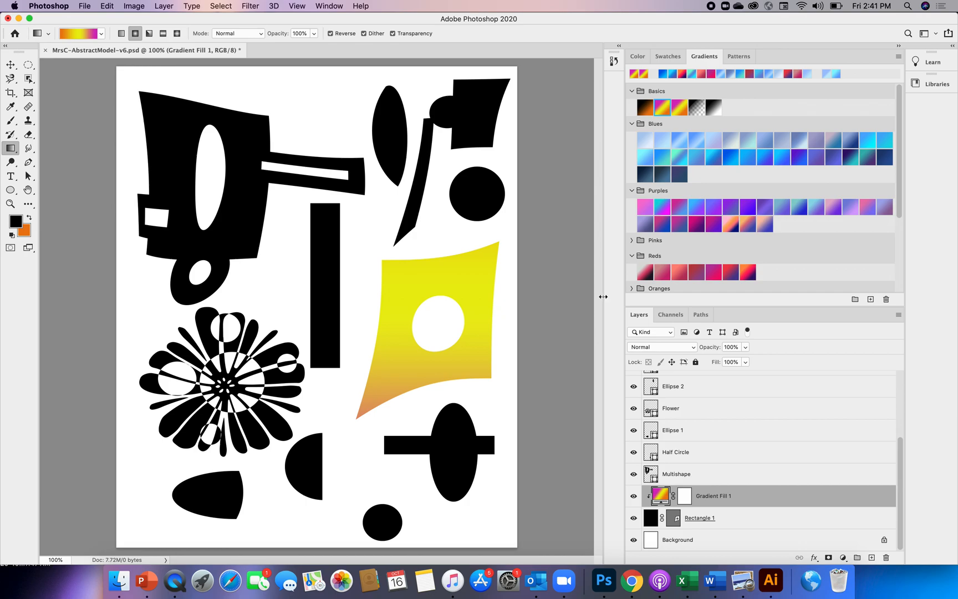
{"action": "left_click", "coordinate": [614, 61]}
{"action": "left_click_drag", "start_coordinate": [599, 106], "coordinate": [596, 100]}
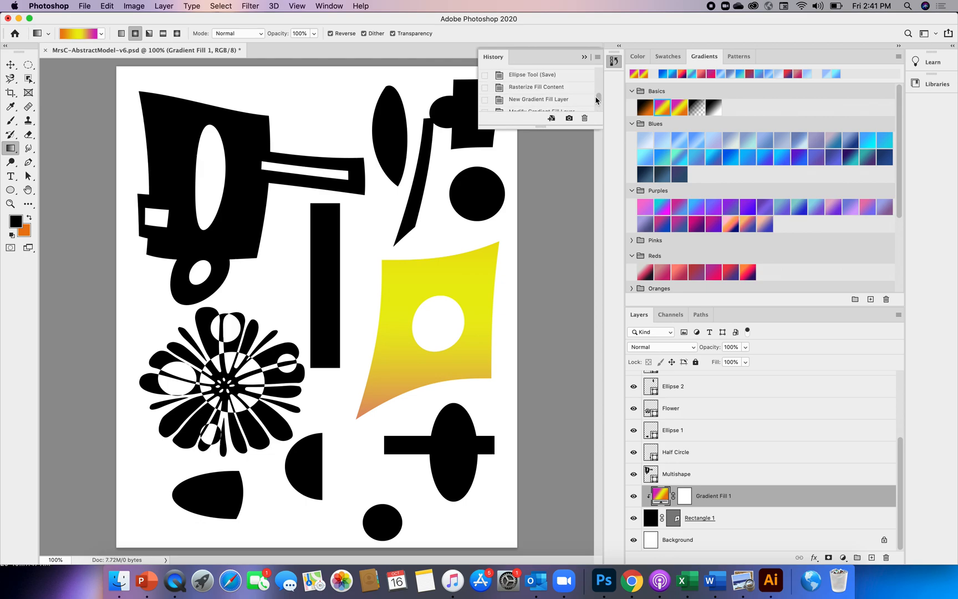
{"action": "left_click", "coordinate": [536, 89]}
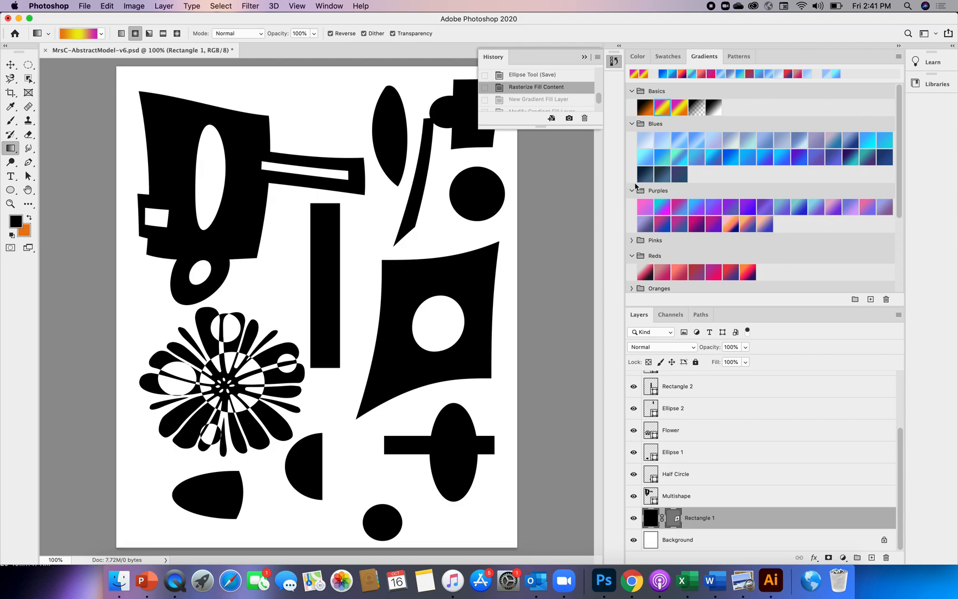
{"action": "left_click_drag", "start_coordinate": [625, 177], "coordinate": [794, 175]}
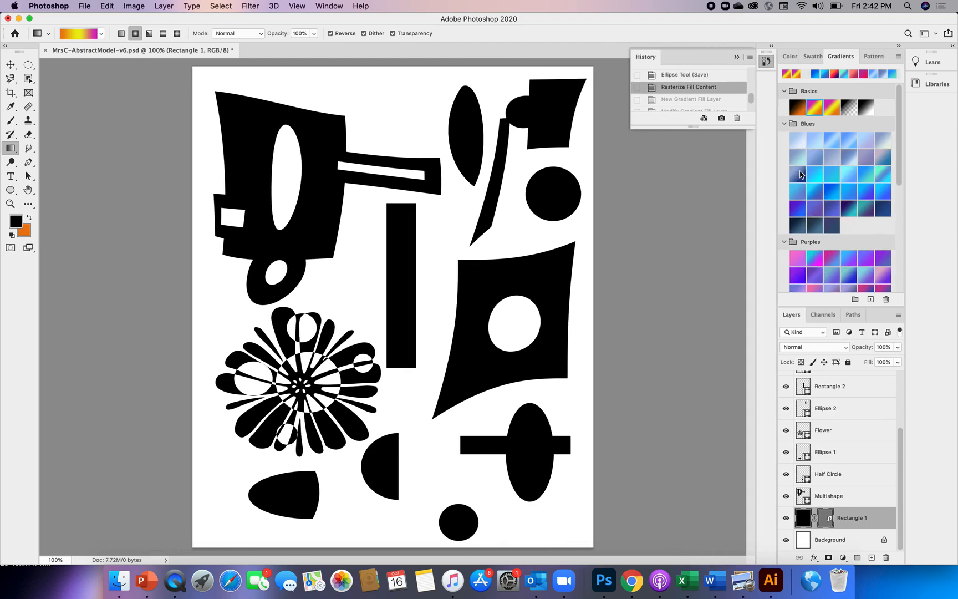
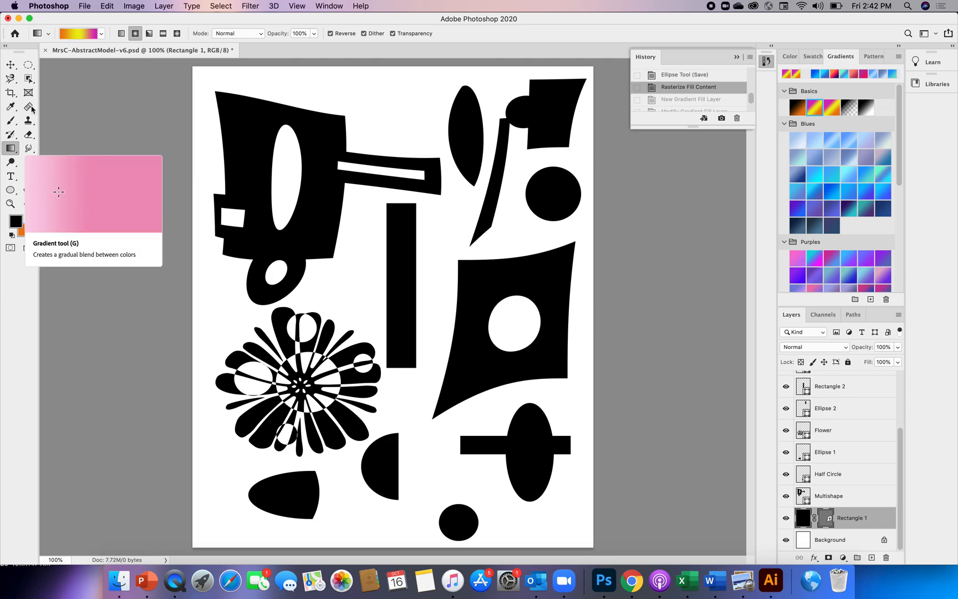
- Edit the Gradient tool's gradient and set its magenta color stop to dark purple, 632159
{"action": "left_click", "coordinate": [79, 34]}
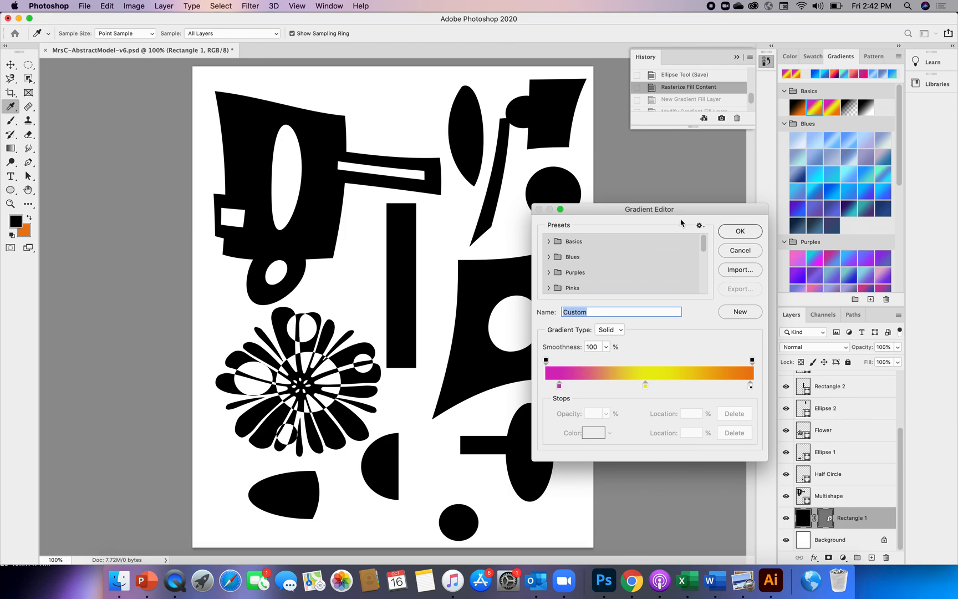
{"action": "left_click_drag", "start_coordinate": [682, 213], "coordinate": [203, 74]}
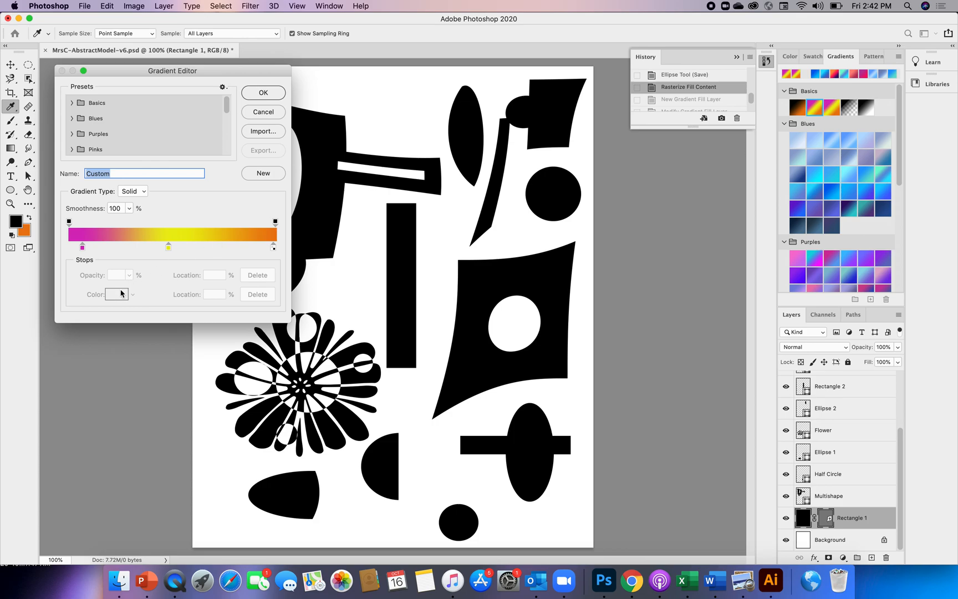
{"action": "left_click", "coordinate": [82, 247]}
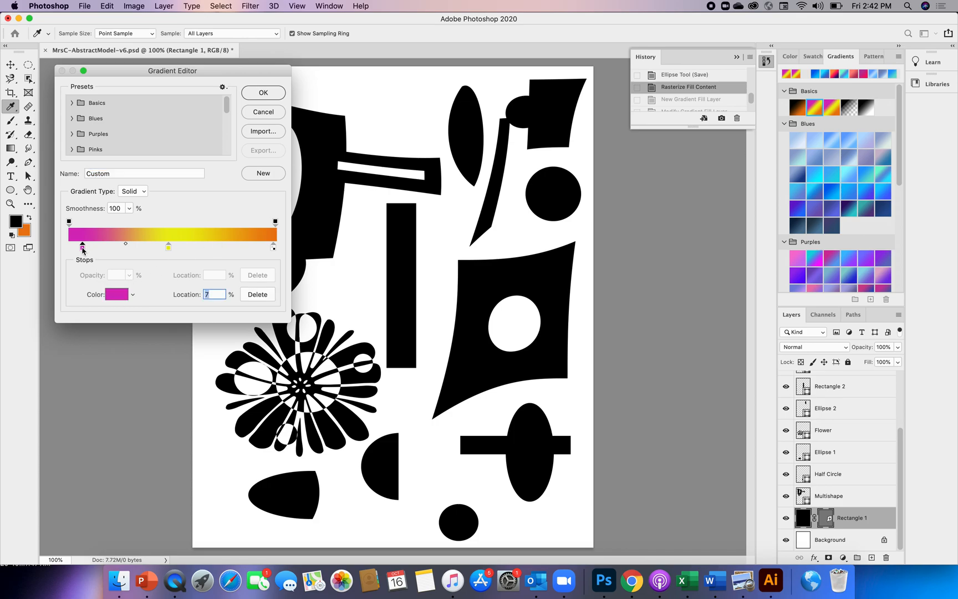
{"action": "left_click", "coordinate": [113, 295]}
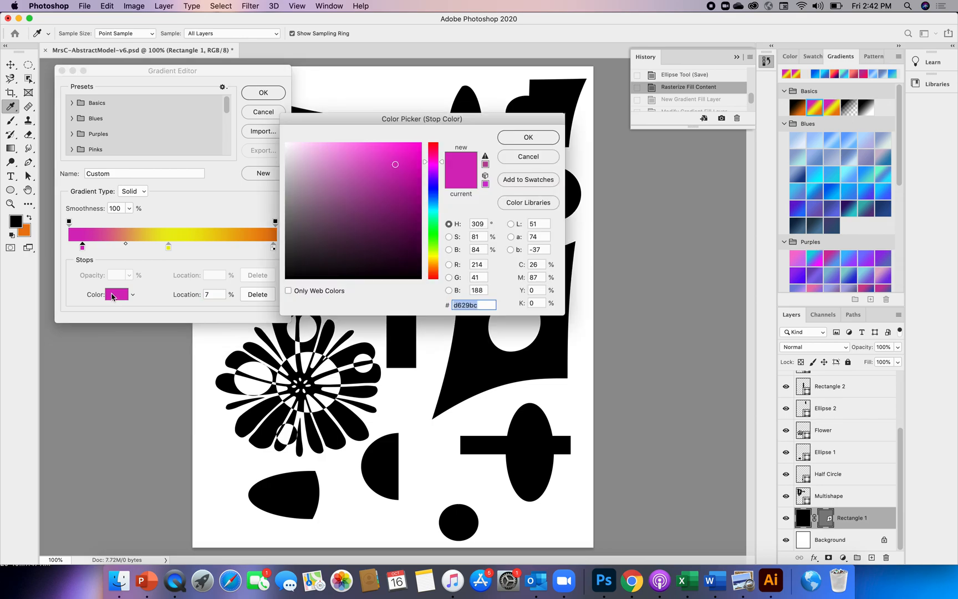
{"action": "left_click", "coordinate": [372, 241]}
{"action": "left_click_drag", "start_coordinate": [372, 241], "coordinate": [375, 225]}
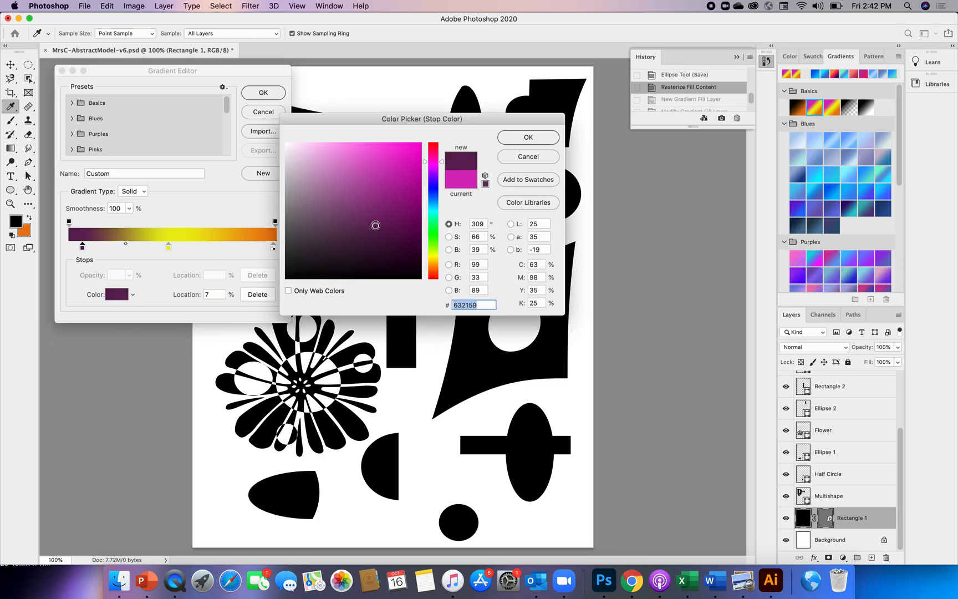
{"action": "left_click", "coordinate": [528, 137]}
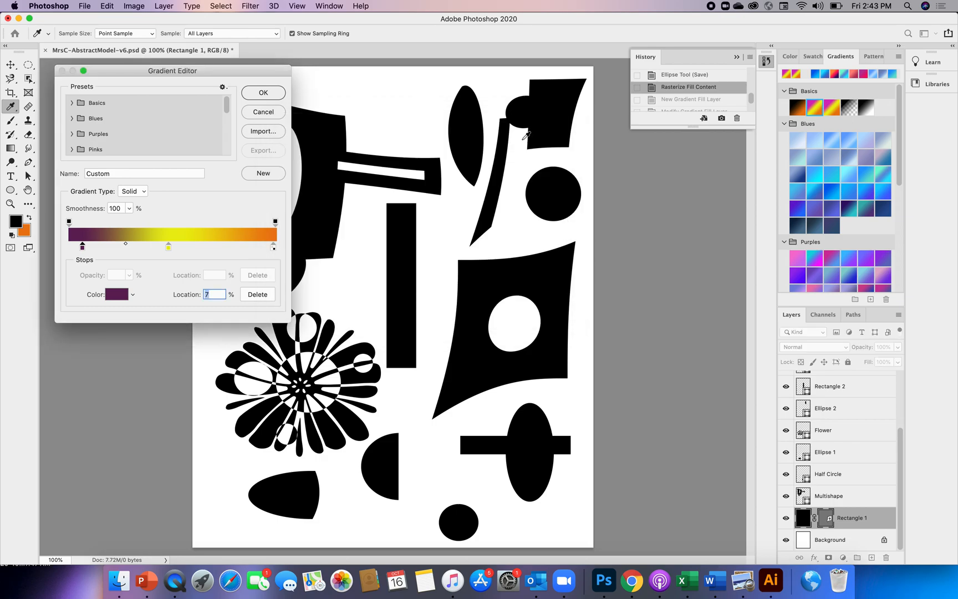
- Recolor the gradient's yellow stop to bright purple, be15ee, and move it to the 39% location
{"action": "left_click", "coordinate": [169, 250]}
{"action": "left_click", "coordinate": [117, 298]}
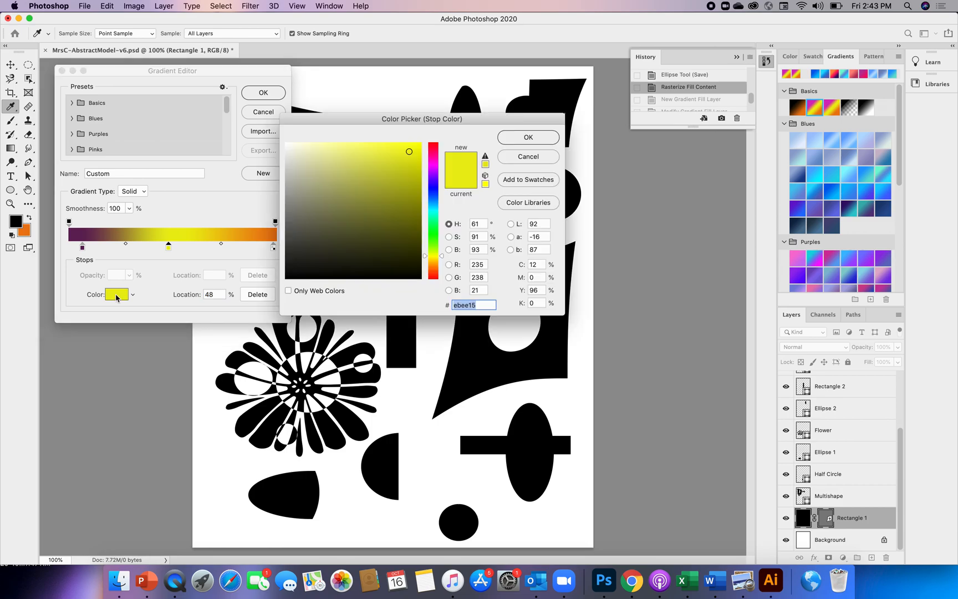
{"action": "left_click", "coordinate": [434, 173]}
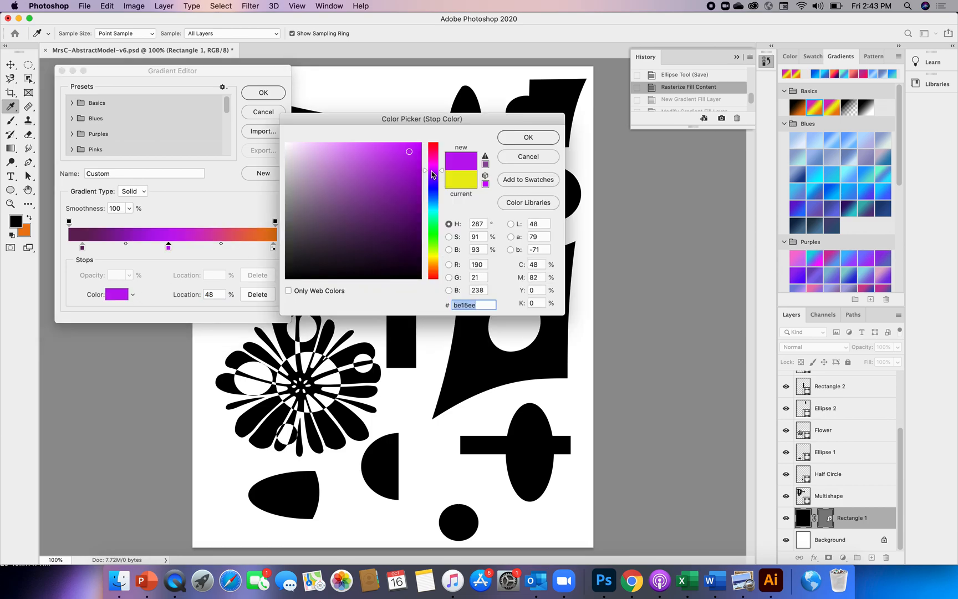
{"action": "left_click", "coordinate": [516, 139]}
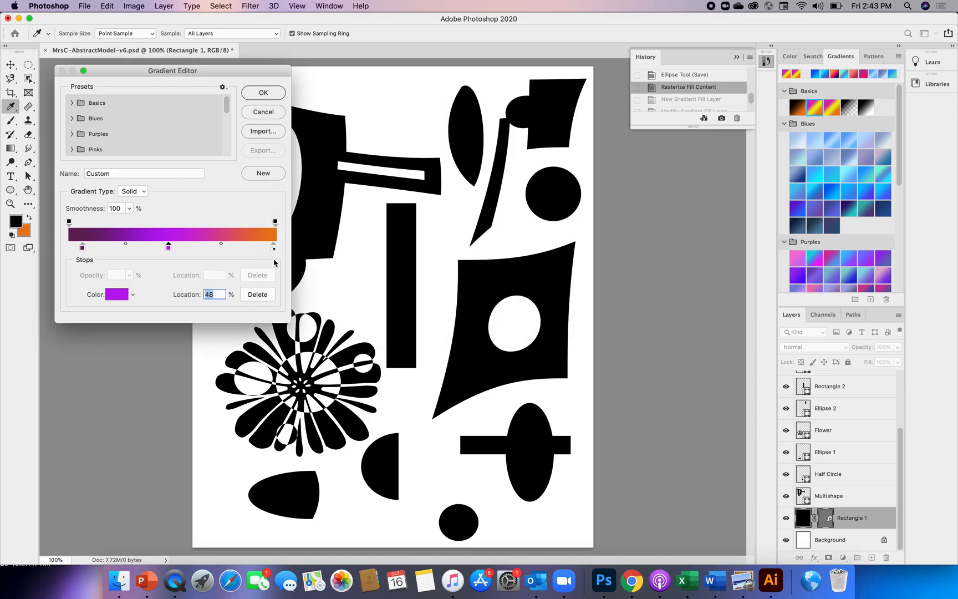
{"action": "left_click_drag", "start_coordinate": [168, 249], "coordinate": [149, 250]}
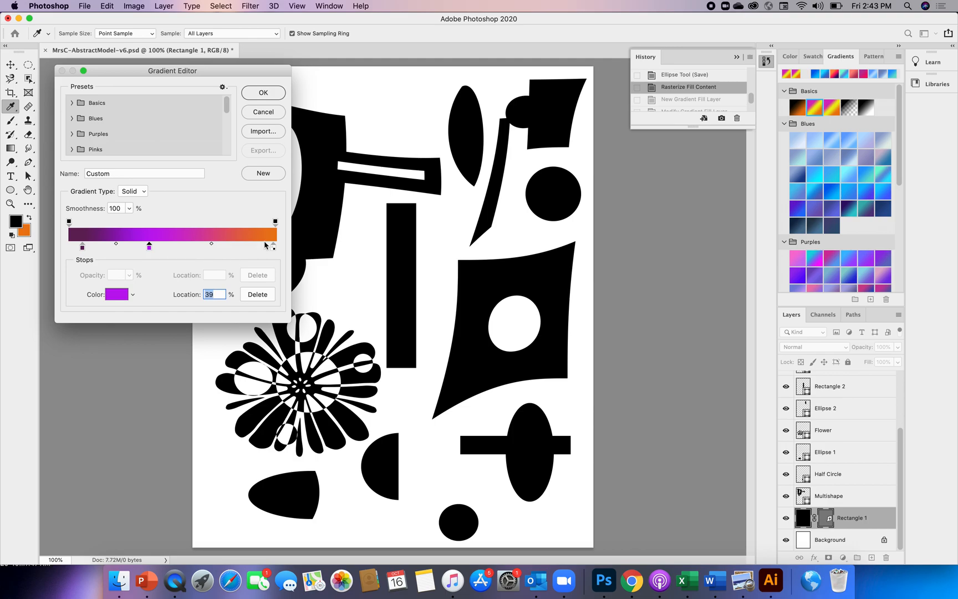
- Move the orange stop to 70% and add a turquoise stop, 11ebe3, at 93%
{"action": "left_click_drag", "start_coordinate": [274, 248], "coordinate": [214, 247]}
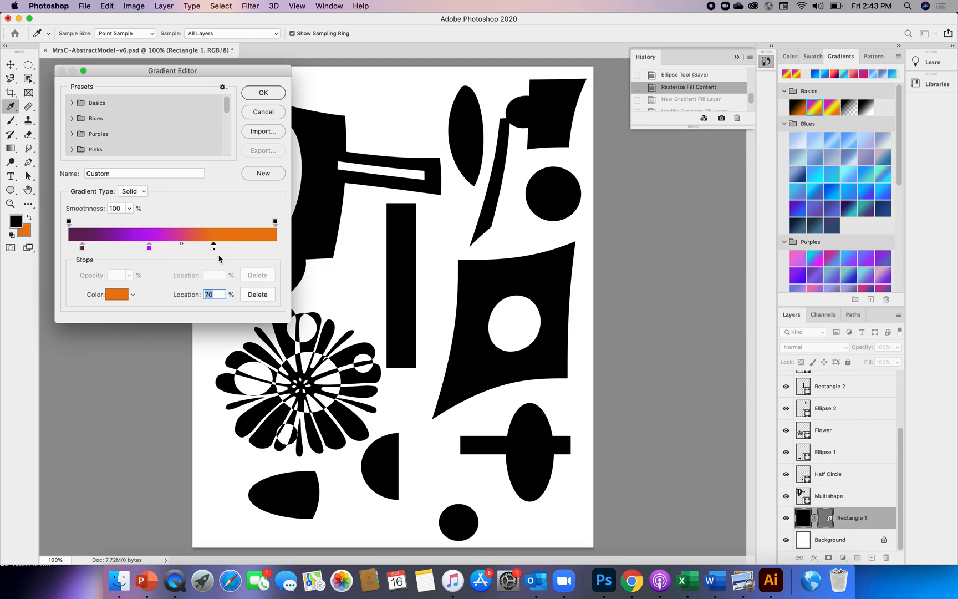
{"action": "left_click", "coordinate": [263, 247]}
{"action": "left_click", "coordinate": [117, 294]}
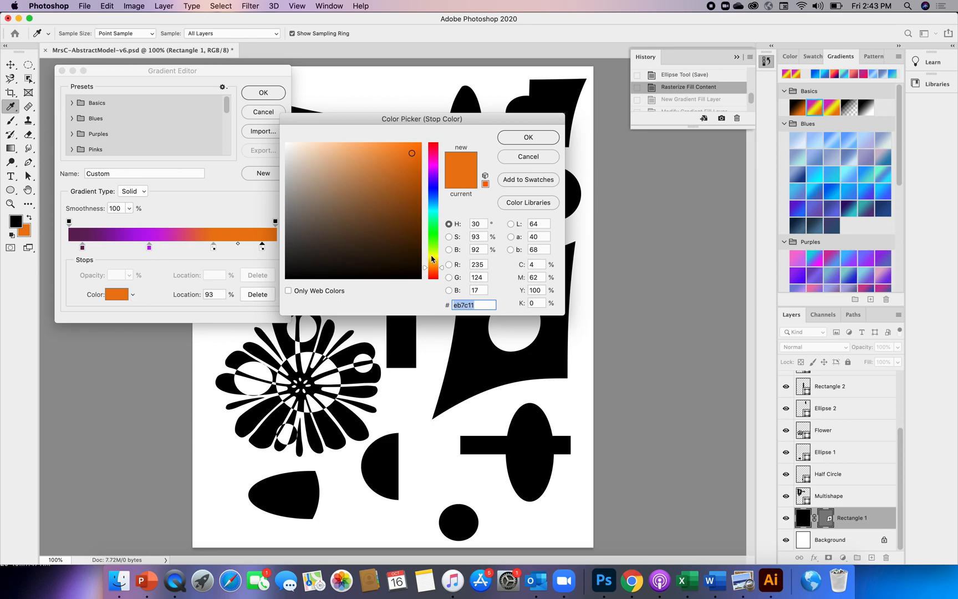
{"action": "left_click", "coordinate": [433, 212]}
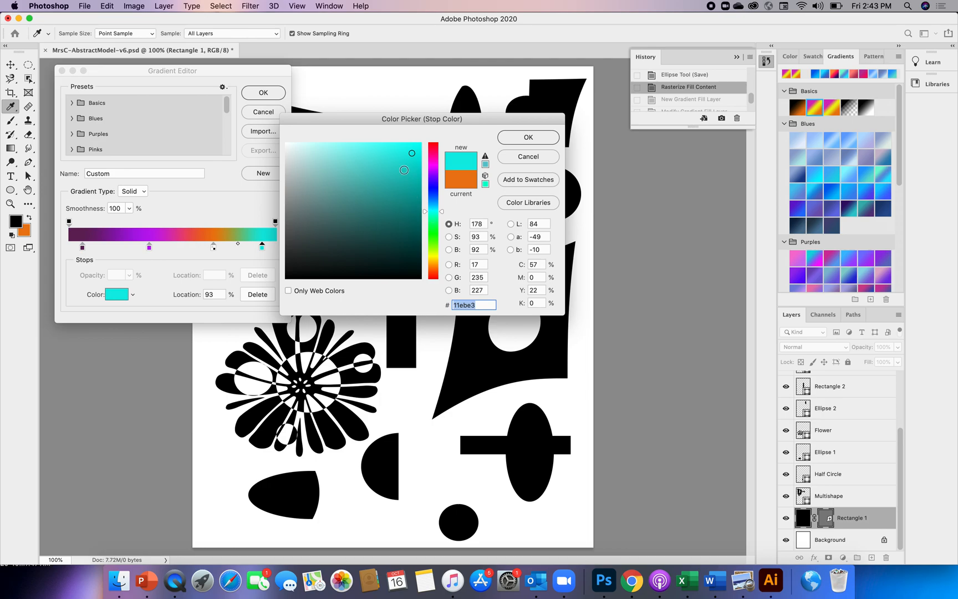
{"action": "left_click", "coordinate": [537, 139]}
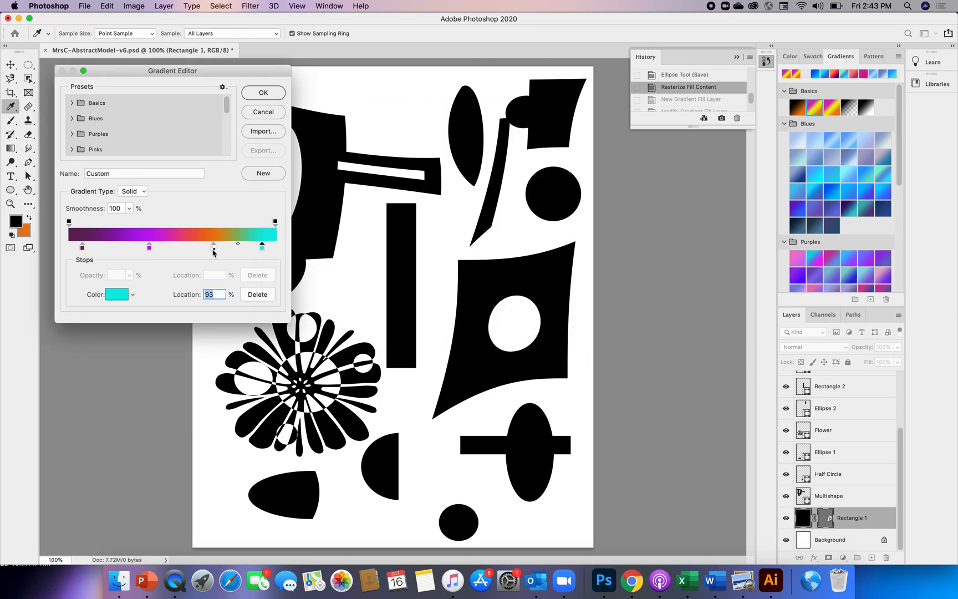
- Shift the bright purple stop closer to the dark purple end, the orange-turquoise midpoint to 35%, and the orange stop to 59%
{"action": "left_click_drag", "start_coordinate": [214, 248], "coordinate": [139, 255]}
{"action": "left_click_drag", "start_coordinate": [199, 248], "coordinate": [186, 250]}
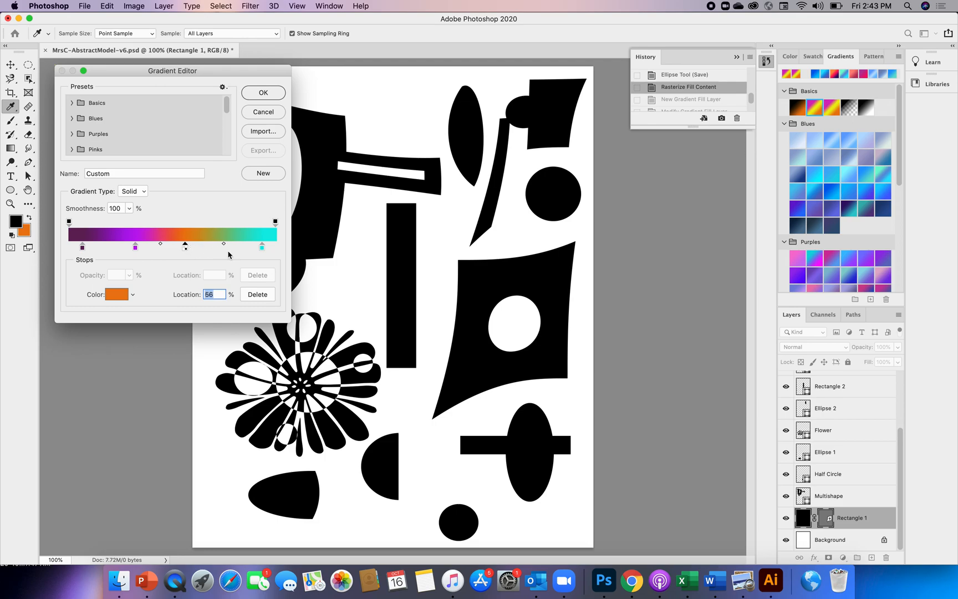
{"action": "mouse_move", "coordinate": [223, 245]}
{"action": "left_mouse_down"}
{"action": "mouse_move", "coordinate": [245, 246]}
{"action": "mouse_move", "coordinate": [212, 246]}
{"action": "left_mouse_up"}
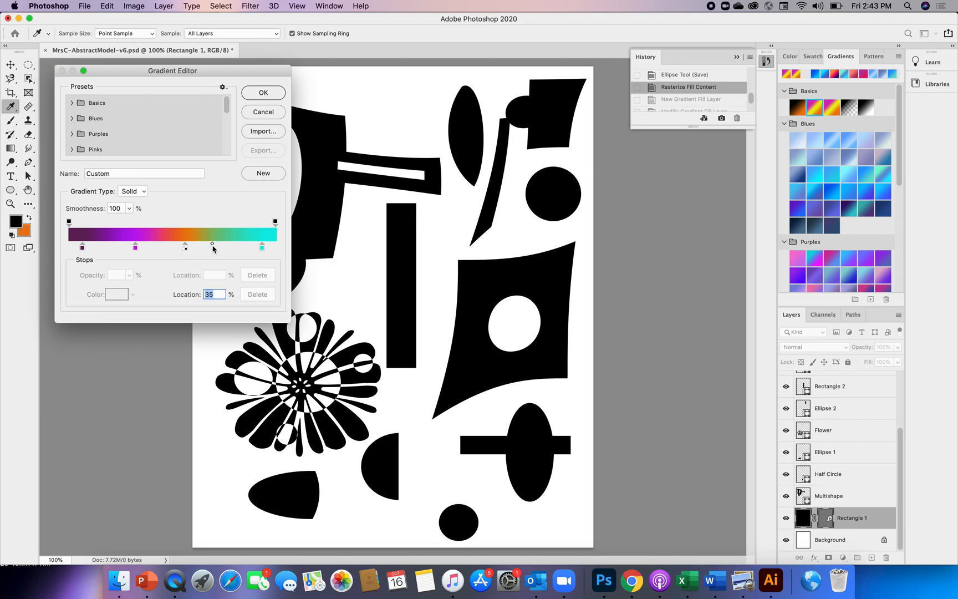
{"action": "left_click_drag", "start_coordinate": [185, 247], "coordinate": [191, 250]}
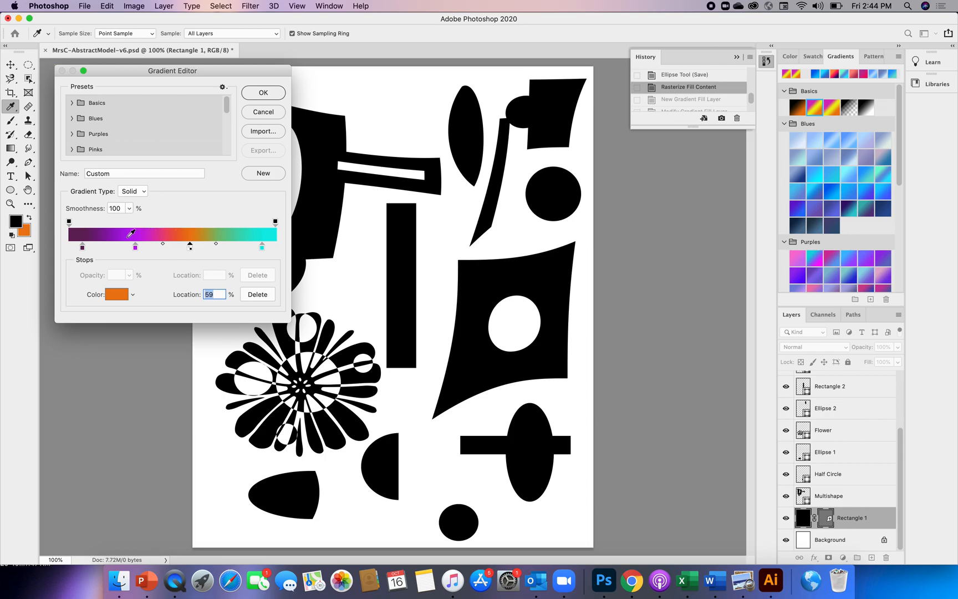
- Save the gradient as a new preset, accept it for the Gradient tool and dismiss the alert
{"action": "left_click", "coordinate": [261, 175]}
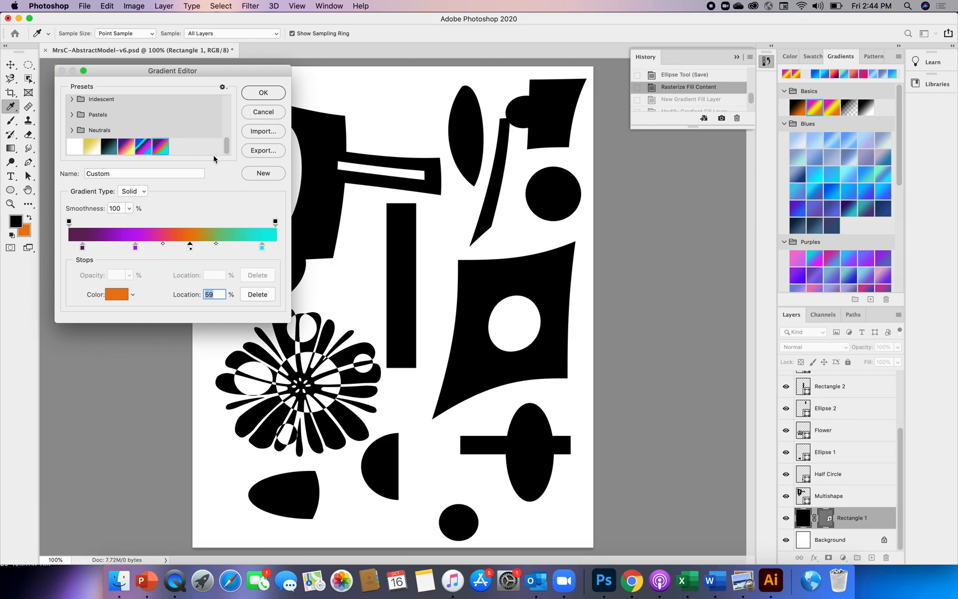
{"action": "left_click", "coordinate": [263, 94]}
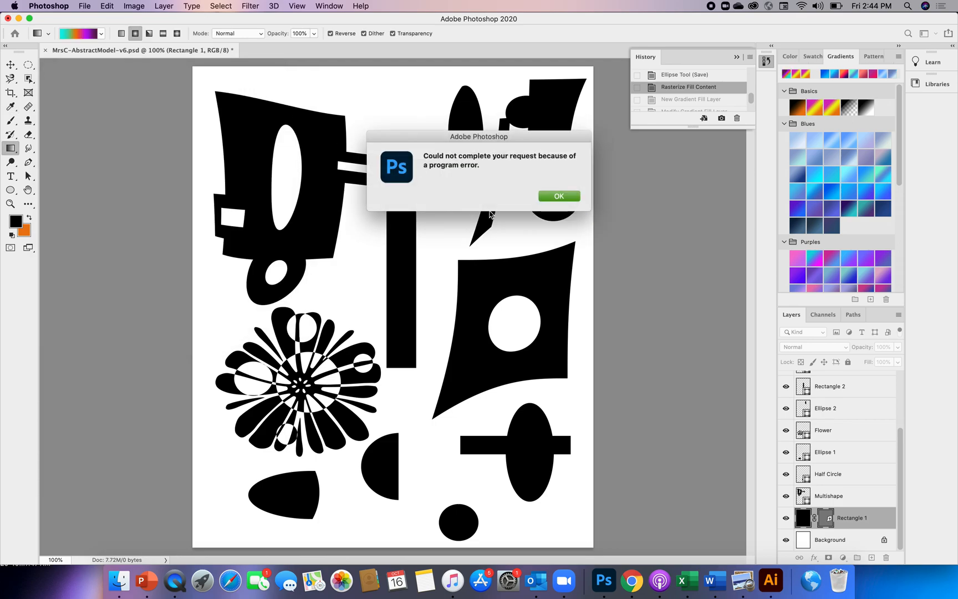
{"action": "left_click", "coordinate": [560, 196]}
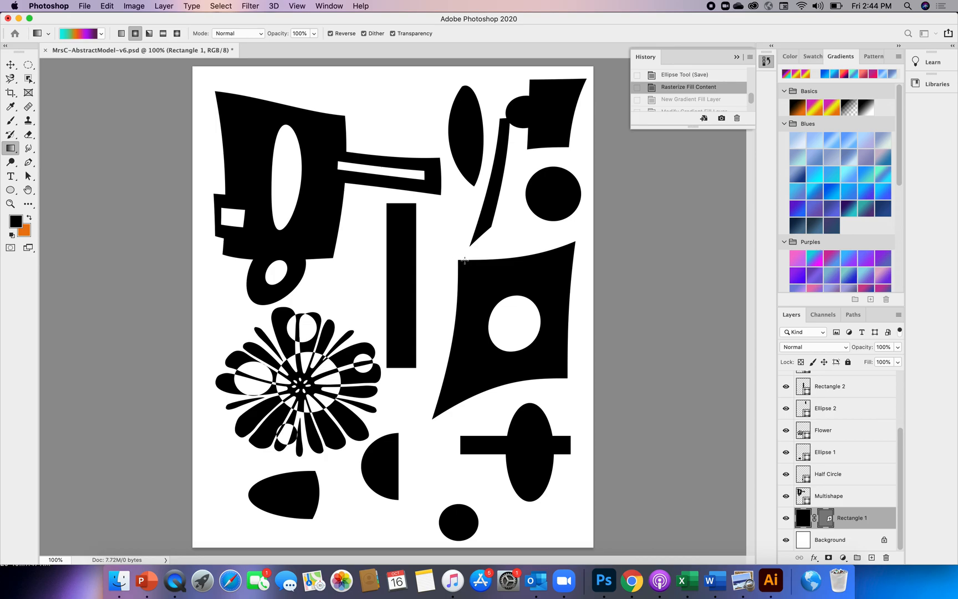
- Fill Rectangle 1 with the linear gradient in several directions, ending with a diagonal from its lower-left corner up to its upper edge
{"action": "left_click", "coordinate": [122, 34]}
{"action": "left_click_drag", "start_coordinate": [464, 260], "coordinate": [553, 380]}
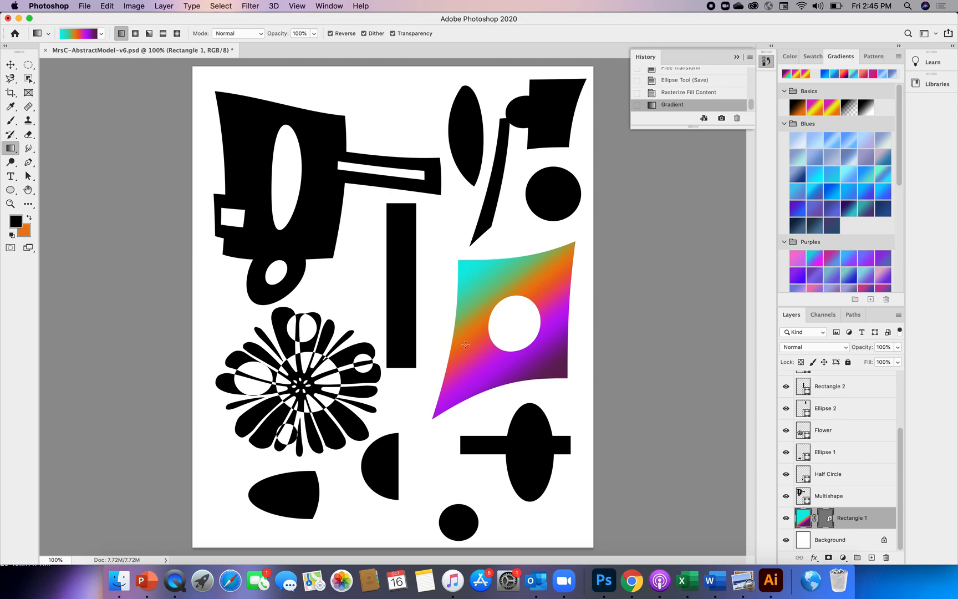
{"action": "left_click_drag", "start_coordinate": [454, 345], "coordinate": [571, 276]}
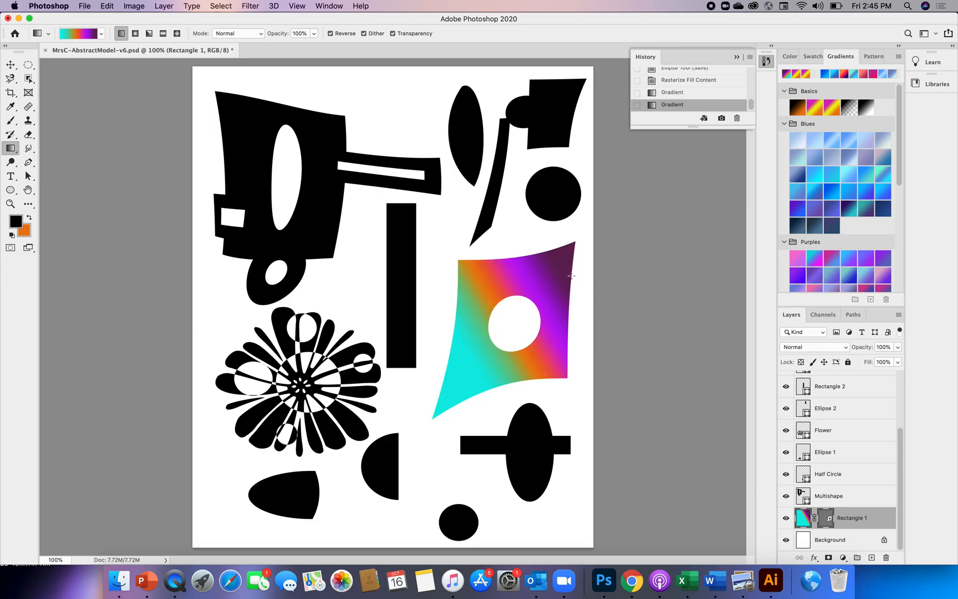
{"action": "left_click_drag", "start_coordinate": [445, 377], "coordinate": [525, 258]}
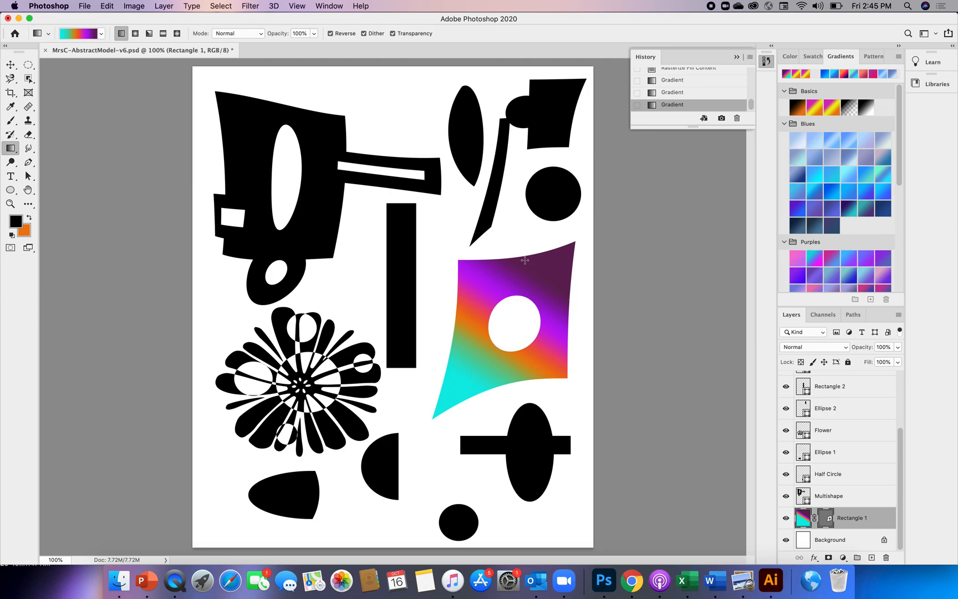
- Rasterize the fill content of the Multishape layer and set the gradient style to radial
{"action": "left_click", "coordinate": [825, 496]}
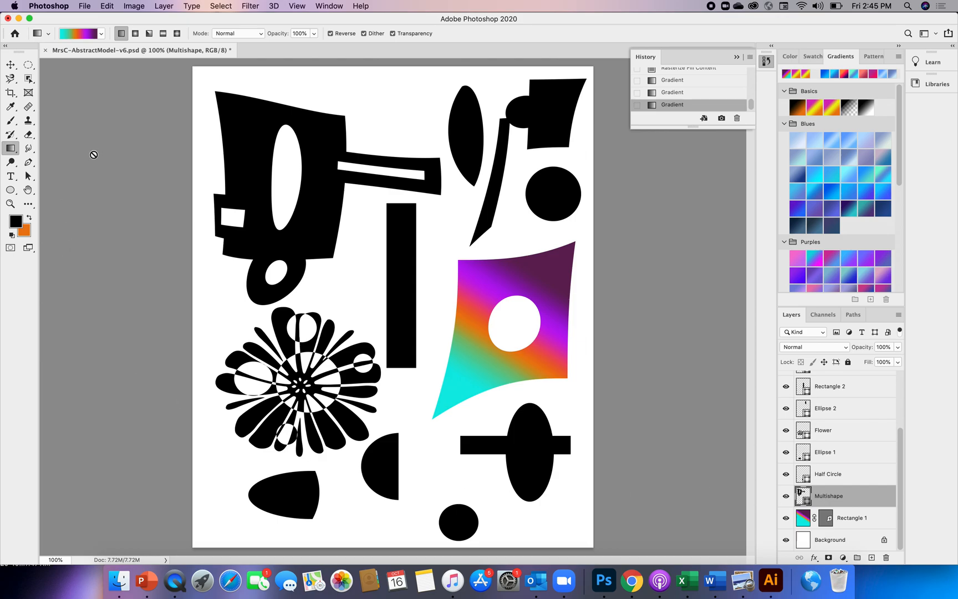
{"action": "left_click", "coordinate": [135, 33]}
{"action": "left_click", "coordinate": [163, 9]}
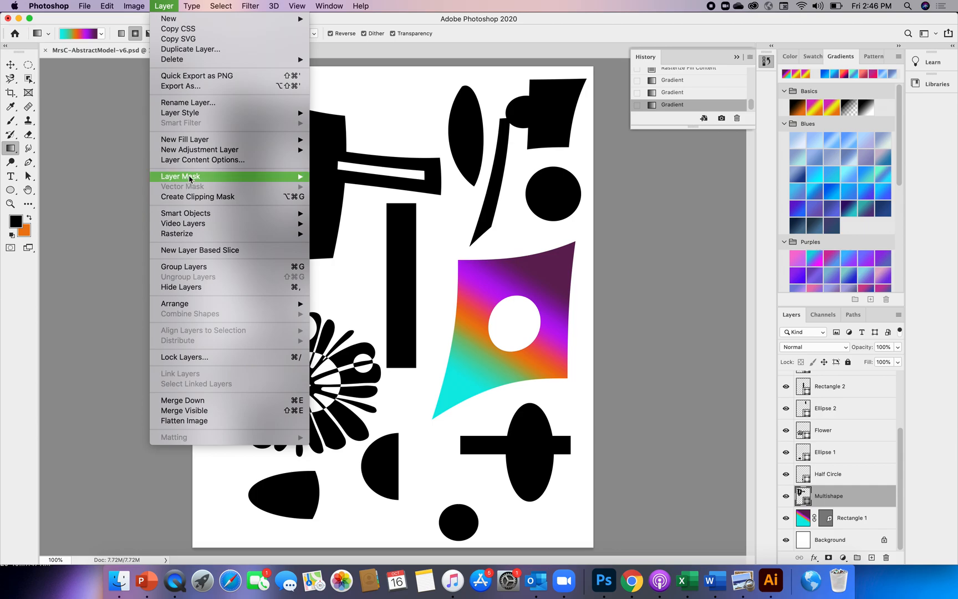
{"action": "mouse_move", "coordinate": [192, 235]}
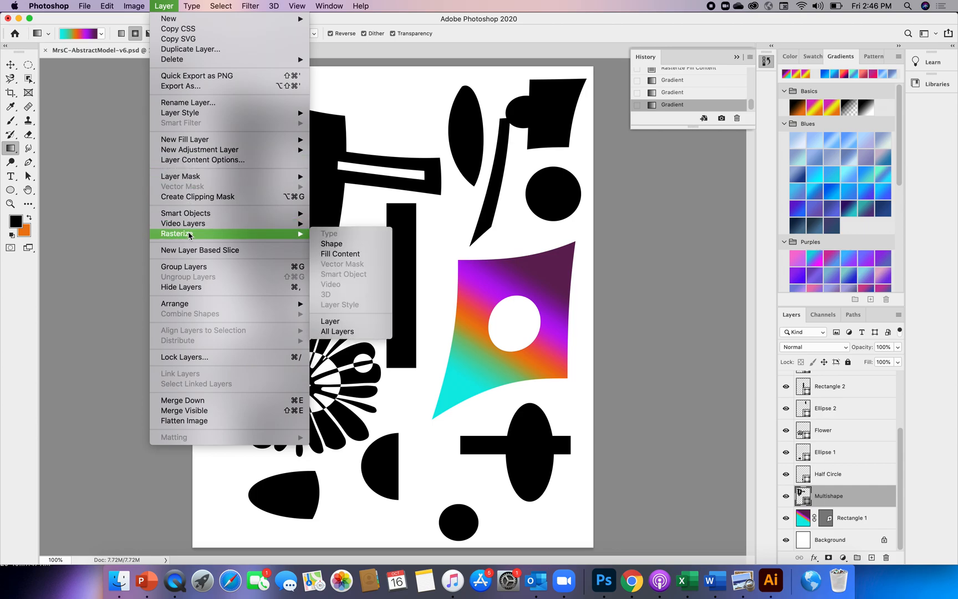
{"action": "left_click", "coordinate": [326, 254]}
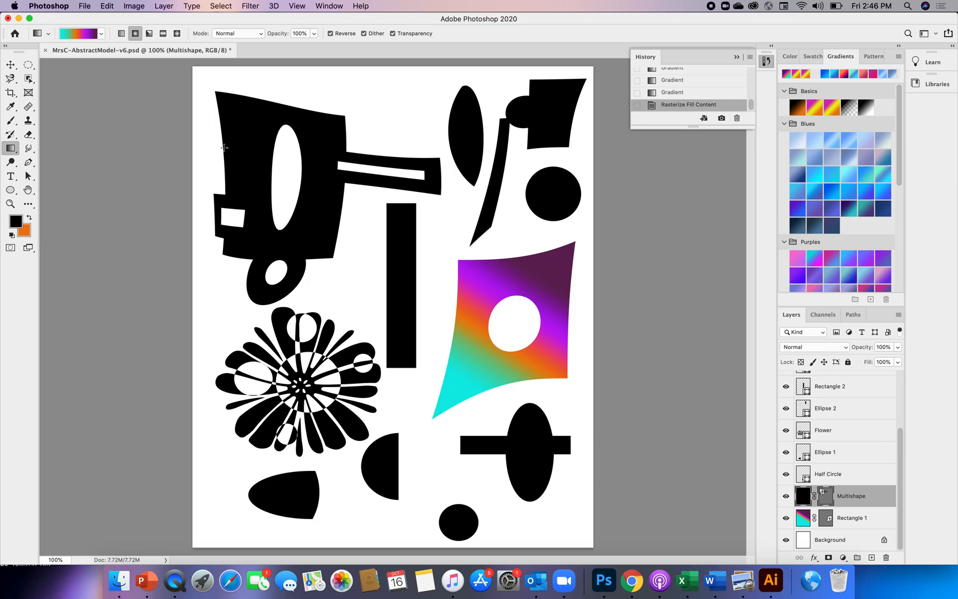
- Try several radial gradients on the Multishape, ending with one running from its upper edge down to the bottom of the ring
{"action": "left_click_drag", "start_coordinate": [224, 149], "coordinate": [348, 148]}
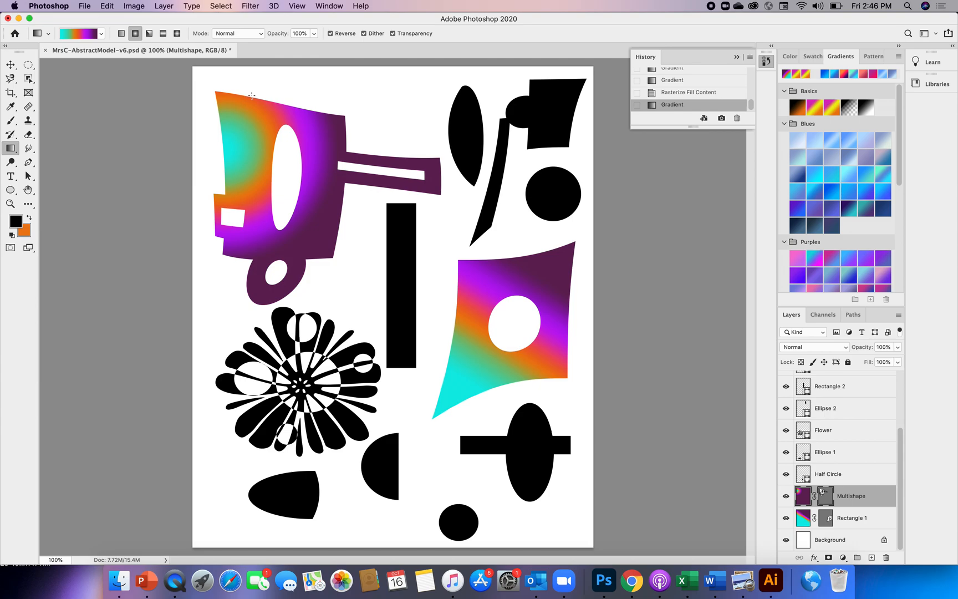
{"action": "left_click_drag", "start_coordinate": [252, 97], "coordinate": [325, 259]}
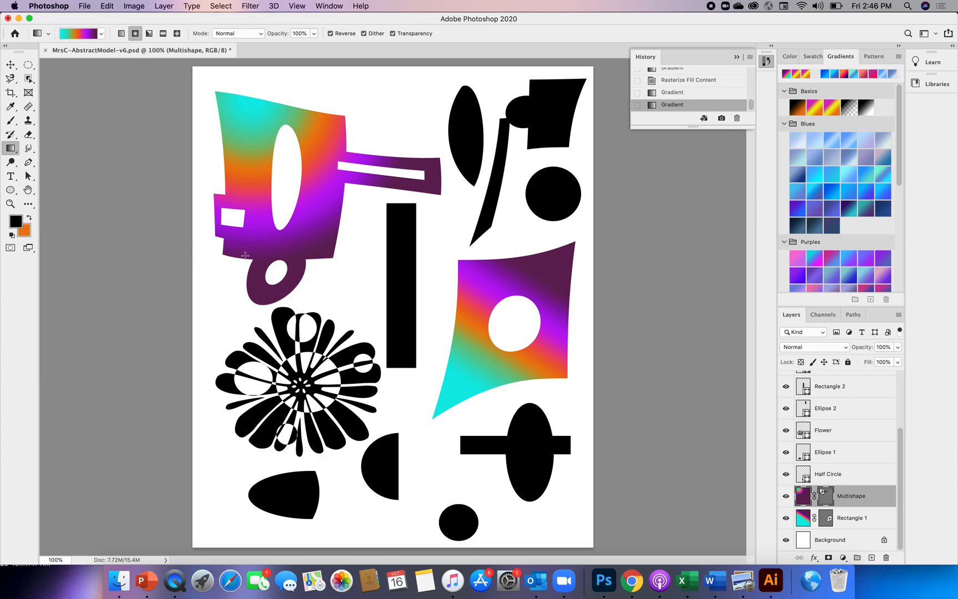
{"action": "left_click_drag", "start_coordinate": [249, 259], "coordinate": [387, 157]}
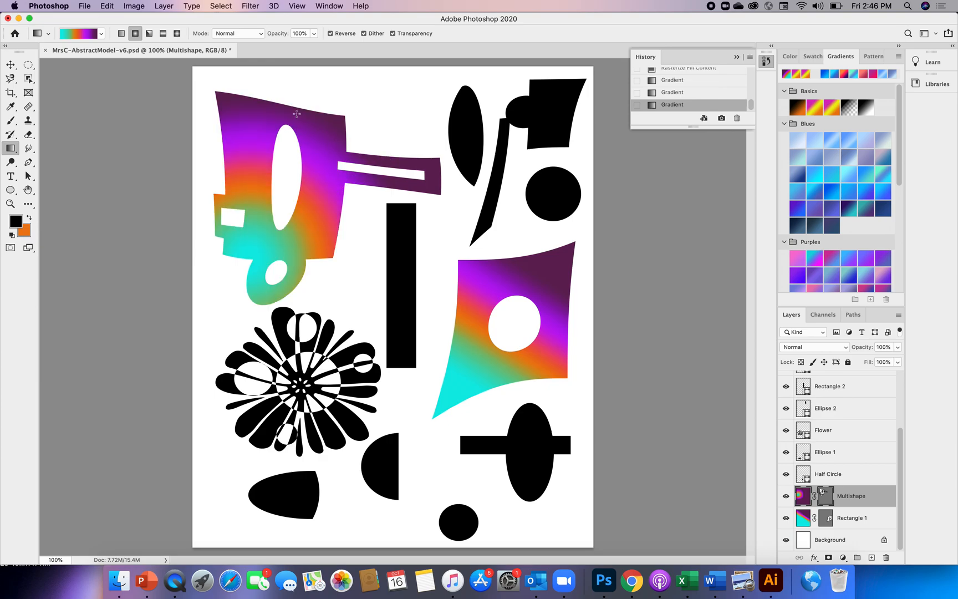
{"action": "left_click_drag", "start_coordinate": [289, 108], "coordinate": [266, 310]}
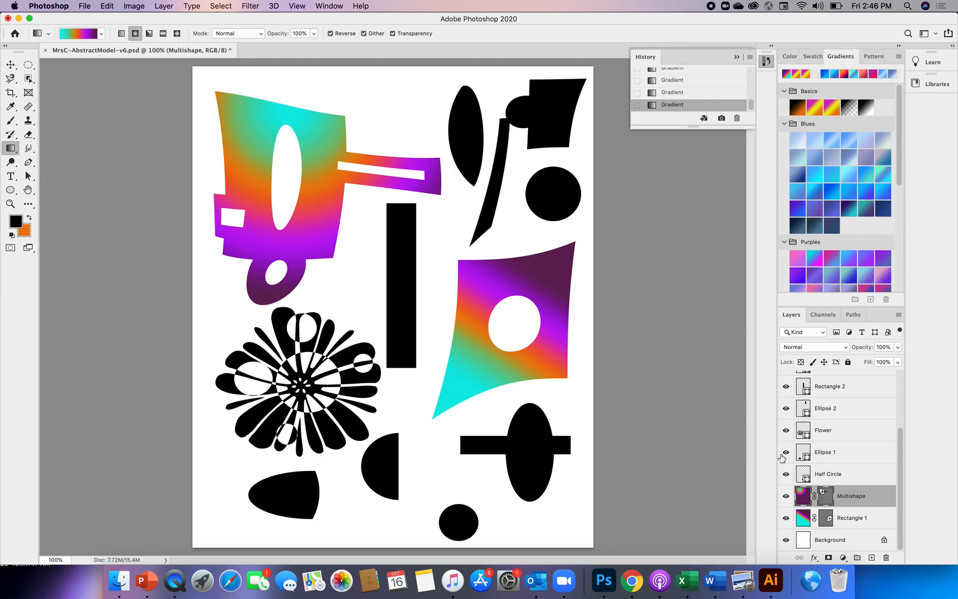
- Rasterize the Half Circle layer's fill content and apply a radial gradient from its curved edge to its straight edge
{"action": "left_click", "coordinate": [824, 475]}
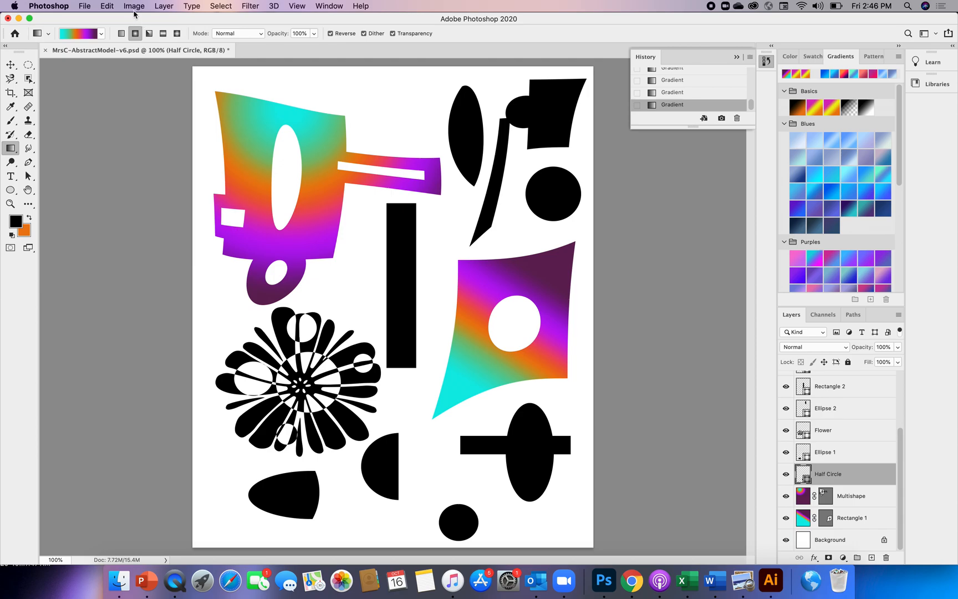
{"action": "left_click", "coordinate": [164, 8]}
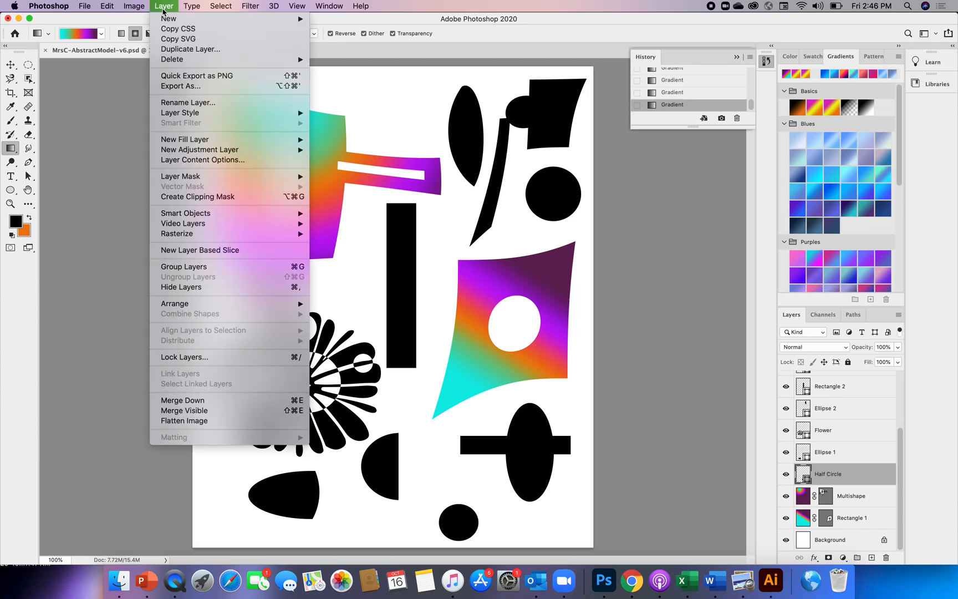
{"action": "mouse_move", "coordinate": [188, 236]}
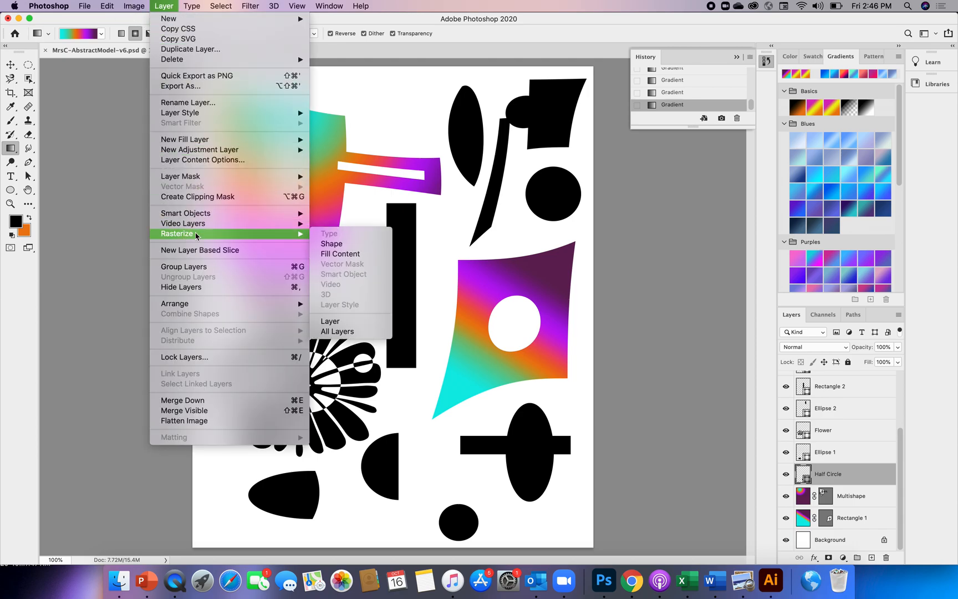
{"action": "left_click", "coordinate": [330, 256]}
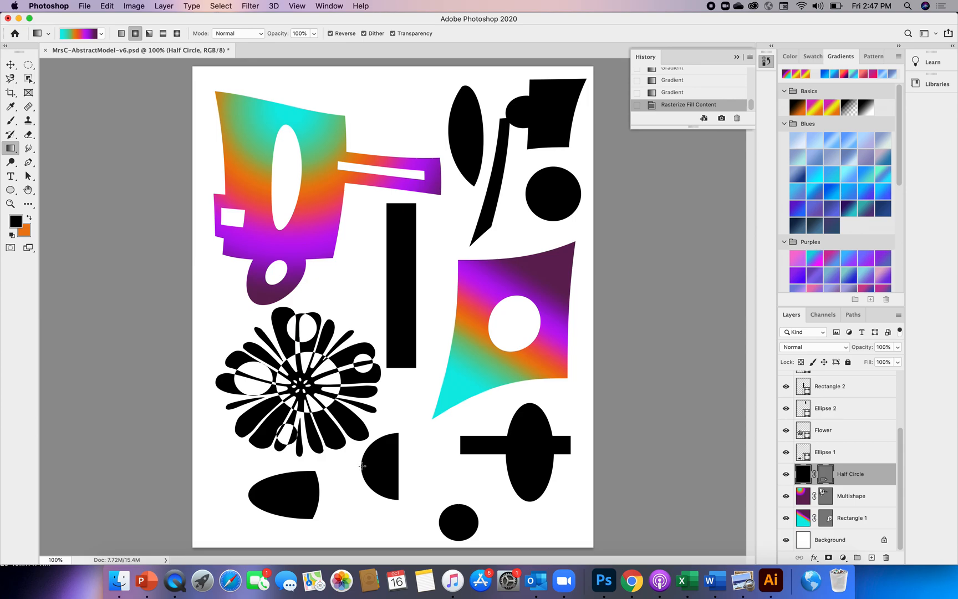
{"action": "left_click_drag", "start_coordinate": [362, 467], "coordinate": [401, 460]}
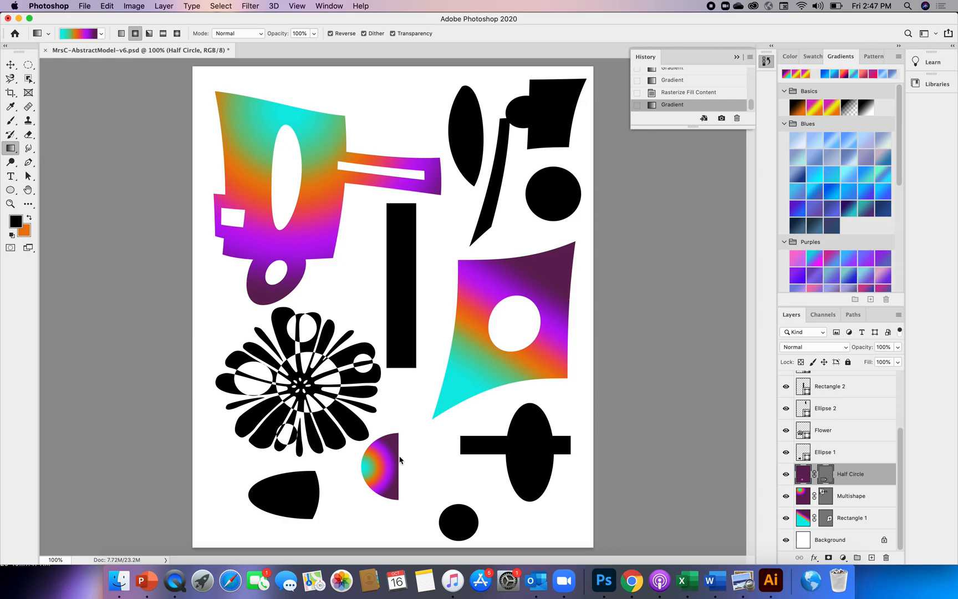
- Rasterize the fill content of the Ellipse 1 layer
{"action": "left_click", "coordinate": [826, 452]}
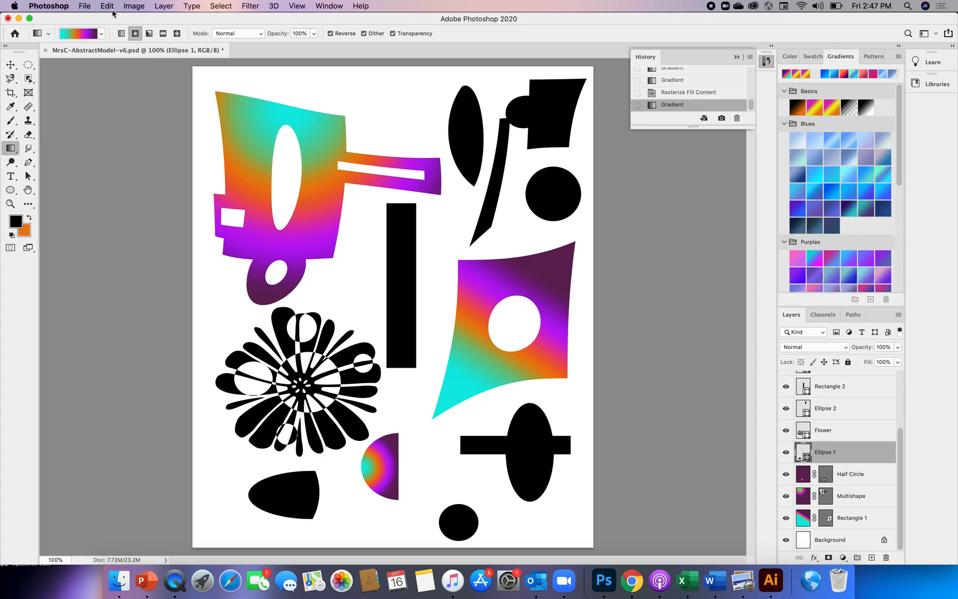
{"action": "left_click", "coordinate": [166, 6]}
{"action": "mouse_move", "coordinate": [202, 236]}
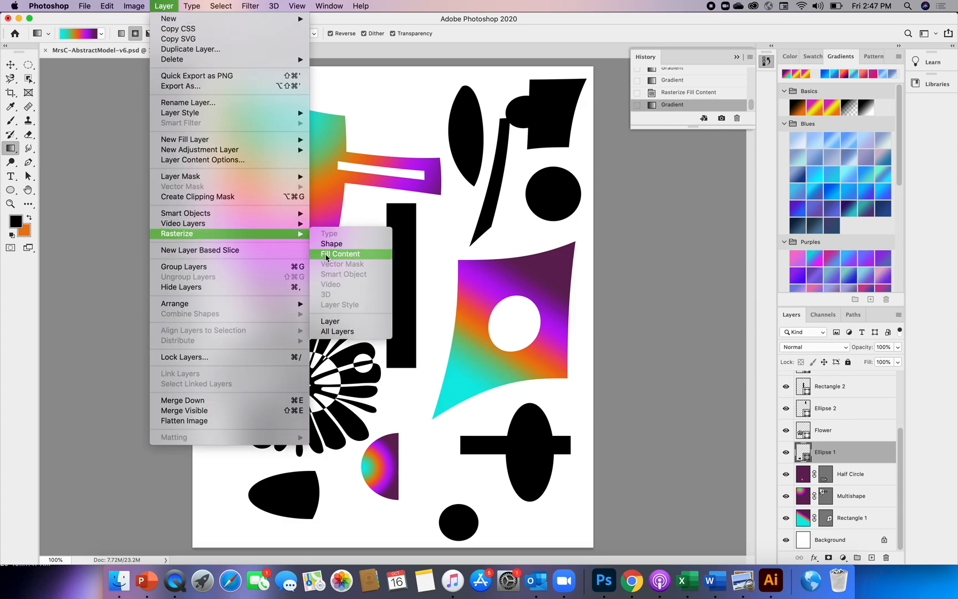
{"action": "left_click", "coordinate": [327, 255]}
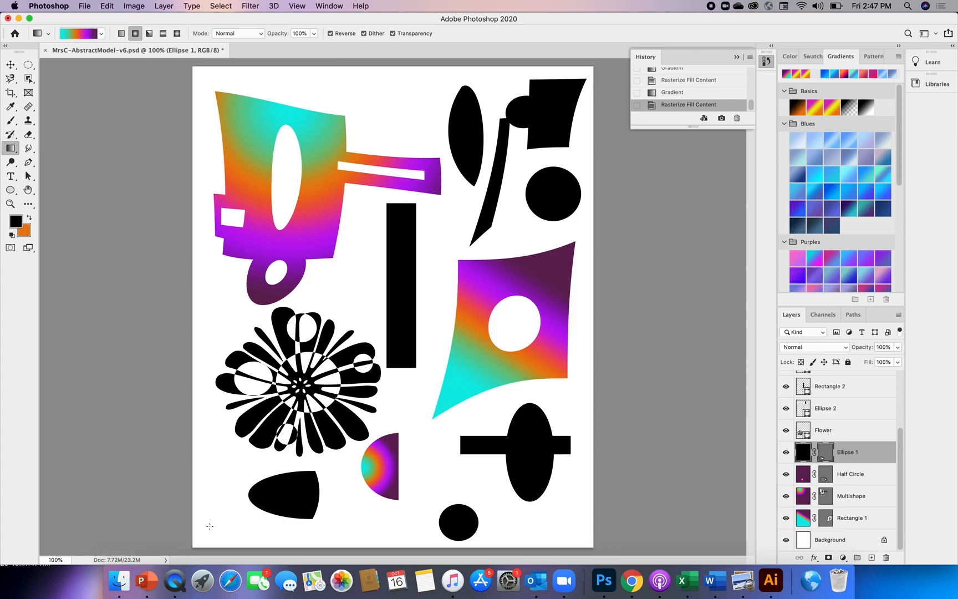
- Try a radial gradient on Ellipse 1, then replace it with an angle gradient running from its upper edge to its lower-right corner
{"action": "left_click_drag", "start_coordinate": [269, 481], "coordinate": [303, 523]}
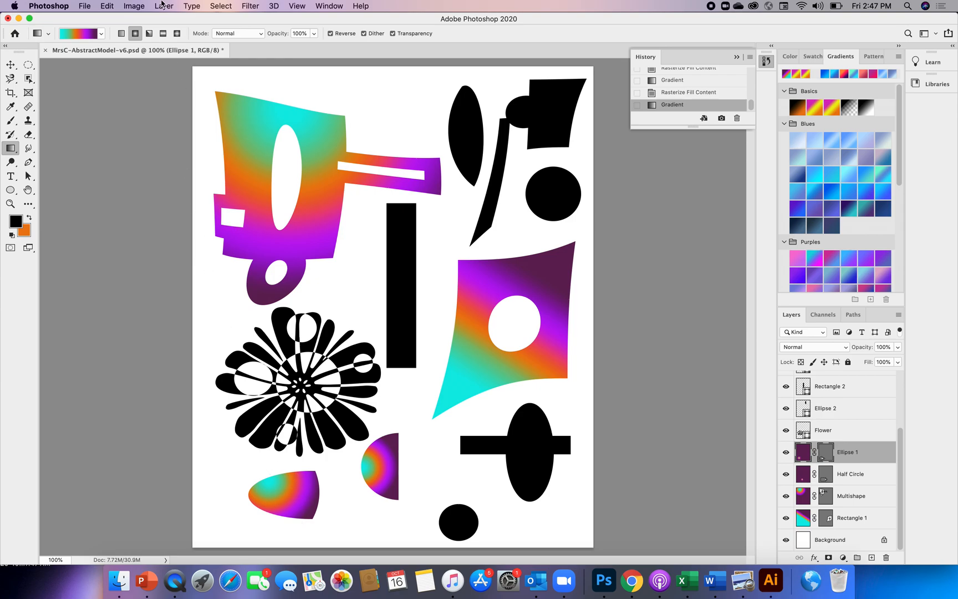
{"action": "left_click", "coordinate": [149, 34]}
{"action": "left_click_drag", "start_coordinate": [283, 474], "coordinate": [315, 518]}
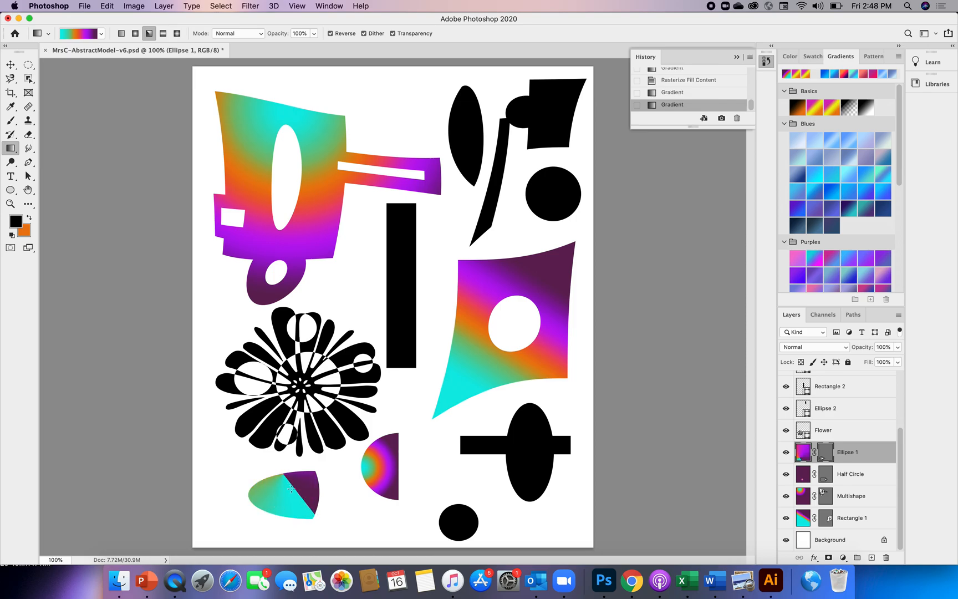
- Try another angle gradient on Ellipse 1, then replace it with a reflected gradient running from its upper edge to its lower edge
{"action": "mouse_move", "coordinate": [258, 502]}
{"action": "left_mouse_down"}
{"action": "mouse_move", "coordinate": [317, 486]}
{"action": "mouse_move", "coordinate": [300, 499]}
{"action": "mouse_move", "coordinate": [276, 489]}
{"action": "mouse_move", "coordinate": [249, 502]}
{"action": "left_mouse_up"}
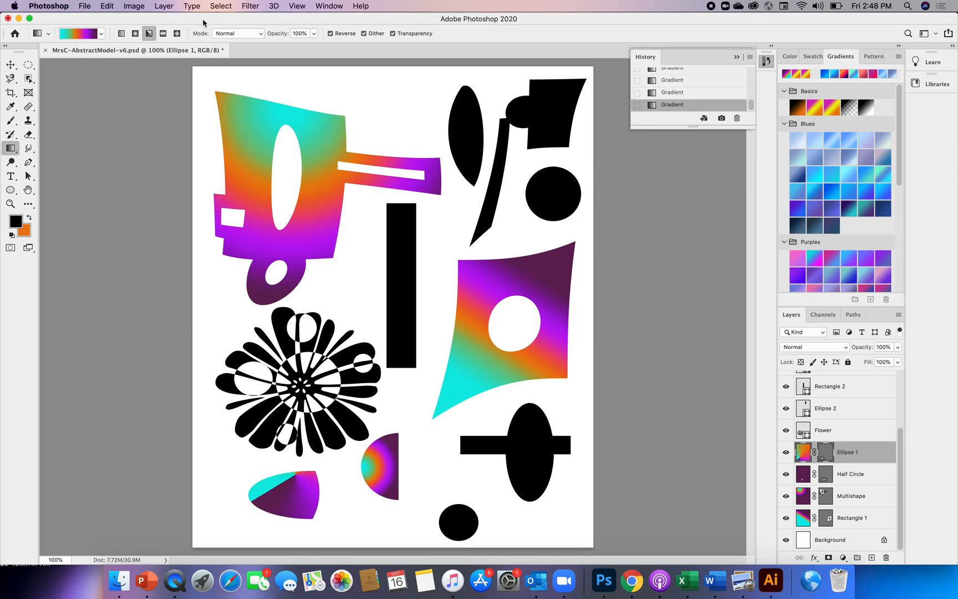
{"action": "left_click", "coordinate": [162, 33]}
{"action": "left_click_drag", "start_coordinate": [302, 471], "coordinate": [279, 514]}
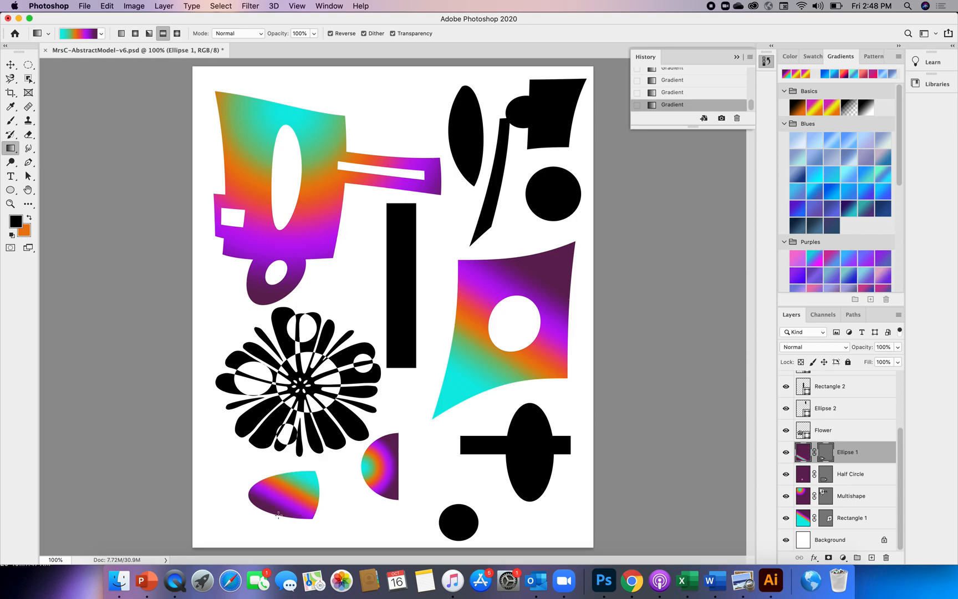
- Rasterize the fill content of the Flower layer
{"action": "left_click", "coordinate": [806, 434]}
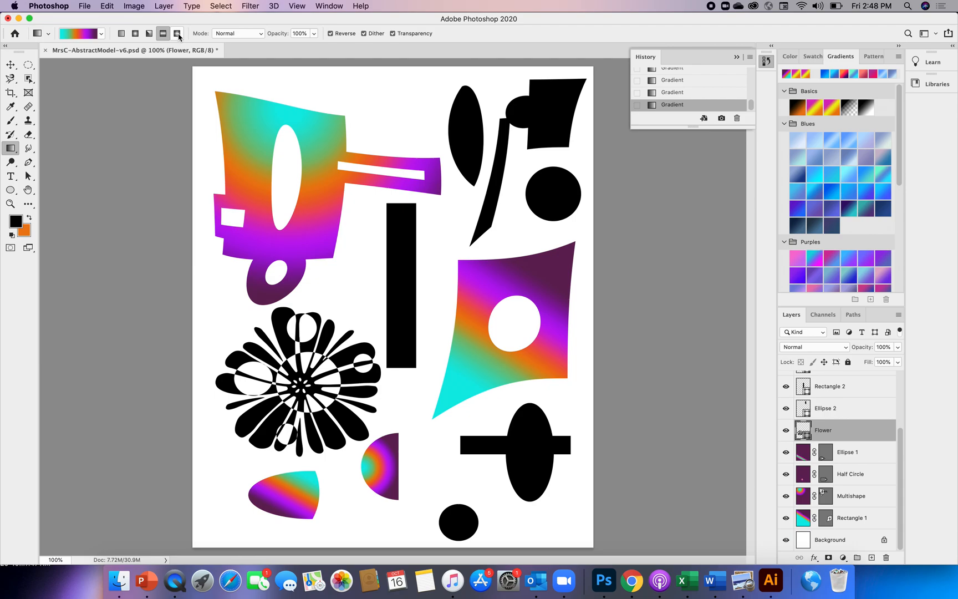
{"action": "left_click", "coordinate": [164, 6]}
{"action": "mouse_move", "coordinate": [199, 238]}
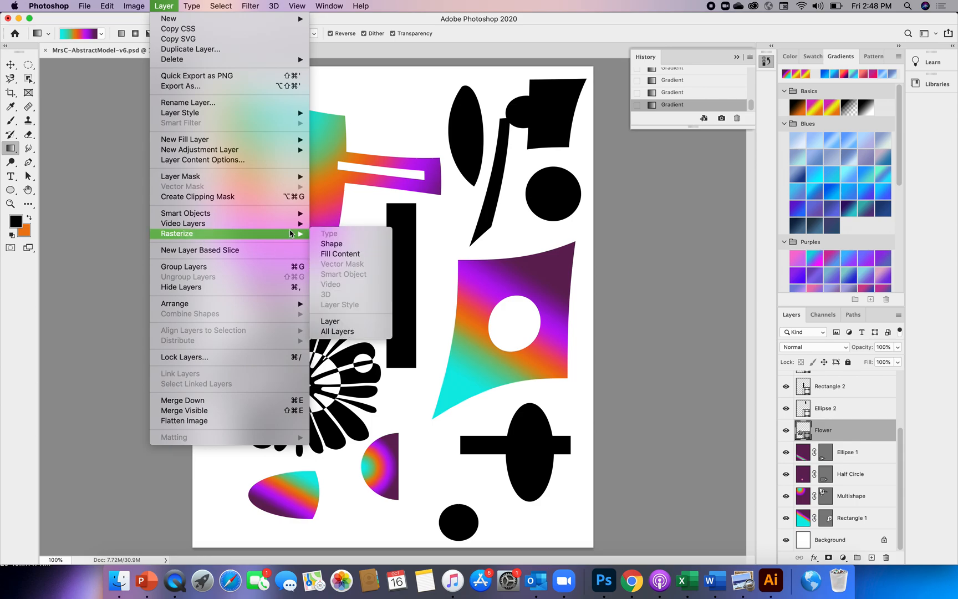
{"action": "left_click", "coordinate": [328, 254]}
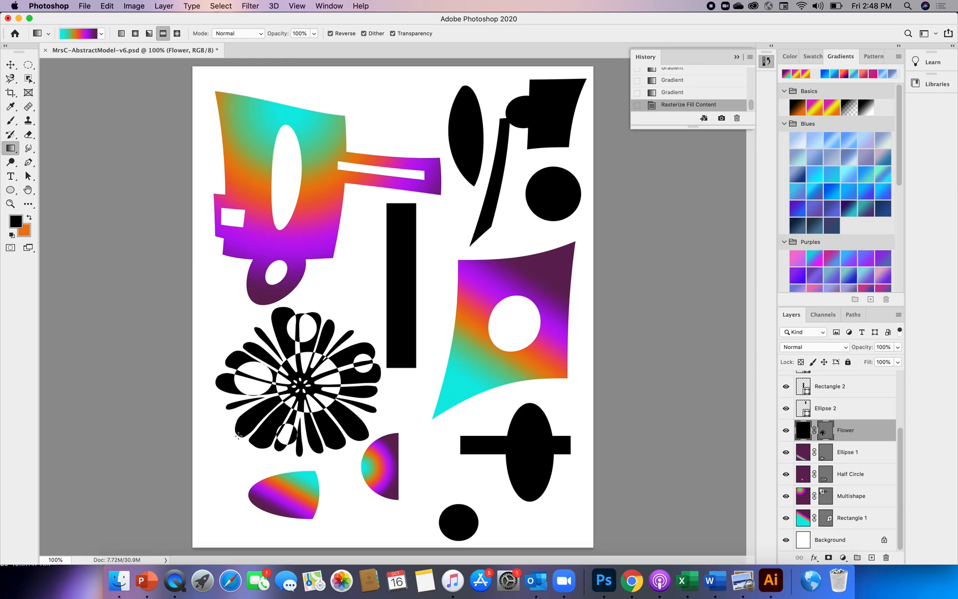
- Try several reflected gradients on the flower, ending with a short, nearly vertical one running downward from its upper-right petals
{"action": "left_click_drag", "start_coordinate": [238, 434], "coordinate": [331, 326]}
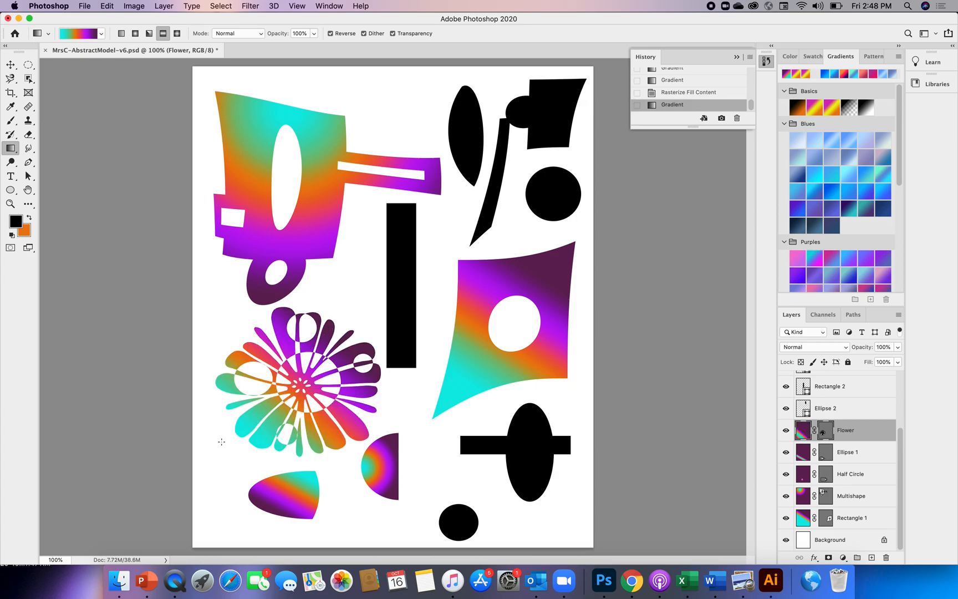
{"action": "left_click_drag", "start_coordinate": [247, 423], "coordinate": [326, 400]}
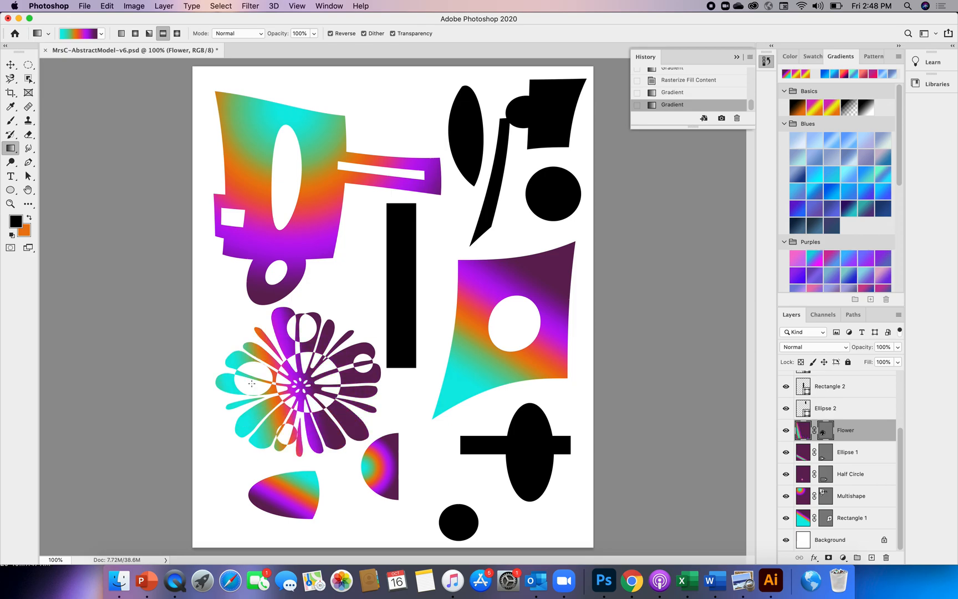
{"action": "left_click_drag", "start_coordinate": [256, 355], "coordinate": [278, 401]}
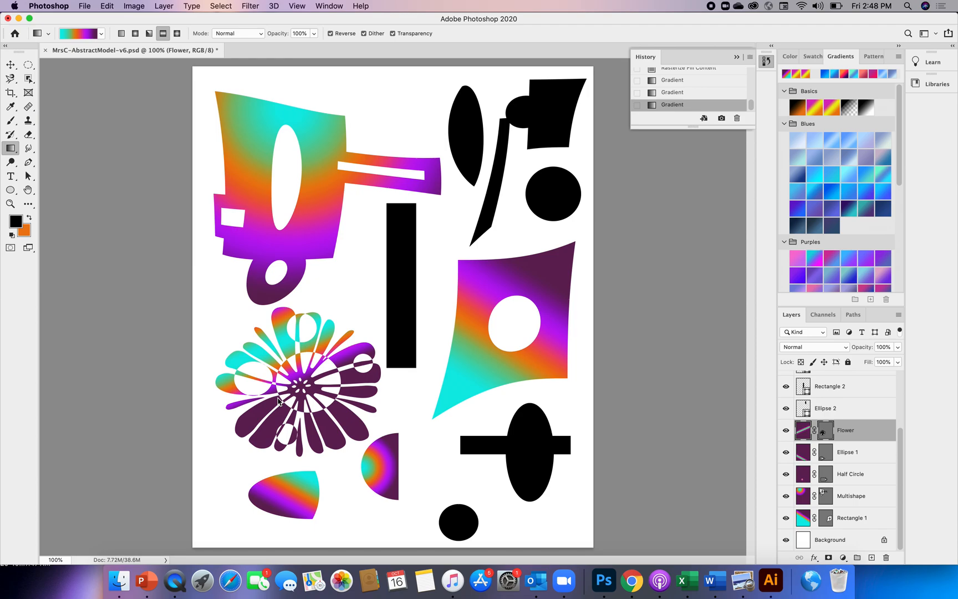
{"action": "left_click_drag", "start_coordinate": [360, 357], "coordinate": [333, 412]}
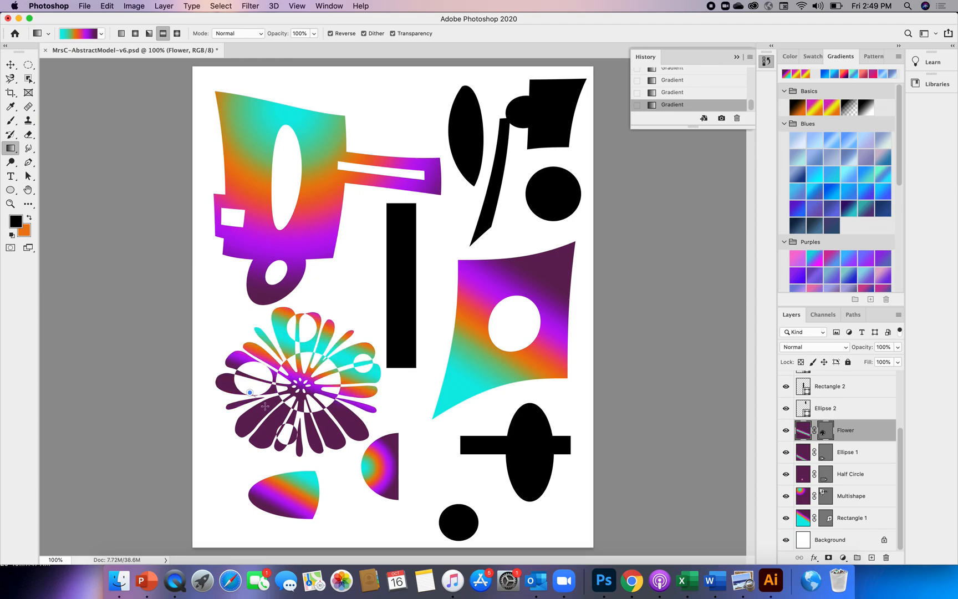
{"action": "left_click_drag", "start_coordinate": [249, 392], "coordinate": [279, 421]}
{"action": "left_click_drag", "start_coordinate": [334, 348], "coordinate": [337, 396]}
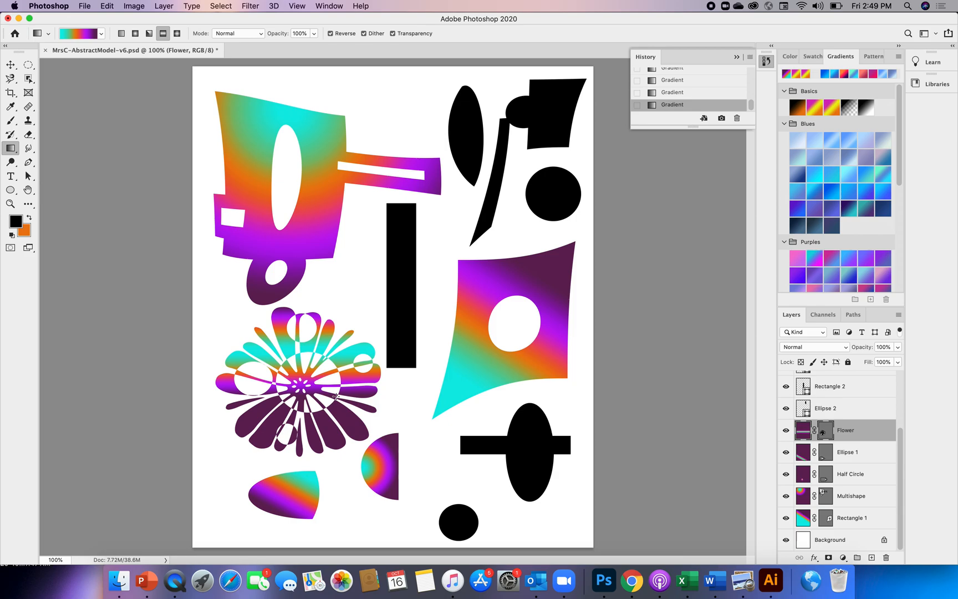
- Rasterize the fill content of the Ellipse 2 layer
{"action": "left_click", "coordinate": [824, 410]}
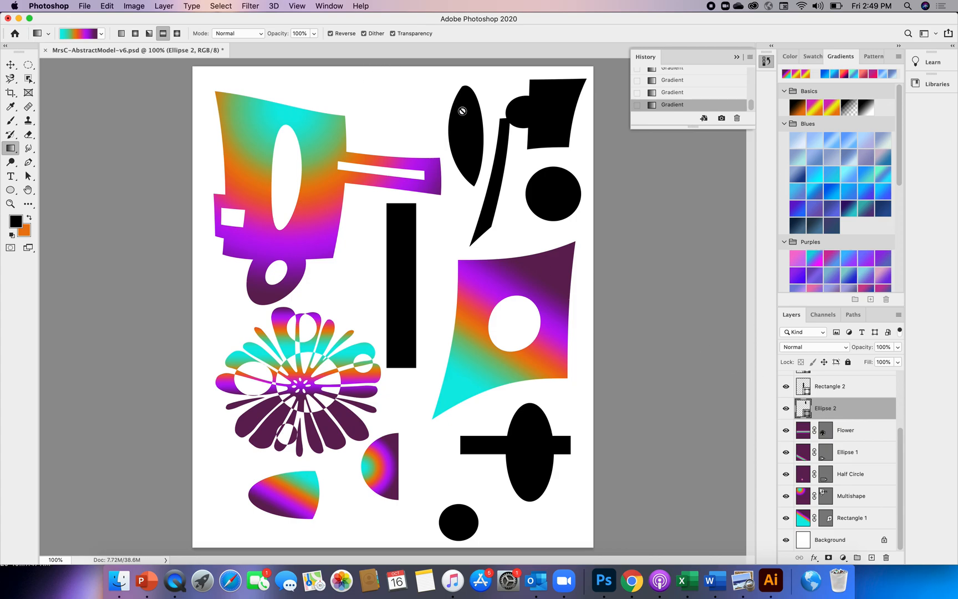
{"action": "left_click", "coordinate": [162, 7]}
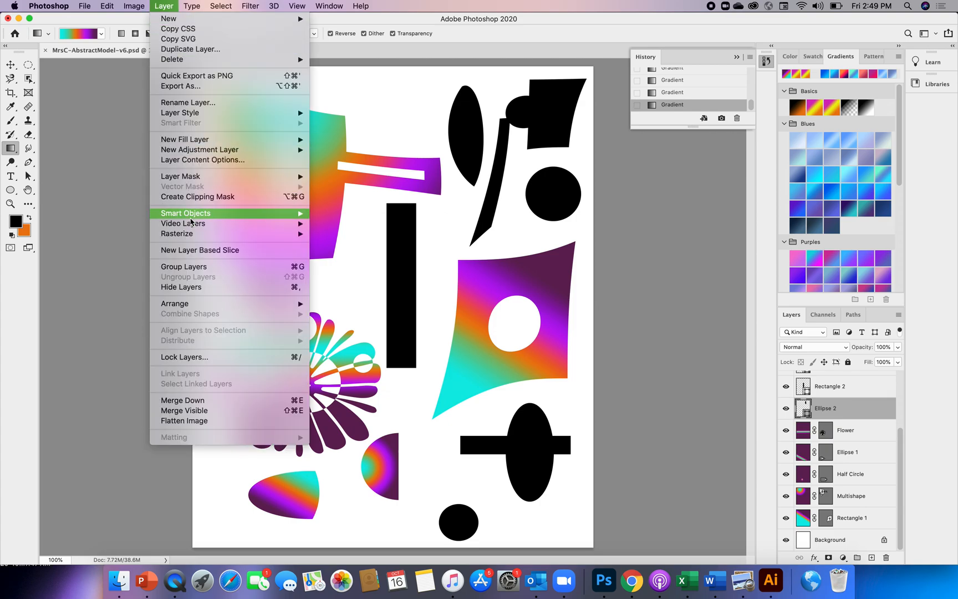
{"action": "mouse_move", "coordinate": [193, 238]}
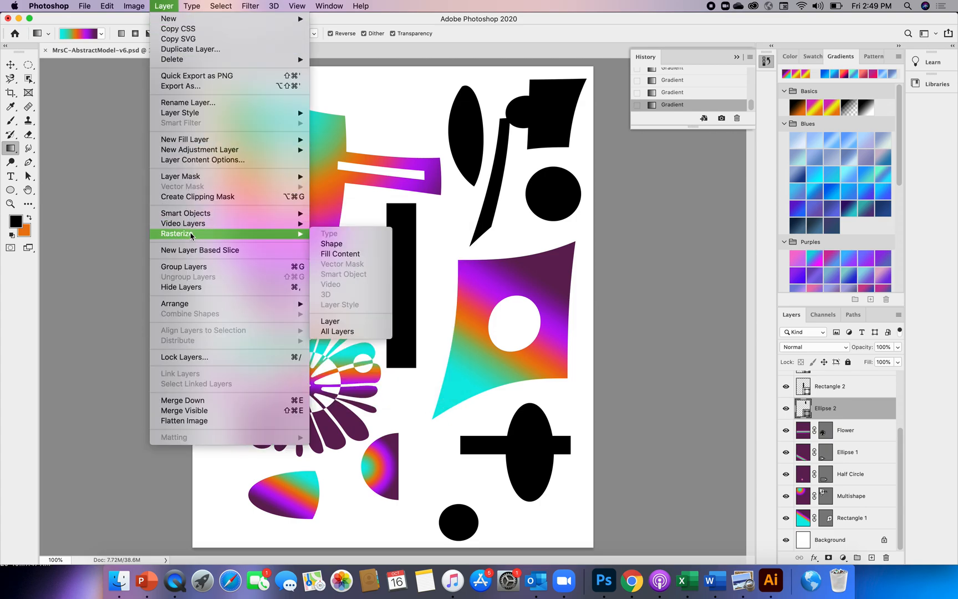
{"action": "left_click", "coordinate": [358, 257]}
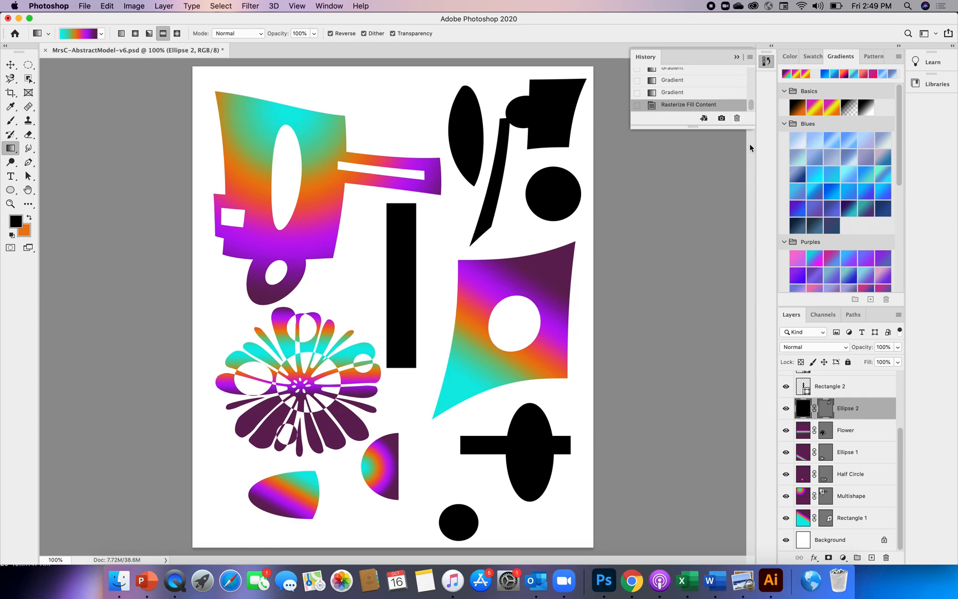
- Set the foreground color to purple 8c3fd4 and apply a reflected gradient diagonally down across Ellipse 2
{"action": "left_click", "coordinate": [787, 57]}
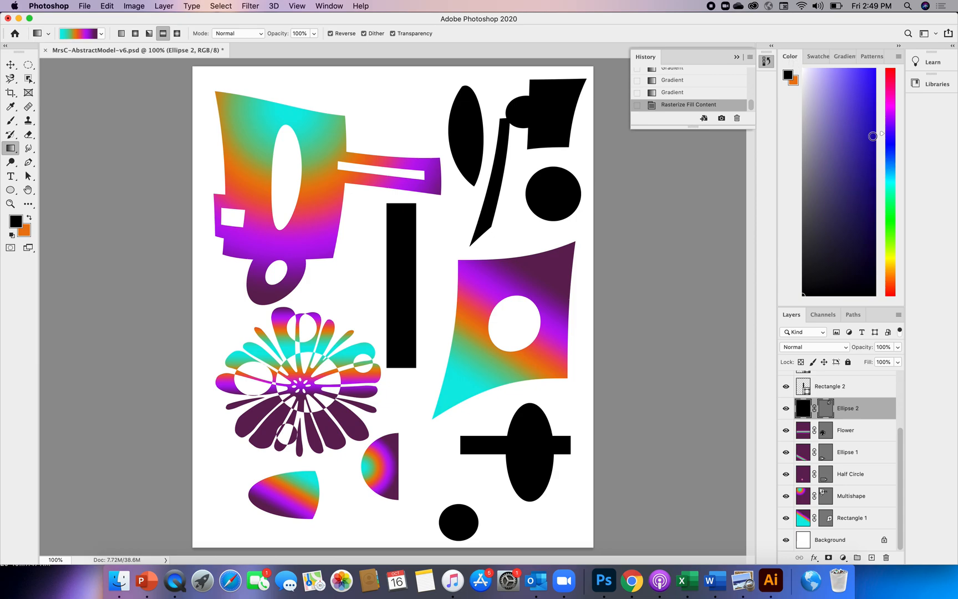
{"action": "left_click", "coordinate": [890, 119]}
{"action": "left_click", "coordinate": [853, 107]}
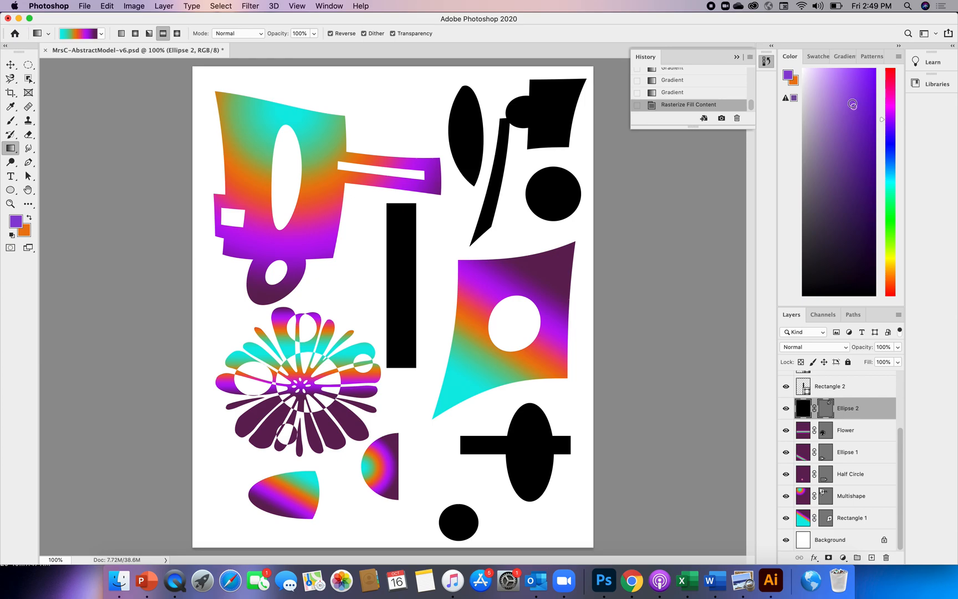
{"action": "left_click", "coordinate": [818, 57]}
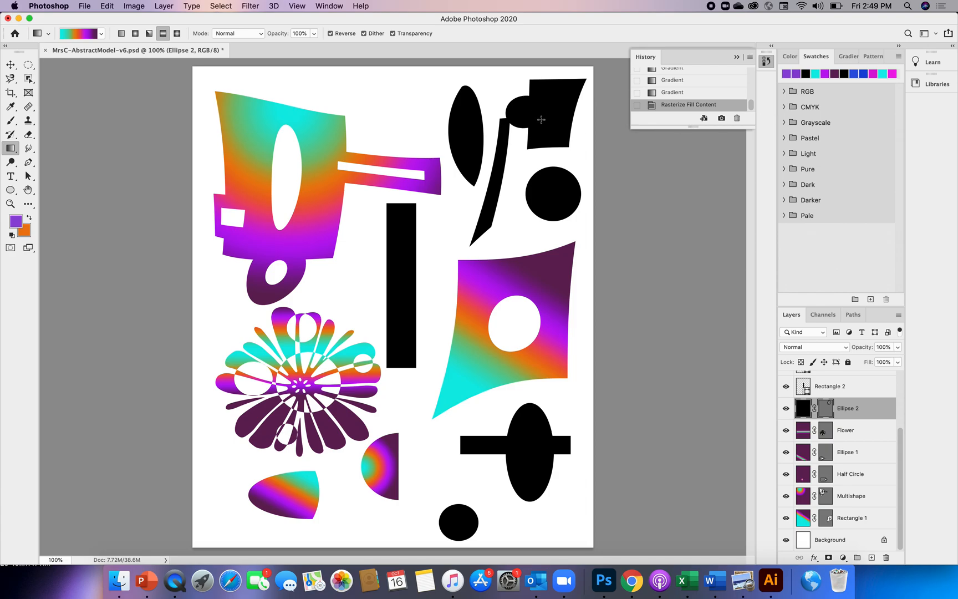
{"action": "left_click_drag", "start_coordinate": [452, 110], "coordinate": [483, 143]}
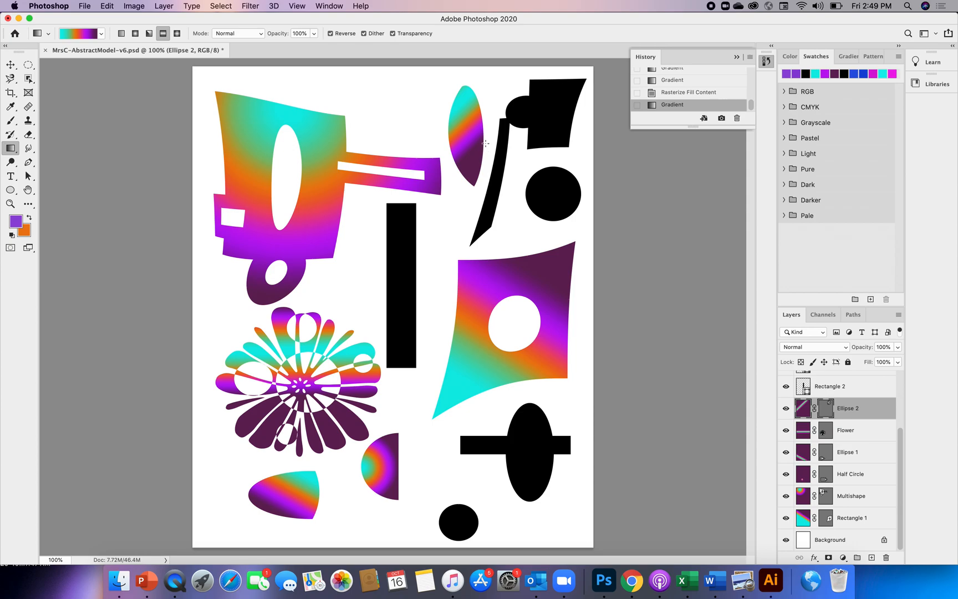
{"action": "left_click", "coordinate": [790, 57]}
{"action": "left_click", "coordinate": [789, 78]}
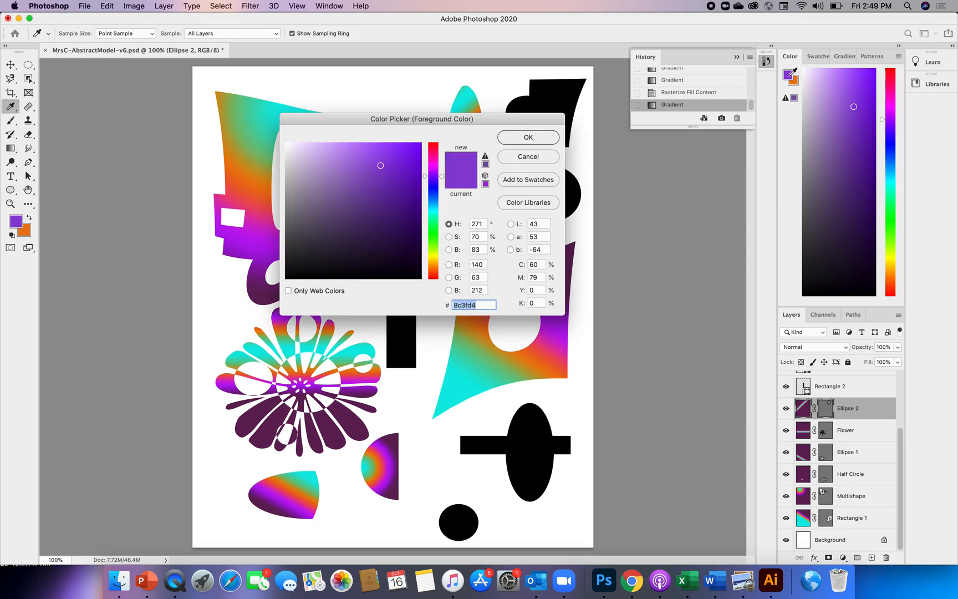
{"action": "left_click", "coordinate": [522, 141]}
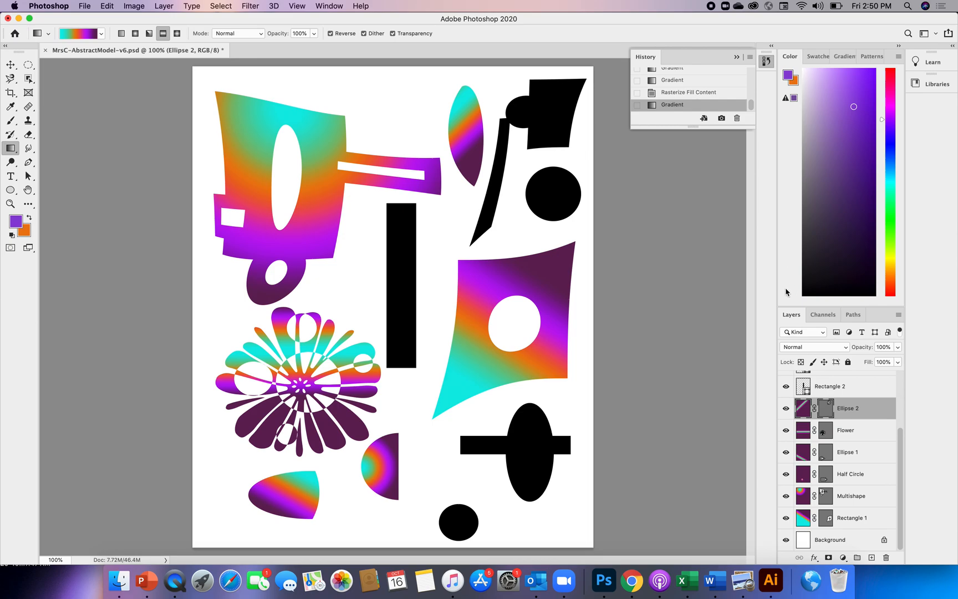
{"action": "double_click", "coordinate": [803, 411]}
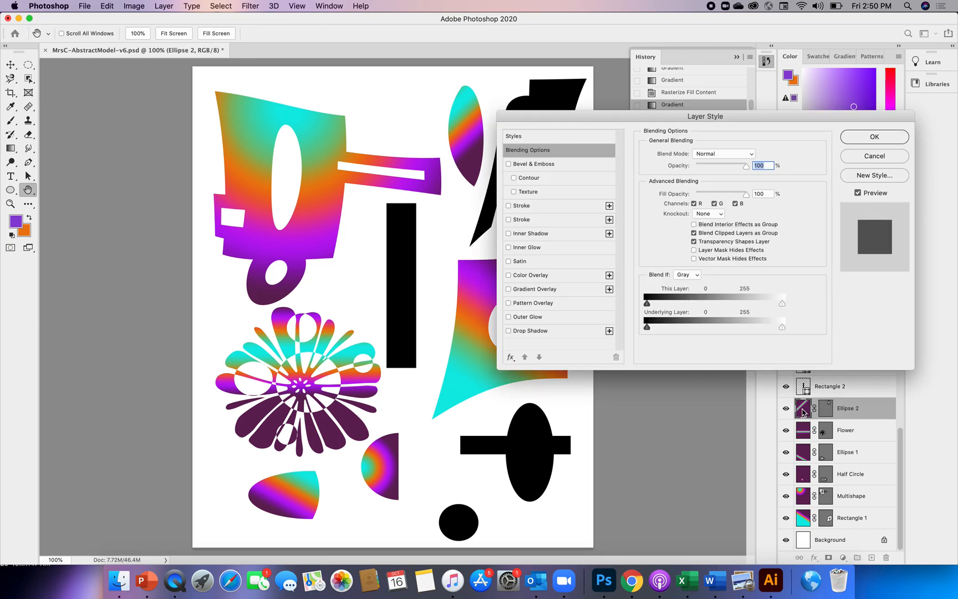
{"action": "left_click", "coordinate": [875, 159]}
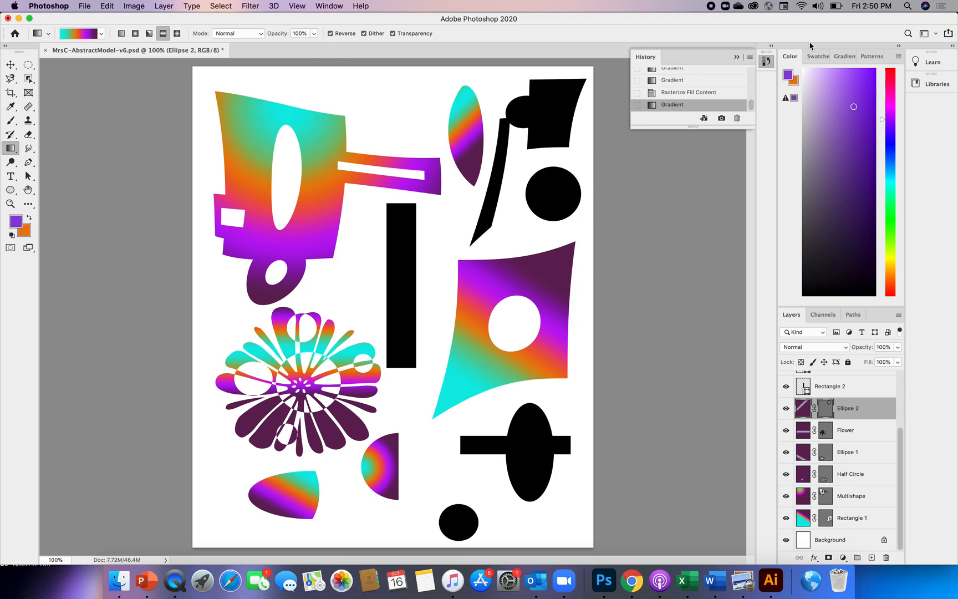
{"action": "left_click", "coordinate": [820, 60]}
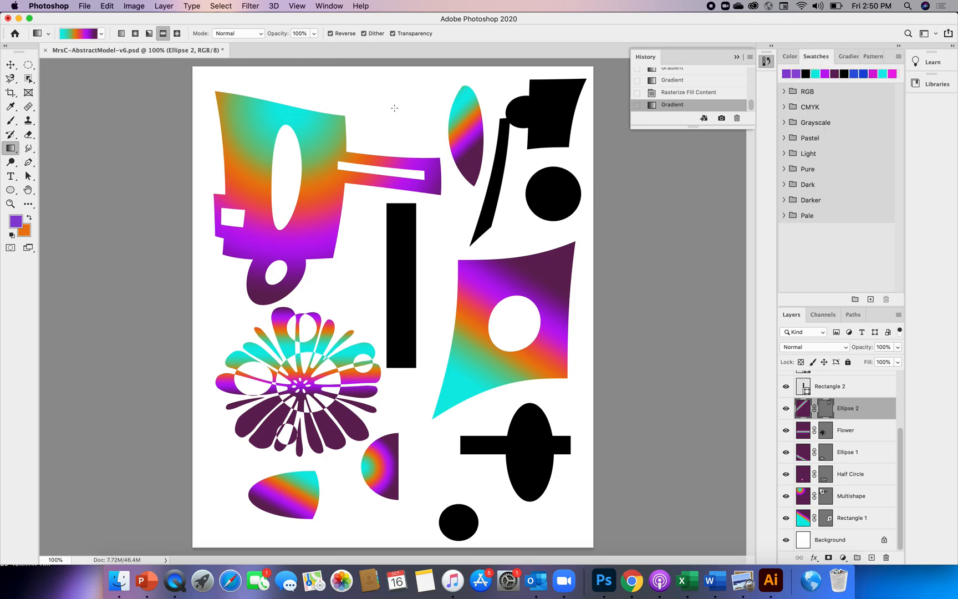
{"action": "left_click", "coordinate": [10, 64]}
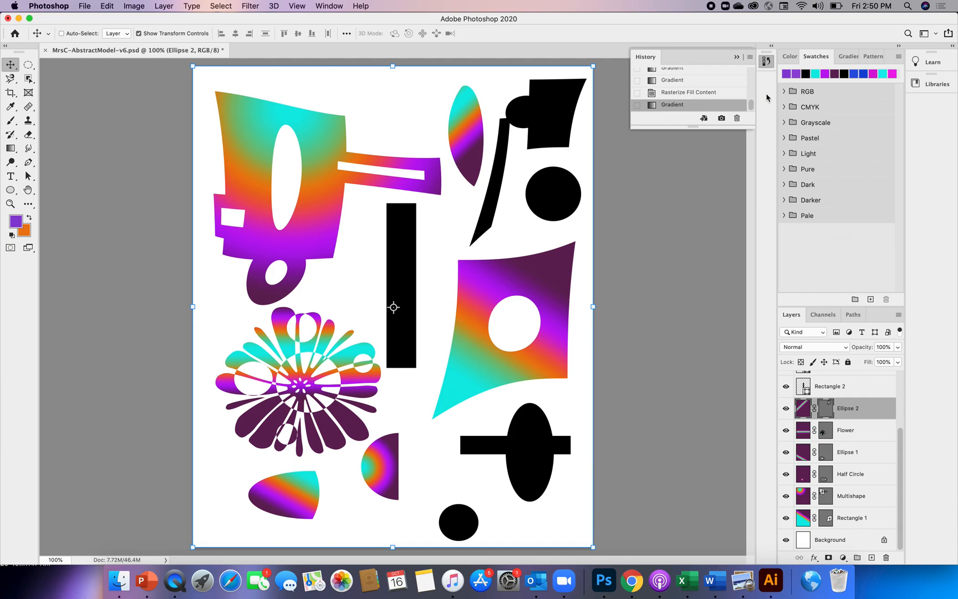
{"action": "left_click", "coordinate": [789, 56]}
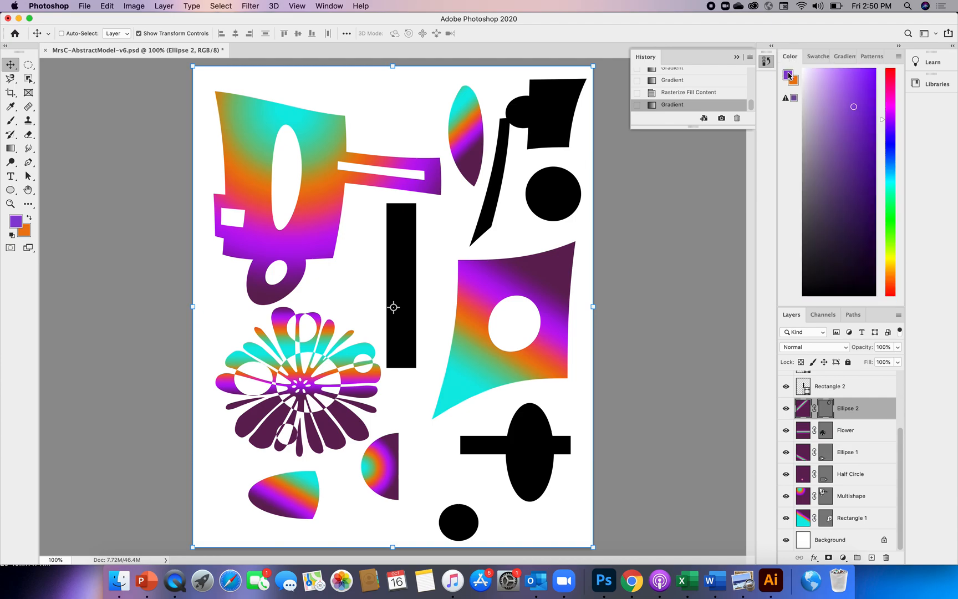
{"action": "left_click", "coordinate": [790, 77]}
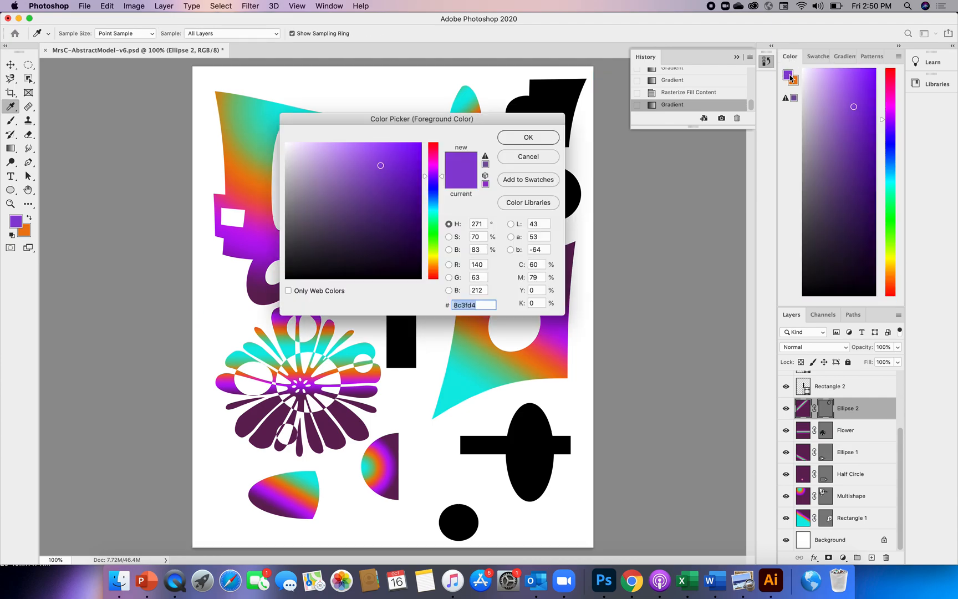
{"action": "left_click", "coordinate": [533, 140]}
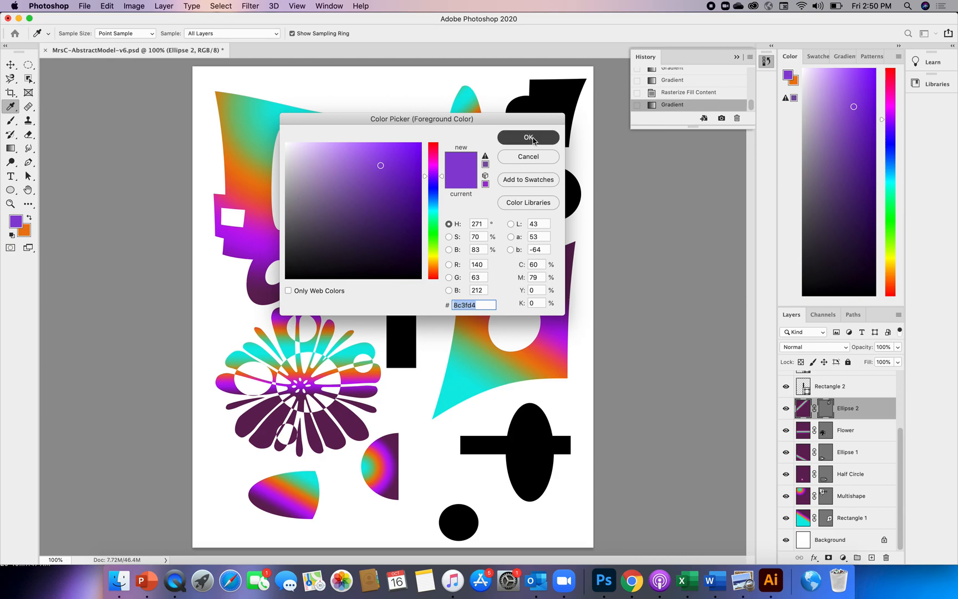
{"action": "key", "text": "v"}
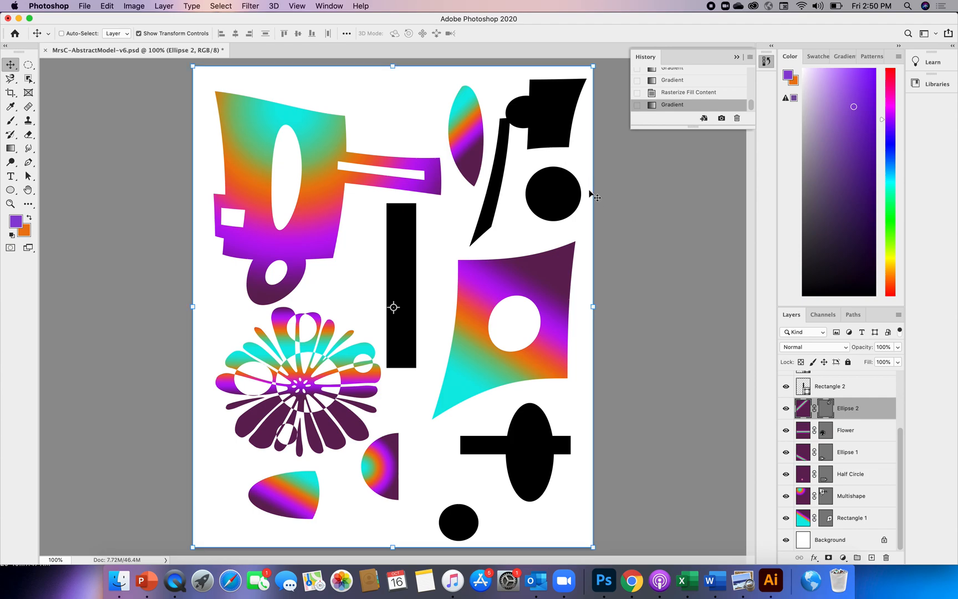
- Fill the Rectangle 2 shape with the recent purple swatch, then replace it with the magenta swatch
{"action": "left_click", "coordinate": [830, 389]}
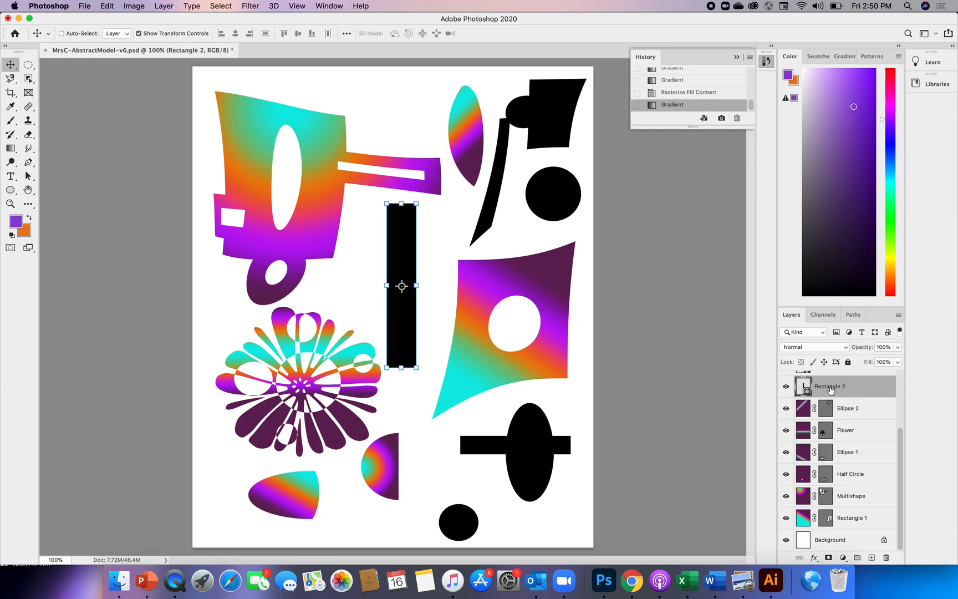
{"action": "left_click_drag", "start_coordinate": [707, 58], "coordinate": [722, 144]}
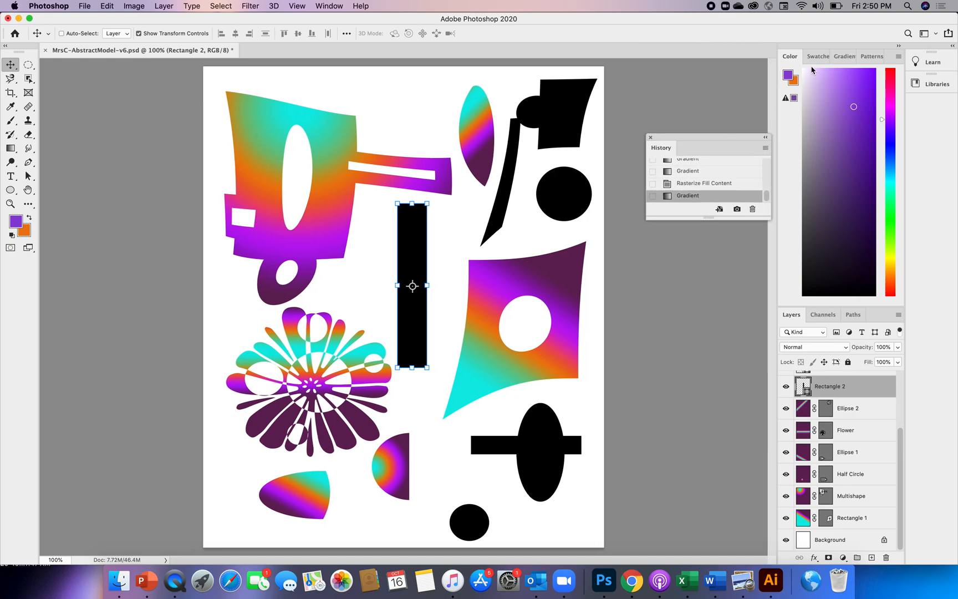
{"action": "left_click", "coordinate": [819, 56]}
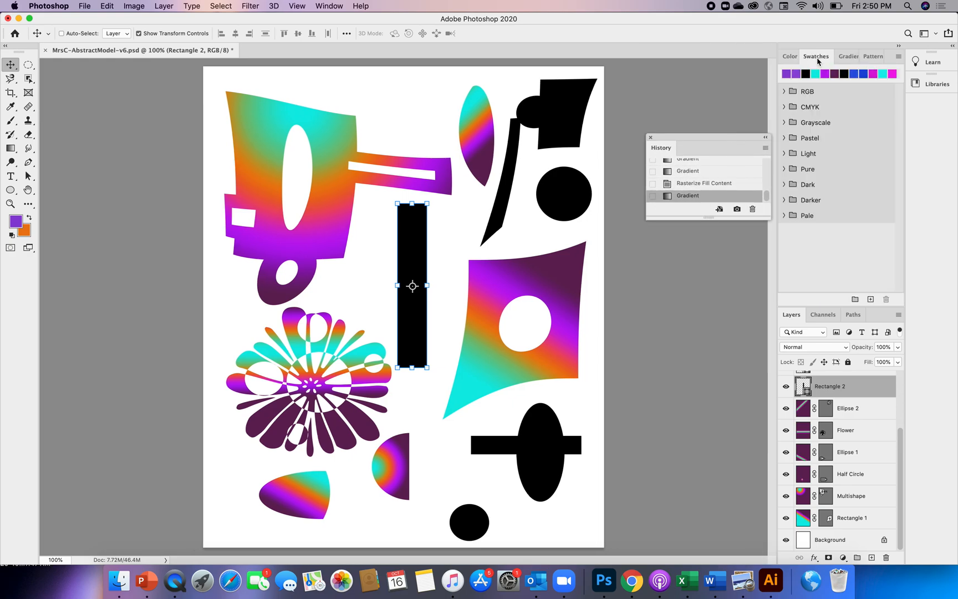
{"action": "left_click", "coordinate": [786, 74]}
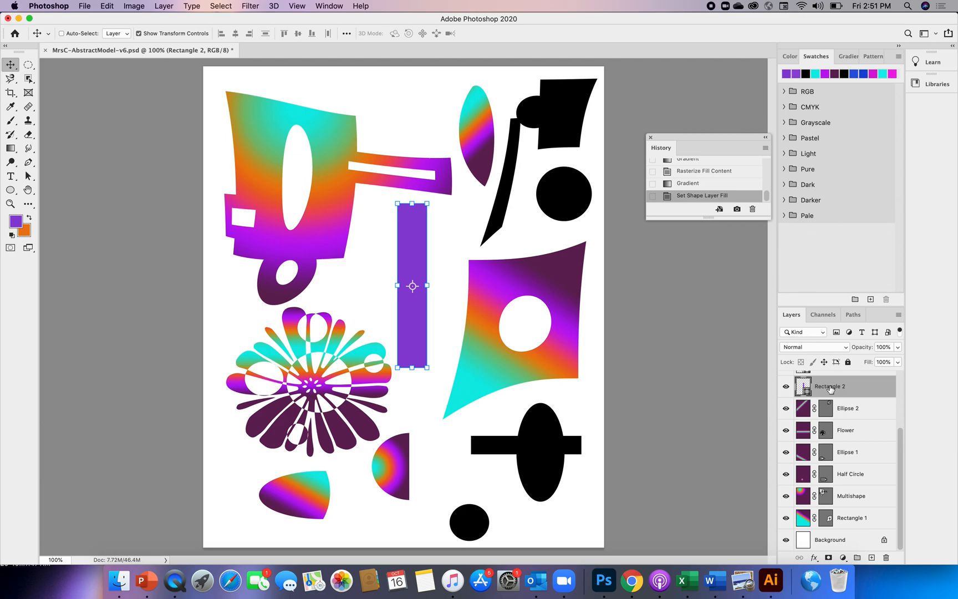
{"action": "left_click", "coordinate": [893, 74]}
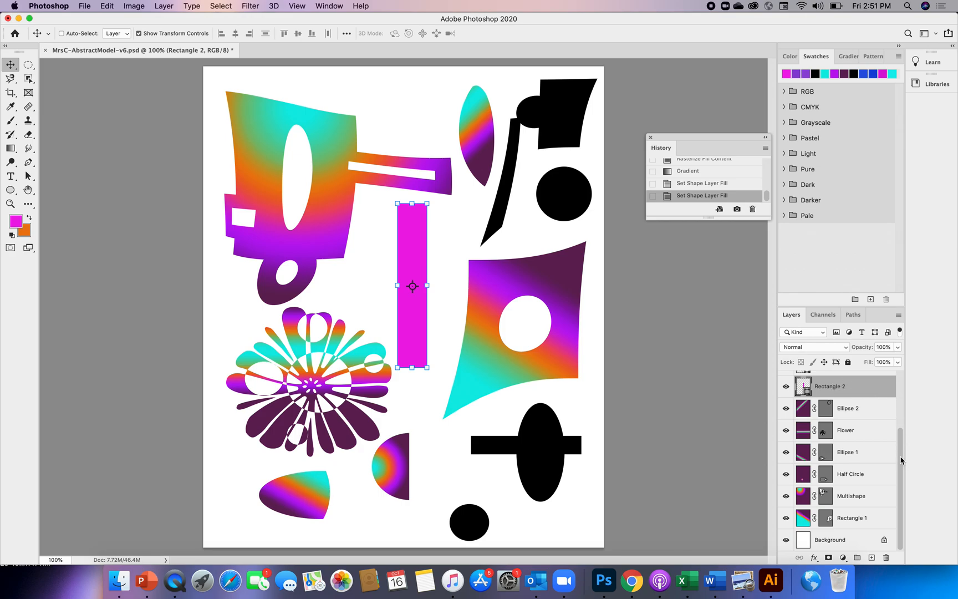
- Fill the Rectangle 3 shape, the oval crossed by a horizontal bar, with the recent purple swatch
{"action": "scroll", "coordinate": [902, 461], "scroll_direction": "up", "scroll_amount": 3}
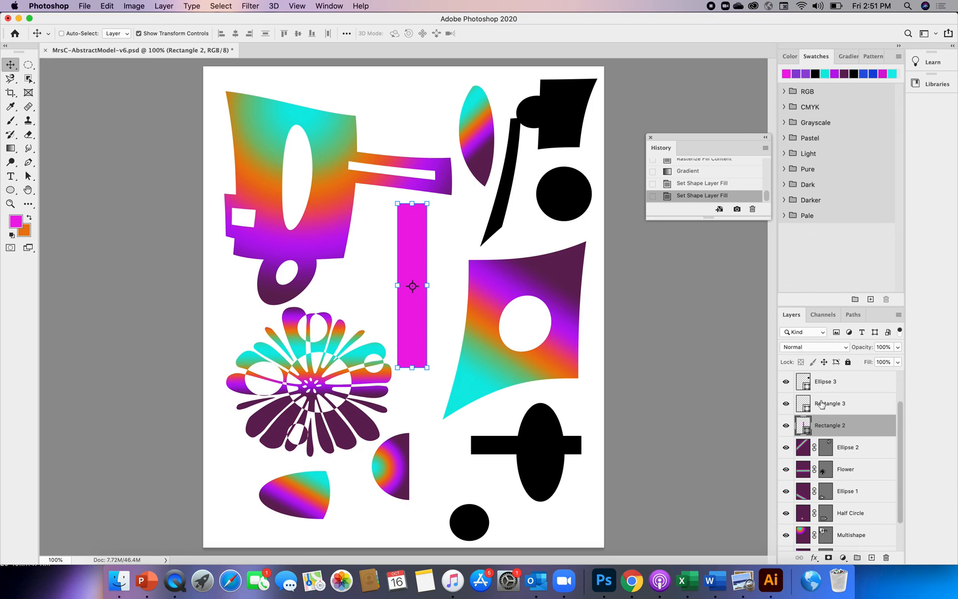
{"action": "left_click", "coordinate": [822, 404]}
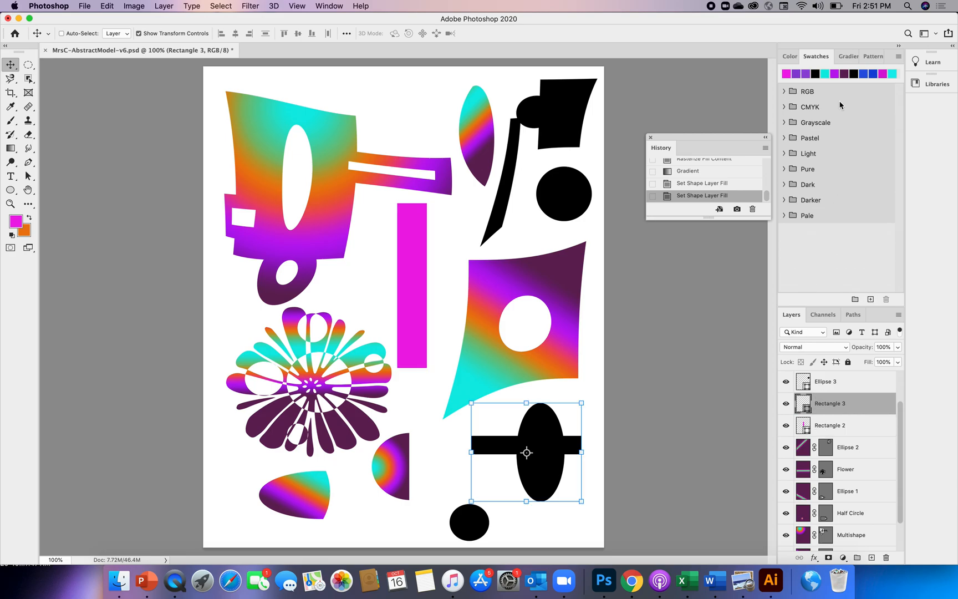
{"action": "left_click", "coordinate": [797, 74]}
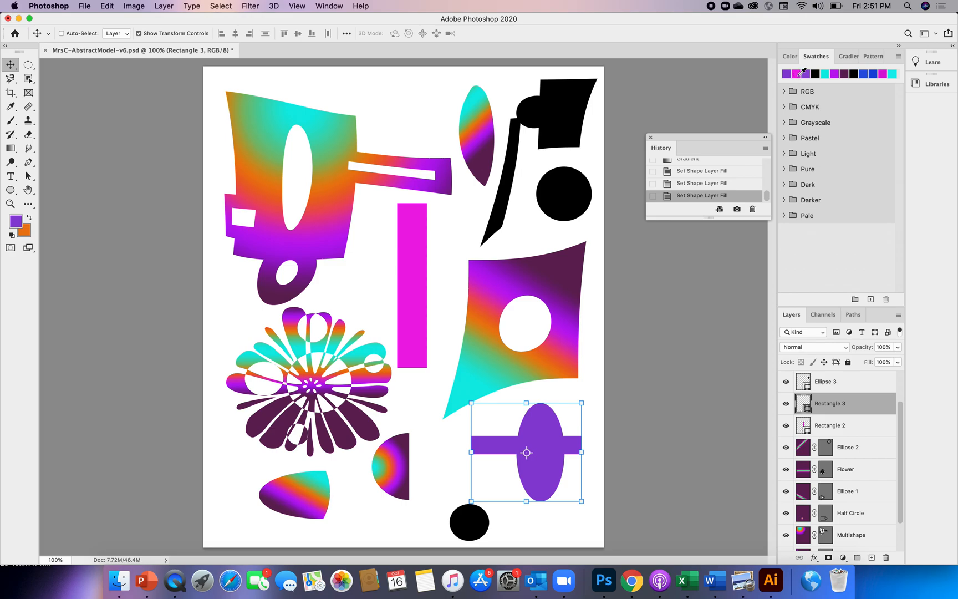
- Rasterize the fill content of the Ellipse 3 layer
{"action": "left_click", "coordinate": [832, 384]}
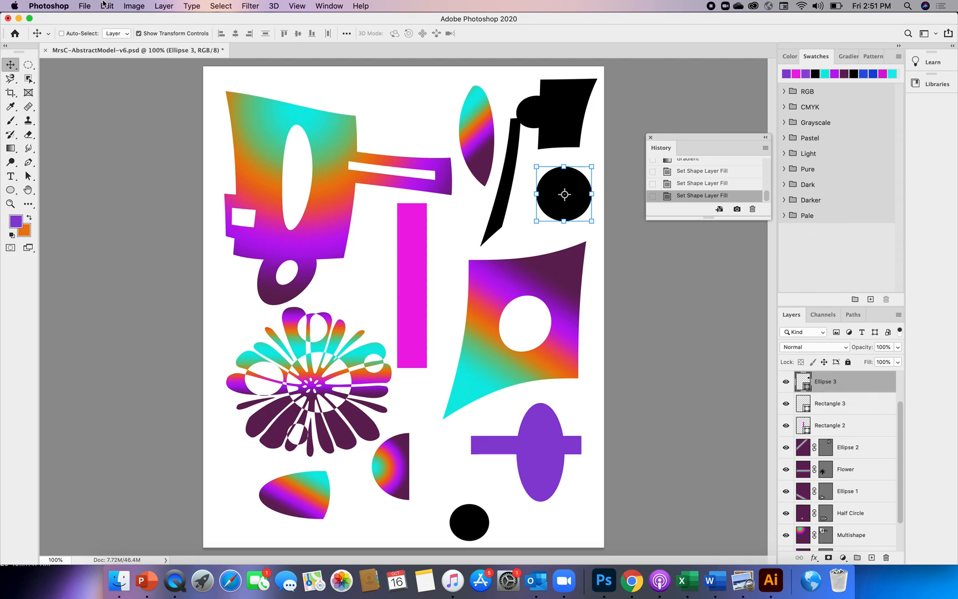
{"action": "left_click", "coordinate": [161, 8]}
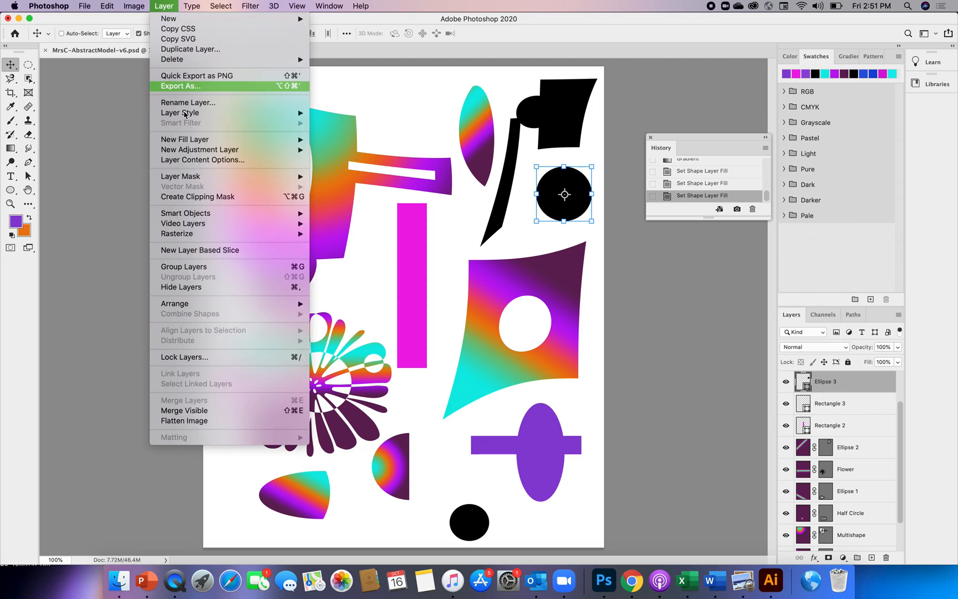
{"action": "mouse_move", "coordinate": [199, 218]}
{"action": "mouse_move", "coordinate": [196, 237]}
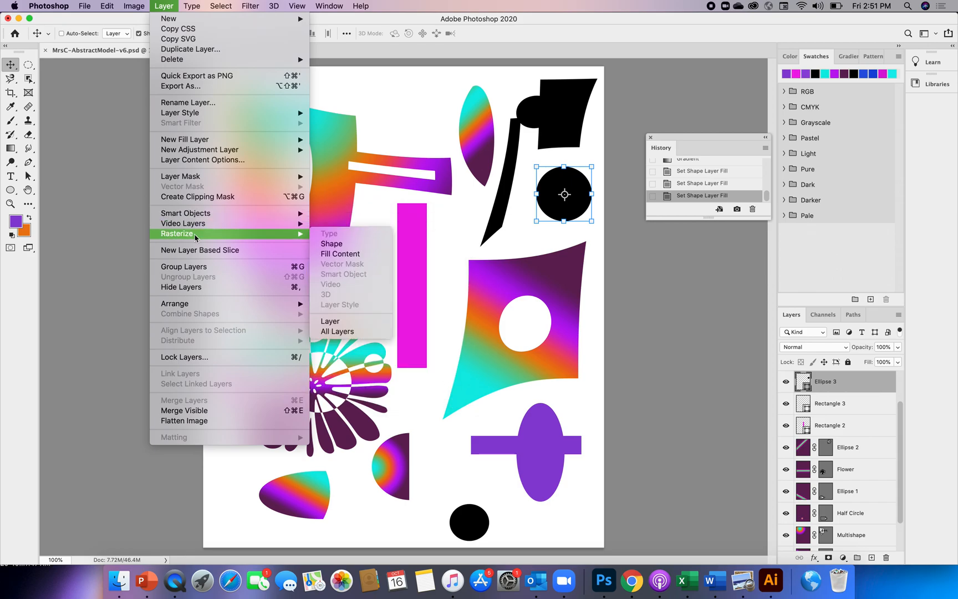
{"action": "left_click", "coordinate": [340, 253]}
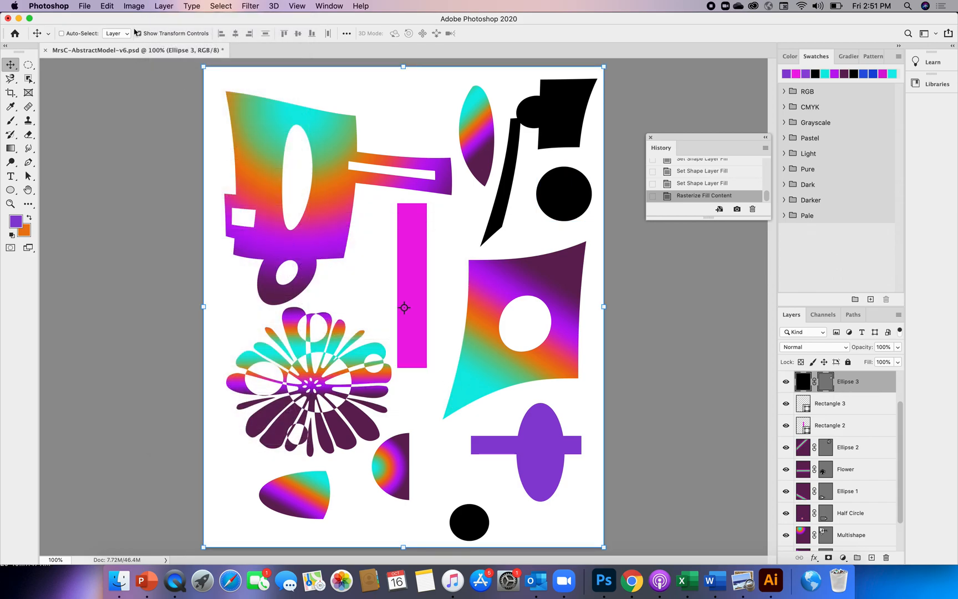
- Try angle gradients on the Ellipse 3 circle, then replace them with a radial gradient running from its left edge to its right edge
{"action": "left_click", "coordinate": [9, 149]}
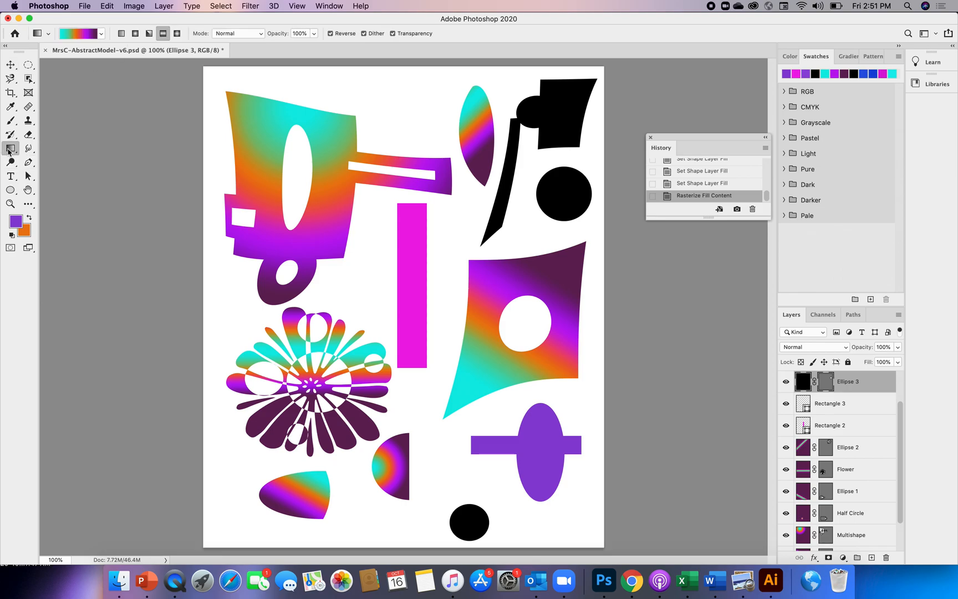
{"action": "left_click", "coordinate": [149, 35]}
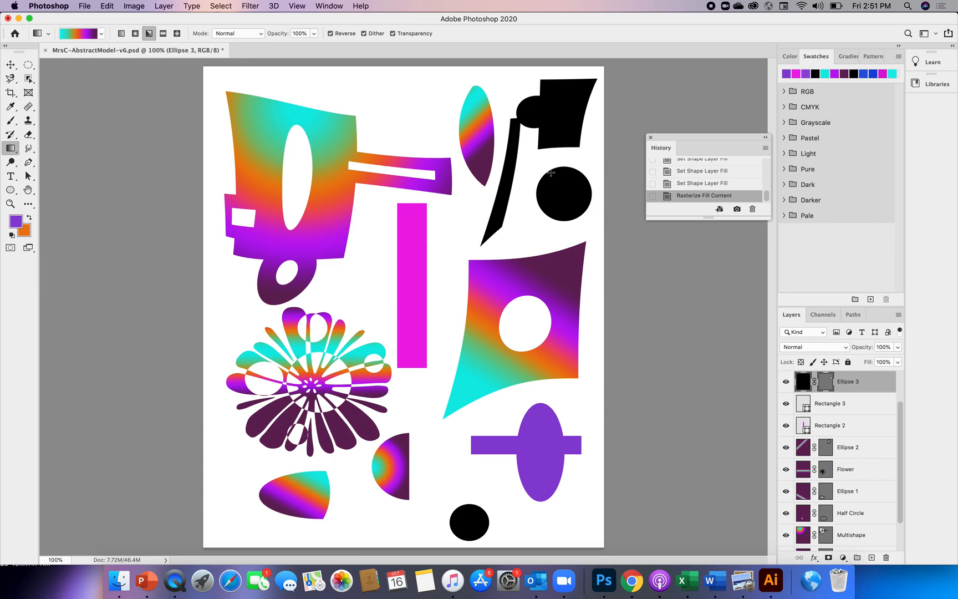
{"action": "left_click_drag", "start_coordinate": [549, 173], "coordinate": [584, 212]}
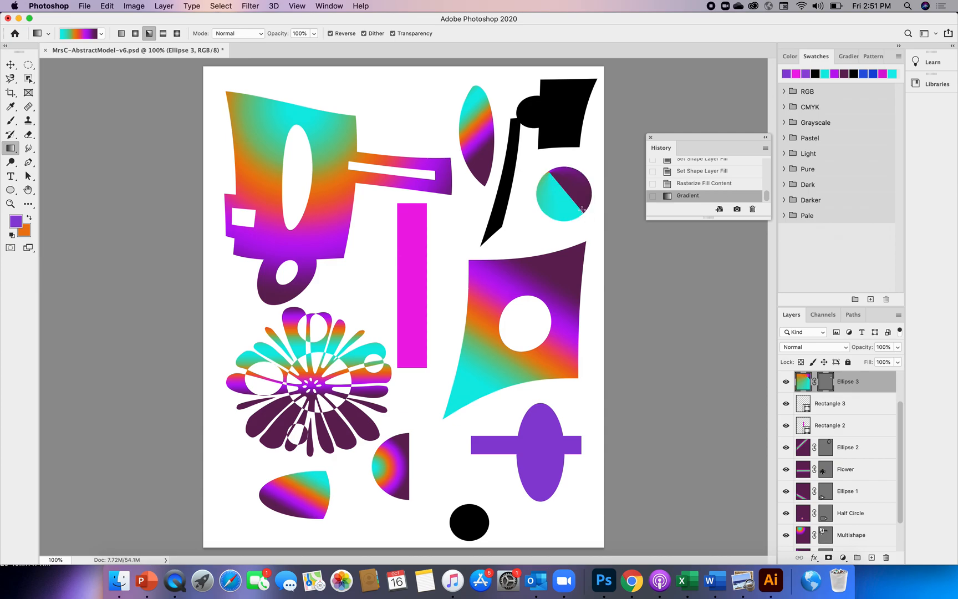
{"action": "left_click_drag", "start_coordinate": [574, 169], "coordinate": [552, 189]}
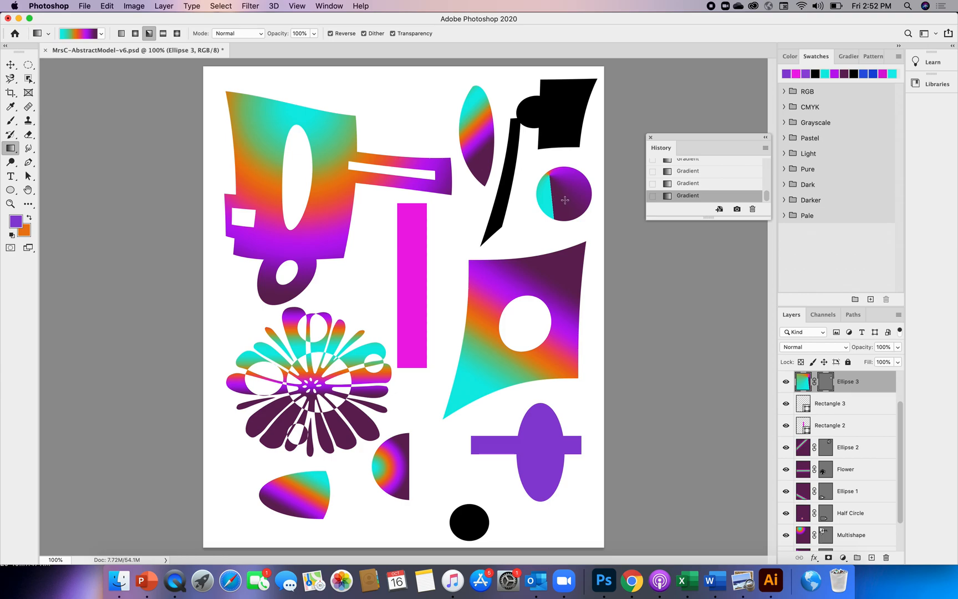
{"action": "left_click", "coordinate": [136, 33]}
{"action": "left_click_drag", "start_coordinate": [538, 197], "coordinate": [589, 190]}
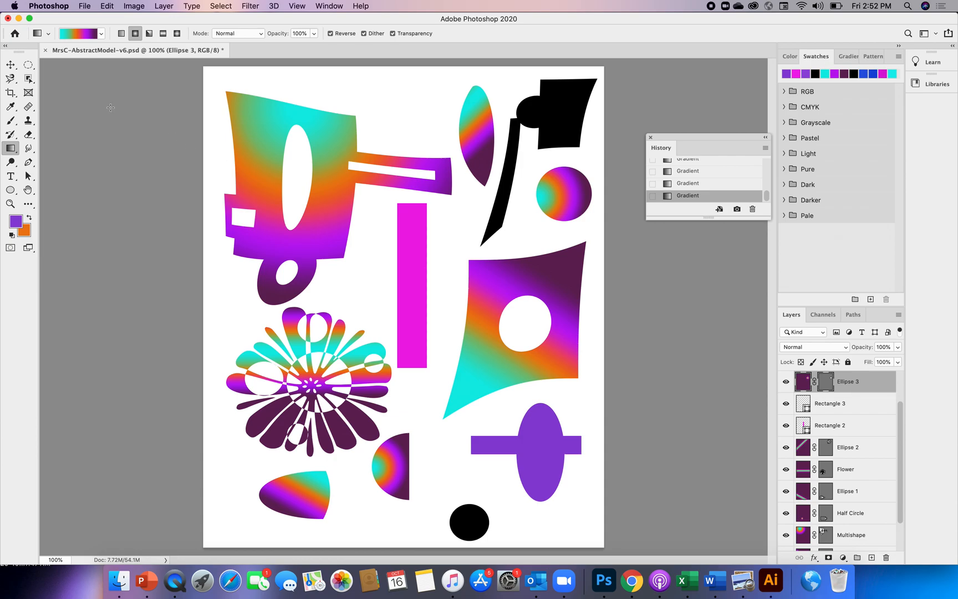
{"action": "left_click", "coordinate": [11, 64]}
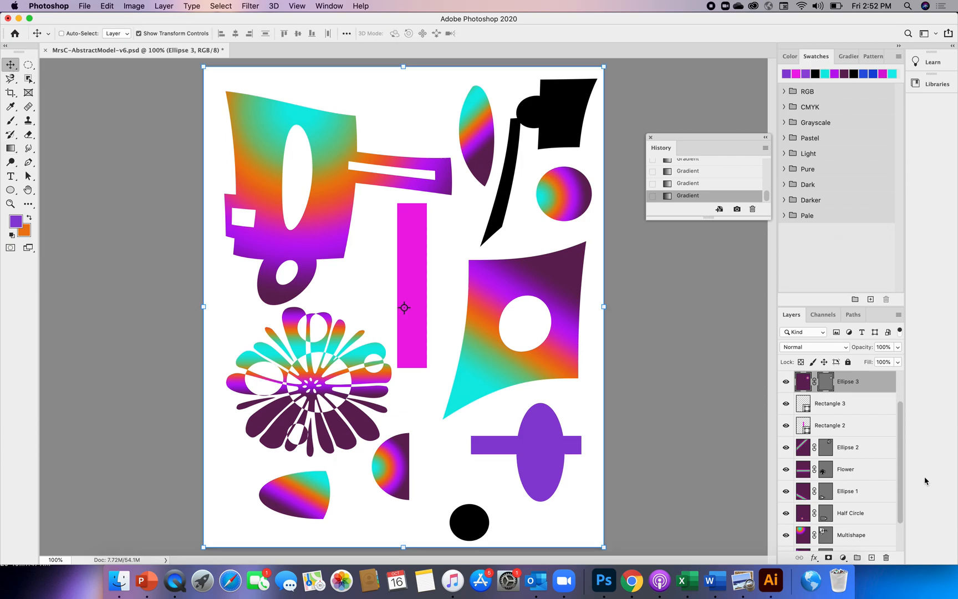
- Try several angle gradients on the Multishape layer, ending with a short one running down-left across the central oval hole from its right edge
{"action": "scroll", "coordinate": [903, 450], "scroll_direction": "down", "scroll_amount": 3}
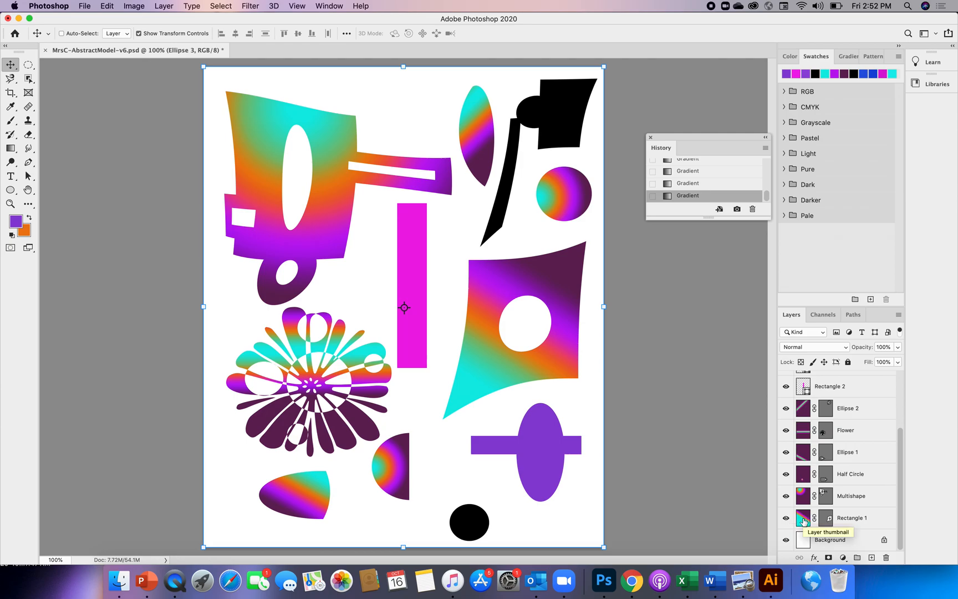
{"action": "left_click", "coordinate": [856, 498]}
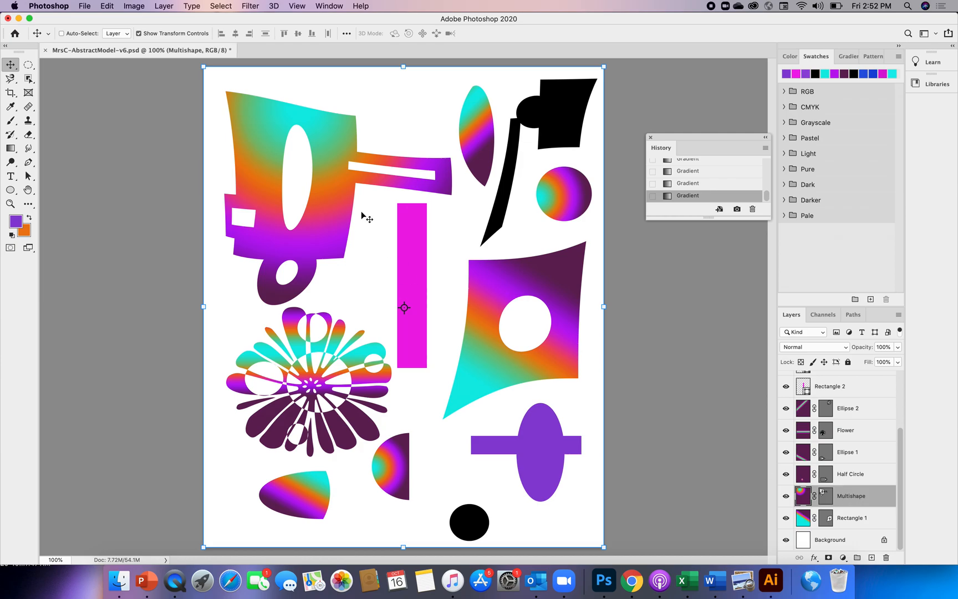
{"action": "left_click", "coordinate": [11, 150]}
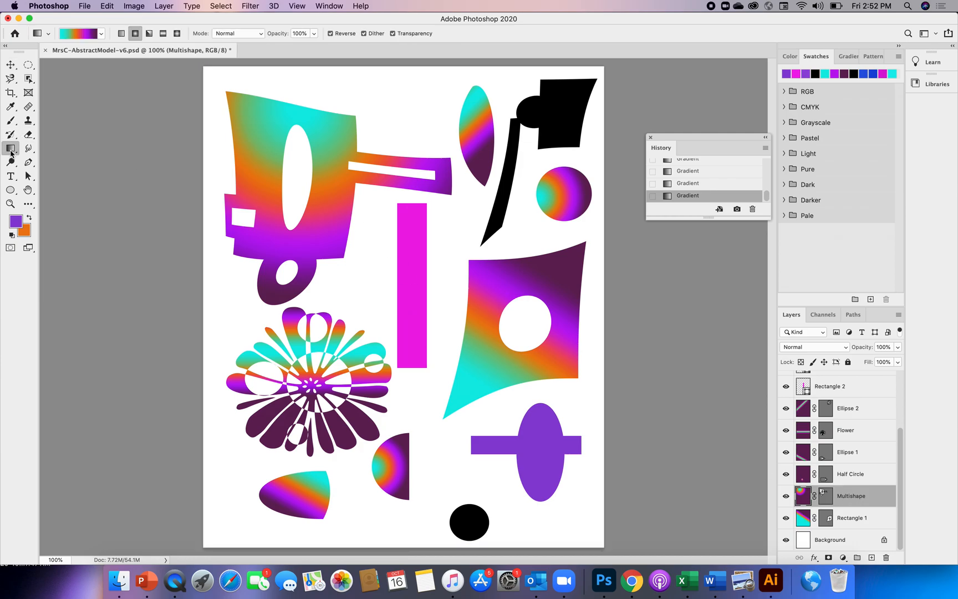
{"action": "left_click", "coordinate": [149, 34]}
{"action": "left_click_drag", "start_coordinate": [237, 168], "coordinate": [336, 124]}
{"action": "left_click_drag", "start_coordinate": [347, 118], "coordinate": [348, 118]}
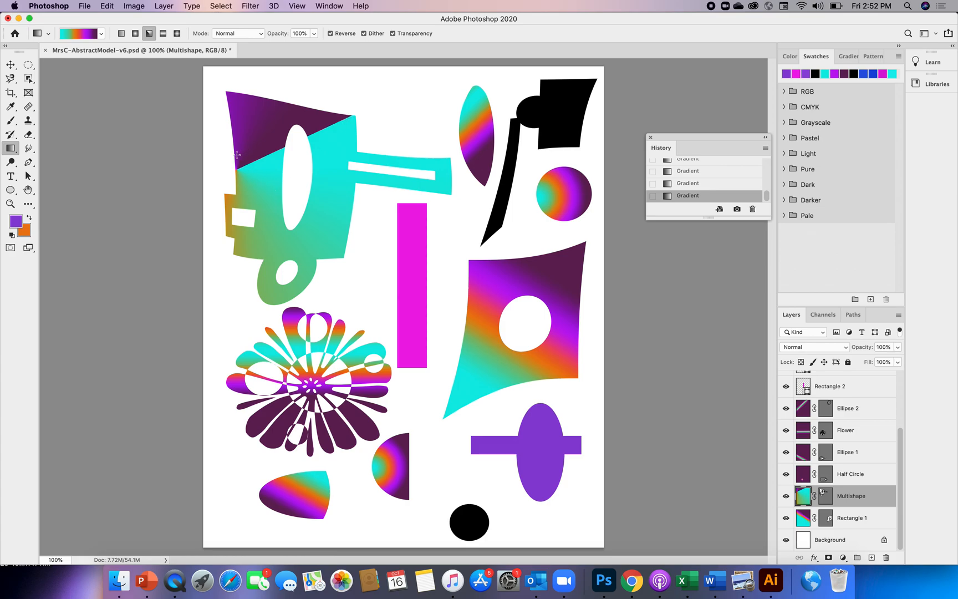
{"action": "left_click_drag", "start_coordinate": [235, 155], "coordinate": [450, 168]}
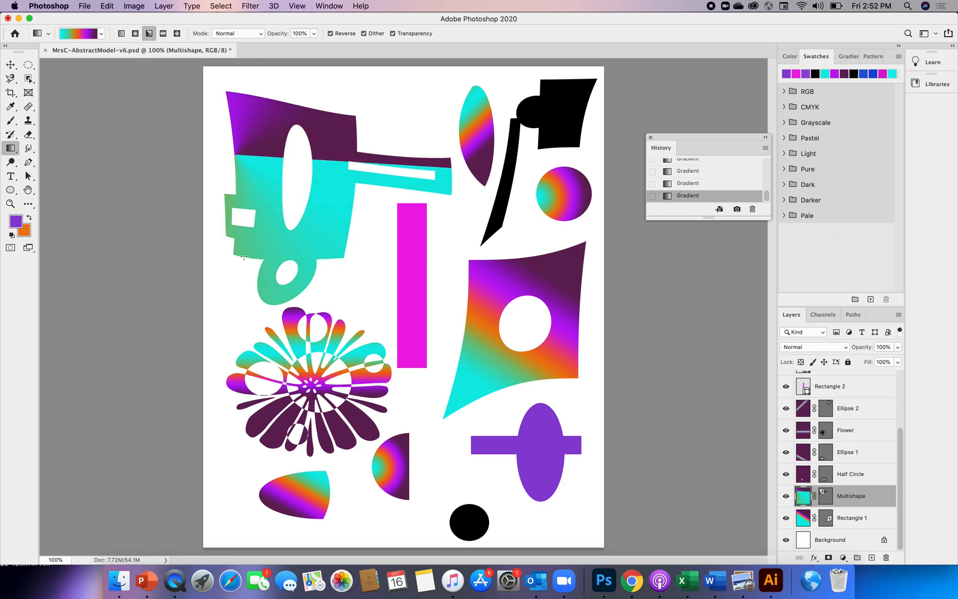
{"action": "left_click_drag", "start_coordinate": [243, 258], "coordinate": [400, 161]}
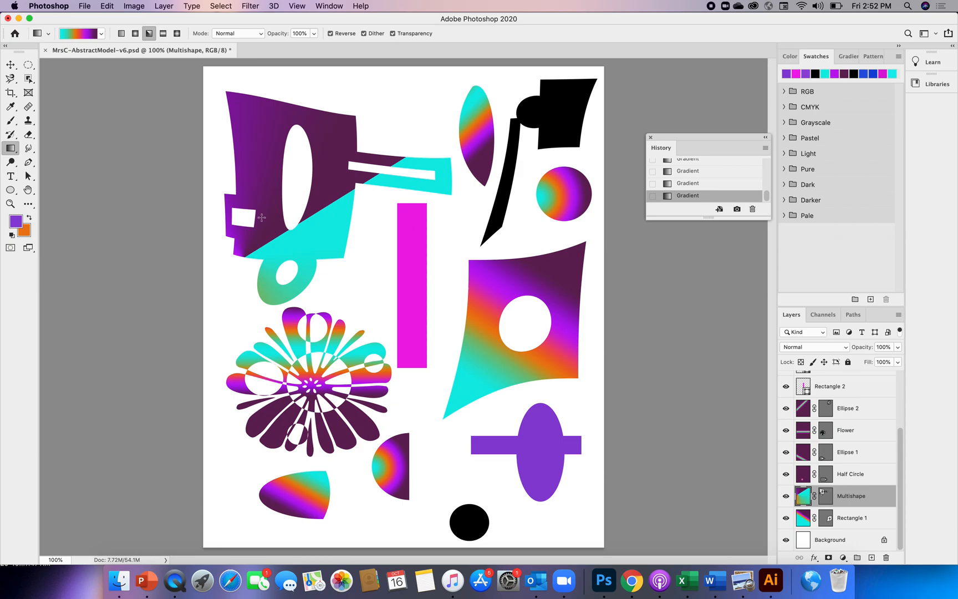
{"action": "left_click_drag", "start_coordinate": [248, 251], "coordinate": [278, 181]}
{"action": "left_click_drag", "start_coordinate": [259, 250], "coordinate": [299, 237]}
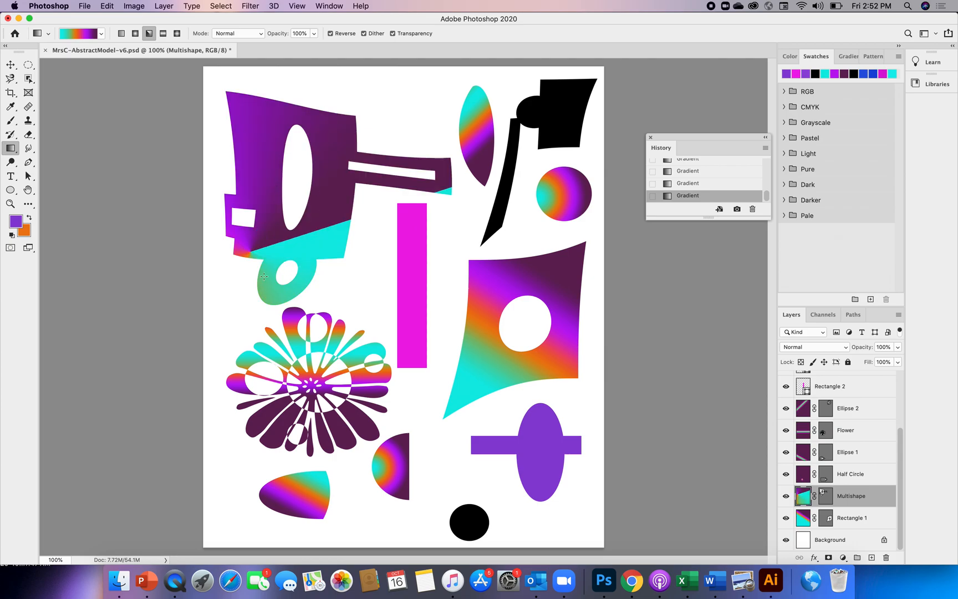
{"action": "left_click_drag", "start_coordinate": [243, 254], "coordinate": [260, 211]}
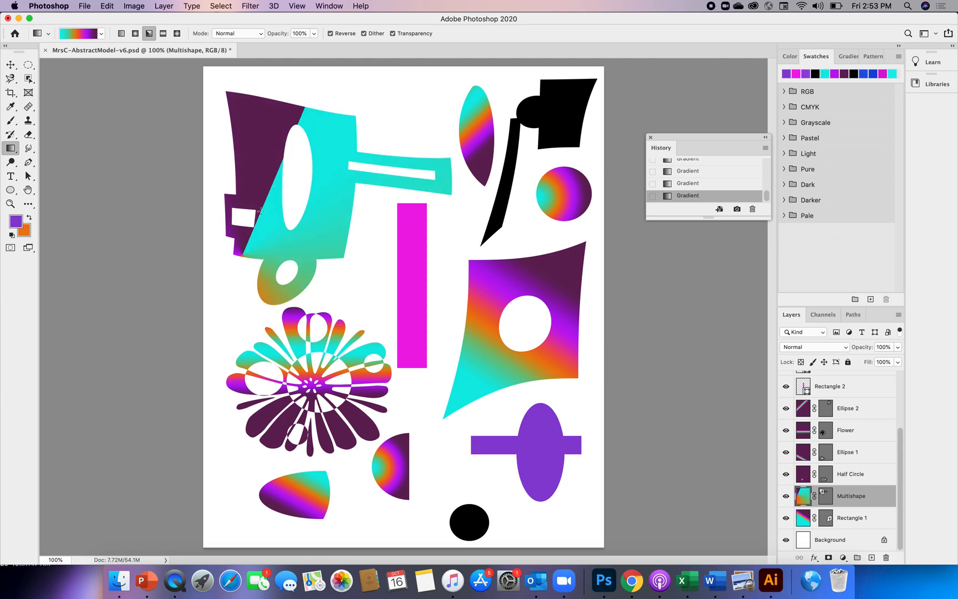
{"action": "left_click_drag", "start_coordinate": [244, 256], "coordinate": [295, 249]}
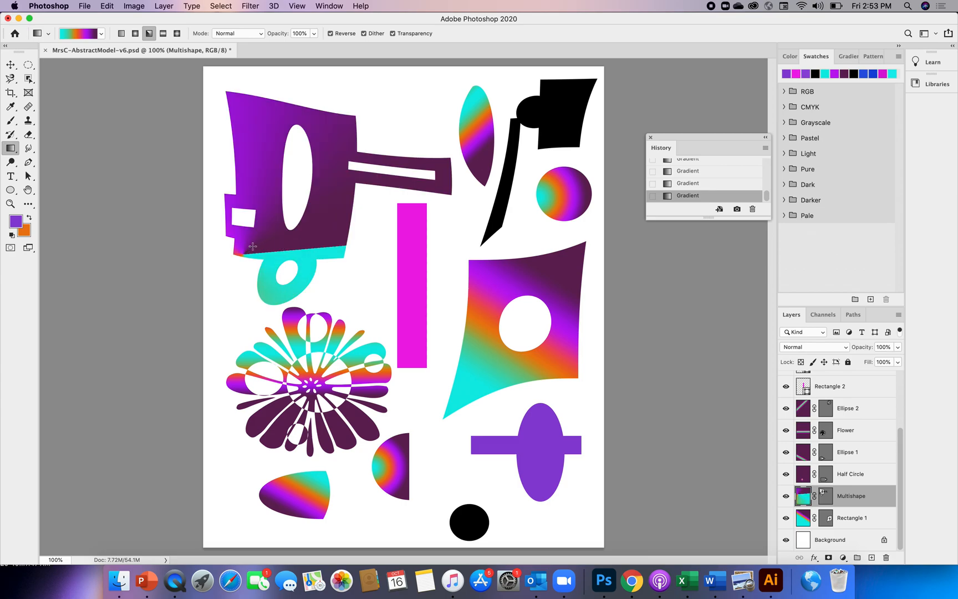
{"action": "left_click_drag", "start_coordinate": [273, 225], "coordinate": [334, 168]}
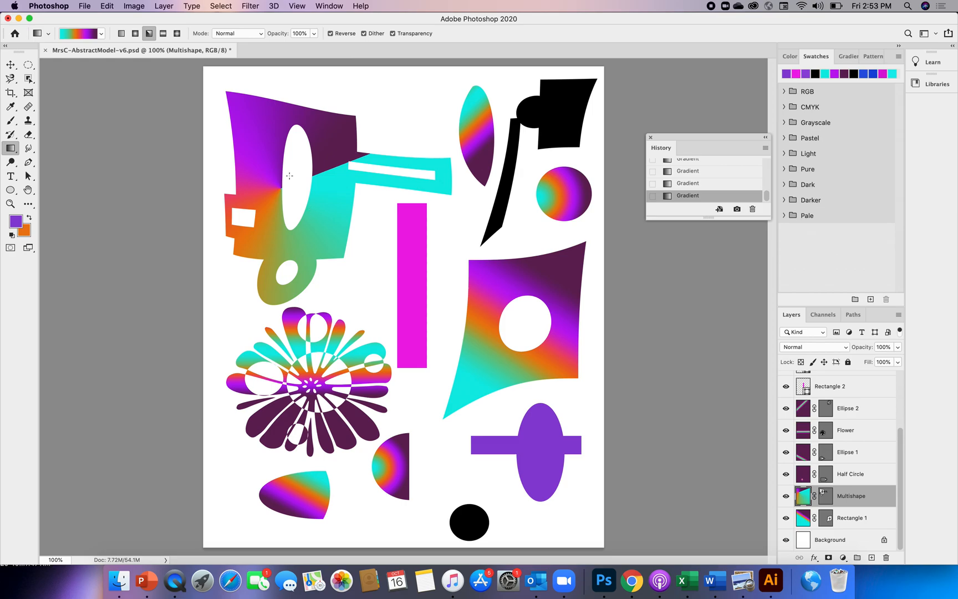
{"action": "left_click_drag", "start_coordinate": [314, 193], "coordinate": [263, 124]}
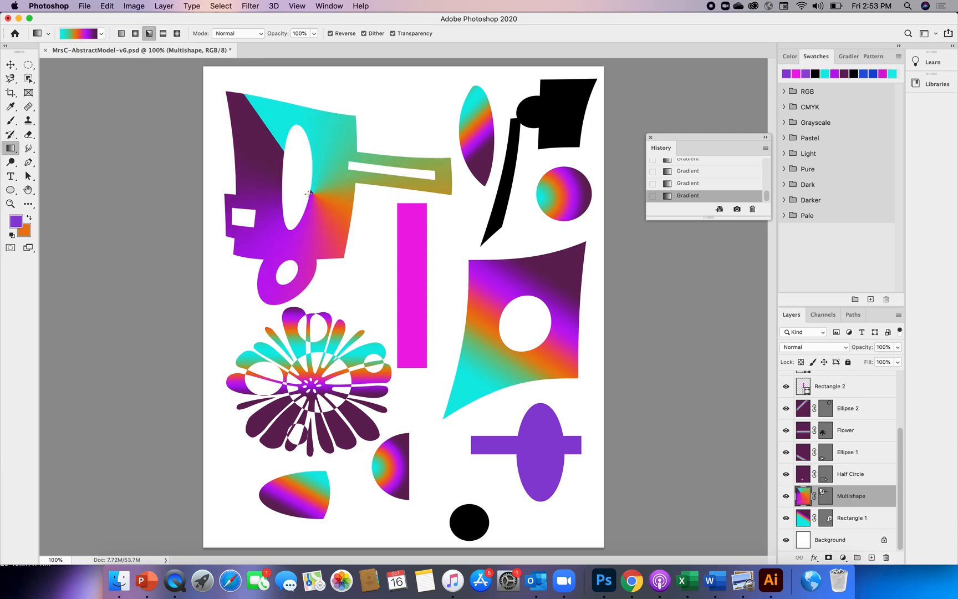
{"action": "left_click_drag", "start_coordinate": [306, 187], "coordinate": [269, 204]}
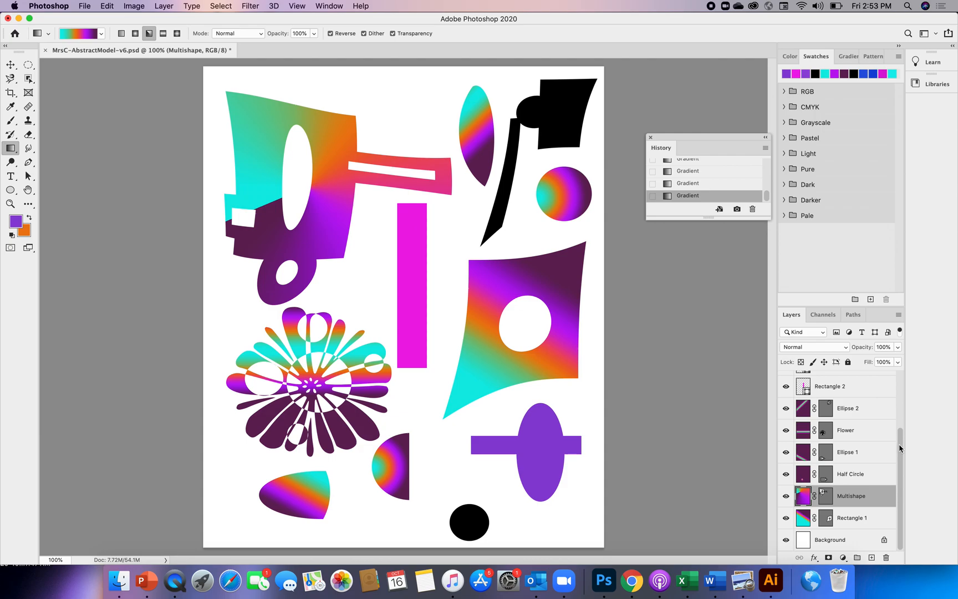
- Rasterize the fill content of the Transform Shape layer and apply a diamond gradient from its upper block's center diagonally down to the left
{"action": "scroll", "coordinate": [887, 438], "scroll_direction": "up", "scroll_amount": 3}
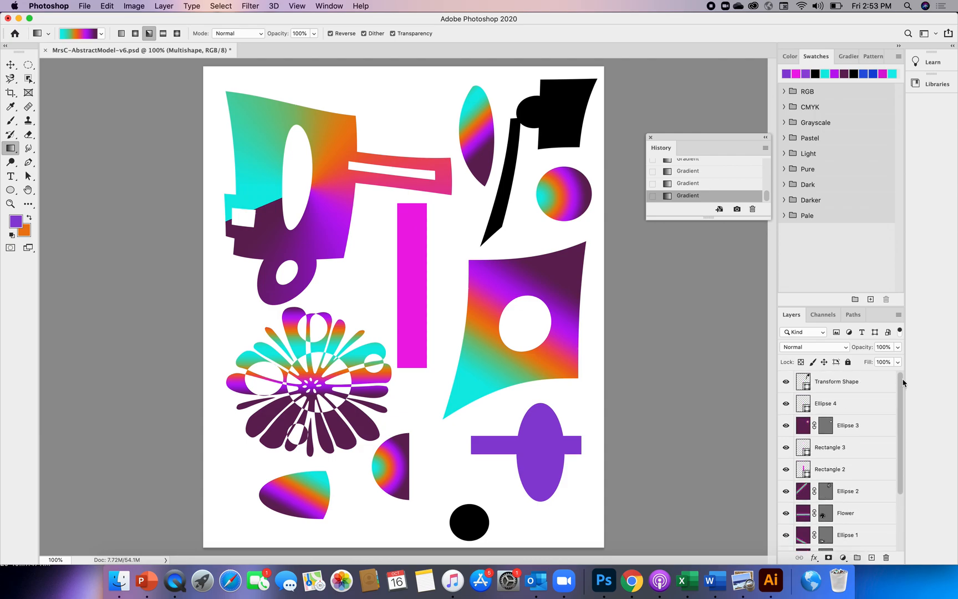
{"action": "left_click", "coordinate": [805, 383]}
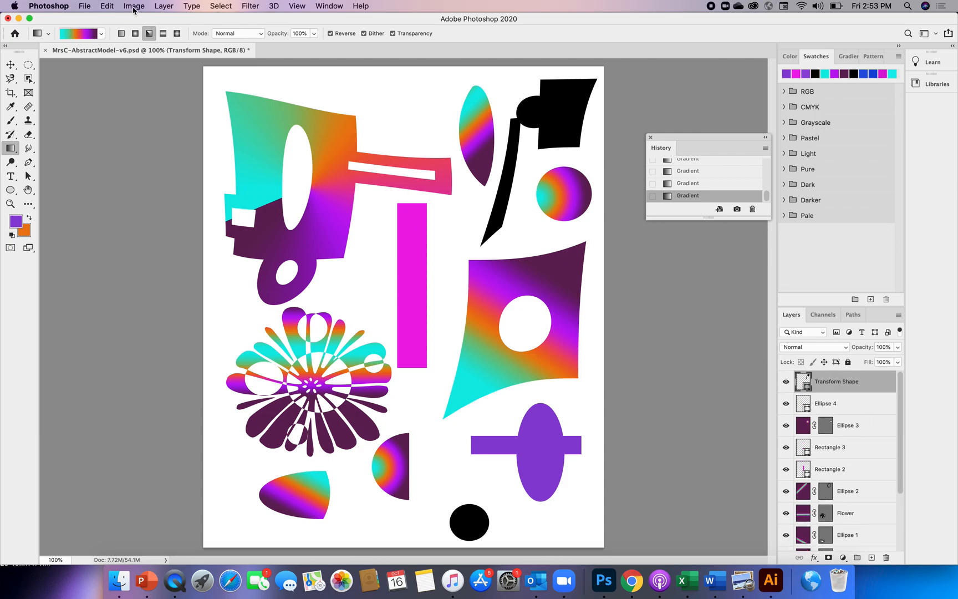
{"action": "left_click", "coordinate": [163, 7]}
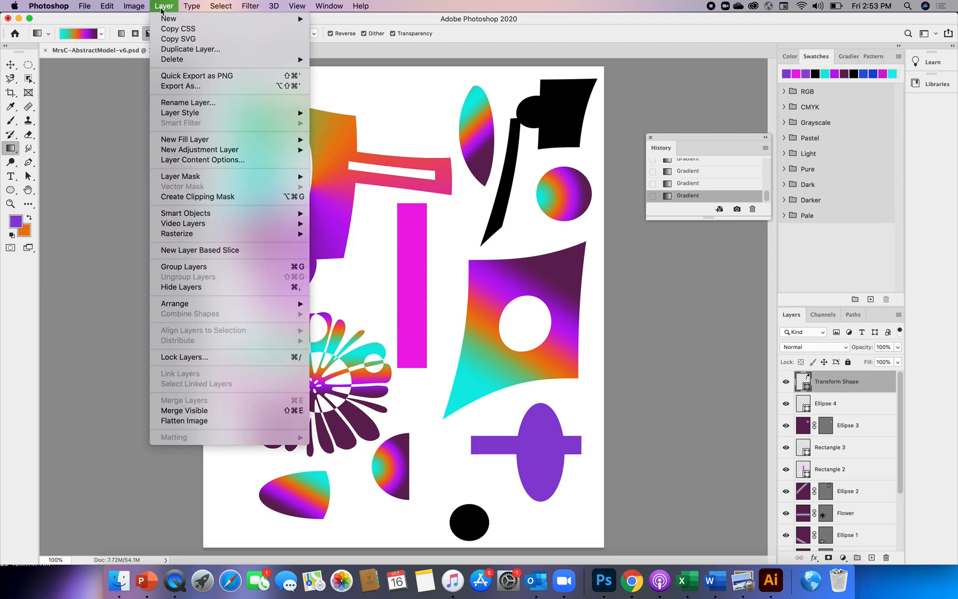
{"action": "mouse_move", "coordinate": [183, 235]}
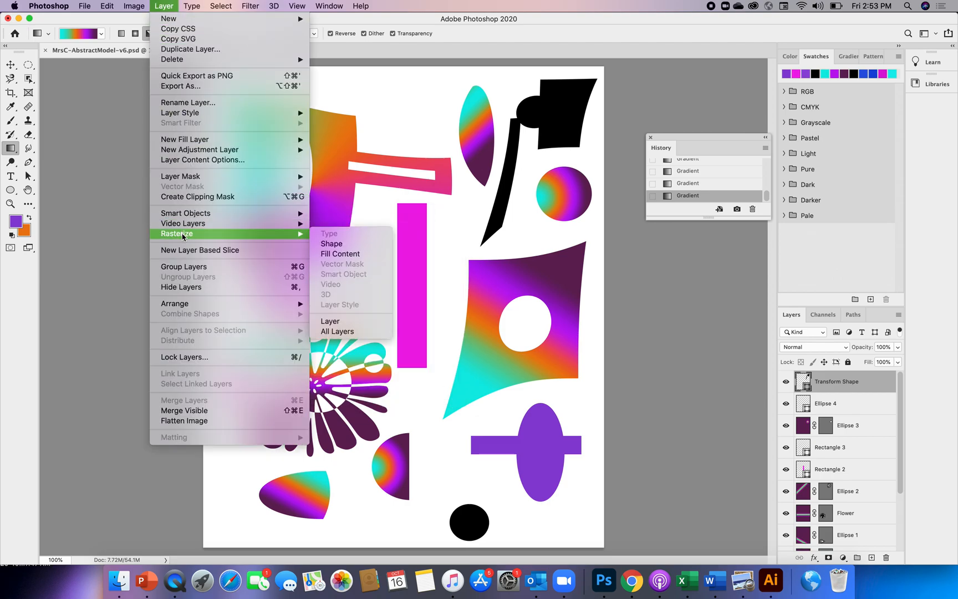
{"action": "left_click", "coordinate": [332, 255]}
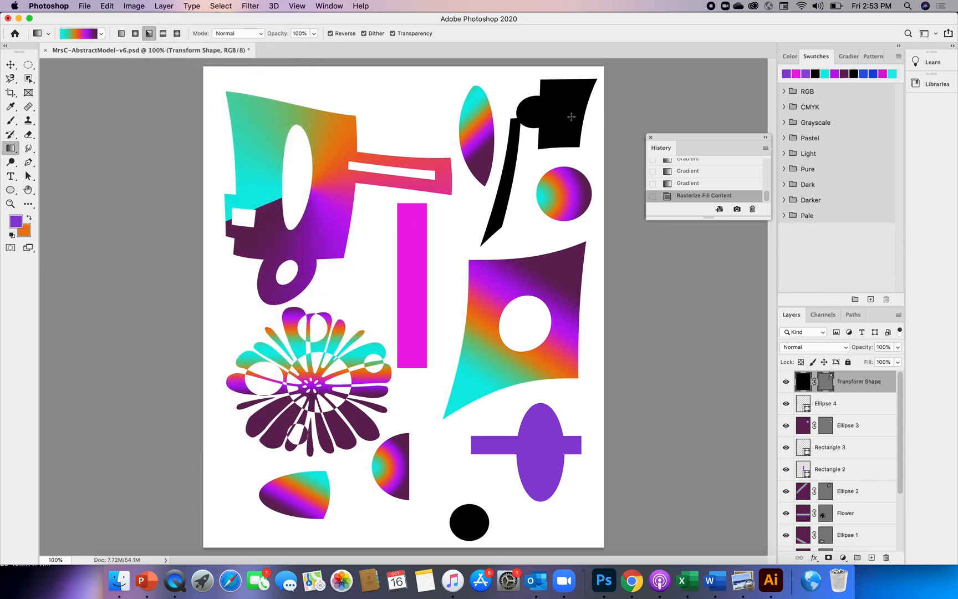
{"action": "left_click", "coordinate": [177, 33]}
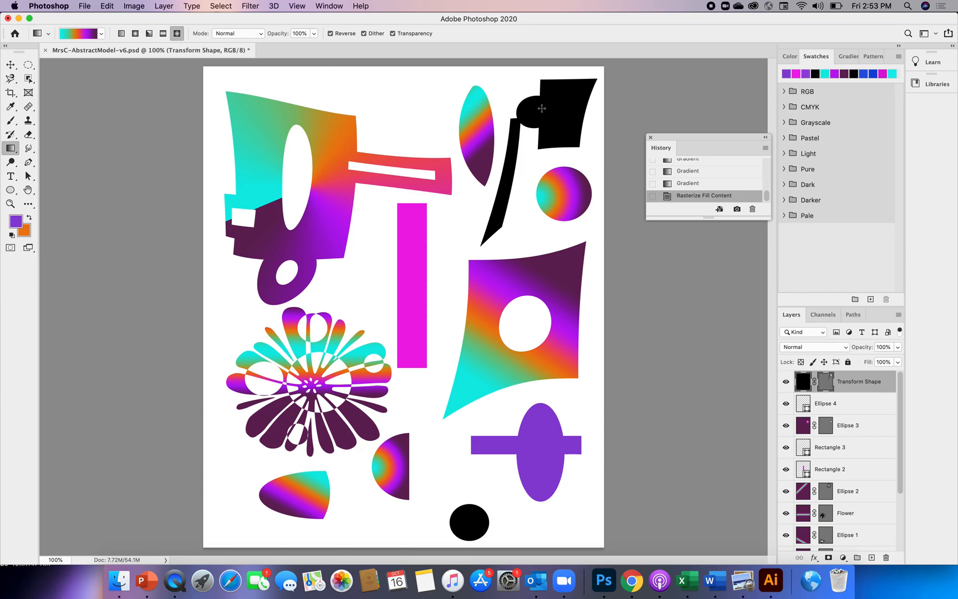
{"action": "left_click_drag", "start_coordinate": [557, 112], "coordinate": [509, 149]}
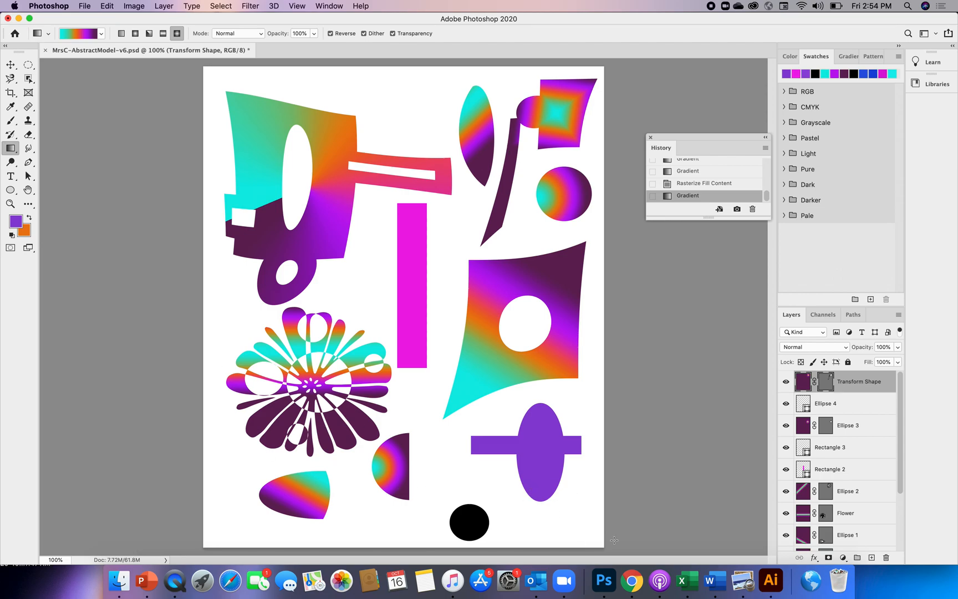
- Fill the Ellipse 4 circle with the dark plum swatch
{"action": "left_click", "coordinate": [817, 408]}
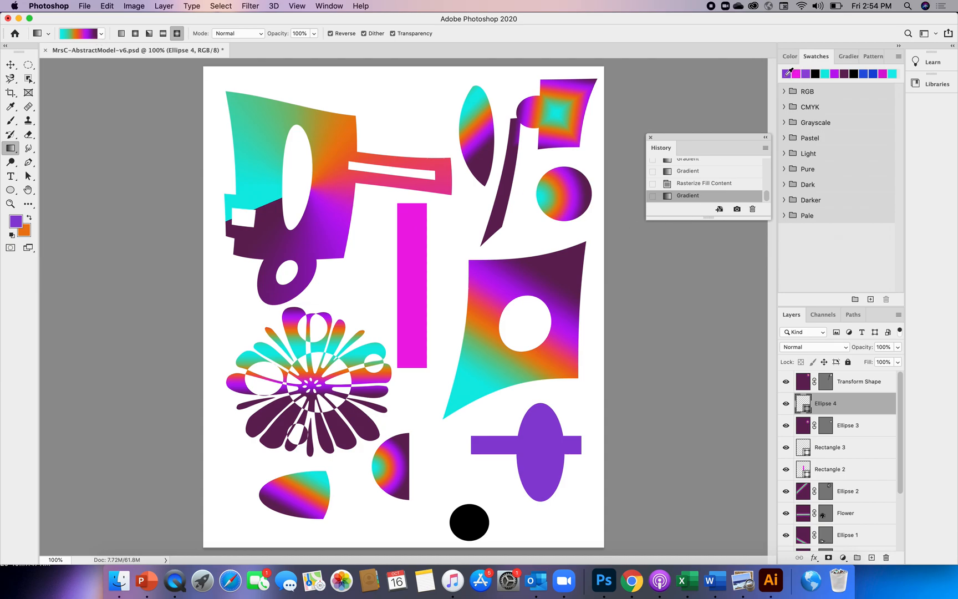
{"action": "left_click", "coordinate": [844, 73]}
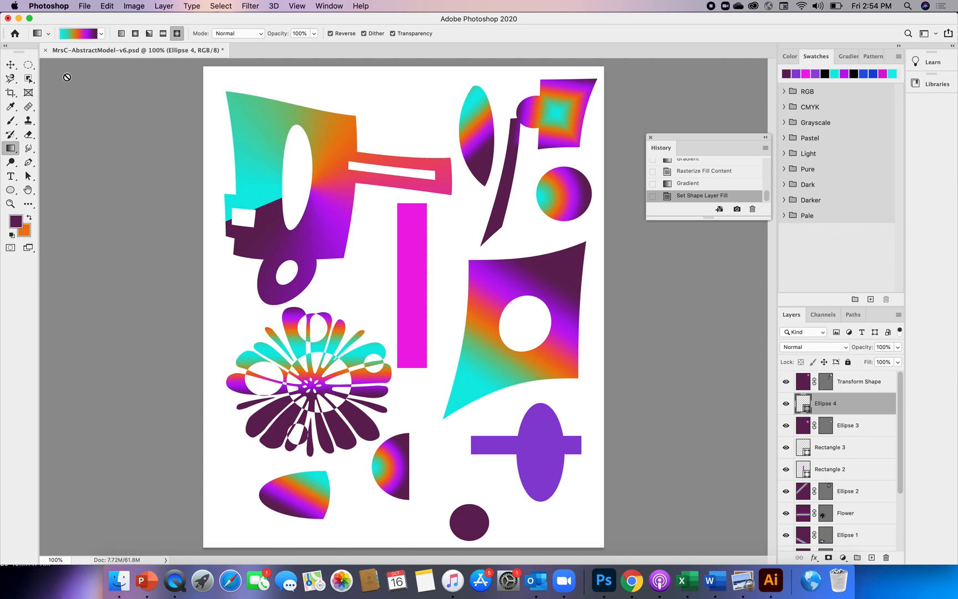
- Save a new version on the computer in Photoshop format with layers, named MrsC-AbstractModel-v7.psd, in the Girl 3 - Worksheet folder
{"action": "left_click", "coordinate": [84, 10]}
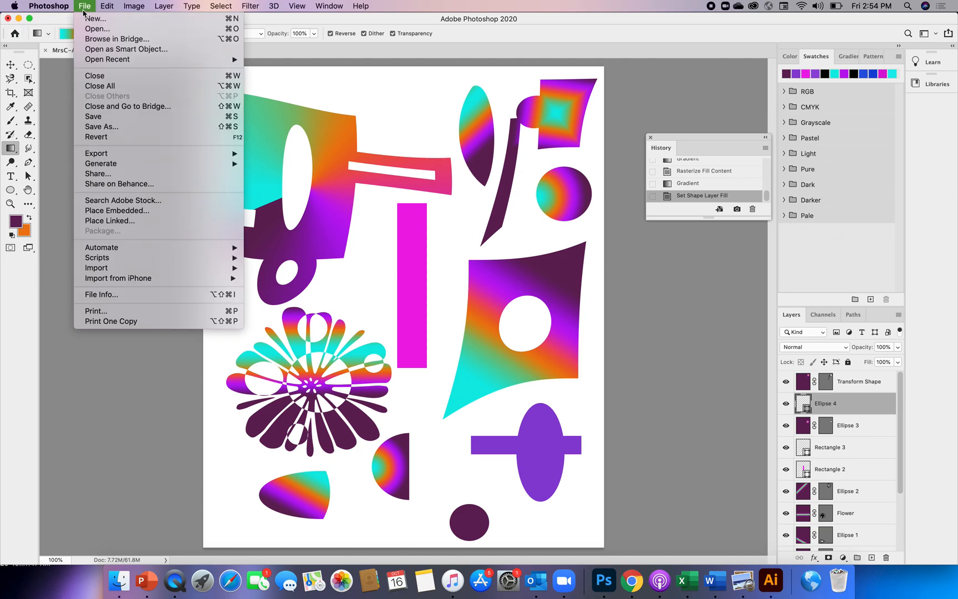
{"action": "left_click", "coordinate": [100, 130]}
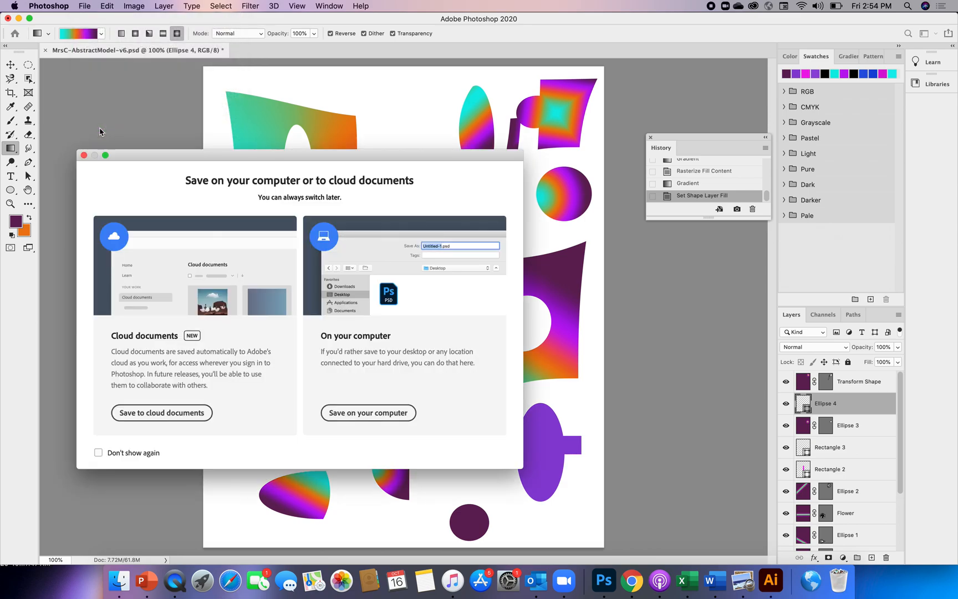
{"action": "left_click", "coordinate": [357, 420]}
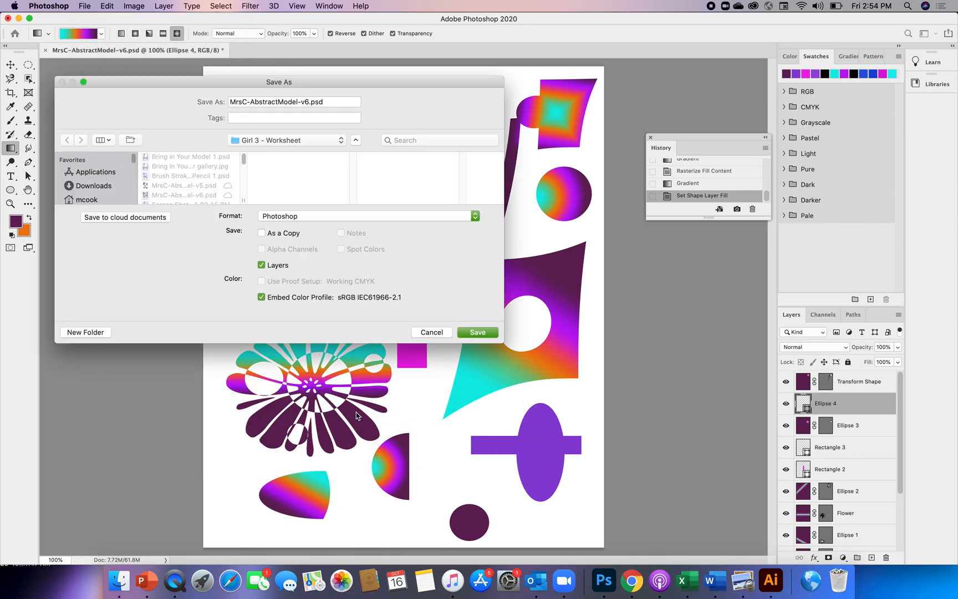
{"action": "left_click", "coordinate": [329, 101]}
{"action": "left_click", "coordinate": [309, 101]}
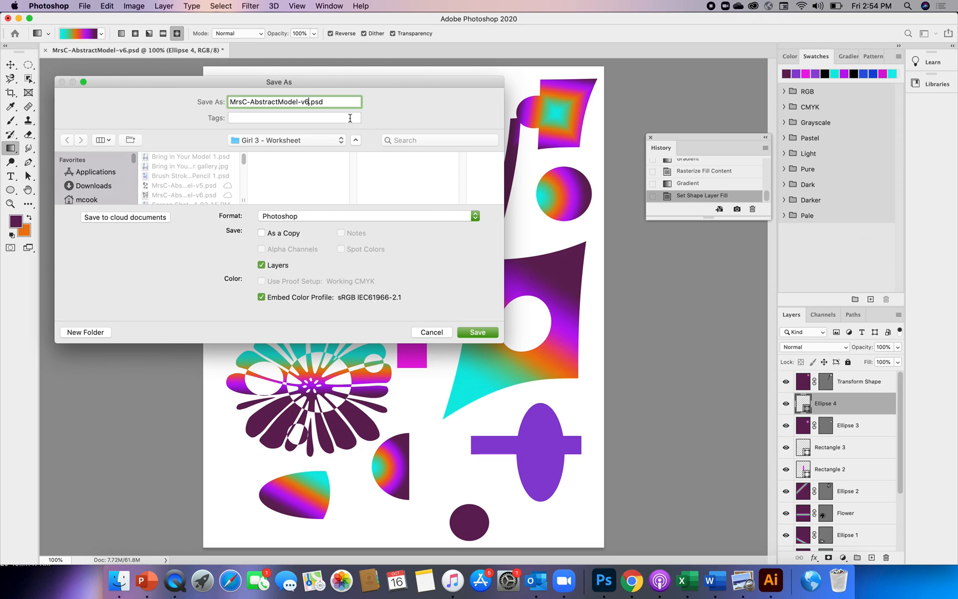
{"action": "key", "text": "BackSpace"}
{"action": "type", "text": "7"}
{"action": "left_click", "coordinate": [478, 333]}
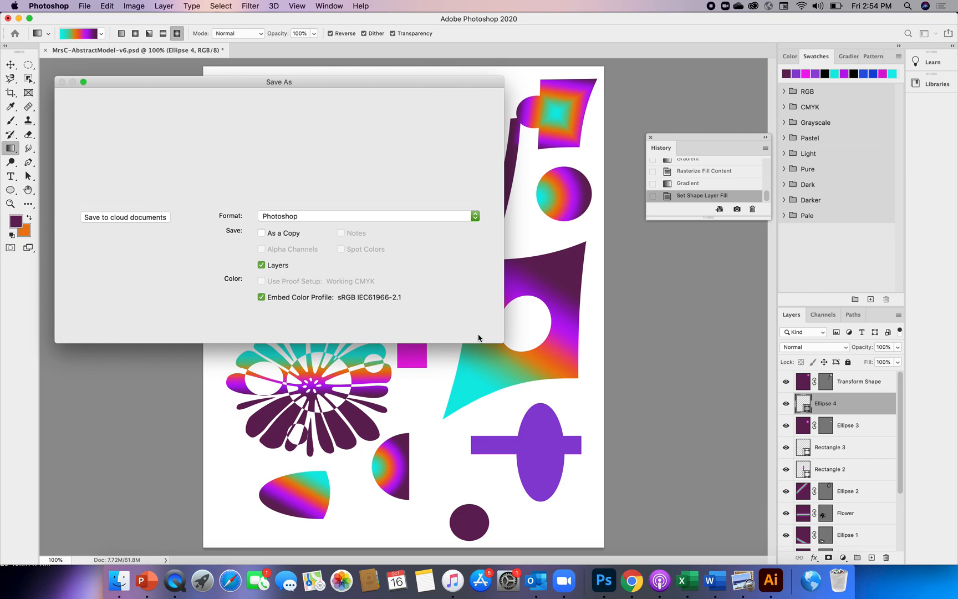
{"action": "left_click", "coordinate": [608, 254]}
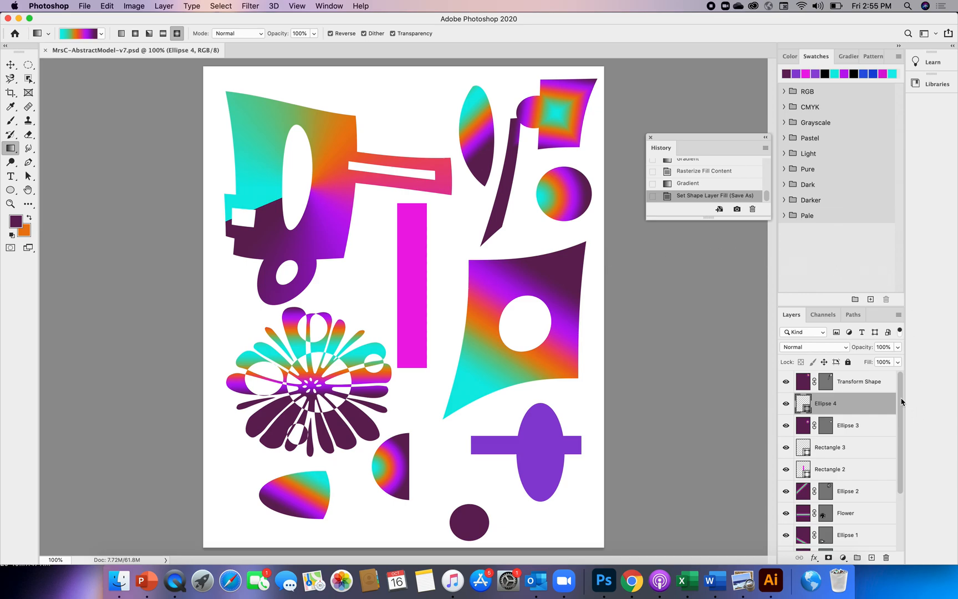
- Try a solid color fill layer directly above the Background, first in cyan and finally in yellow #ede61b, then delete that layer
{"action": "scroll", "coordinate": [899, 414], "scroll_direction": "down", "scroll_amount": 3}
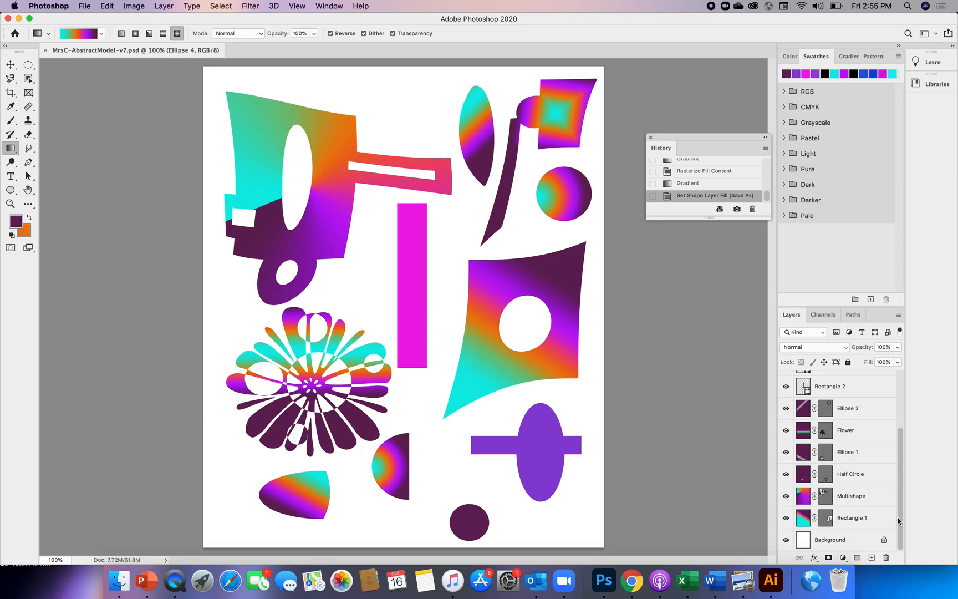
{"action": "left_click", "coordinate": [807, 542]}
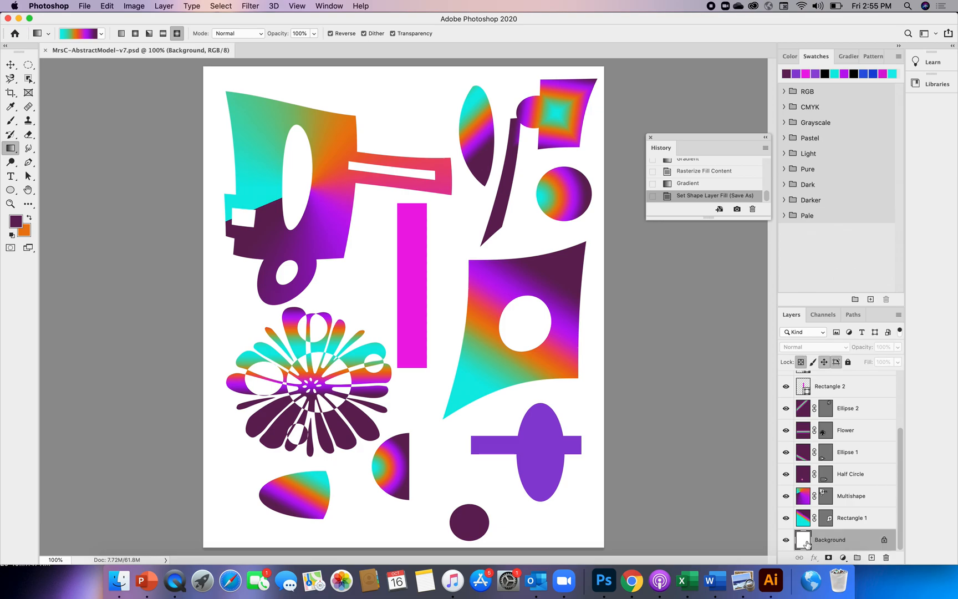
{"action": "left_click", "coordinate": [844, 558]}
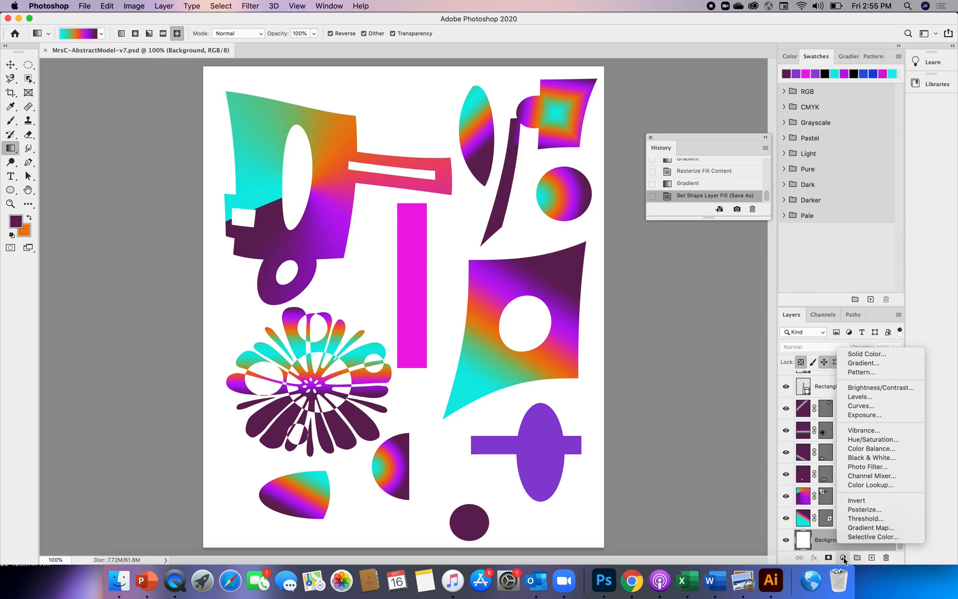
{"action": "left_click", "coordinate": [859, 355]}
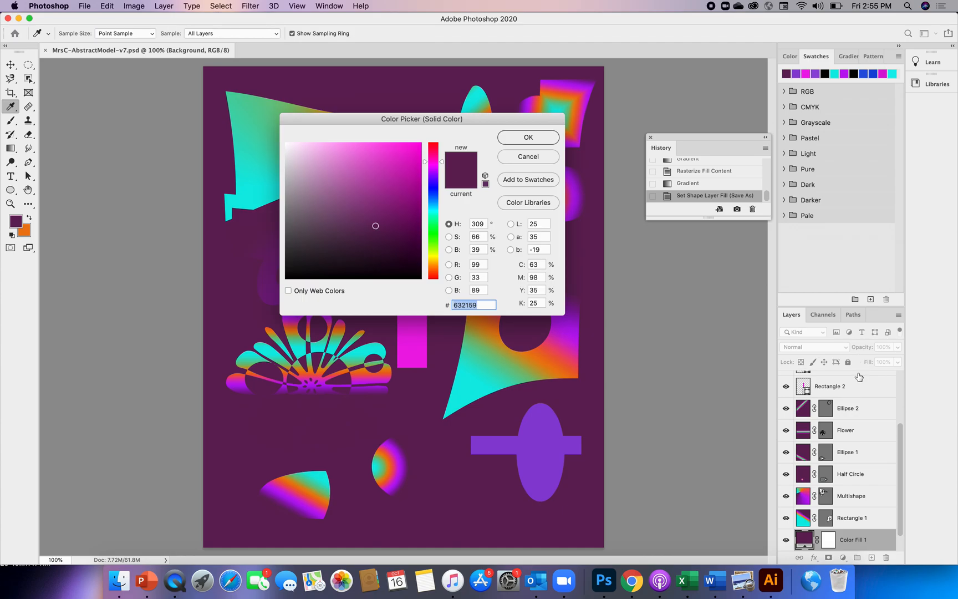
{"action": "left_click", "coordinate": [836, 73]}
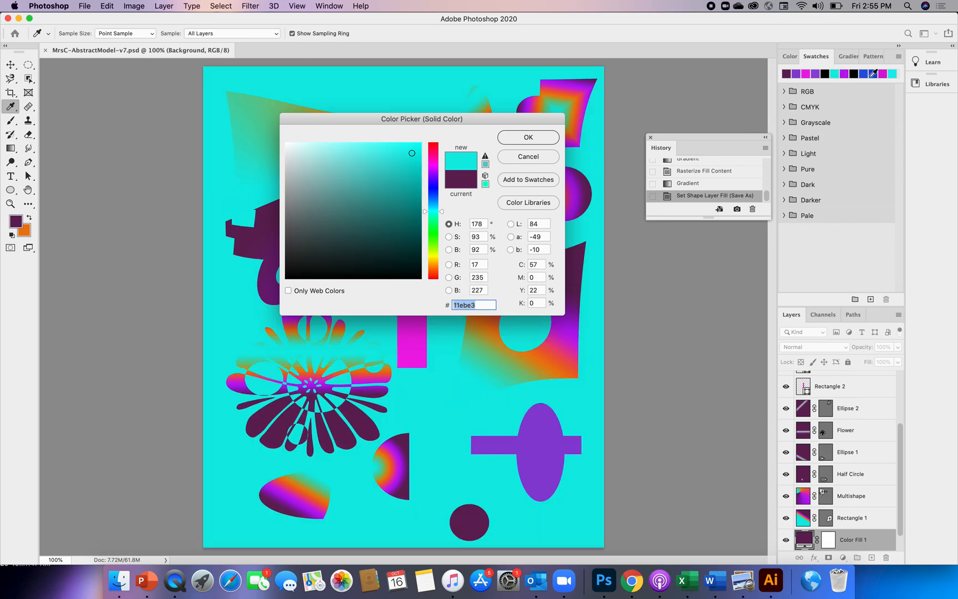
{"action": "left_click", "coordinate": [893, 74]}
{"action": "left_click", "coordinate": [435, 259]}
{"action": "left_click_drag", "start_coordinate": [477, 123], "coordinate": [461, 270]}
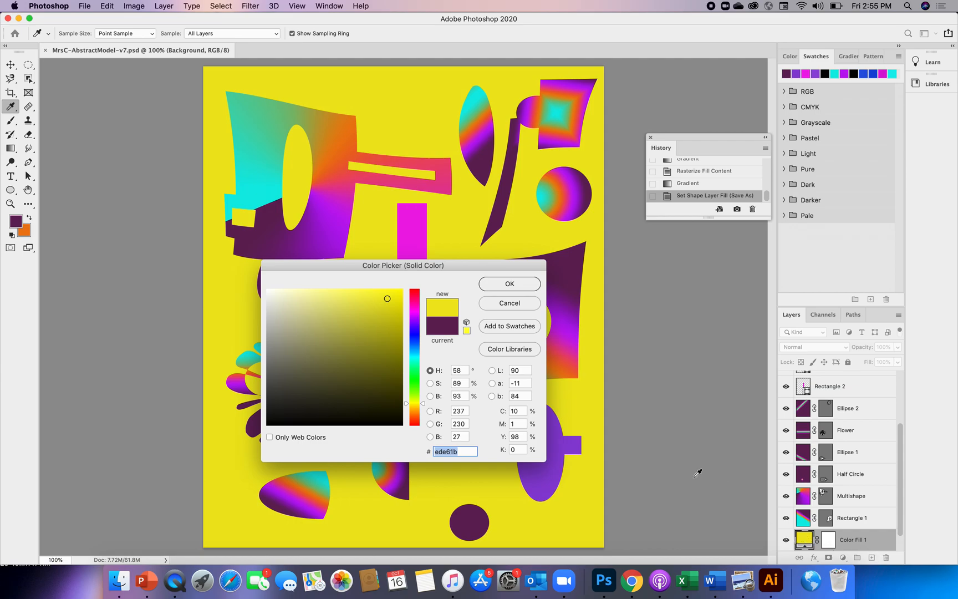
{"action": "left_click", "coordinate": [522, 286]}
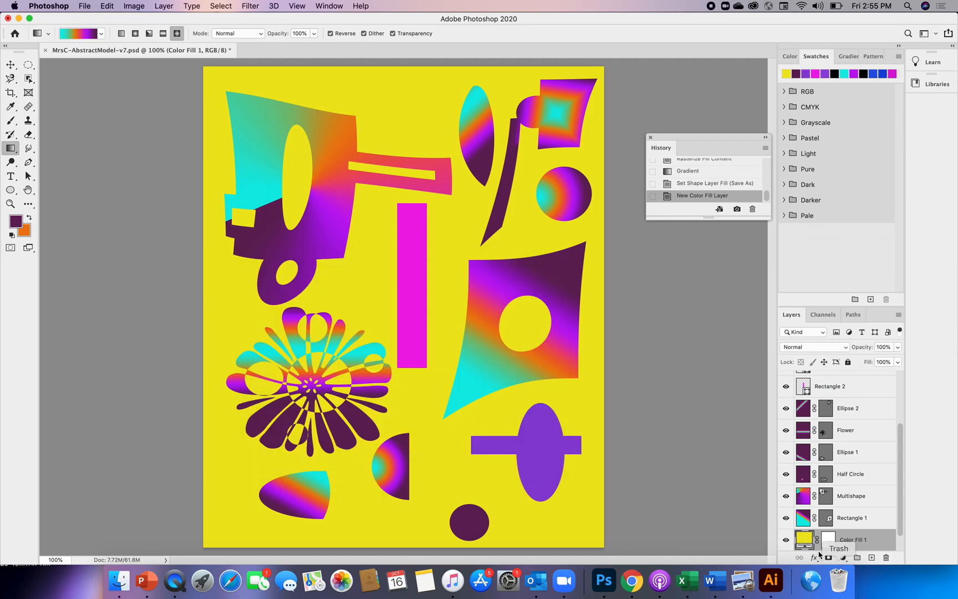
{"action": "left_click_drag", "start_coordinate": [855, 541], "coordinate": [887, 560]}
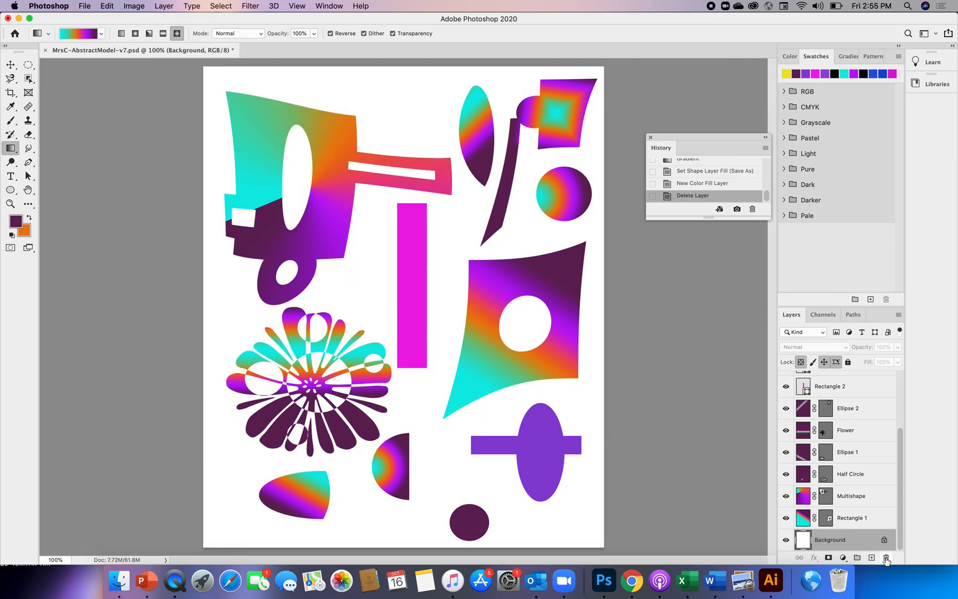